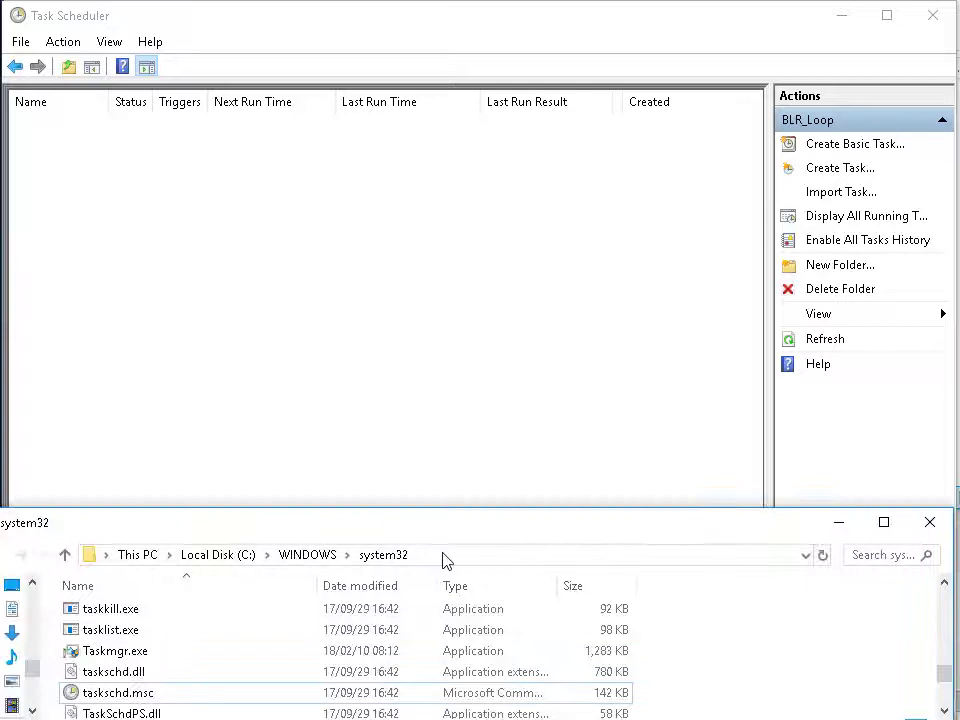
# Show the full path of the system32 folder and the file actions available for taskschd.msc
pyautogui.click(446, 557)
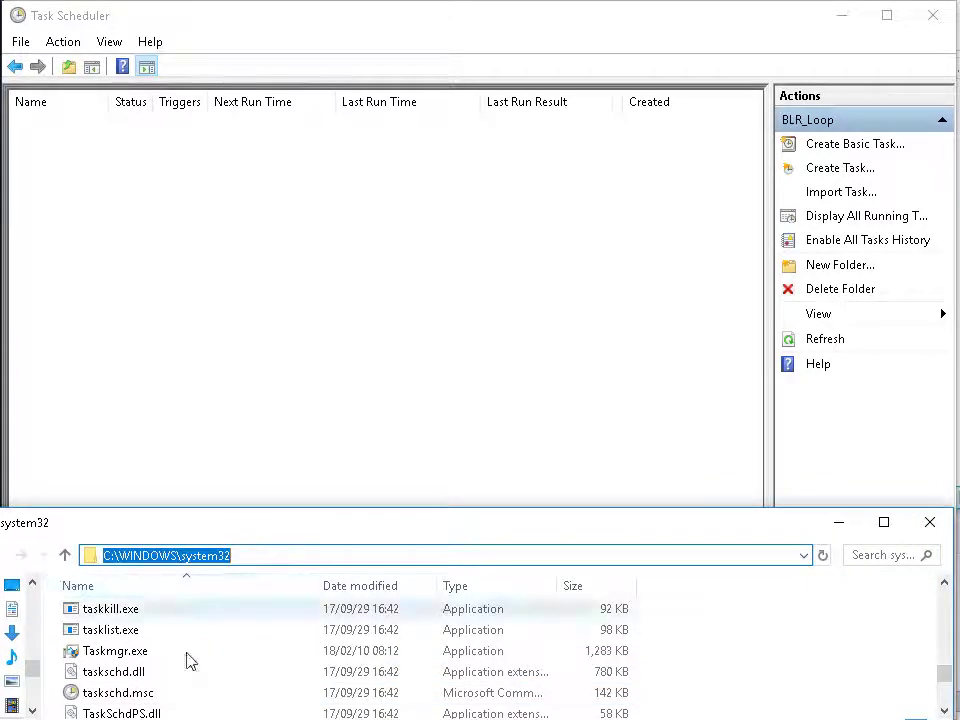
pyautogui.rightClick(80, 695)
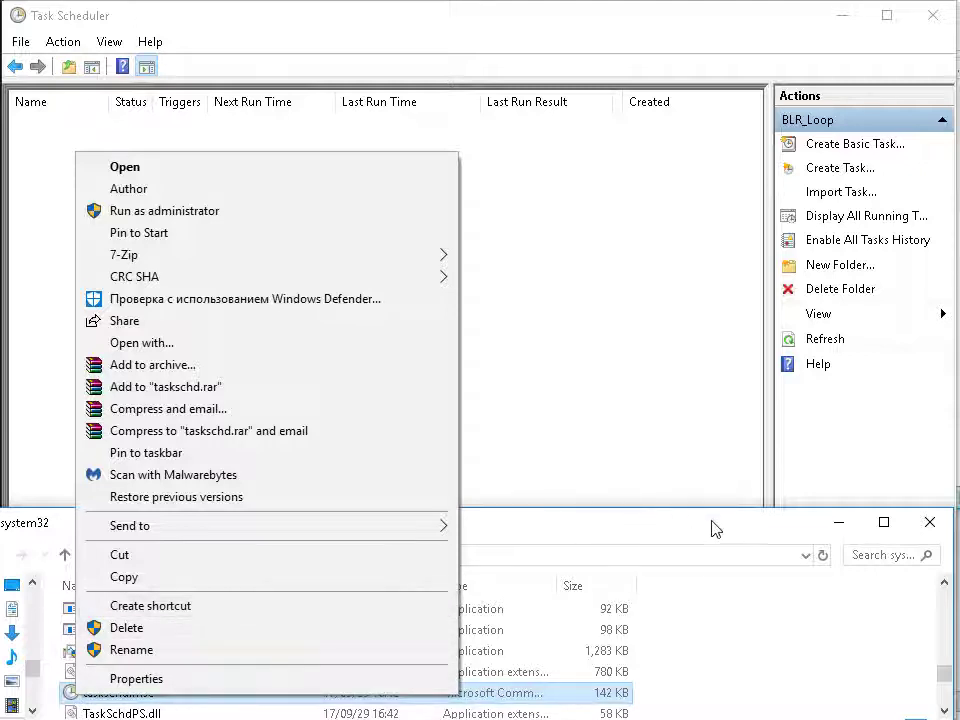
# In the Notepad notes, add the line "You'll need a shortcut for task scheduler as you'll be using it from now on much more often."
pyautogui.hotkey('alt', 'Tab')
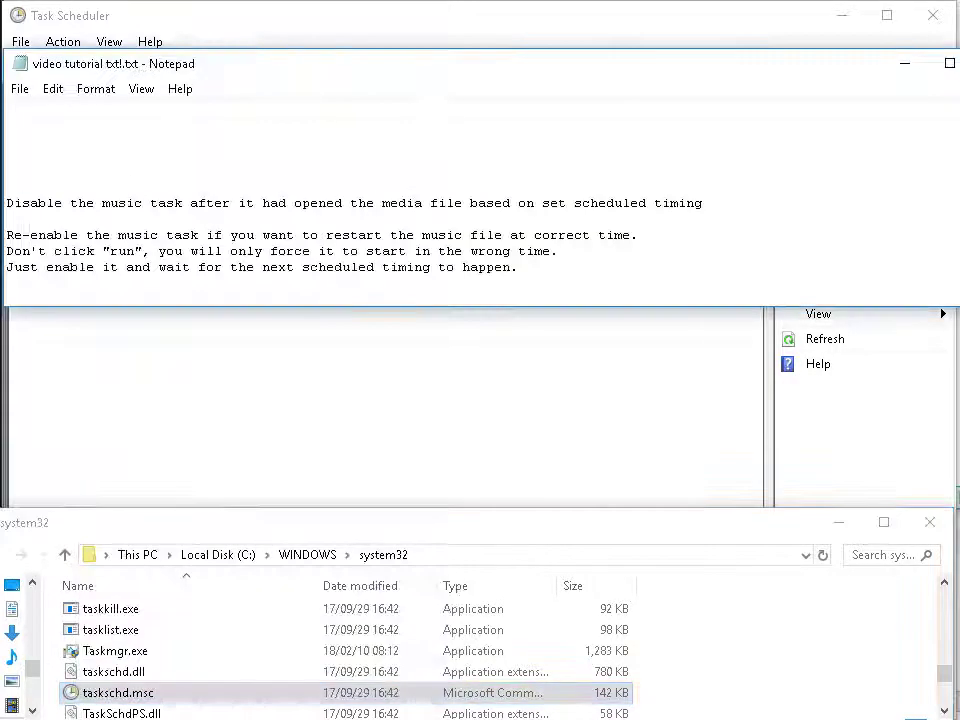
pyautogui.scroll(2, 850, 268)
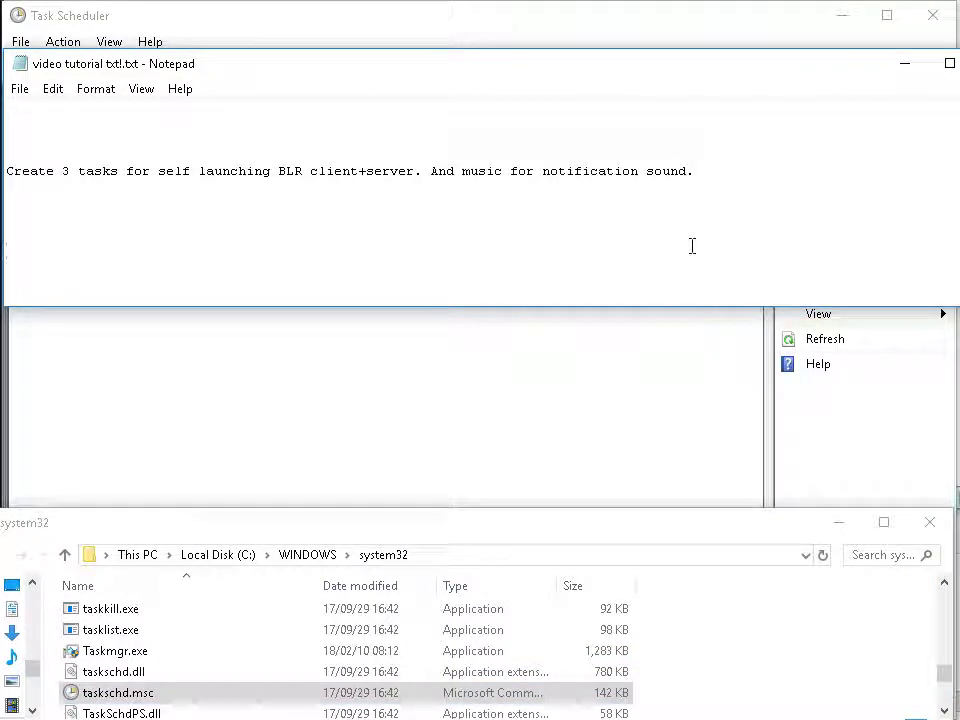
pyautogui.write("You'll need a shortc")
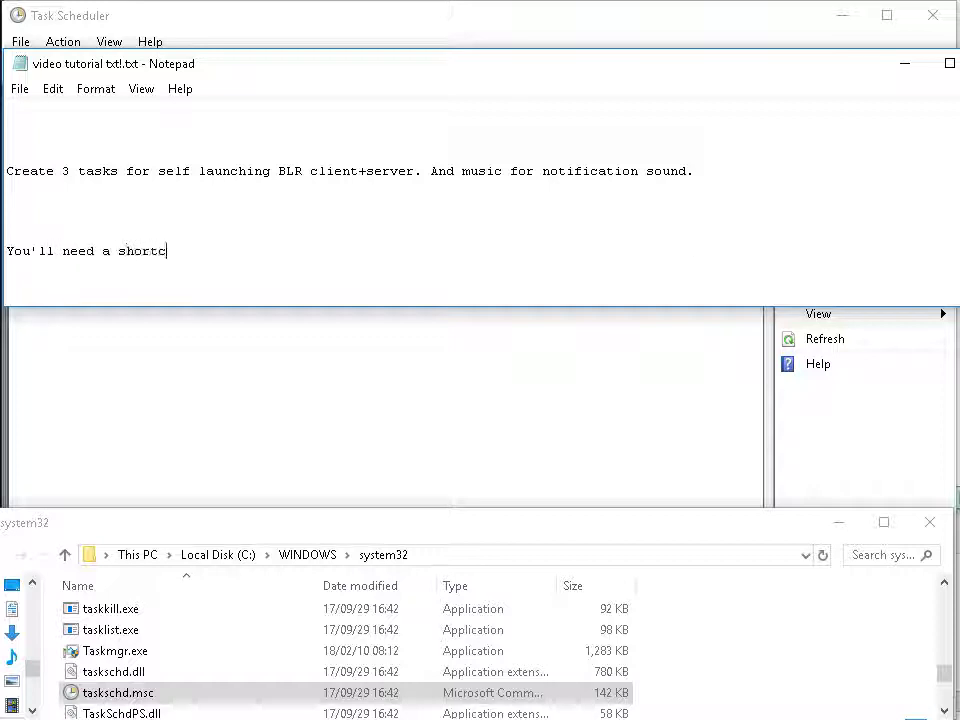
pyautogui.write('ut for task')
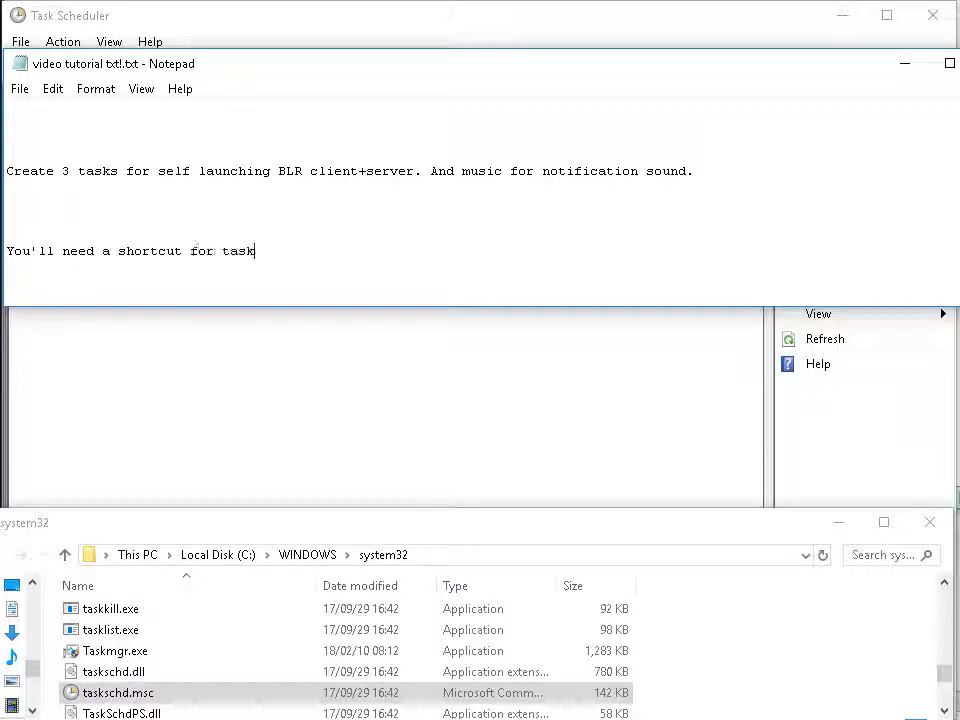
pyautogui.write(" scheduler as you'll b")
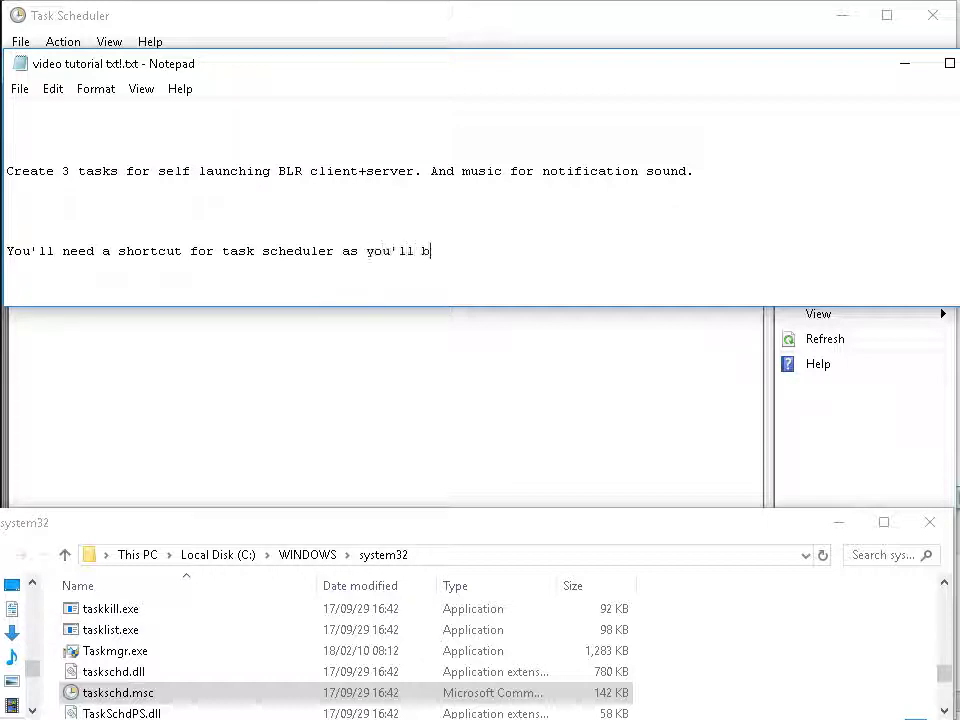
pyautogui.write('e using it from')
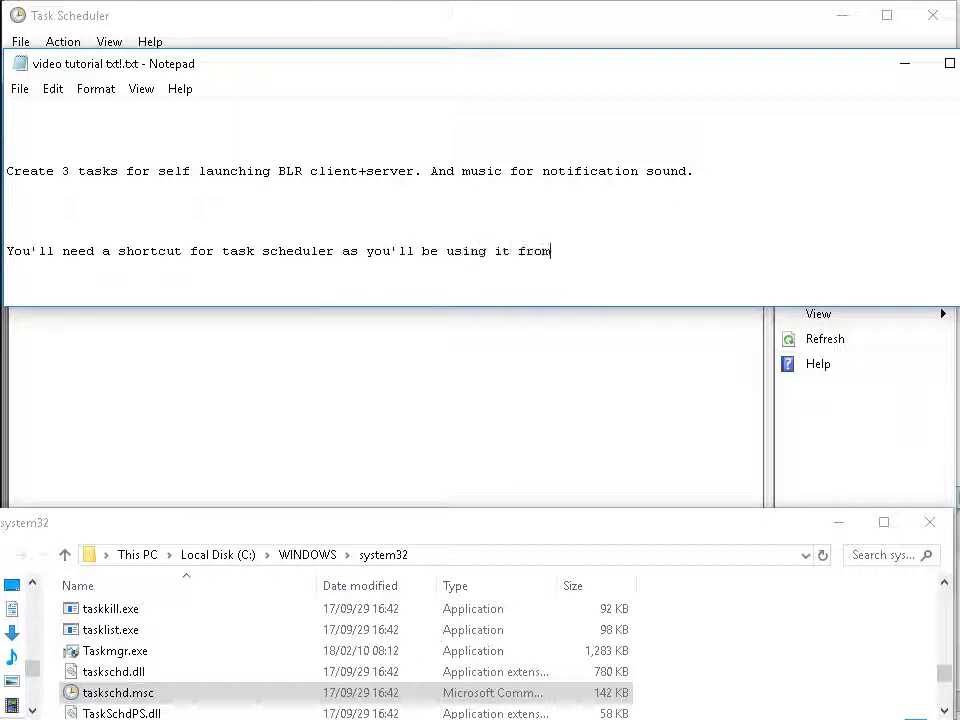
pyautogui.write(' now on much more often')
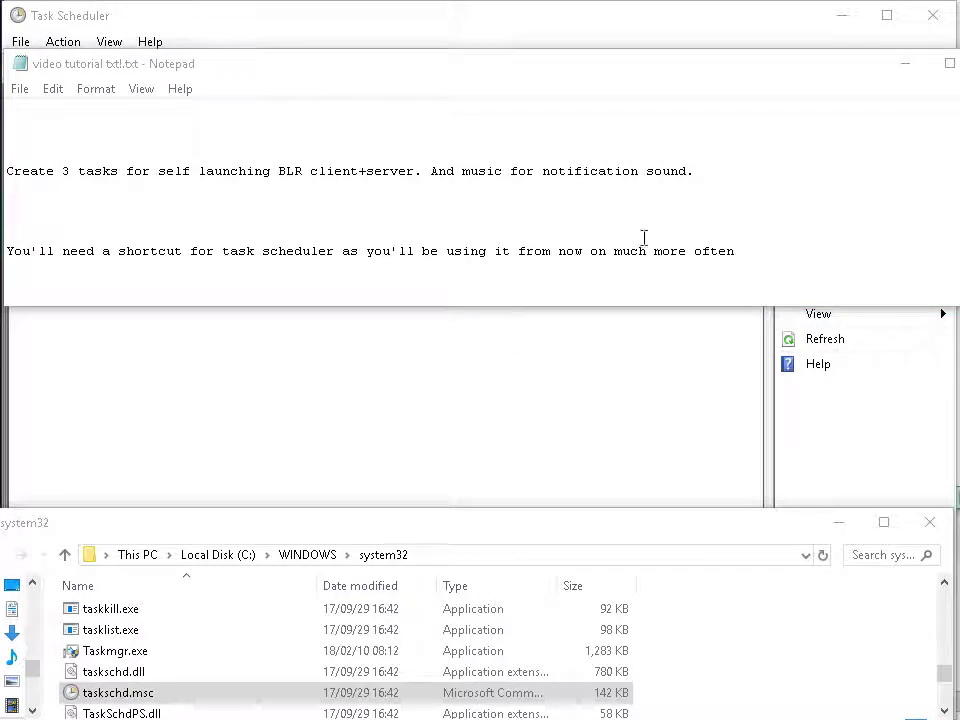
pyautogui.hotkey('alt', 'Tab')
pyautogui.click(748, 251)
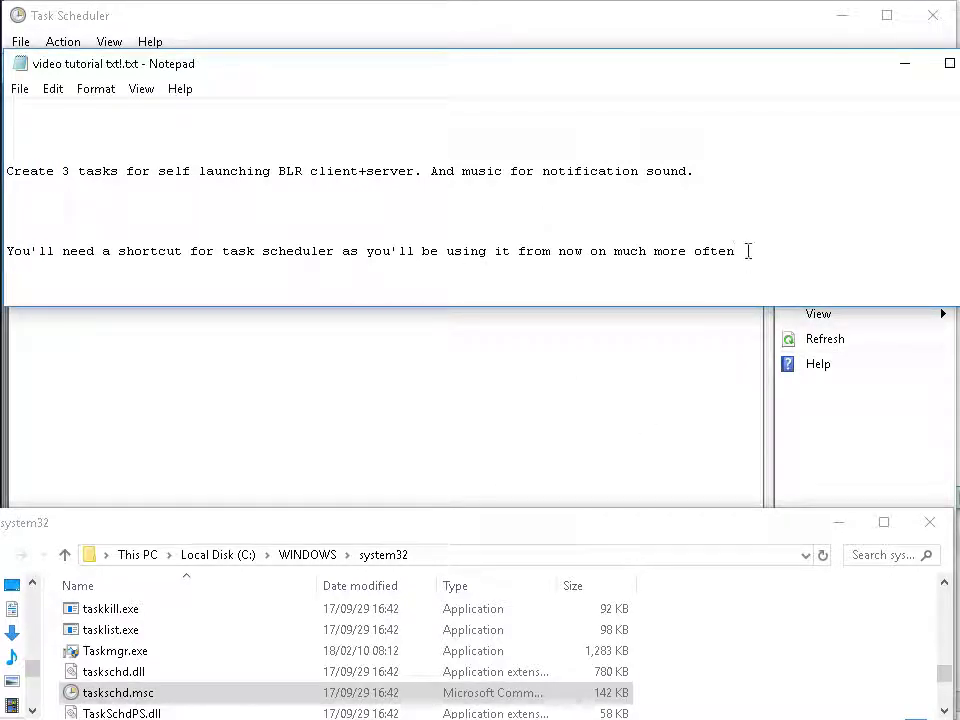
pyautogui.write('.')
# Show the actions offered for taskschd.msc in the system32 folder, and return to the notes
pyautogui.rightClick(104, 692)
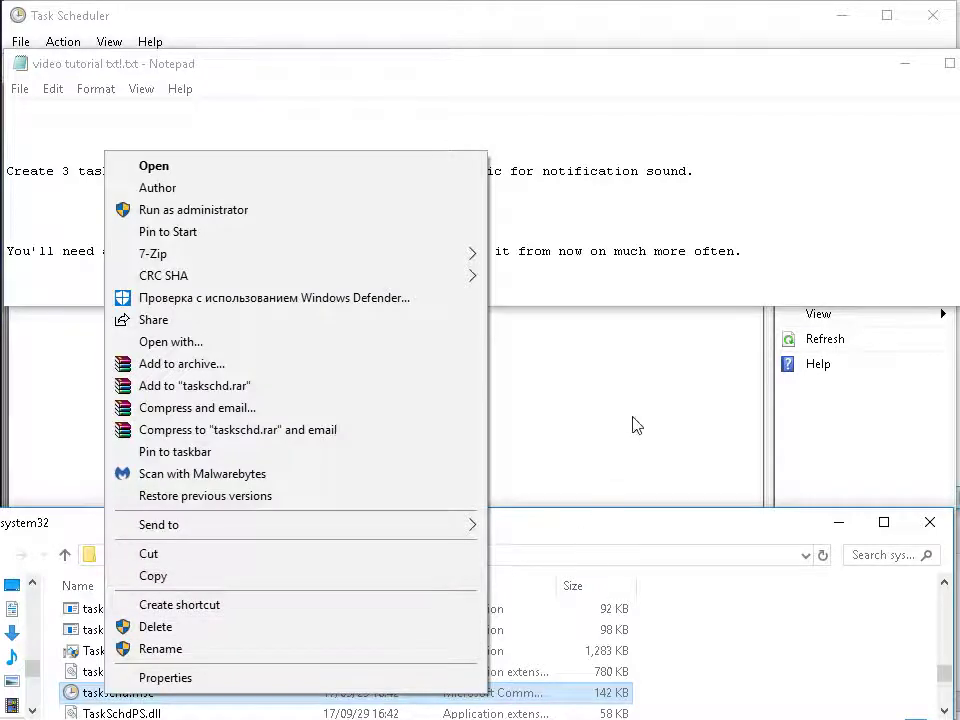
pyautogui.click(613, 261)
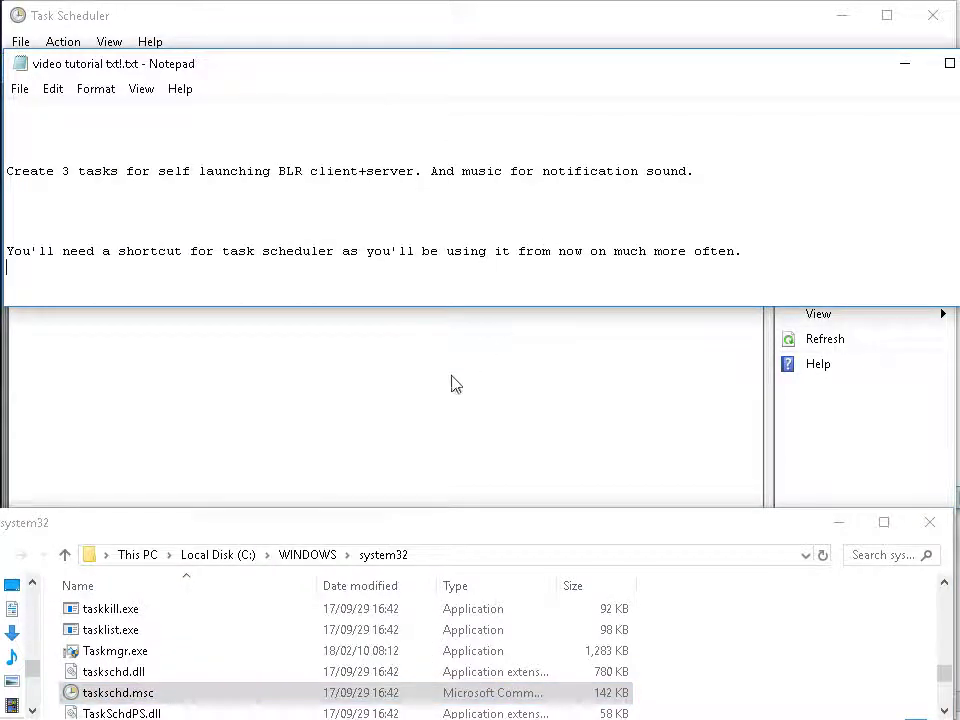
# In Task Scheduler, create a new task in BLR_Loop named BLR_Client and set it as hidden
pyautogui.click(430, 408)
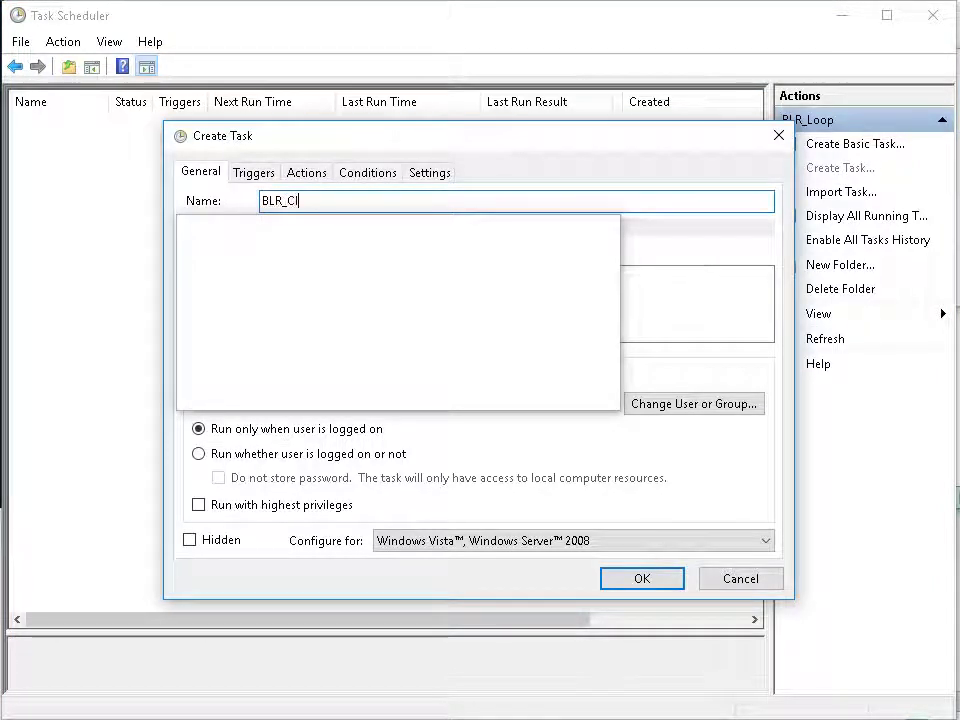
pyautogui.write('t')
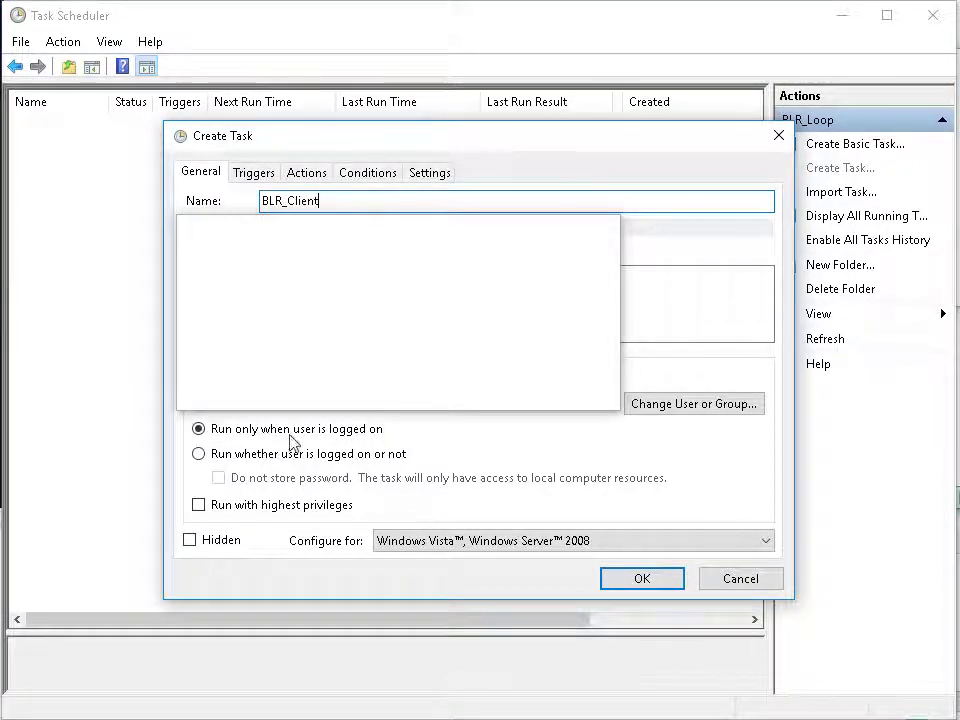
pyautogui.click(216, 545)
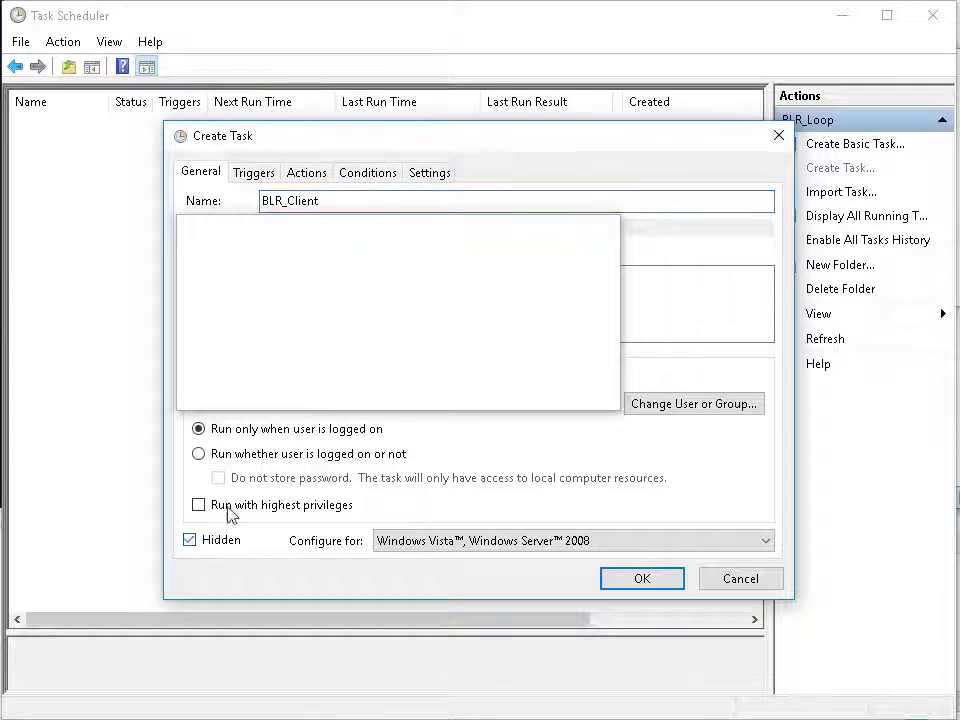
# Show the new task's triggers and minimize the blank overlay window covering them
pyautogui.click(255, 174)
pyautogui.rightClick(253, 254)
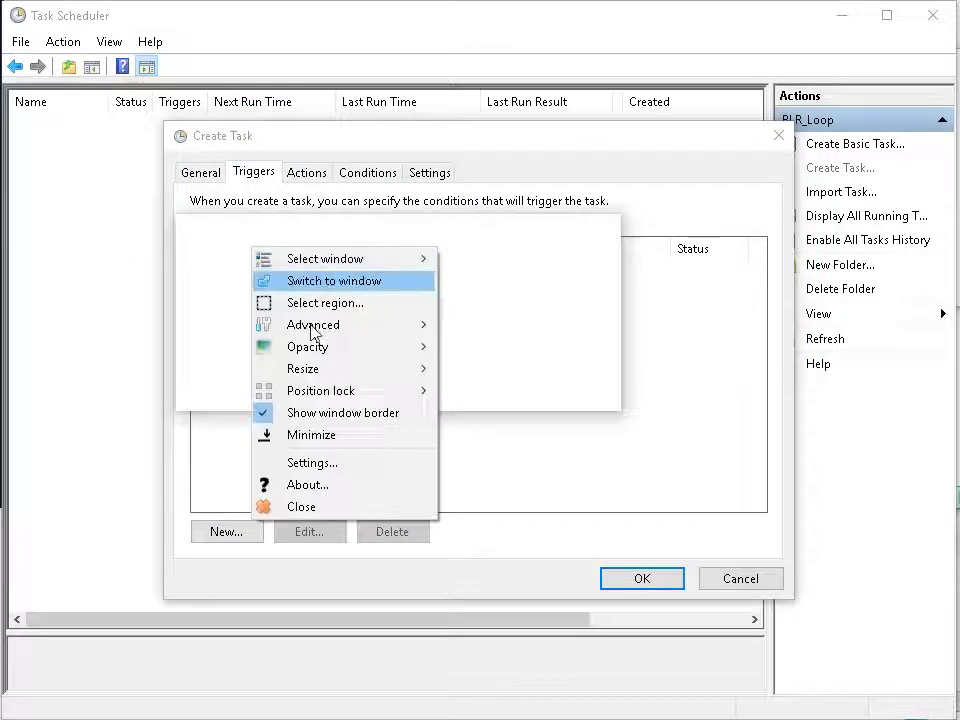
pyautogui.click(311, 434)
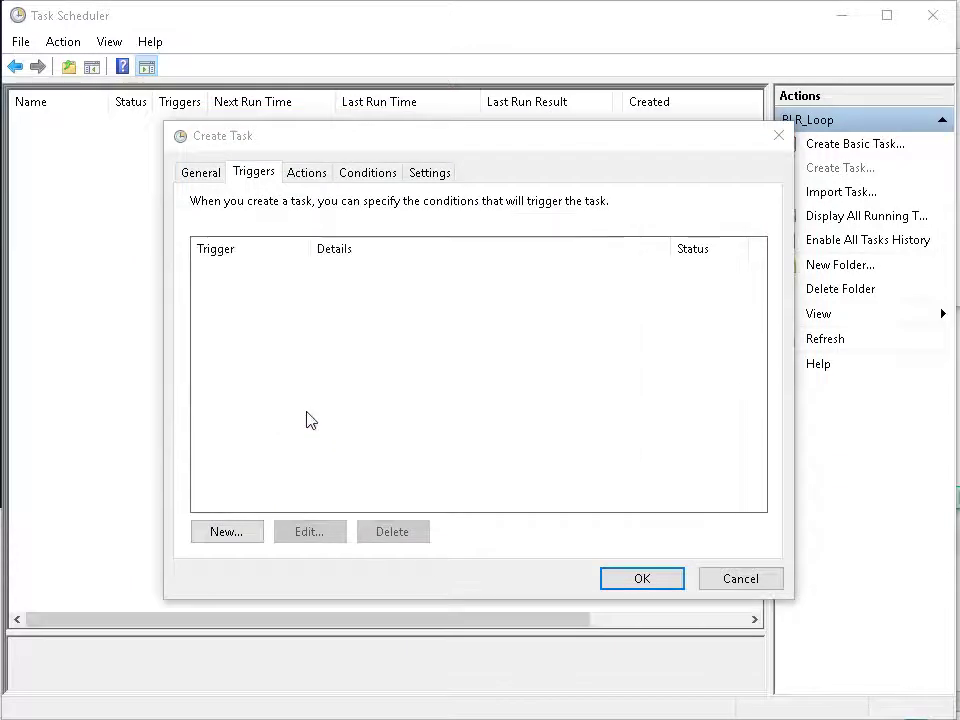
# Add a one-time scheduled trigger that repeats the task every 6 minutes for an indefinite duration
pyautogui.click(241, 530)
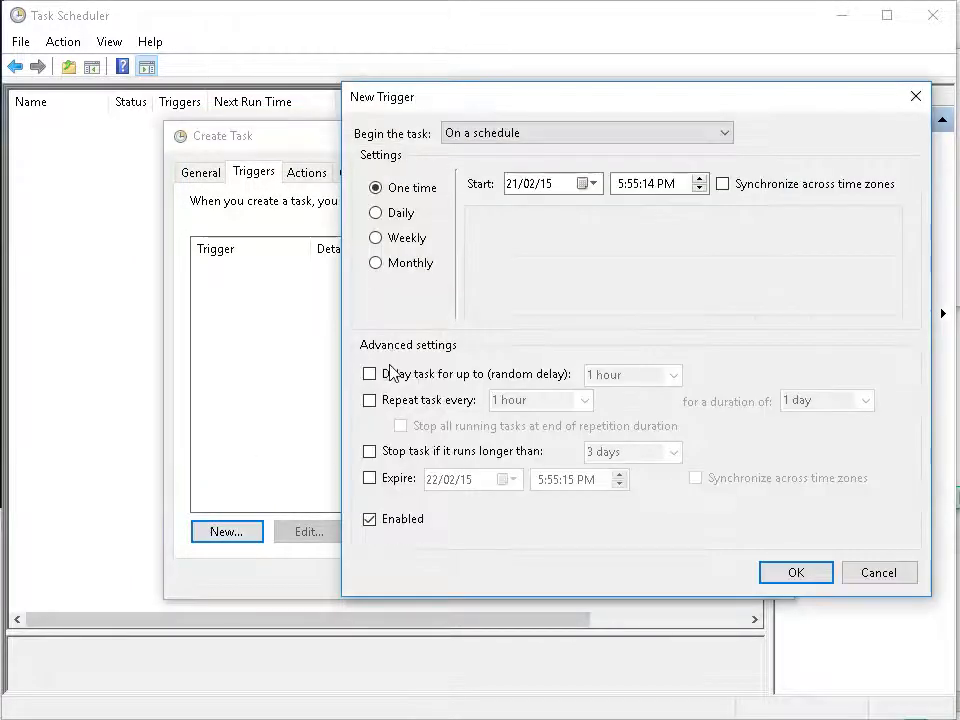
pyautogui.click(405, 400)
pyautogui.click(585, 400)
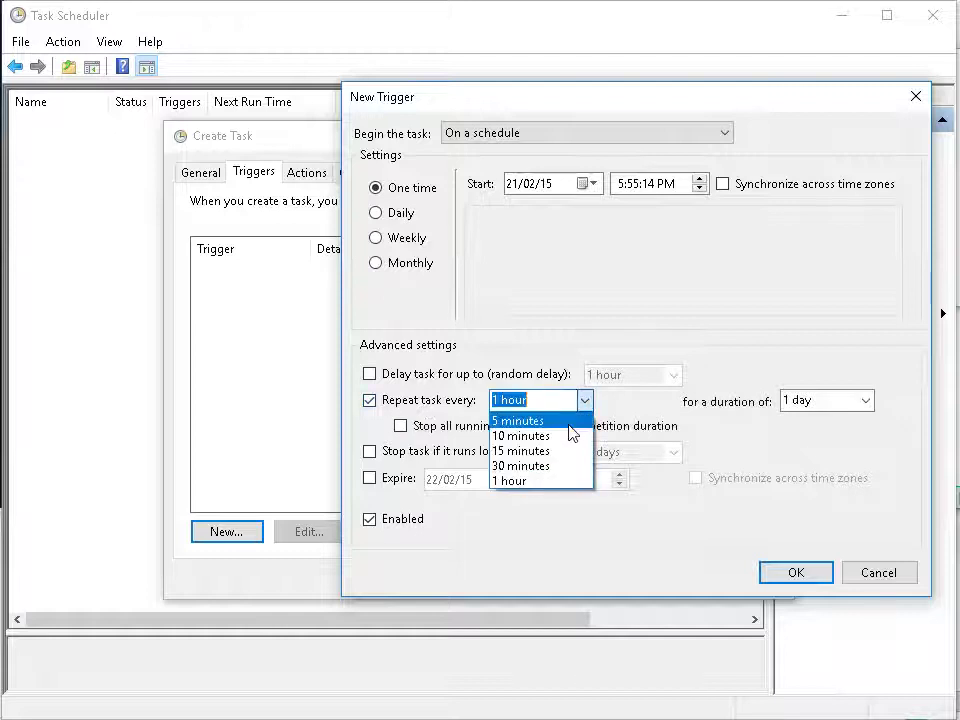
pyautogui.click(560, 421)
pyautogui.click(497, 401)
pyautogui.write('6 minutes')
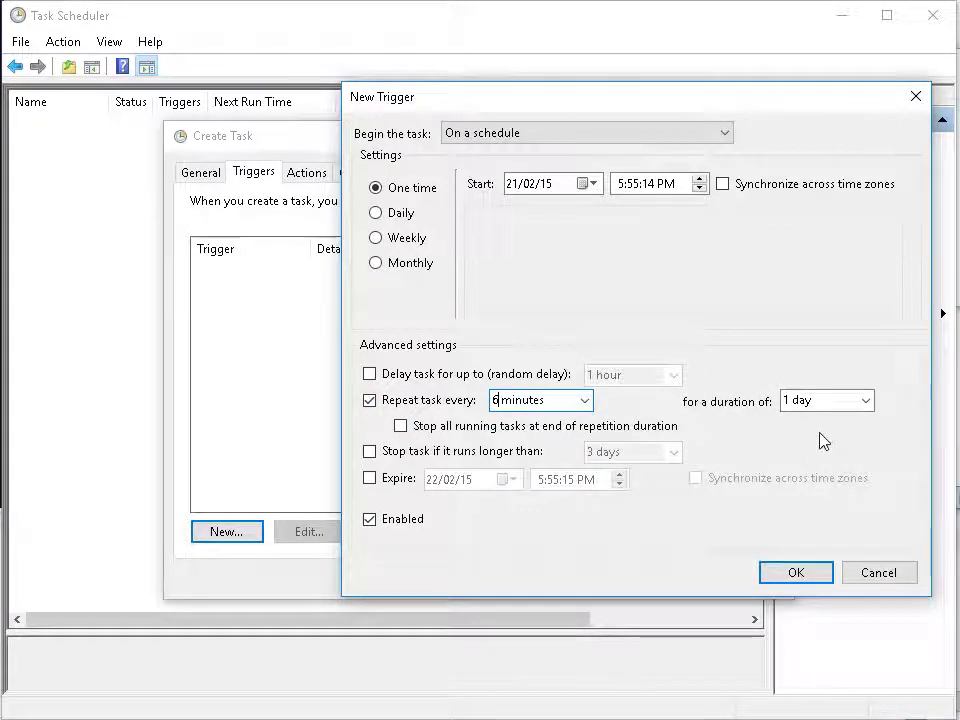
pyautogui.click(864, 405)
pyautogui.press('Down')
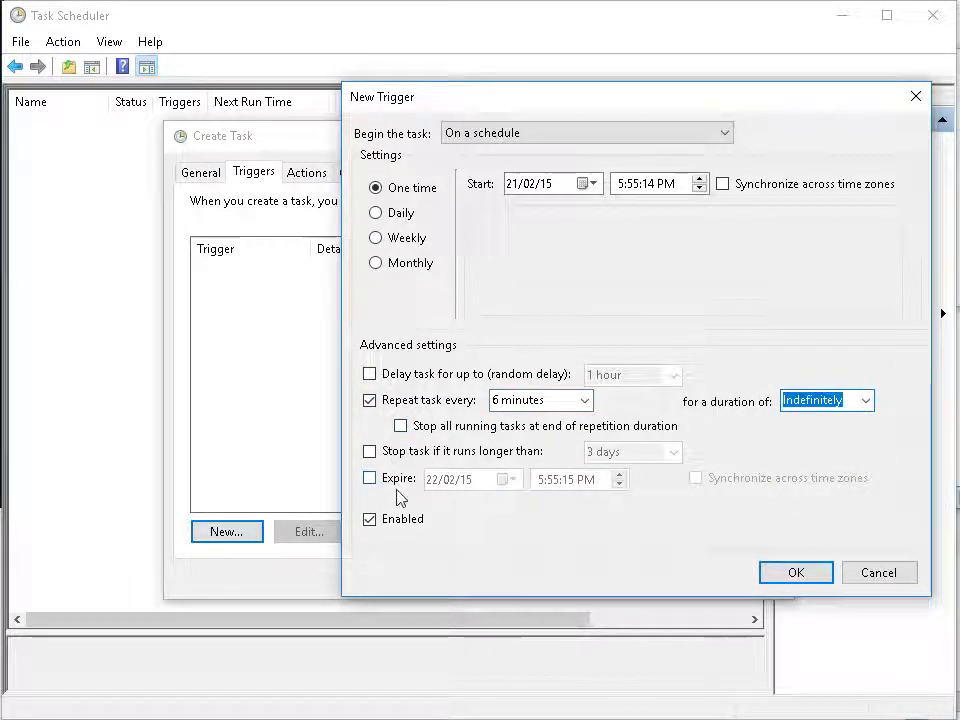
# Synchronize the trigger across time zones and set its start time to 12:00:00 AM
pyautogui.click(723, 186)
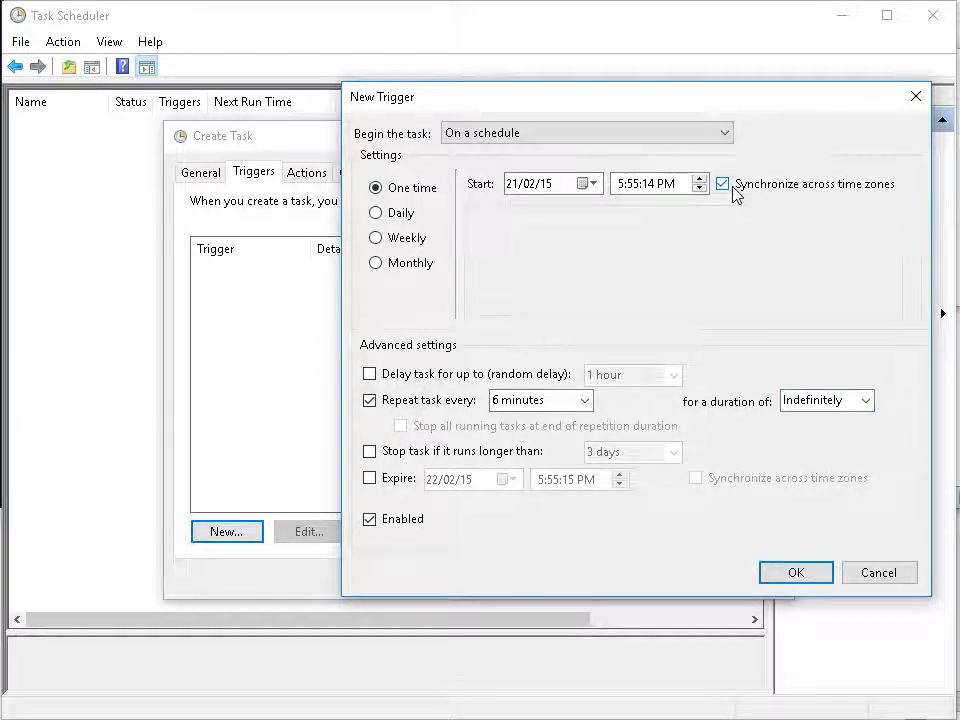
pyautogui.click(620, 188)
pyautogui.write('120000')
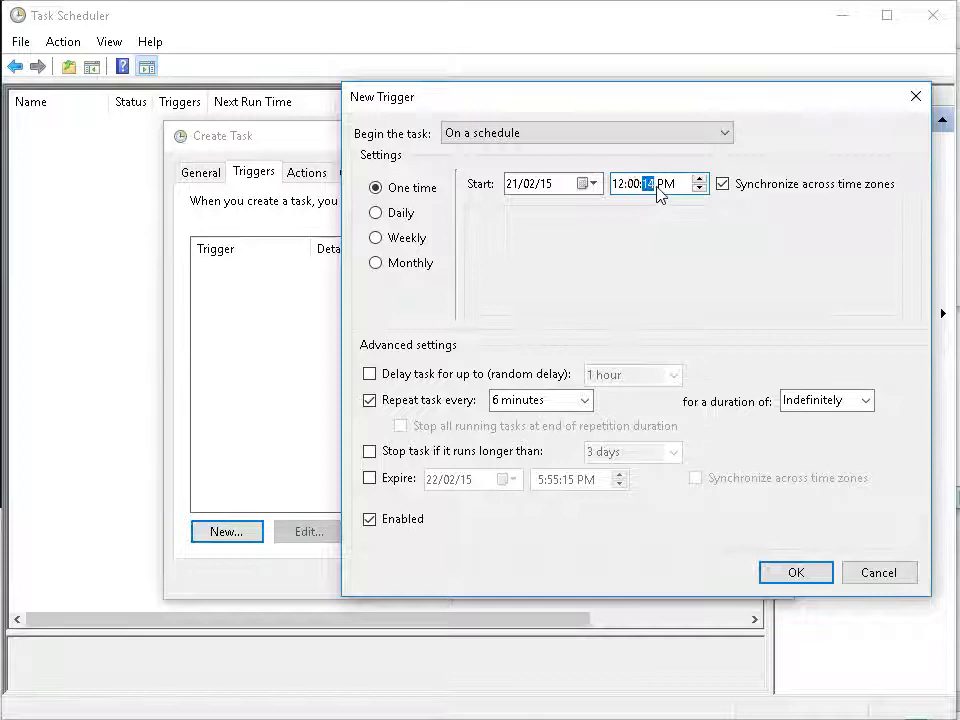
pyautogui.write('a')
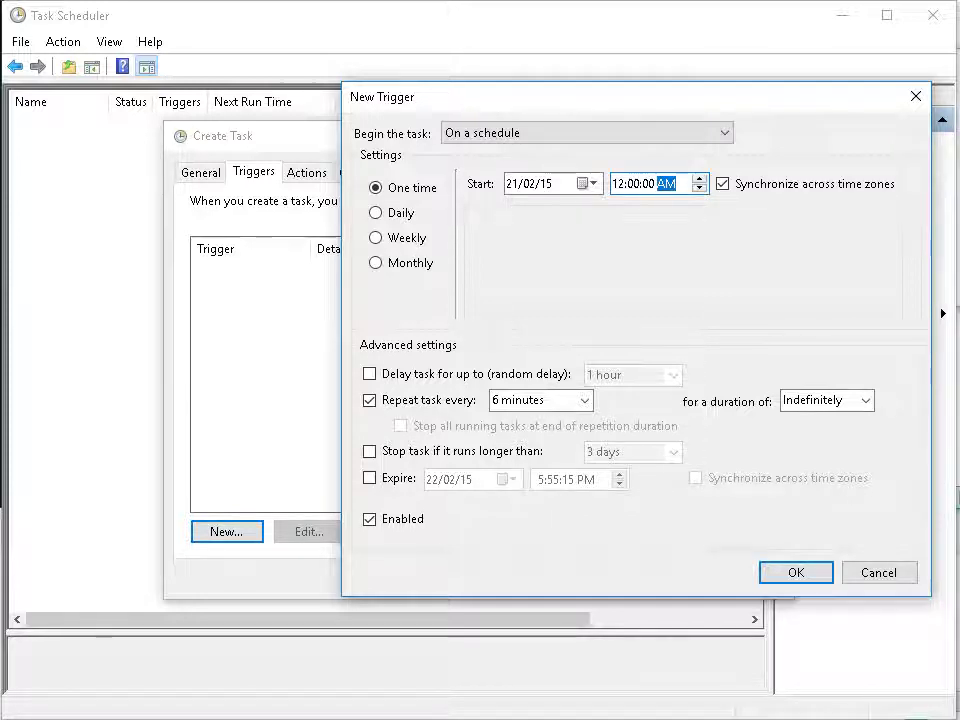
# Switch to the Notepad notes and review the instructions on the music task, media player and server connection
pyautogui.hotkey('alt', 'Tab')
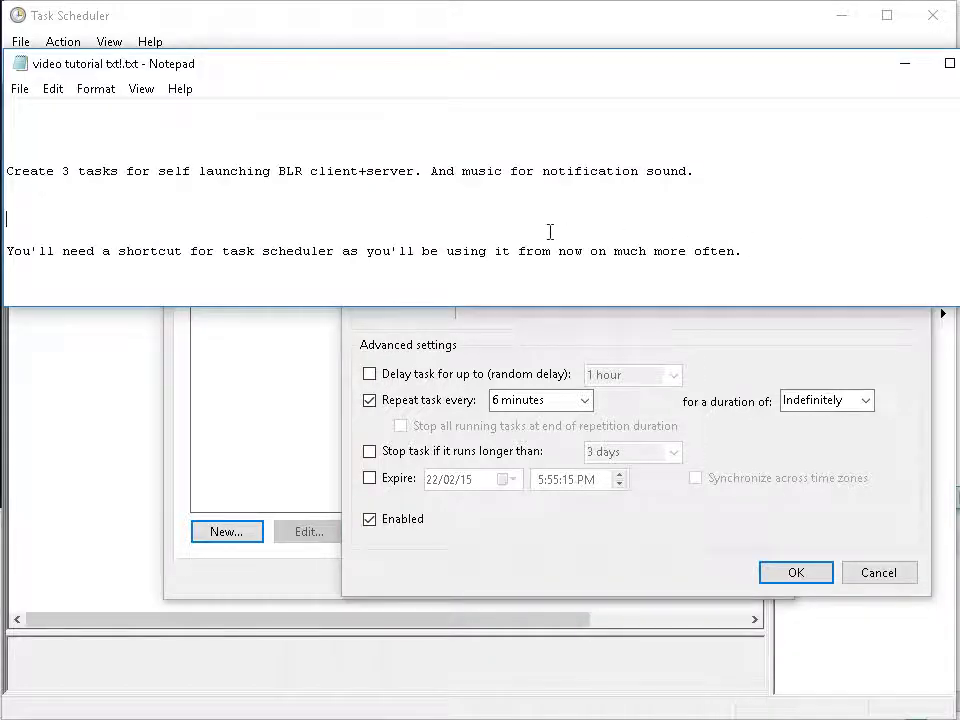
pyautogui.scroll(-5, 540, 230)
pyautogui.scroll(-3, 540, 230)
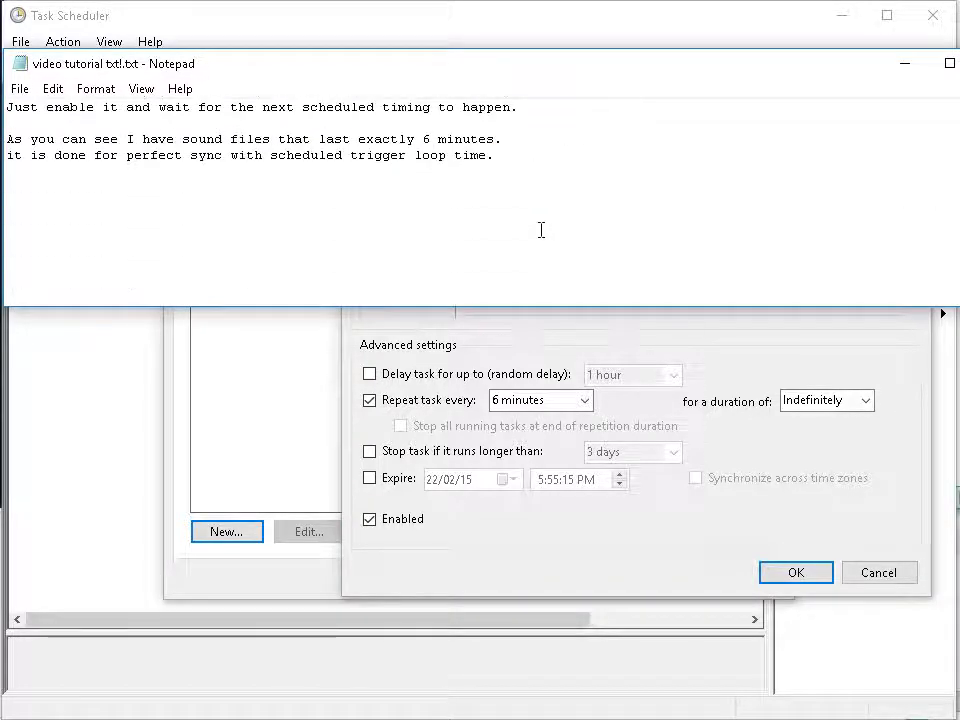
pyautogui.scroll(2, 540, 230)
pyautogui.scroll(-5, 540, 230)
pyautogui.scroll(-10, 541, 230)
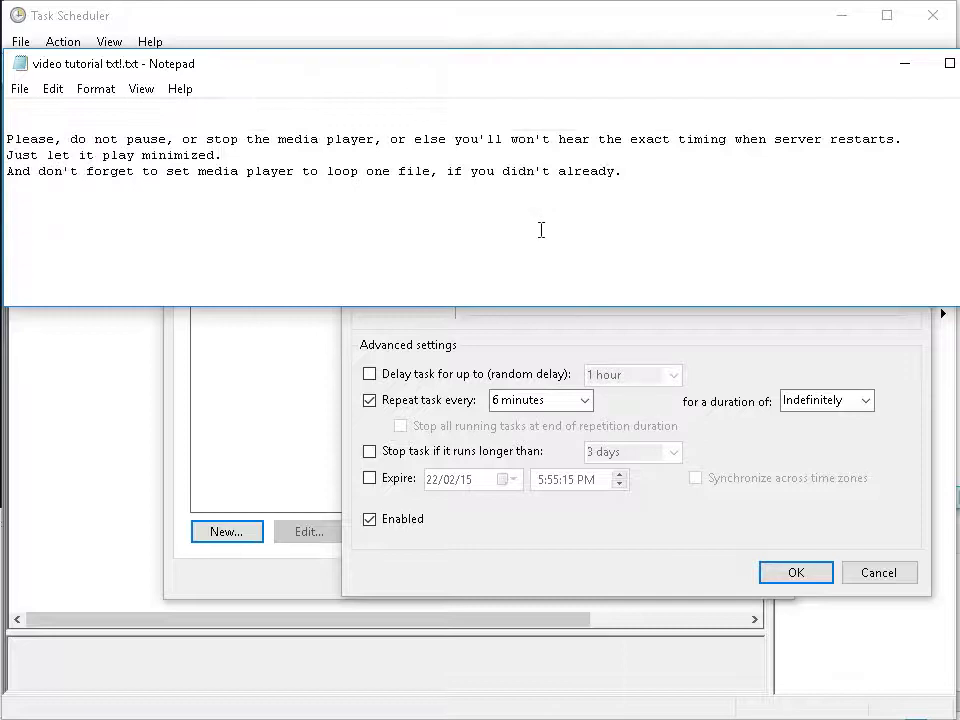
pyautogui.scroll(-3, 541, 230)
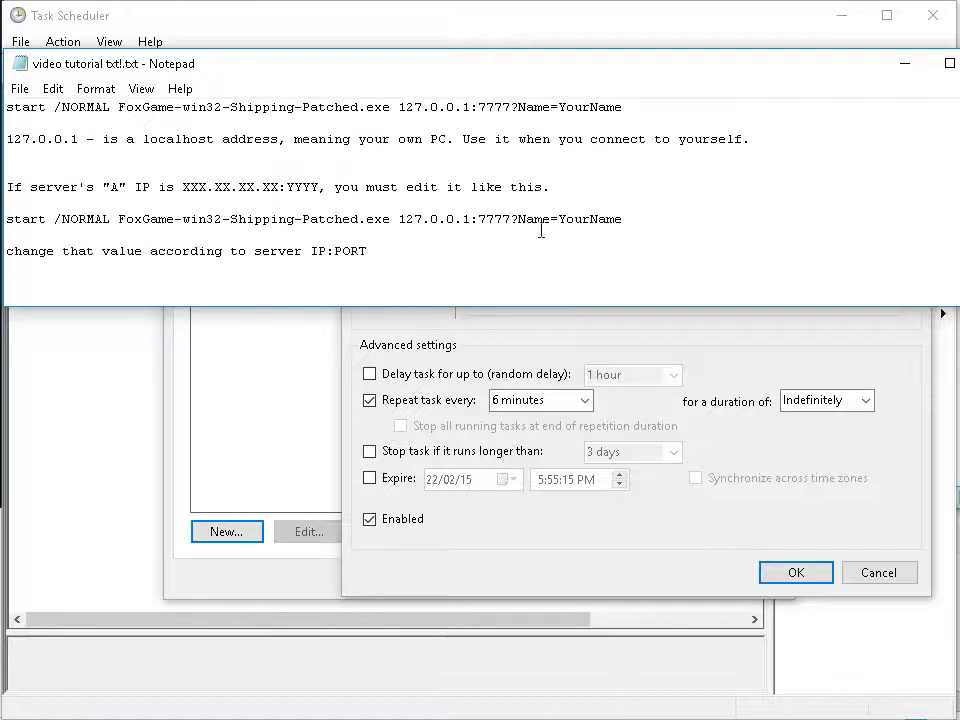
pyautogui.scroll(2, 541, 230)
pyautogui.scroll(-8, 541, 230)
pyautogui.scroll(-4, 541, 230)
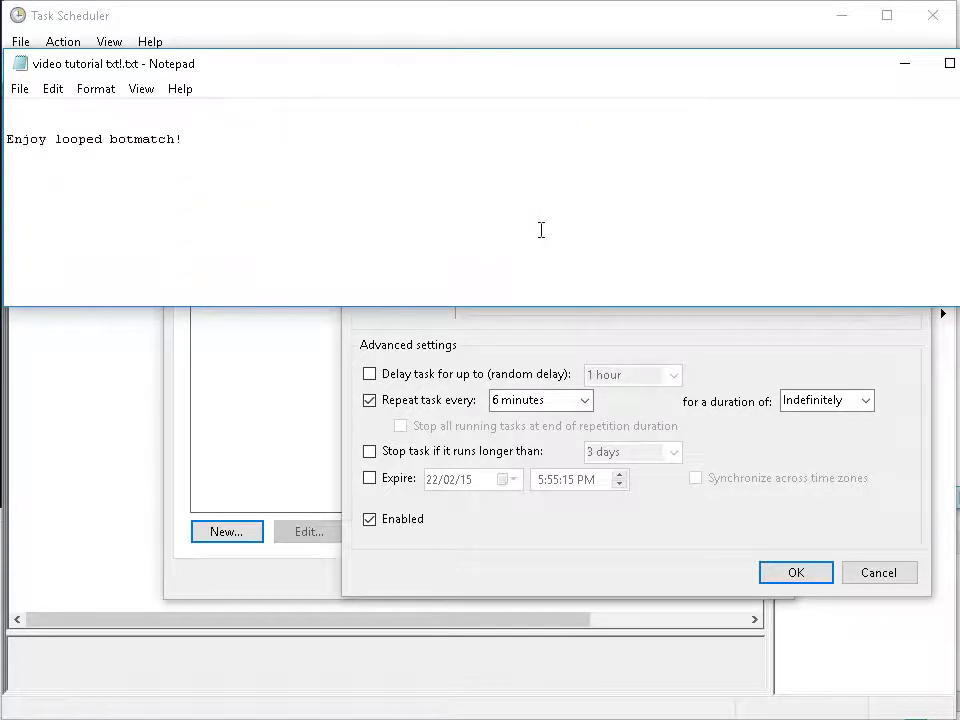
pyautogui.scroll(5, 541, 230)
pyautogui.scroll(3, 541, 230)
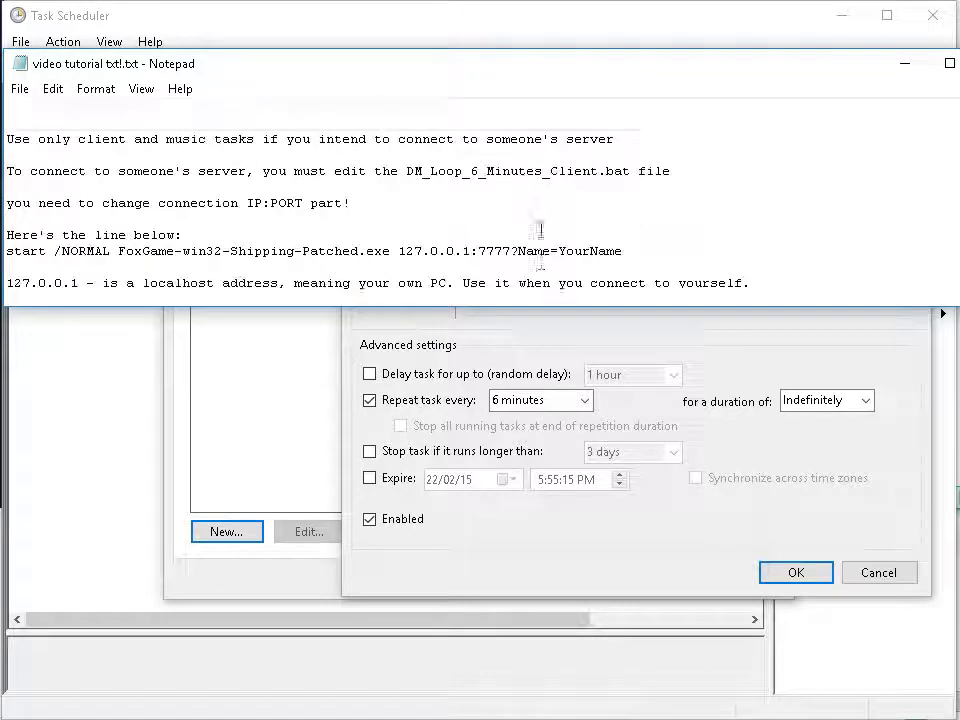
pyautogui.scroll(-10, 541, 230)
pyautogui.scroll(3, 521, 221)
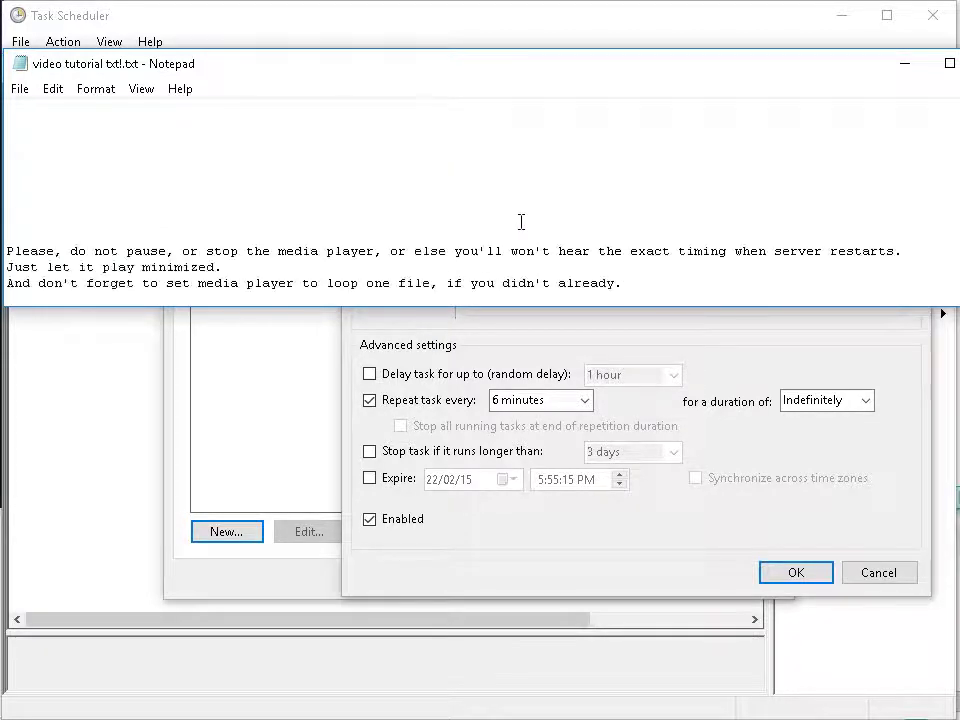
pyautogui.scroll(15, 521, 221)
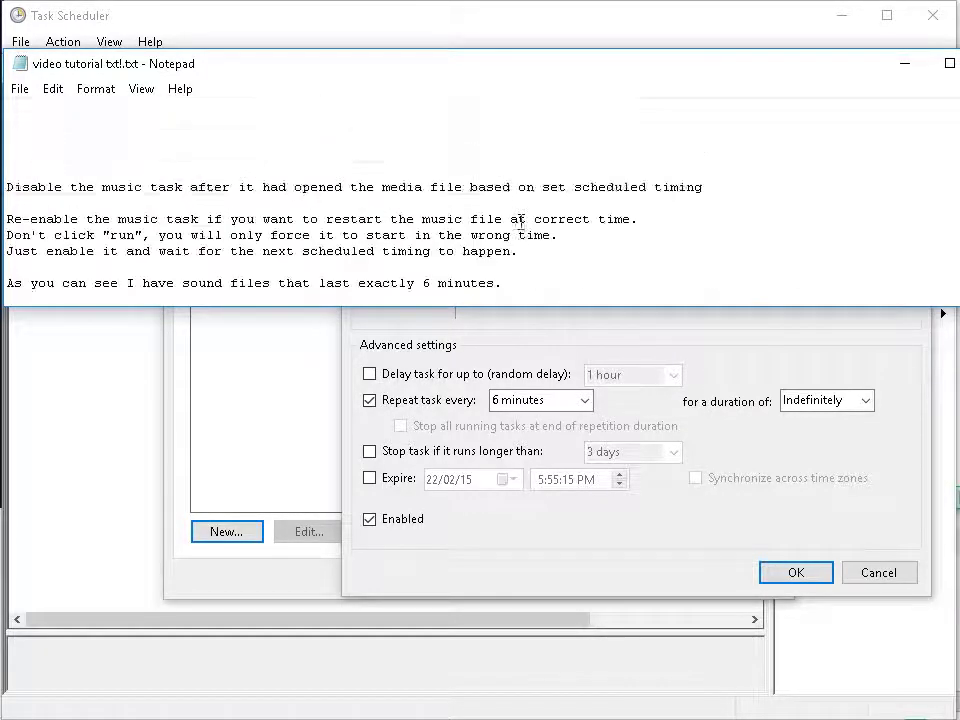
pyautogui.hotkey('ctrl', 'a')
pyautogui.press('Delete')
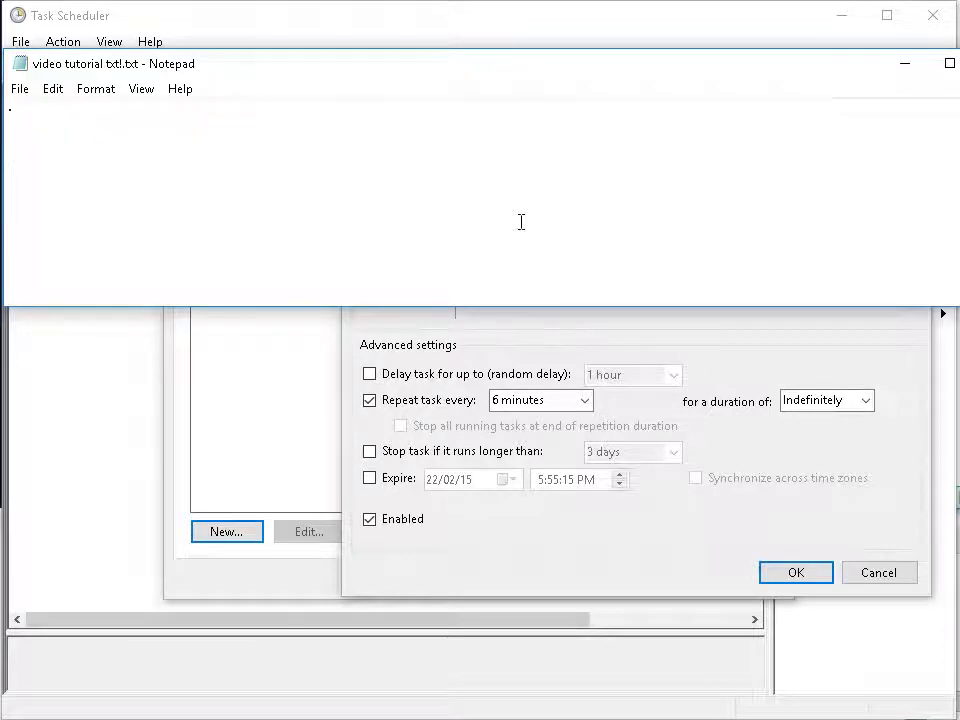
pyautogui.hotkey('ctrl', 'z')
# Below the Task Scheduler shortcut note, write "reminder, you must time to 12:00:00 AM and check the sync across"
pyautogui.scroll(-8, 521, 221)
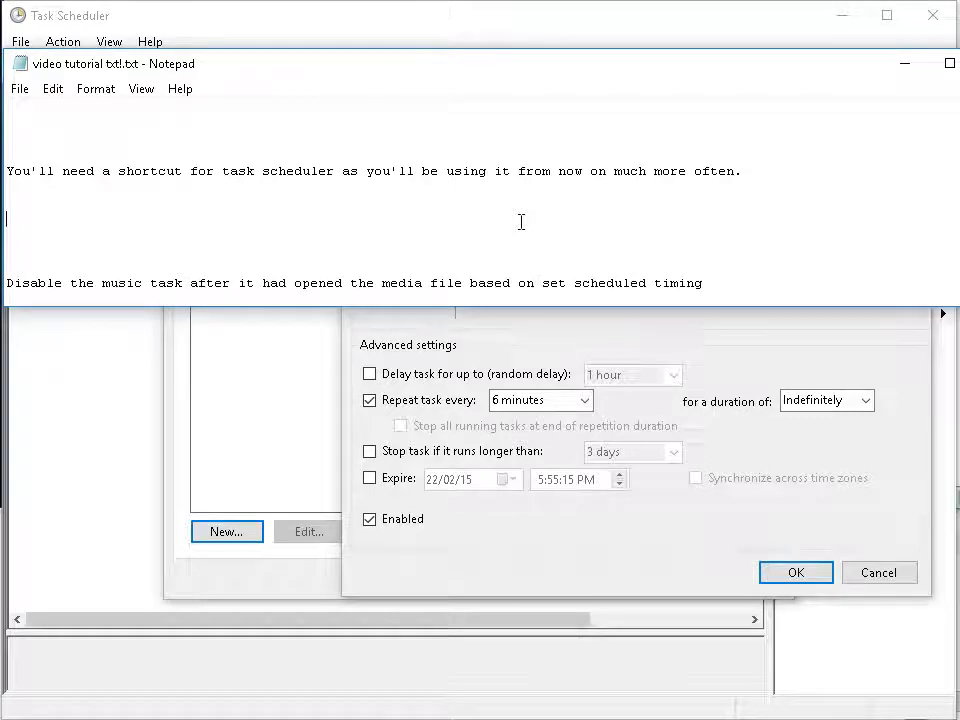
pyautogui.scroll(1, 511, 222)
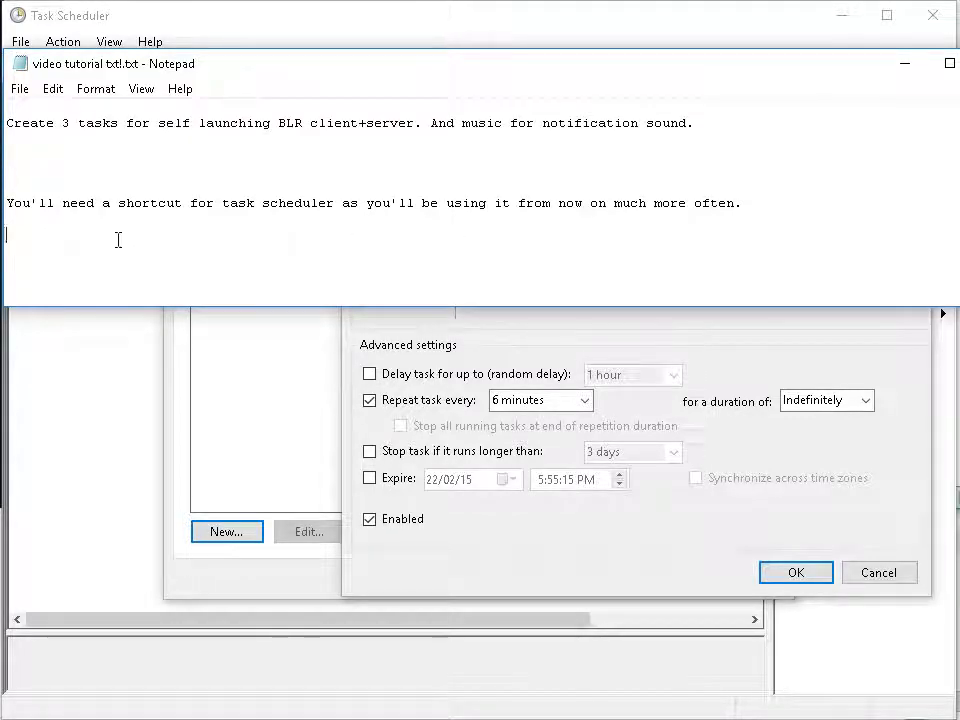
pyautogui.write('reminder,')
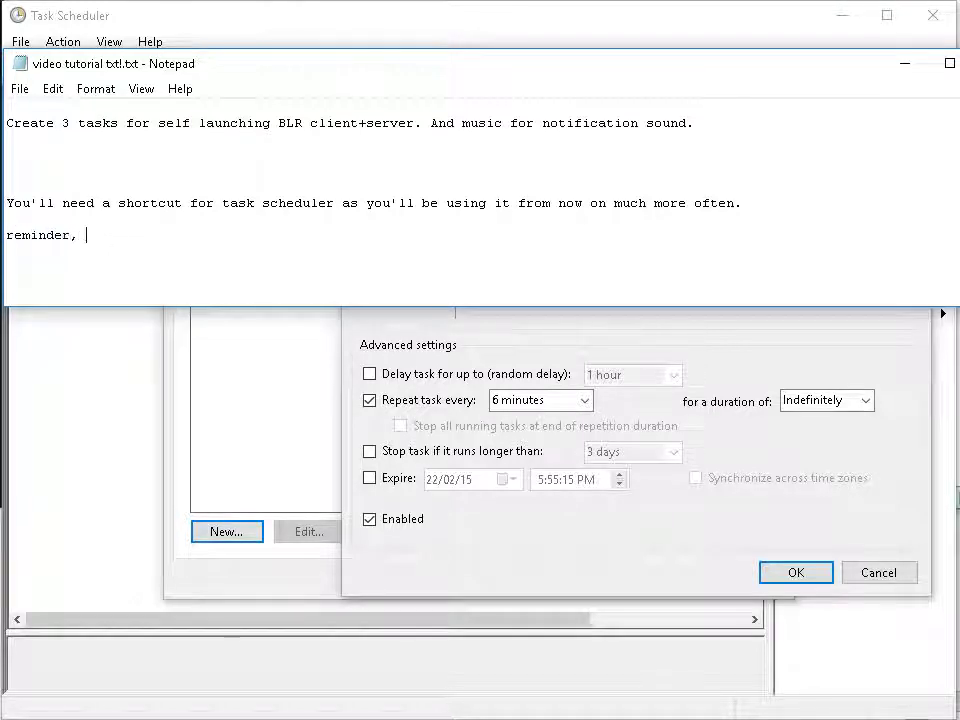
pyautogui.write(' you must')
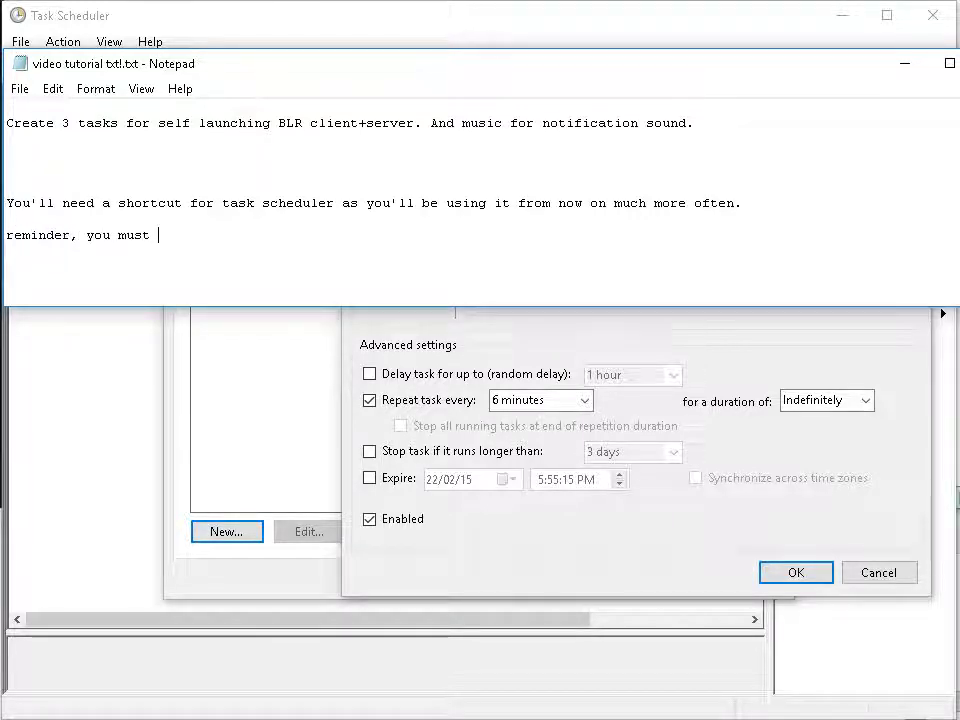
pyautogui.write(' time ')
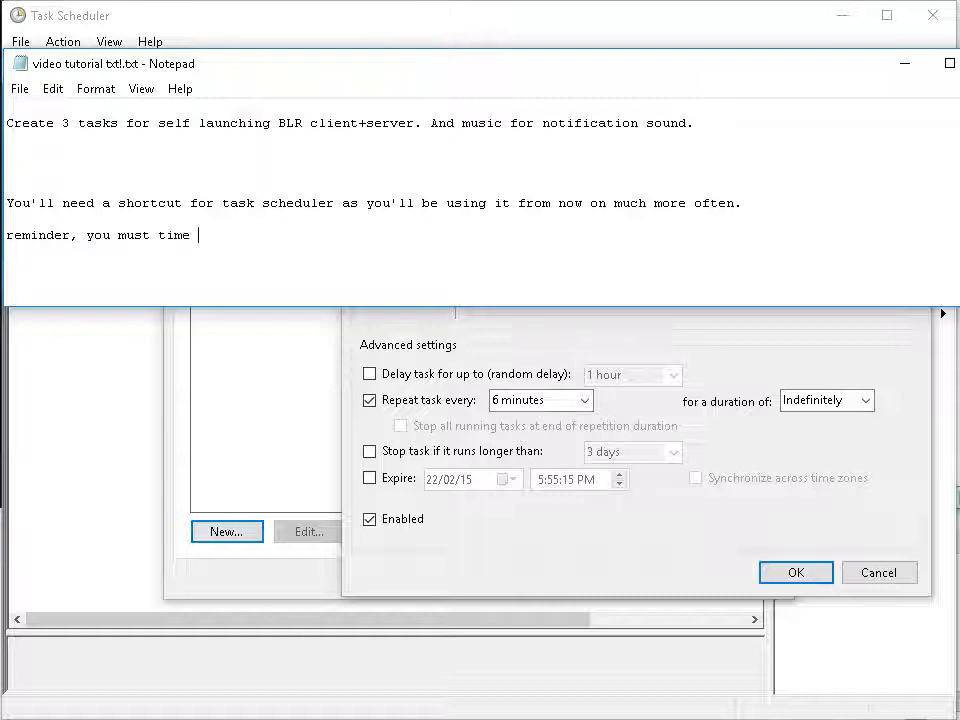
pyautogui.write('to 12:00:00 AM')
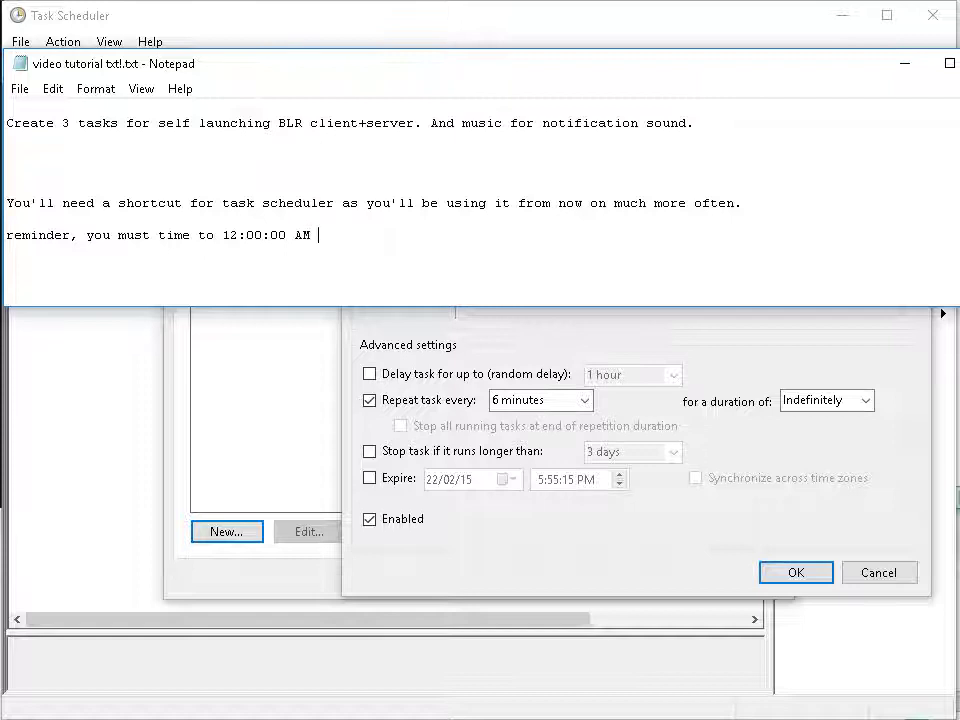
pyautogui.write(' and check the')
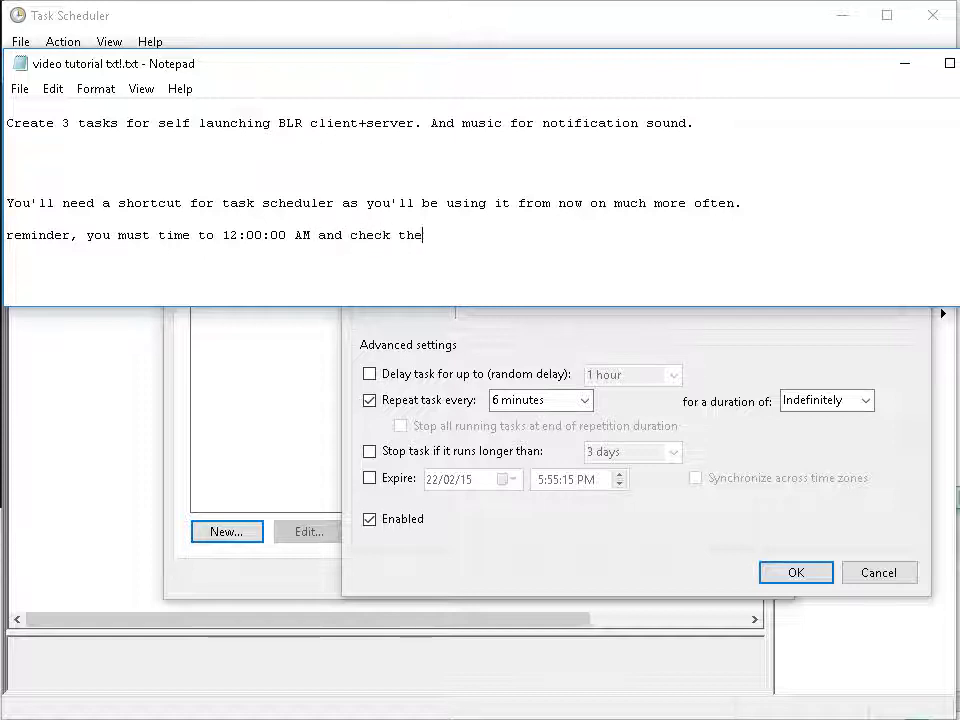
pyautogui.write(' sync wi')
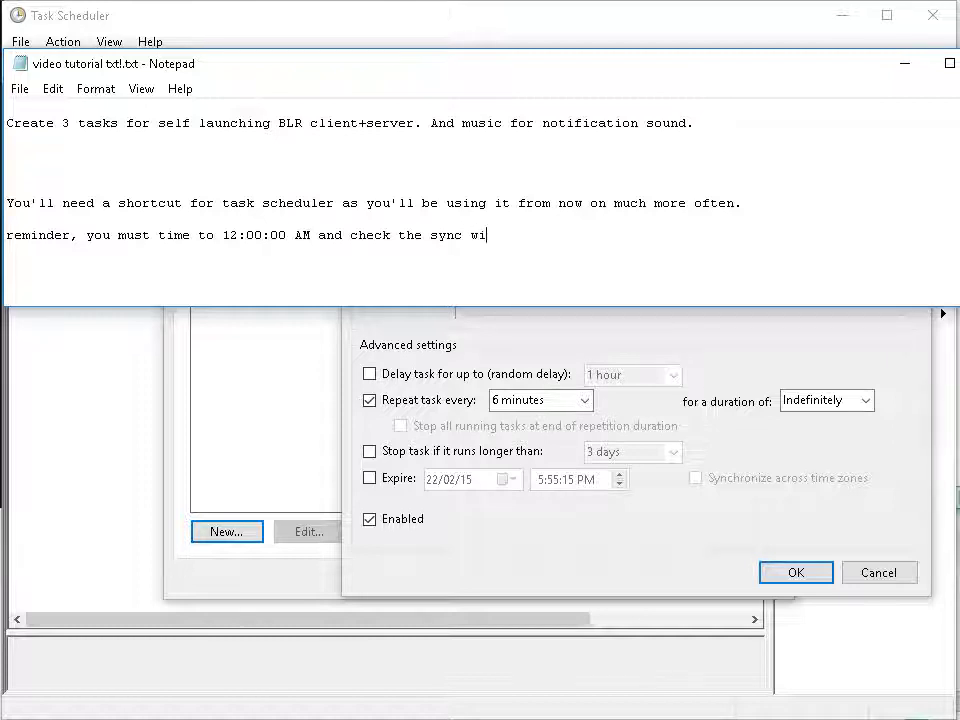
pyautogui.press('BackSpace')
pyautogui.press('BackSpace')
pyautogui.write('across')
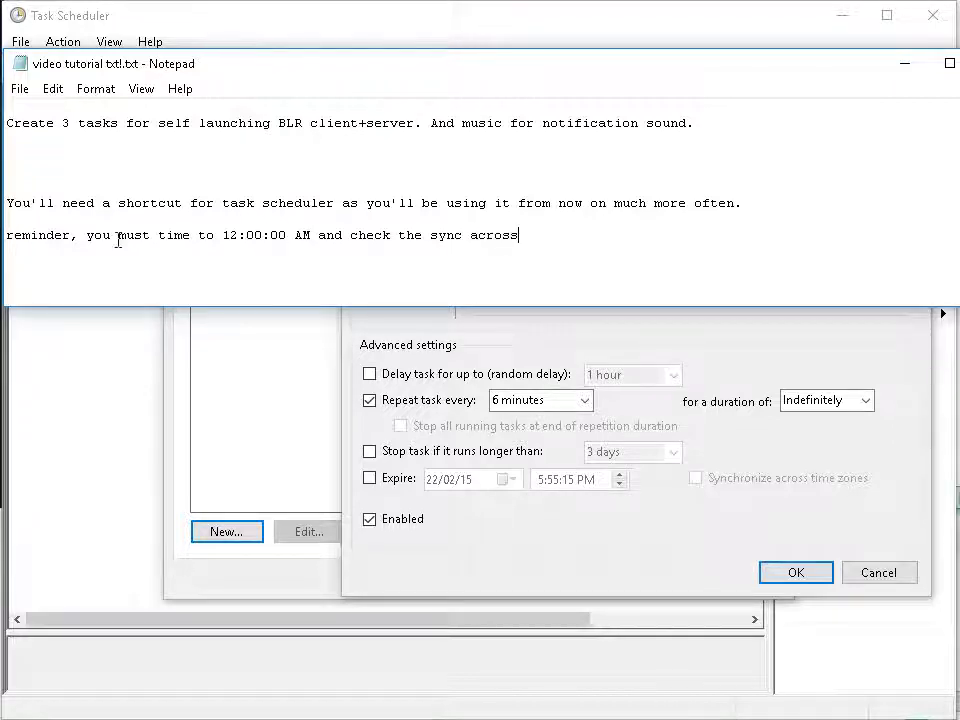
# Check the time zone option's wording in the trigger settings and reword the reminder's ending to "synchronize across time zones"
pyautogui.click(630, 342)
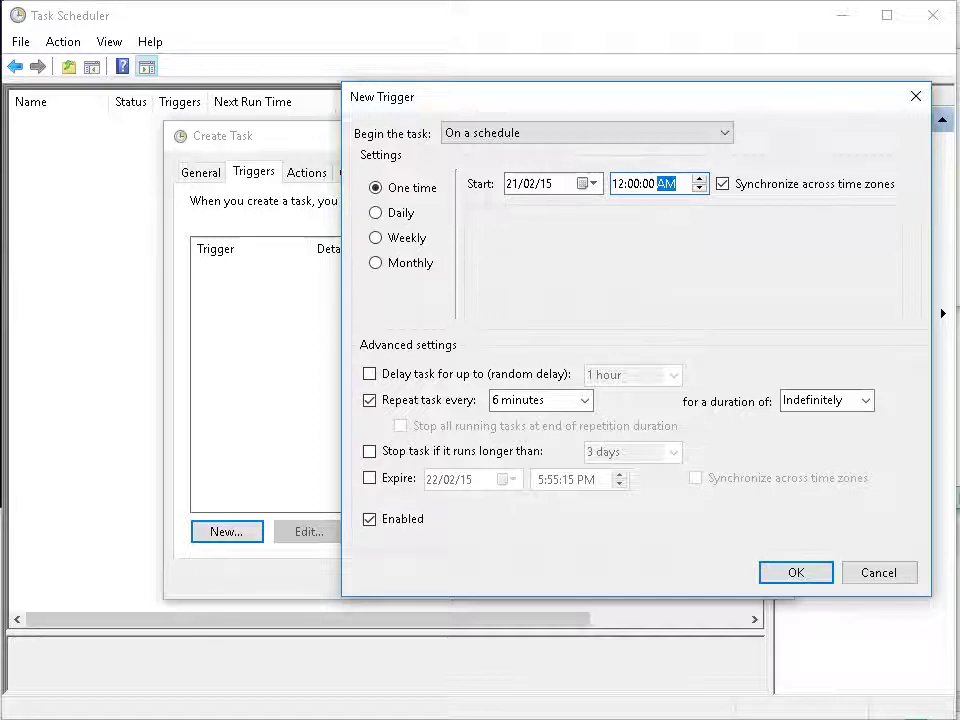
pyautogui.hotkey('alt', 'Tab')
pyautogui.click(462, 235)
pyautogui.write('hronize across')
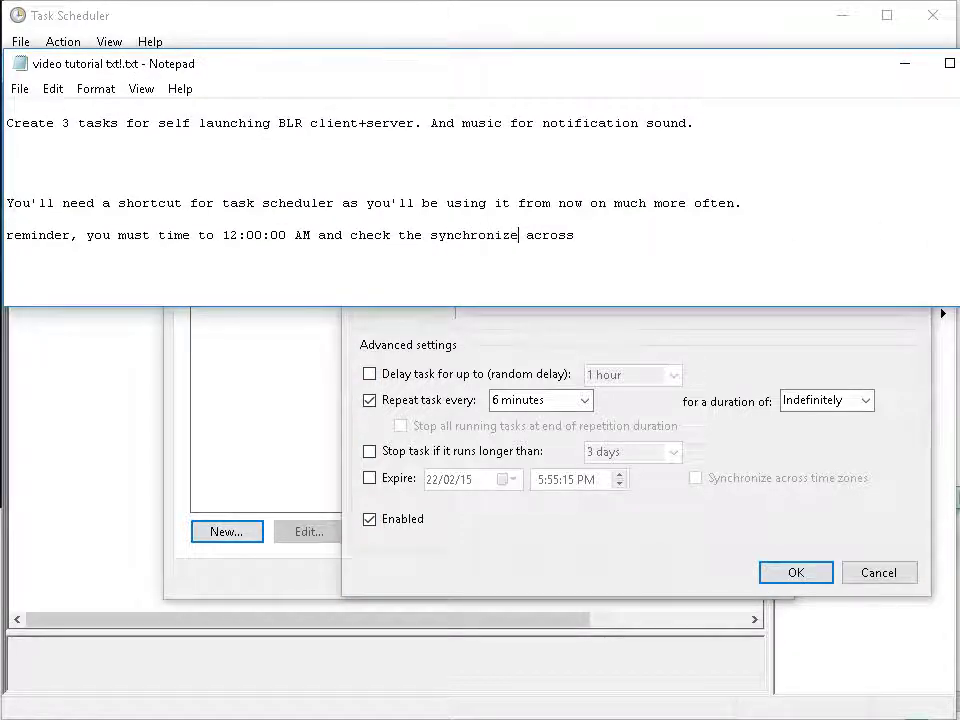
pyautogui.click(609, 241)
pyautogui.write('time zones')
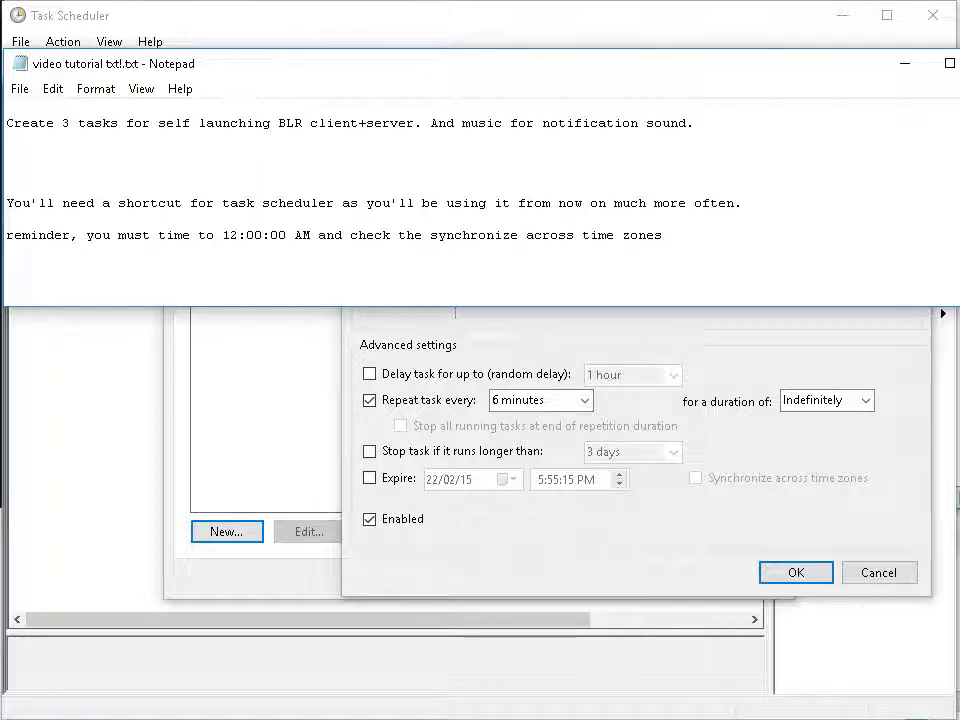
# Add a second reminder line: "so you would be in sync with everyone else using such task scheduled trigger to connect!"
pyautogui.press('Return')
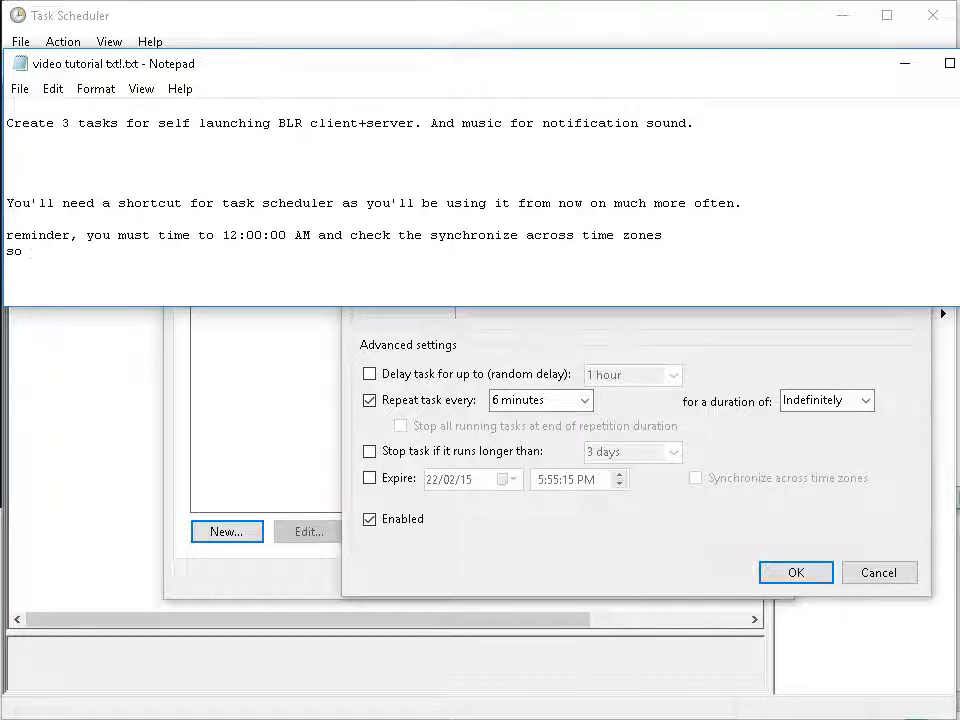
pyautogui.write('so you would b')
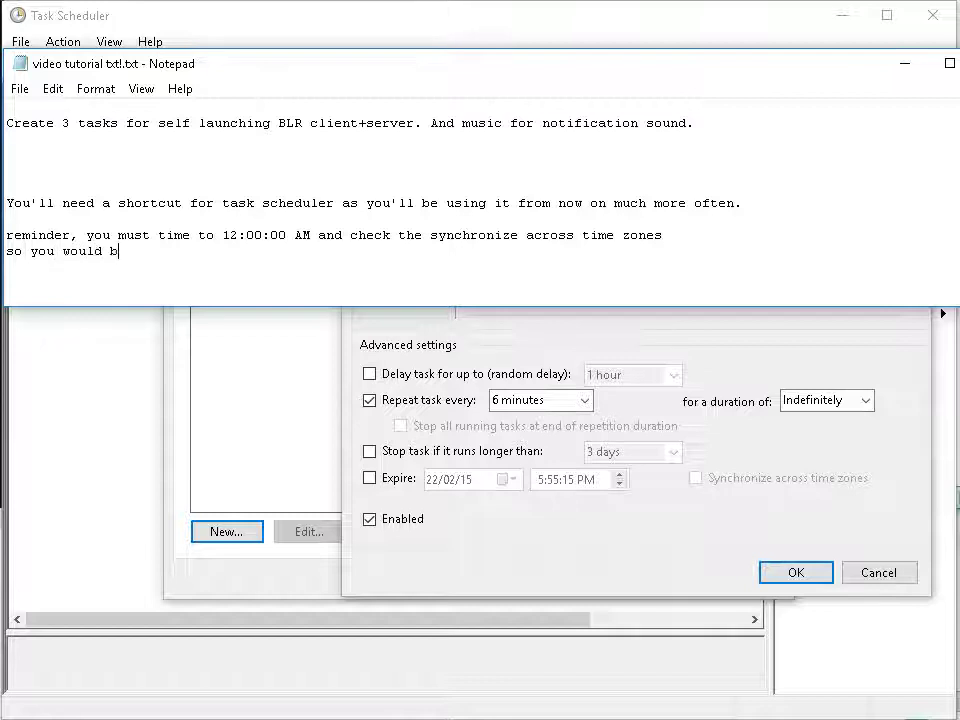
pyautogui.write('e in sync ')
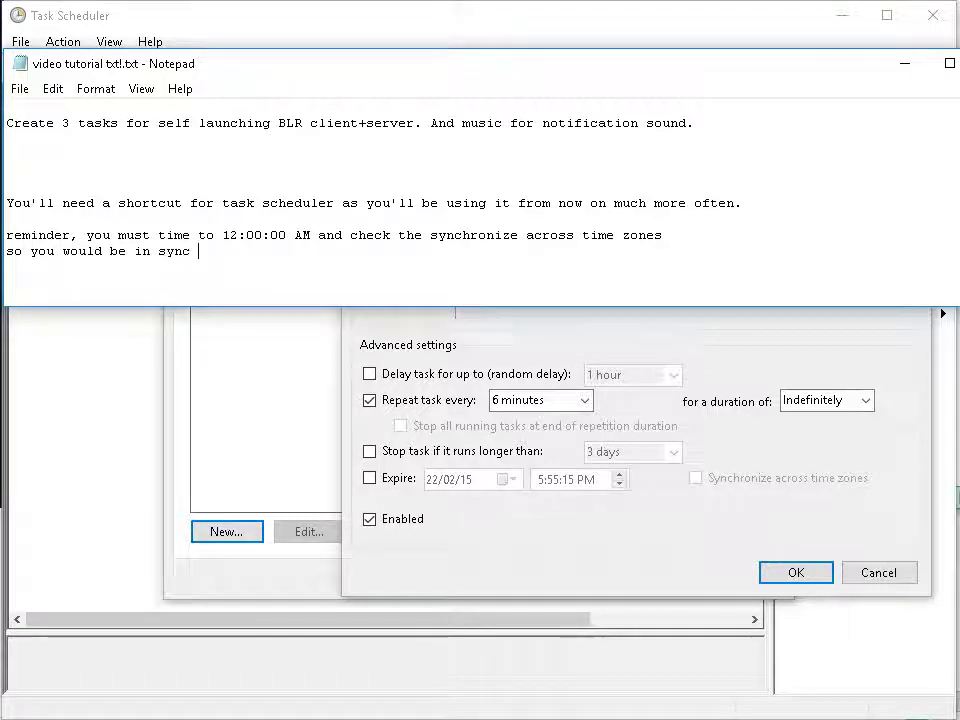
pyautogui.write('with everyone')
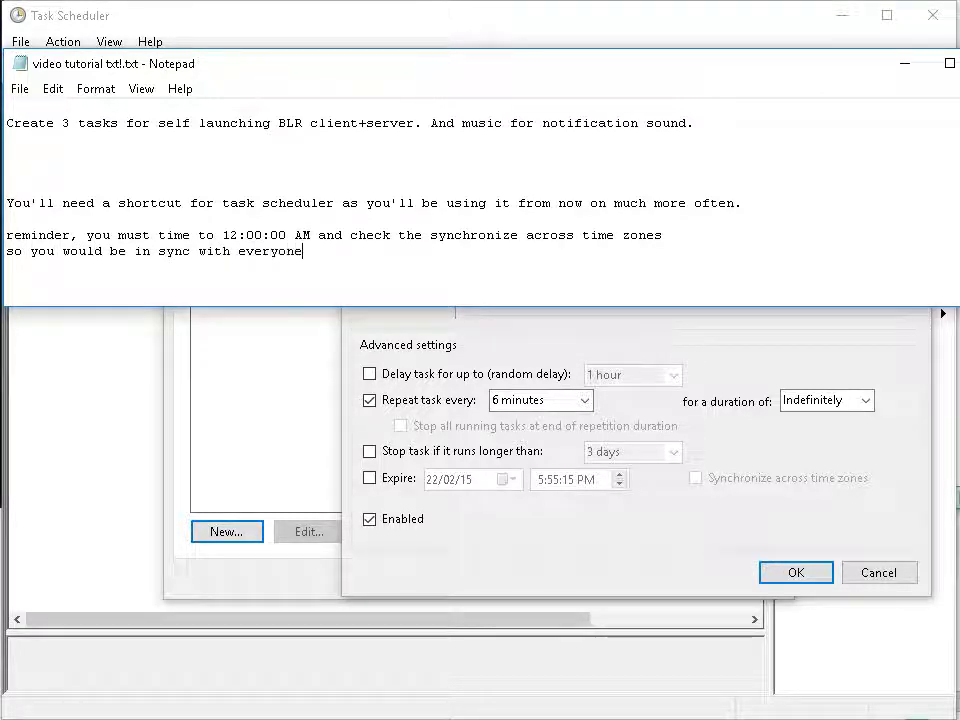
pyautogui.write(' else usin')
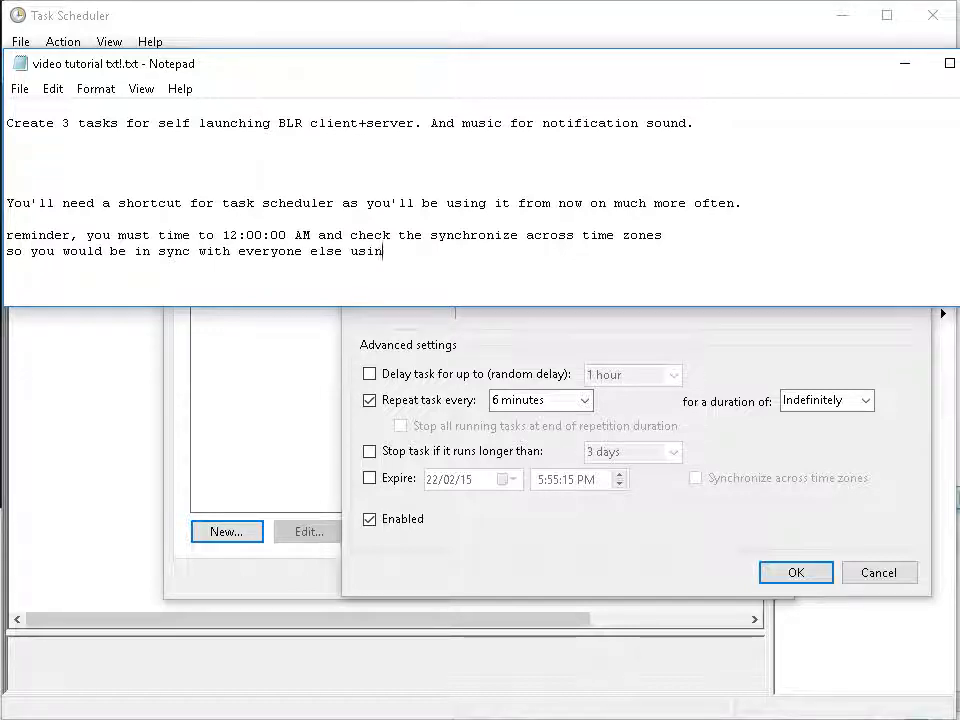
pyautogui.write('g such')
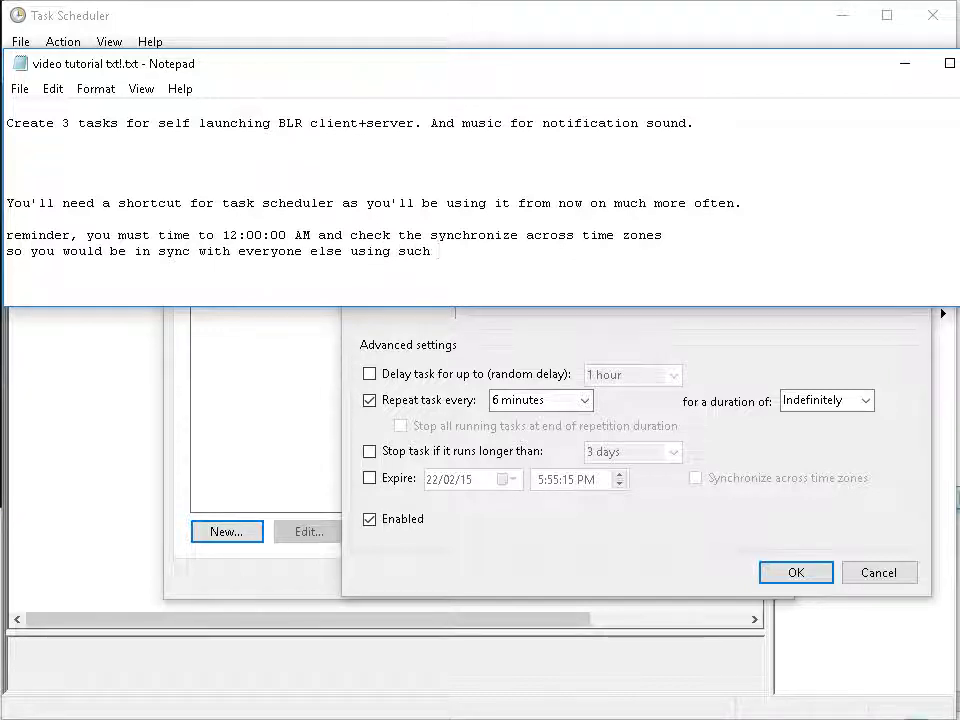
pyautogui.write(' task ')
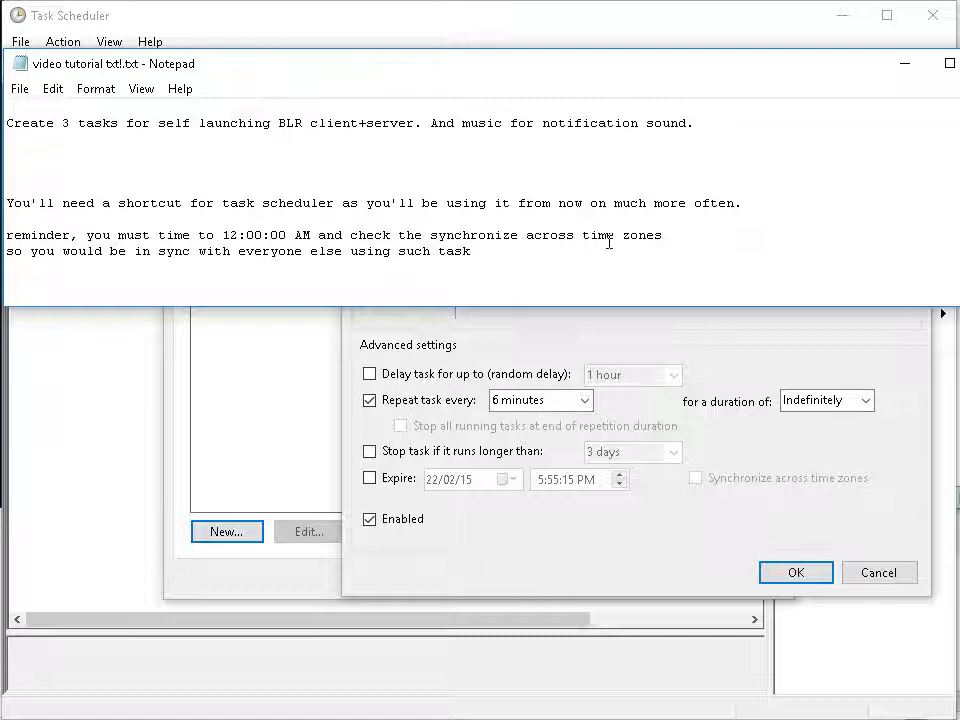
pyautogui.write('scheduled trigger to ')
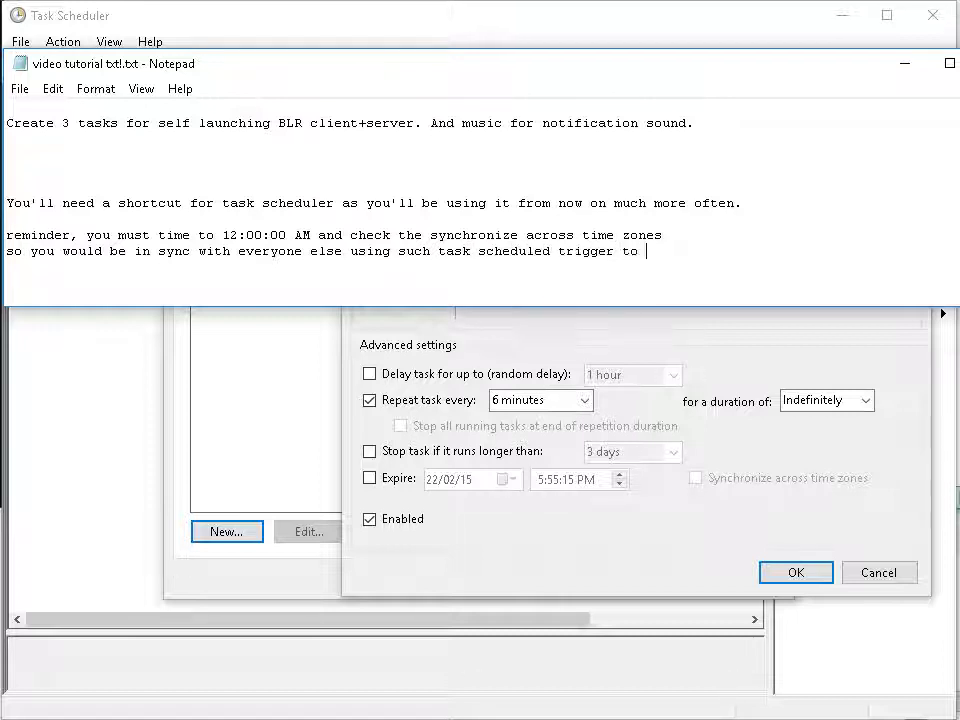
pyautogui.write('connect!')
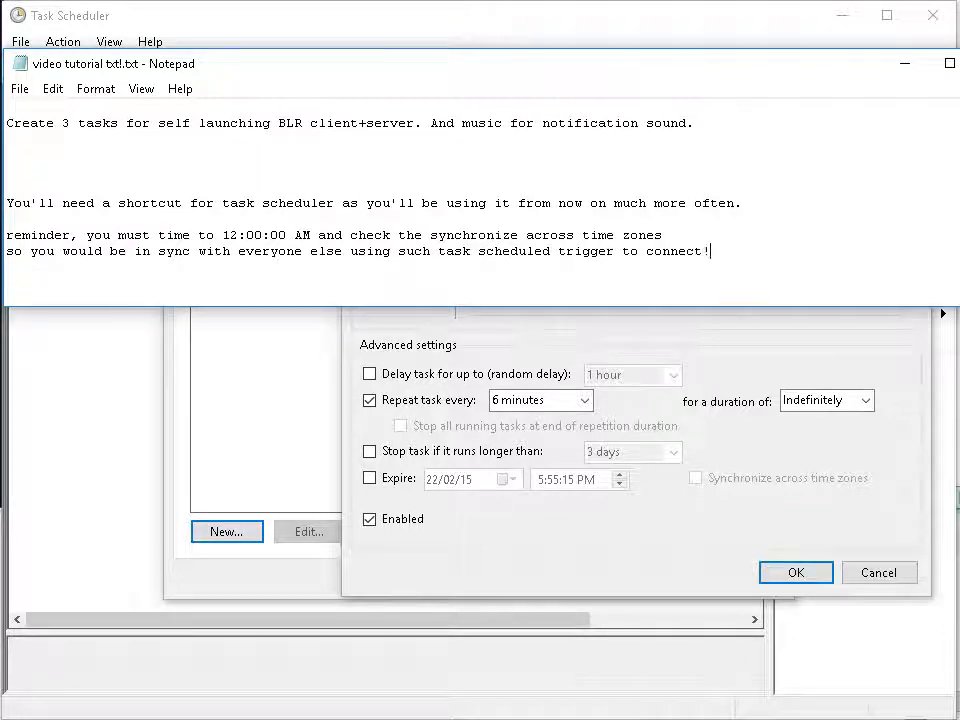
# Return to Task Scheduler, save the new trigger and open a new action for the task
pyautogui.click(642, 346)
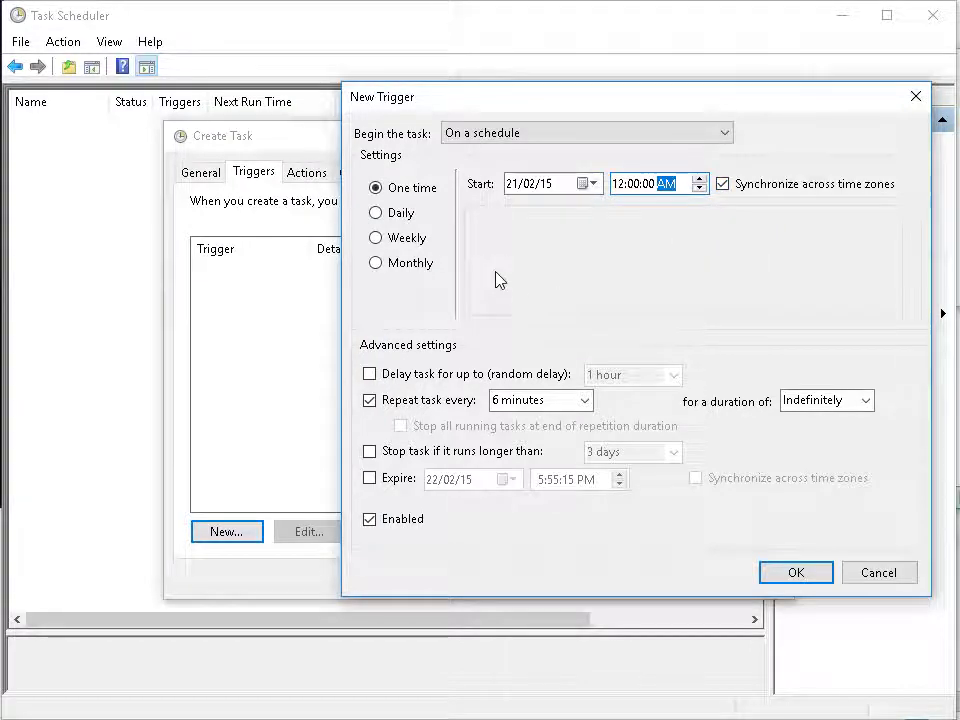
pyautogui.click(768, 578)
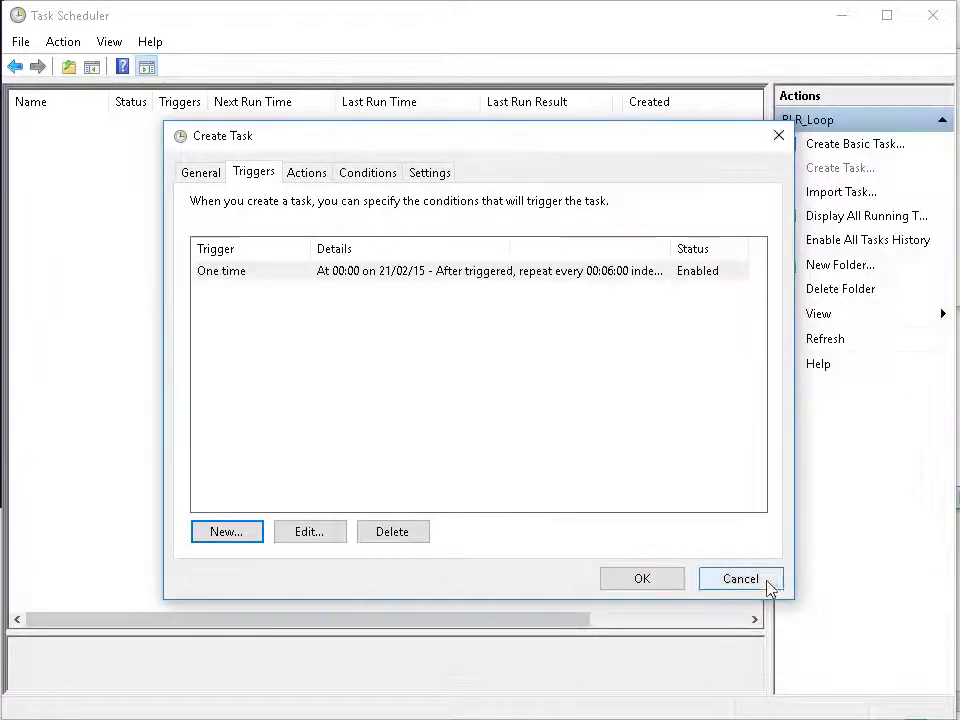
pyautogui.click(310, 174)
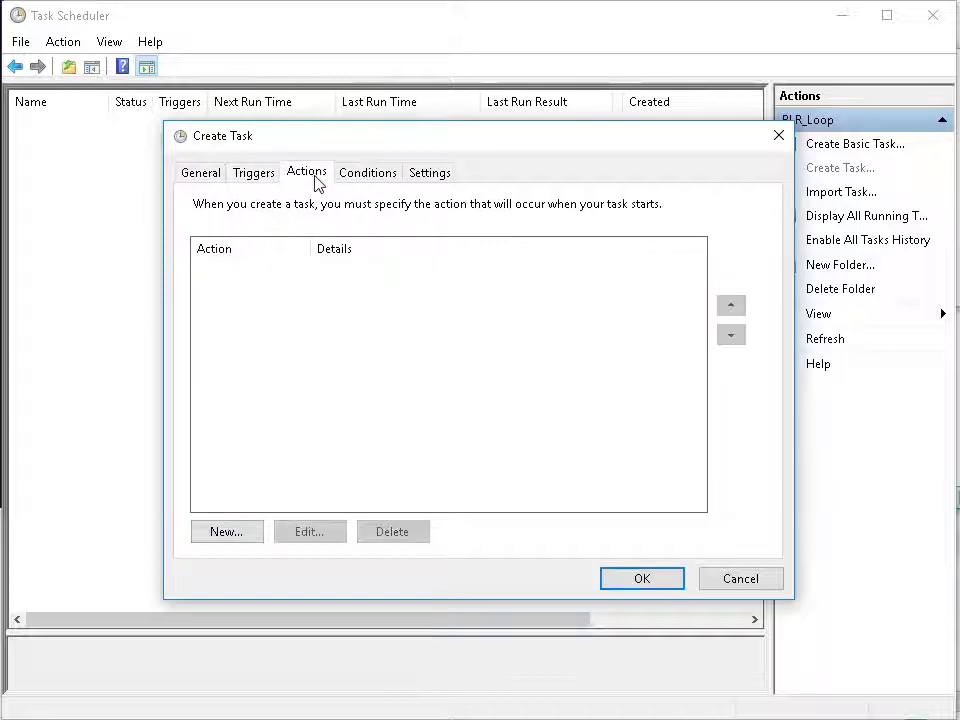
pyautogui.click(243, 533)
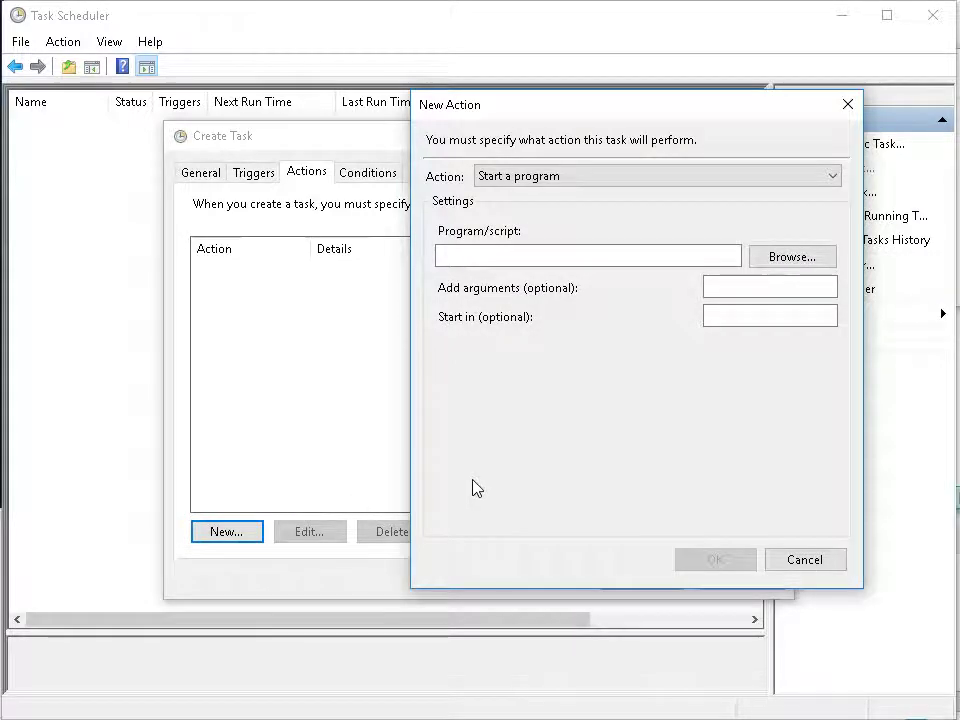
# Switch to the Task_Scheduled_BLR folder and copy the 6-minute-alarm MP3 files together with the DM_Loop_6_Minutes .bat and .vbs scripts
pyautogui.hotkey('alt', 'Tab')
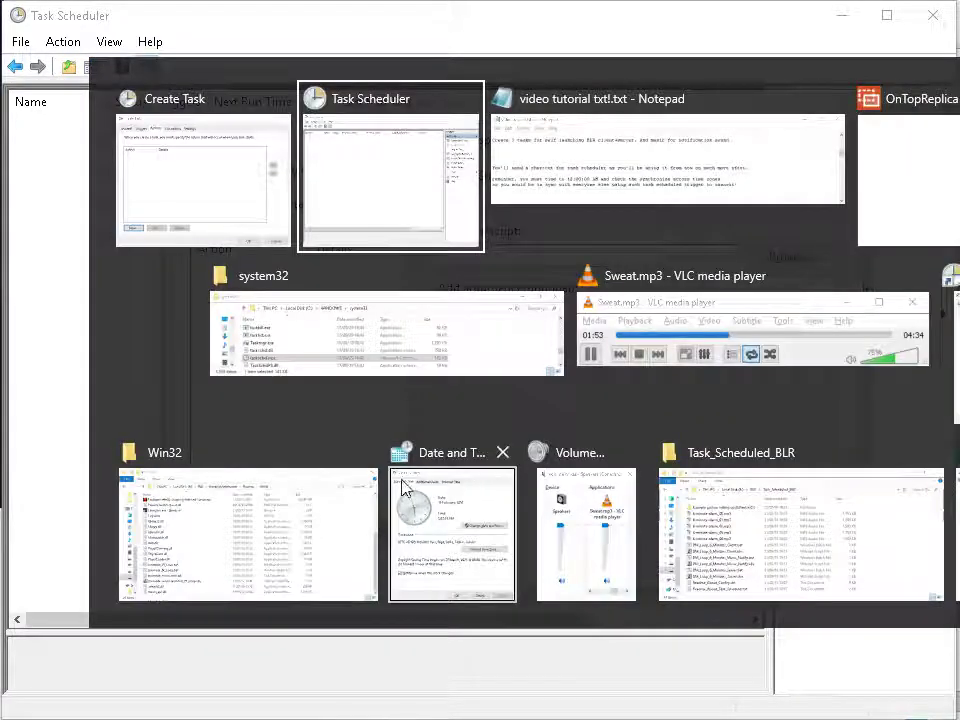
pyautogui.click(722, 525)
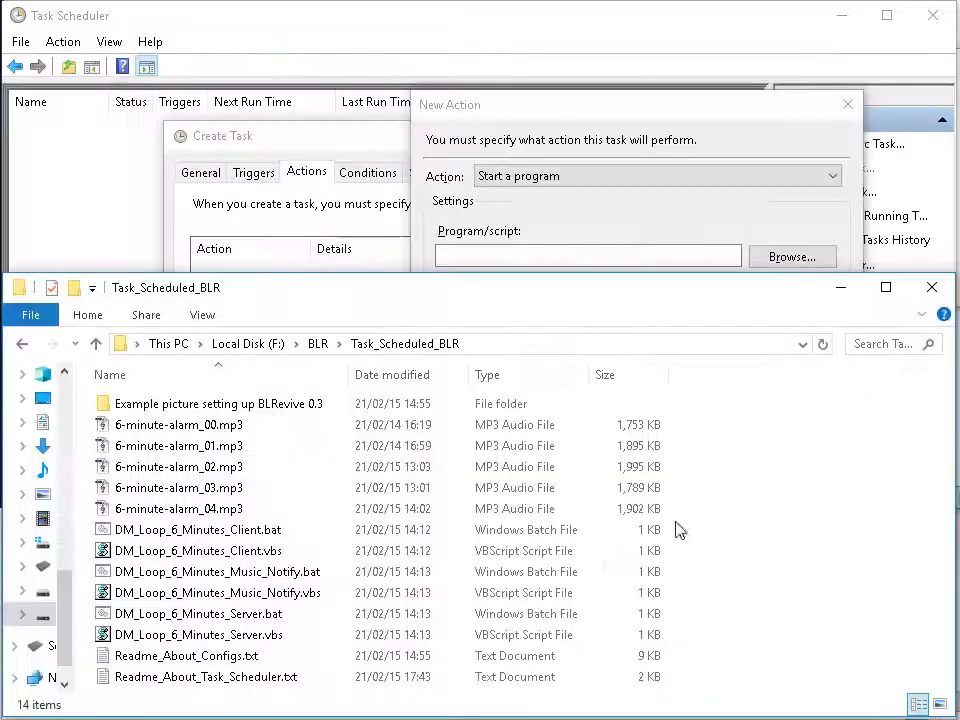
pyautogui.click(238, 508)
pyautogui.click(185, 428)
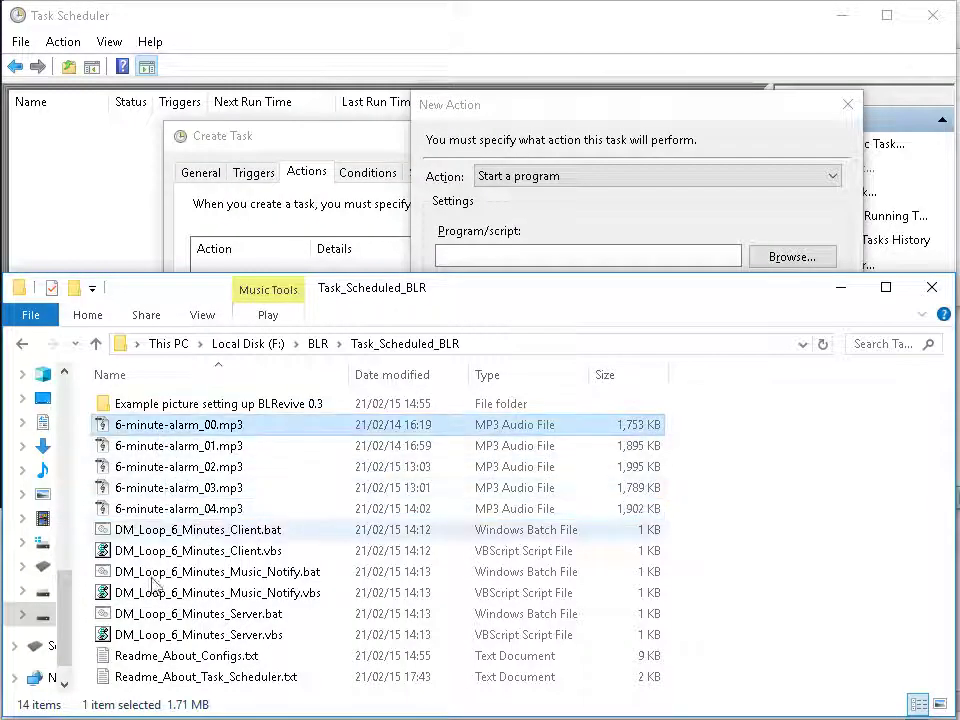
pyautogui.keyDown('shift'); pyautogui.click(181, 635); pyautogui.keyUp('shift')
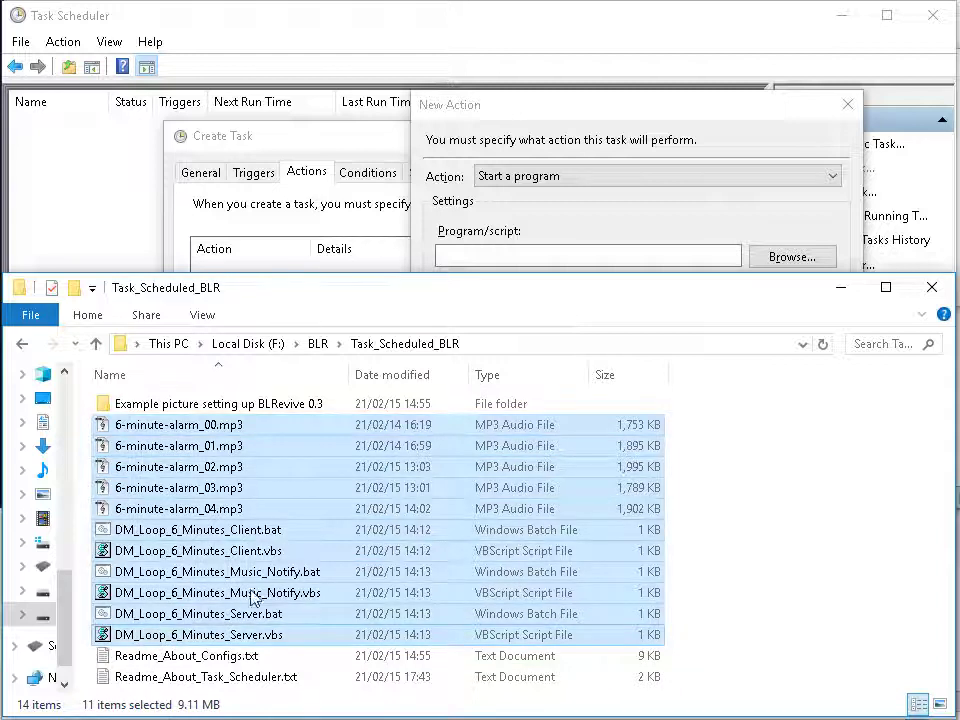
pyautogui.rightClick(292, 525)
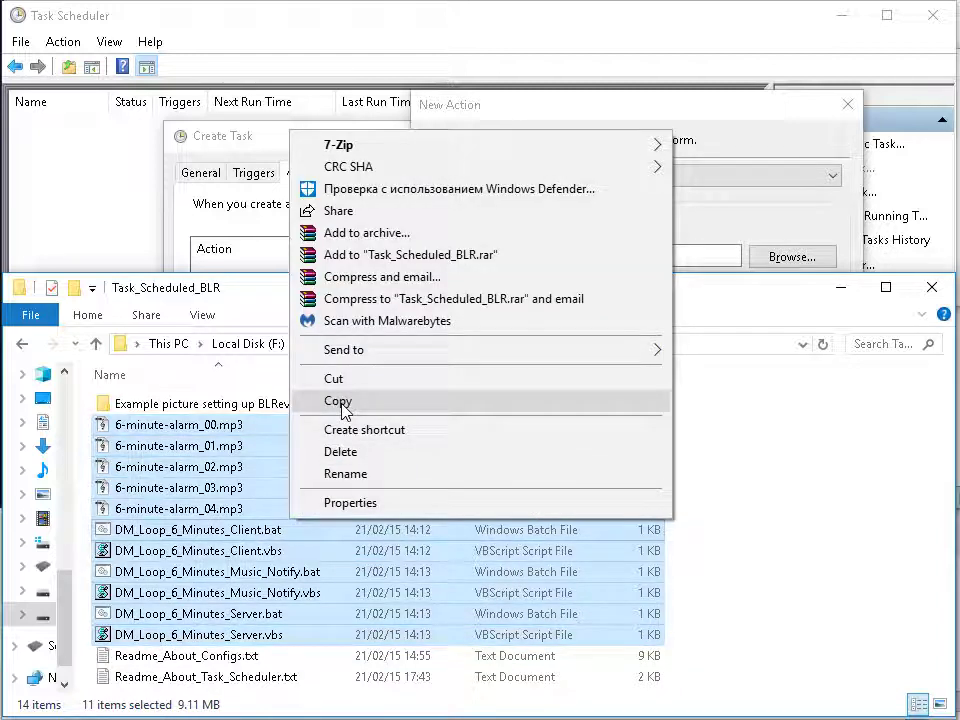
pyautogui.click(372, 403)
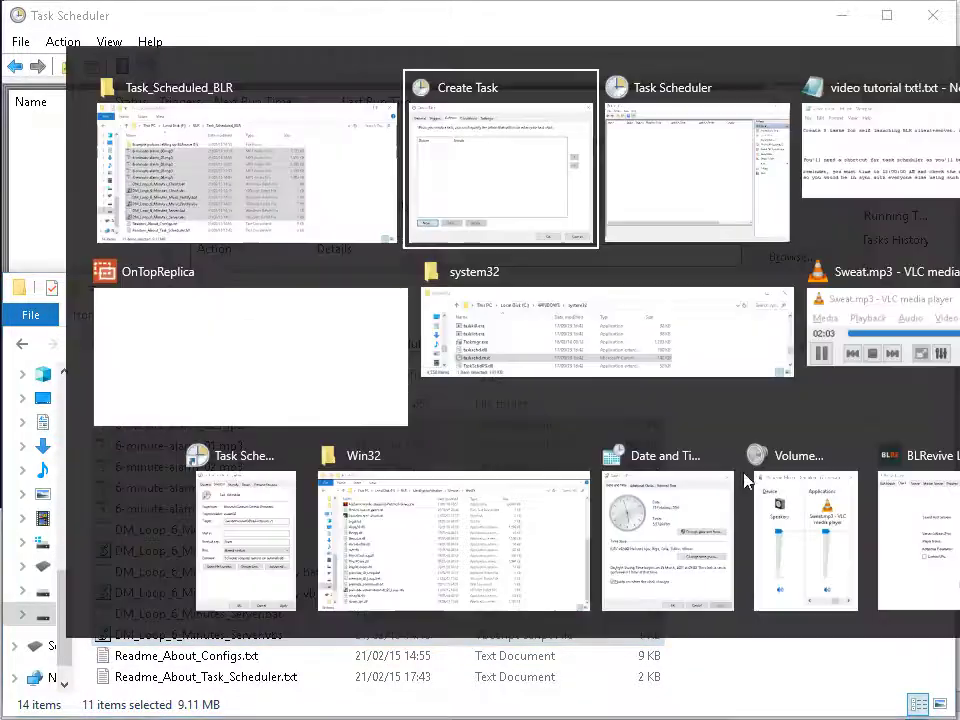
# Paste the copied alarm and script files into the blacklightretribution\Binaries\Win32 folder
pyautogui.hotkey('alt', 'Tab')
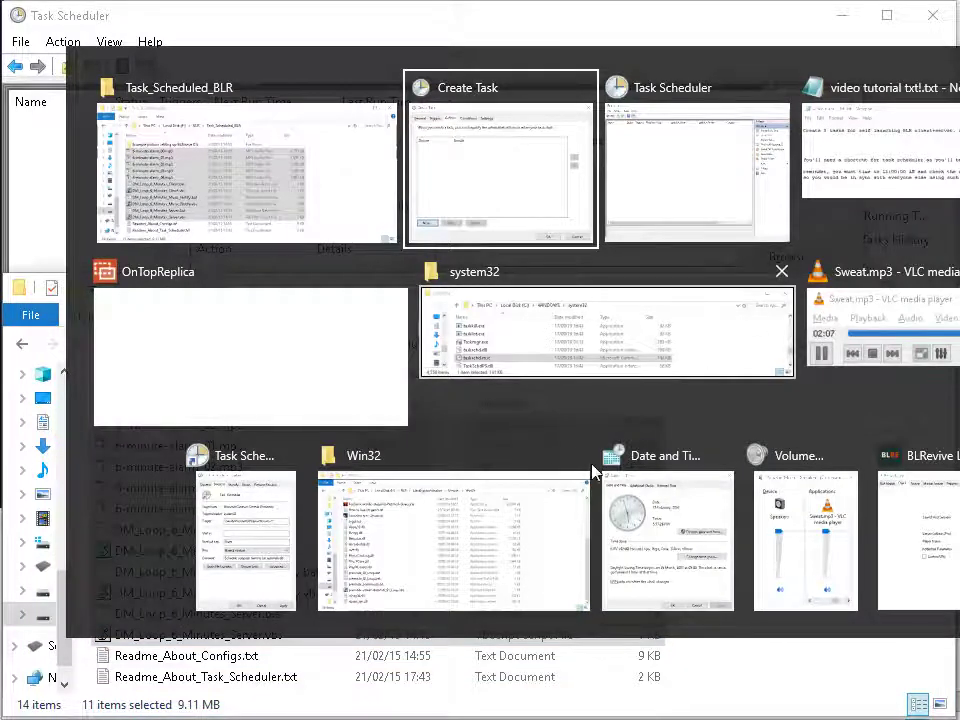
pyautogui.click(482, 553)
pyautogui.scroll(4, 686, 317)
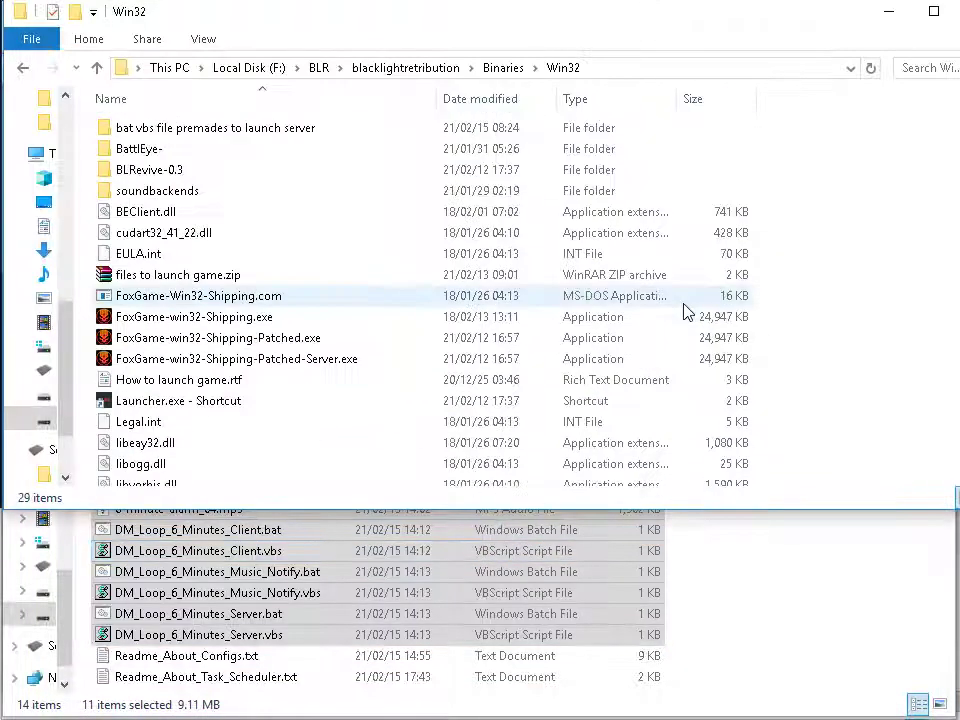
pyautogui.rightClick(840, 265)
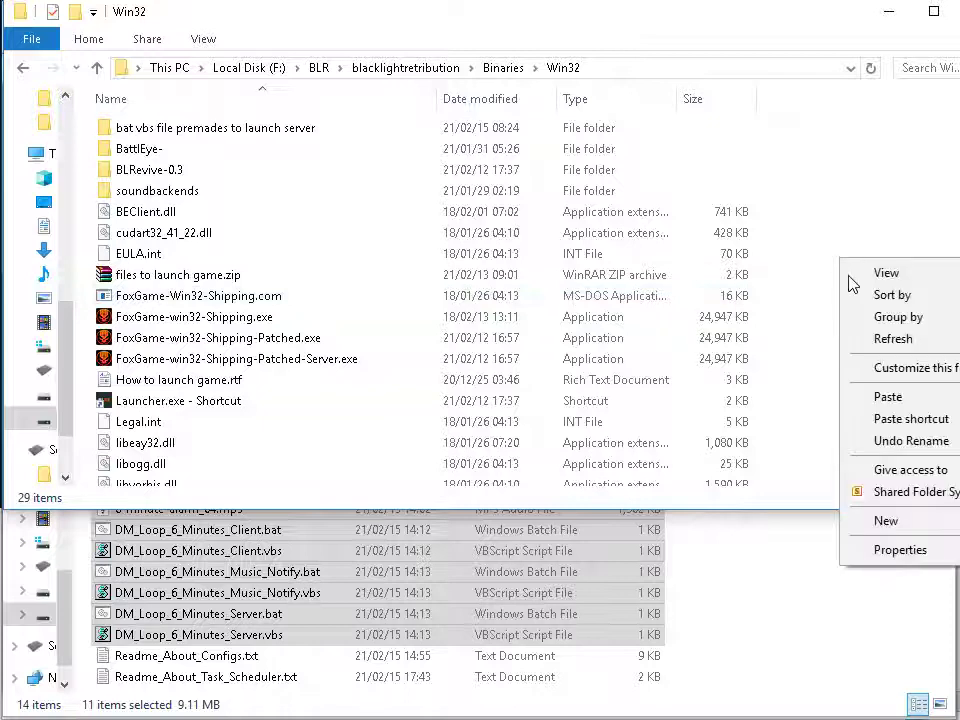
pyautogui.click(872, 398)
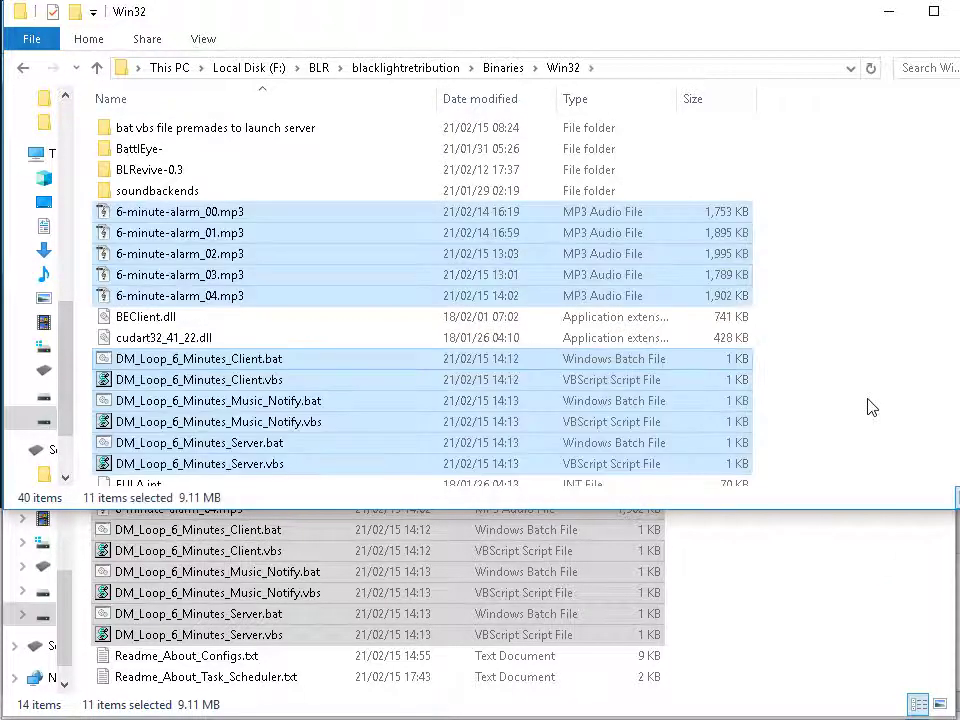
# Enlarge the Win32 folder window and check that the 6-minute-alarm MP3s and DM_Loop_6_Minutes scripts are in it
pyautogui.scroll(-1, 870, 407)
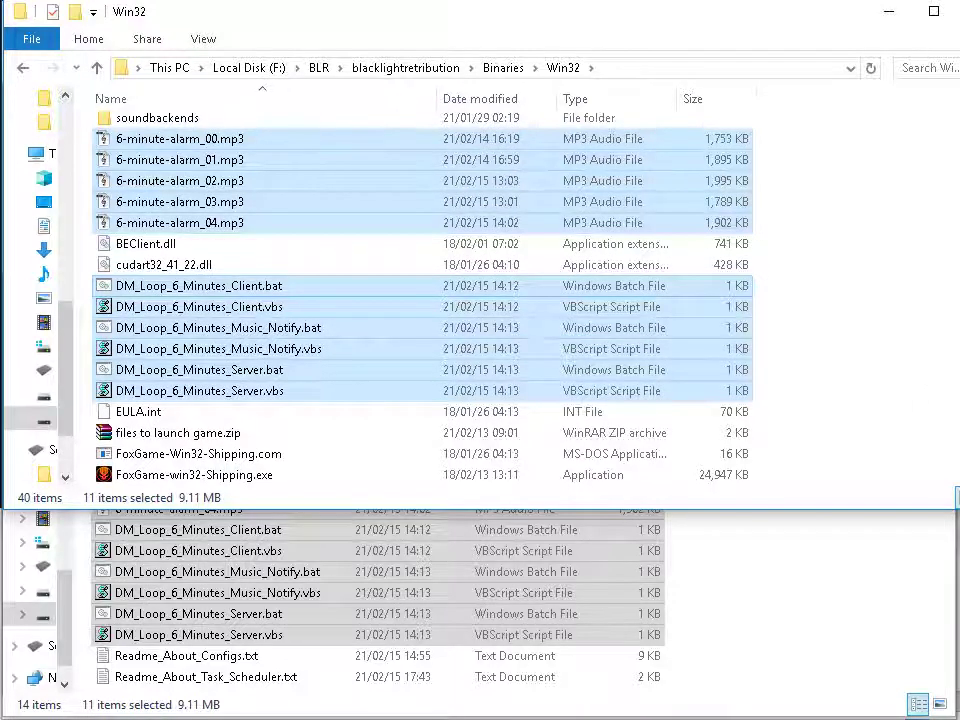
pyautogui.click(910, 347)
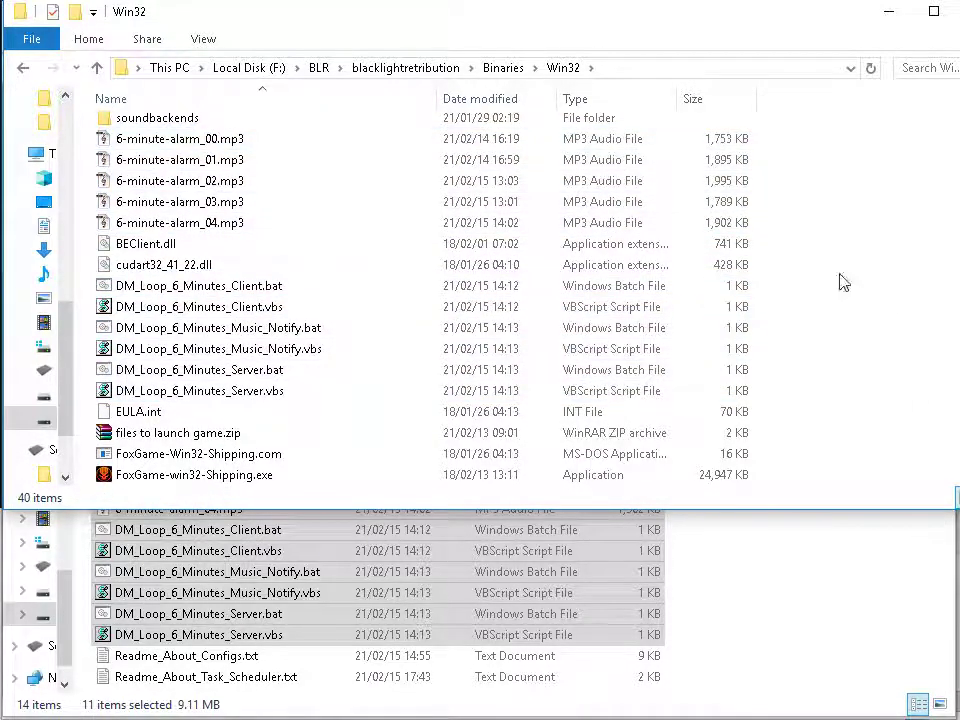
pyautogui.scroll(1, 580, 290)
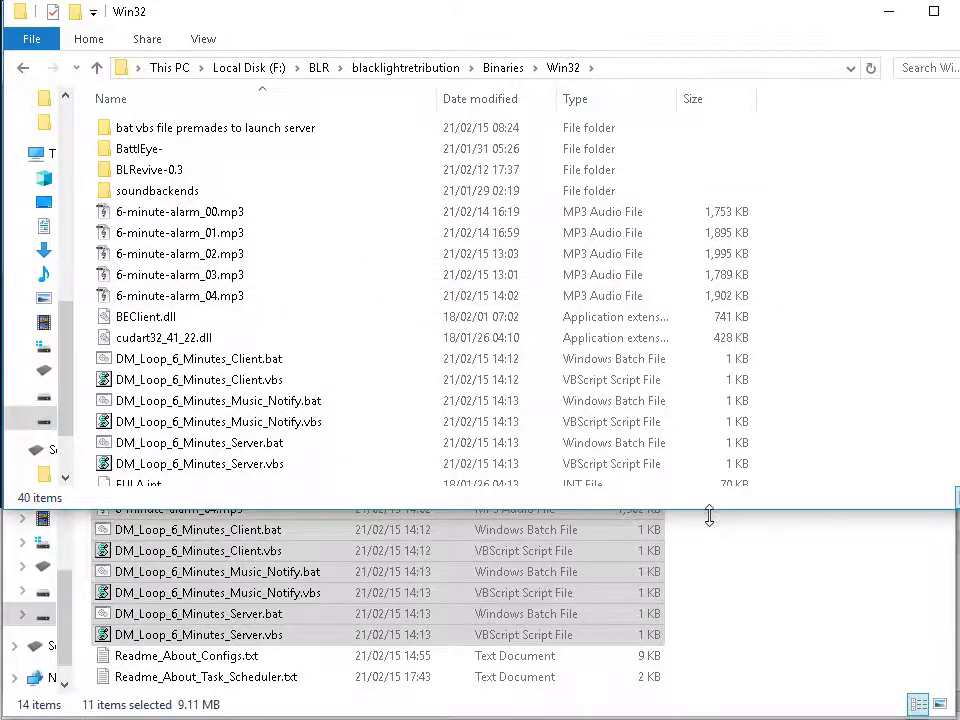
pyautogui.moveTo(710, 512); pyautogui.dragTo(712, 680)
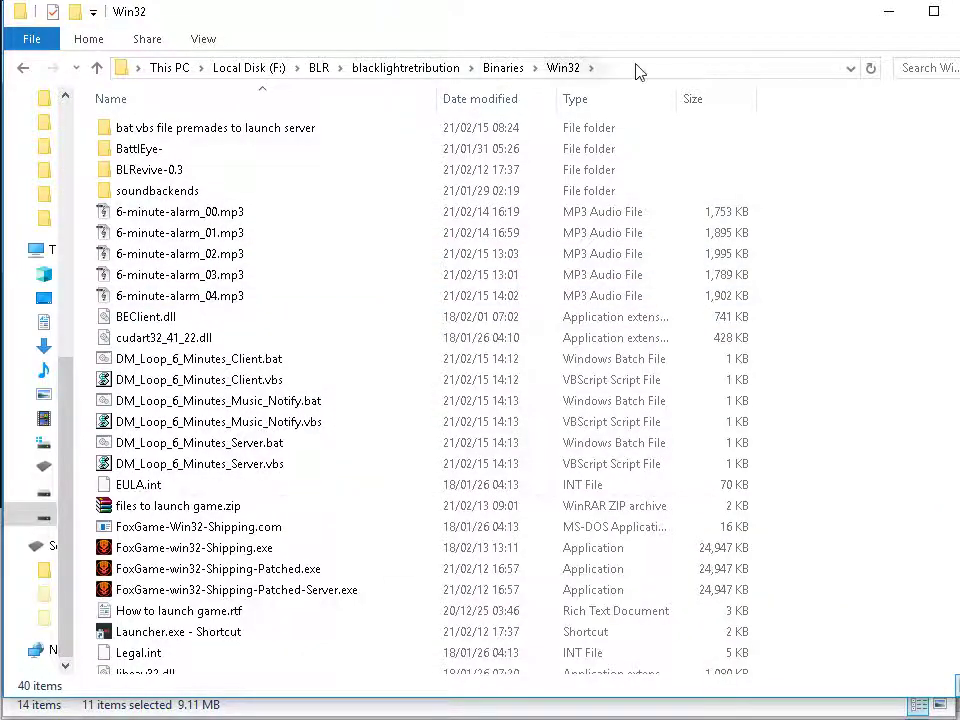
pyautogui.scroll(-2, 238, 272)
pyautogui.scroll(1, 238, 272)
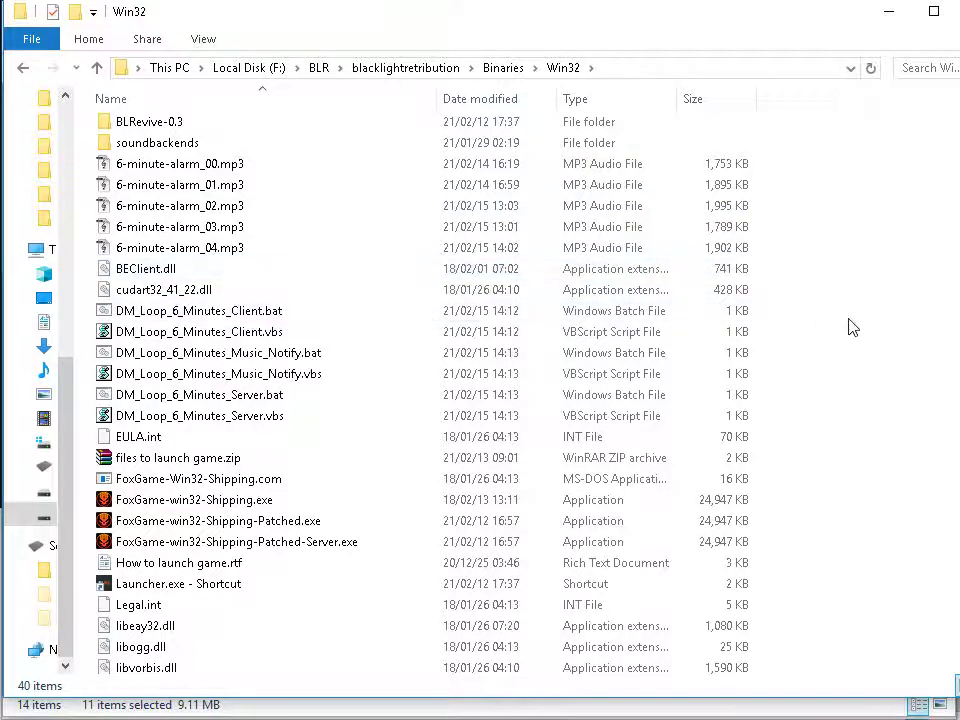
# Return to Task Scheduler and choose DM_Loop_6_Minutes_Client.vbs from the Win32 folder as the new action's program
pyautogui.hotkey('alt', 'Tab')
pyautogui.hotkey('alt', 'Tab')
pyautogui.hotkey('alt', 'Tab')
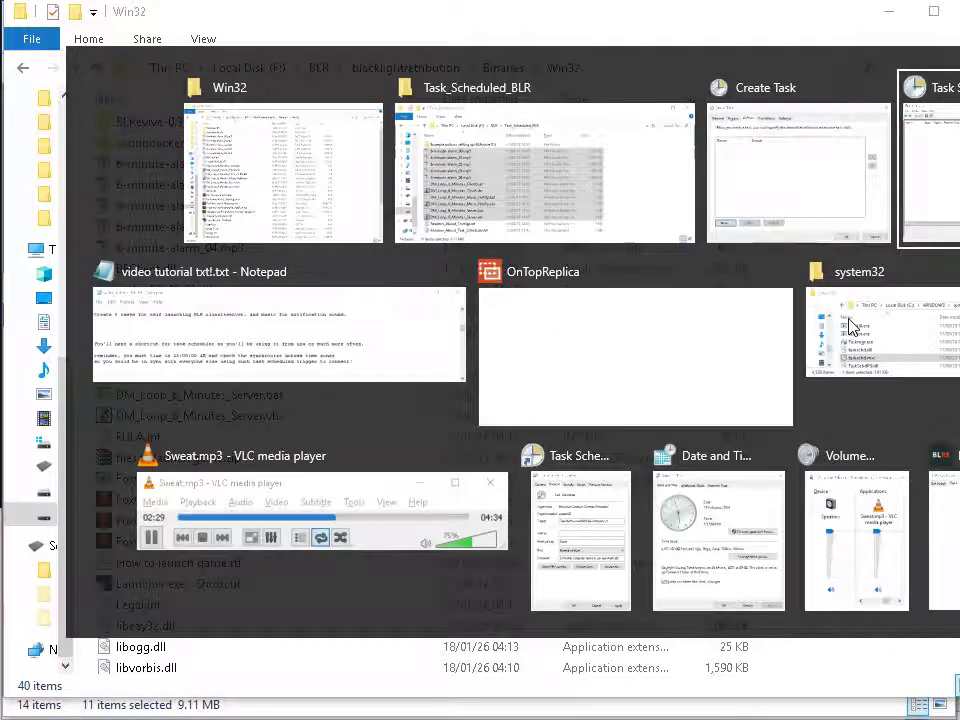
pyautogui.click(783, 209)
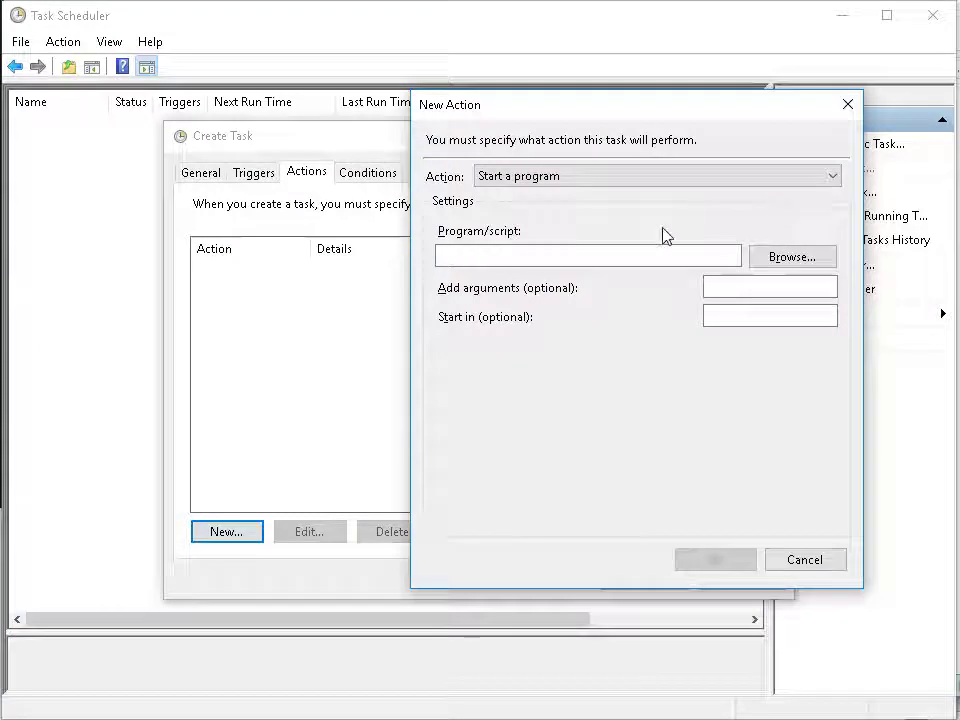
pyautogui.click(775, 259)
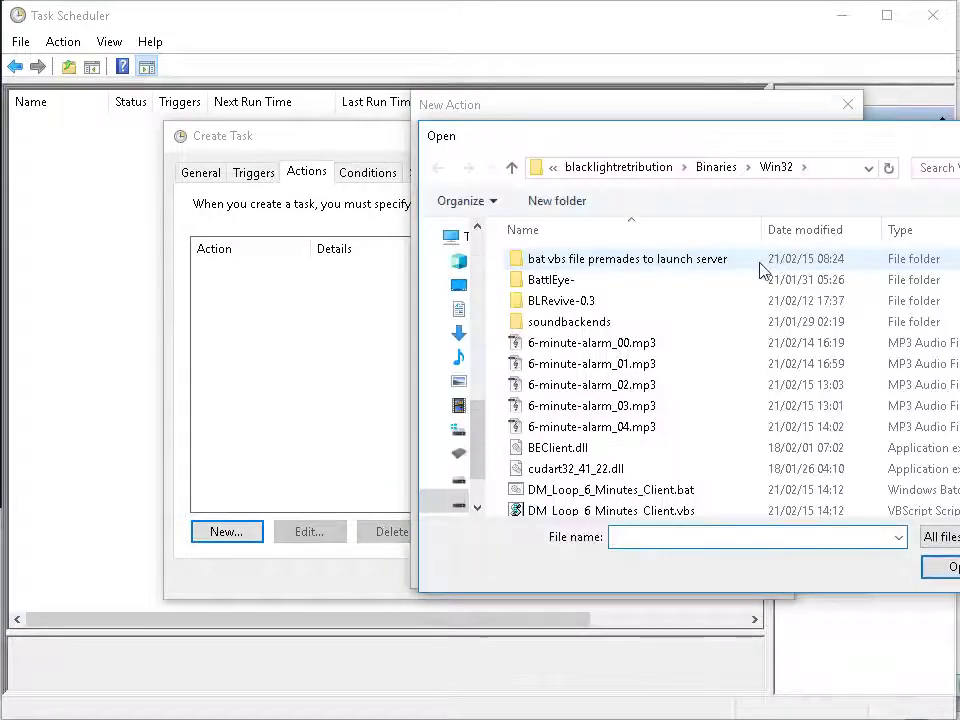
pyautogui.click(808, 167)
pyautogui.click(829, 163)
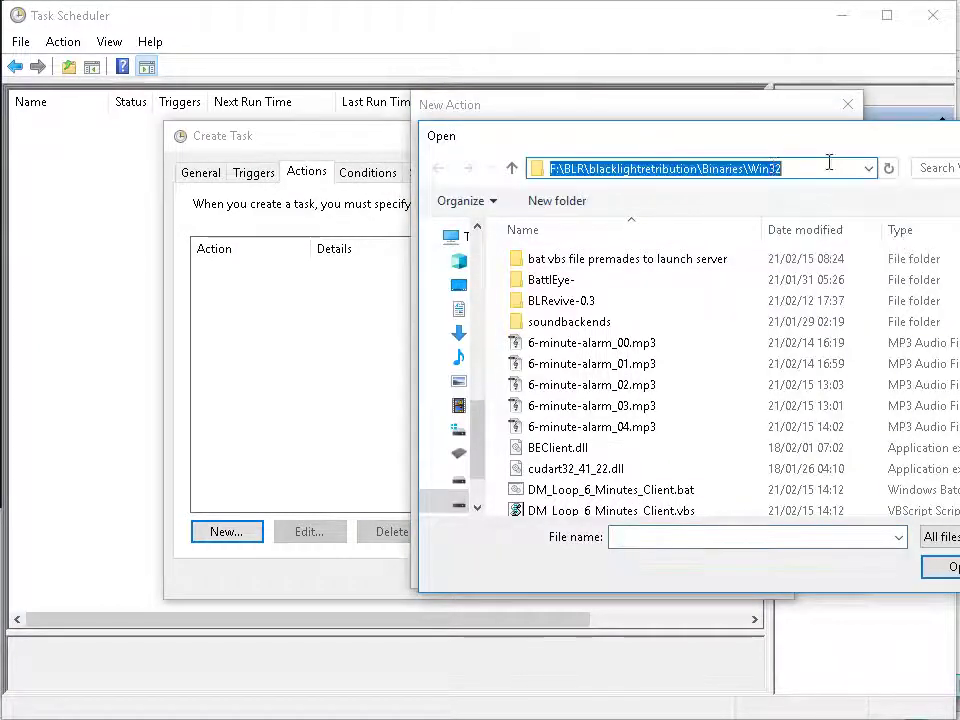
pyautogui.click(711, 343)
pyautogui.scroll(-3, 711, 345)
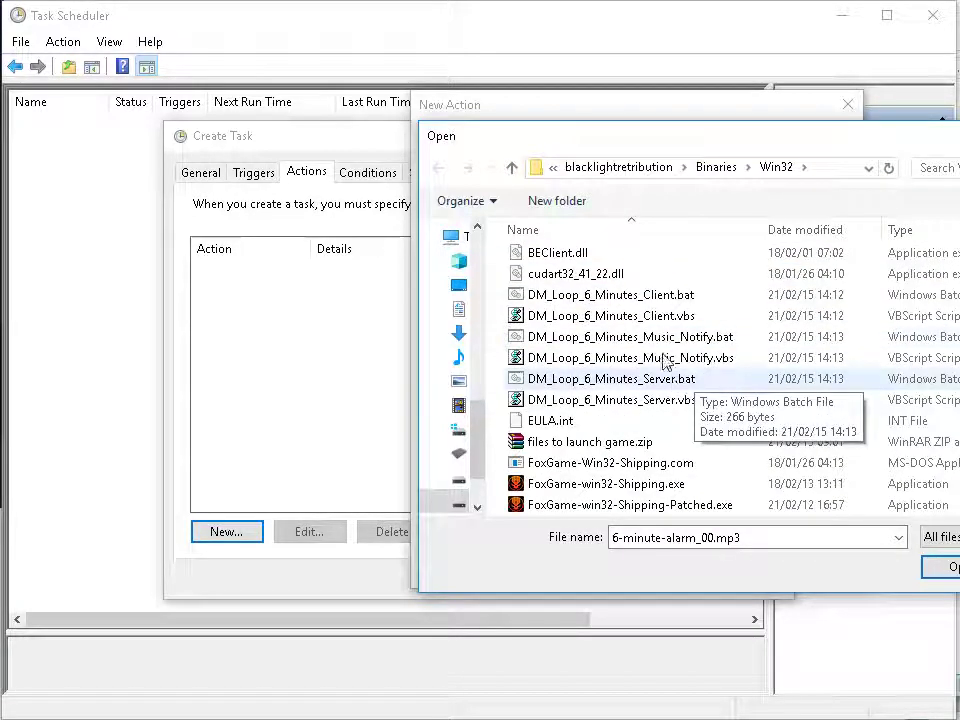
pyautogui.click(596, 316)
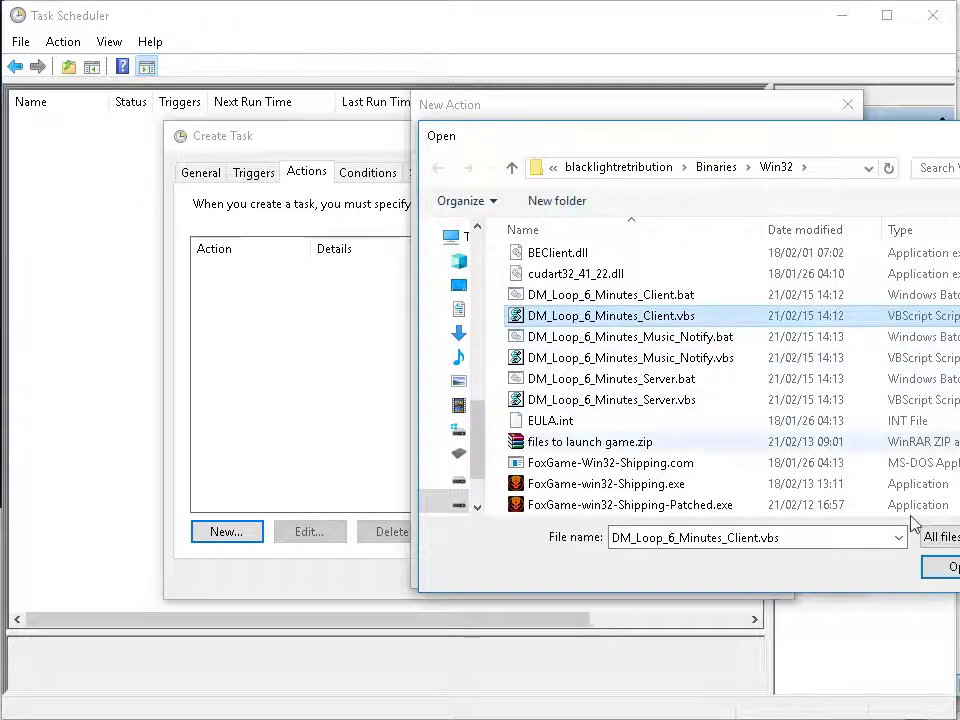
pyautogui.click(941, 568)
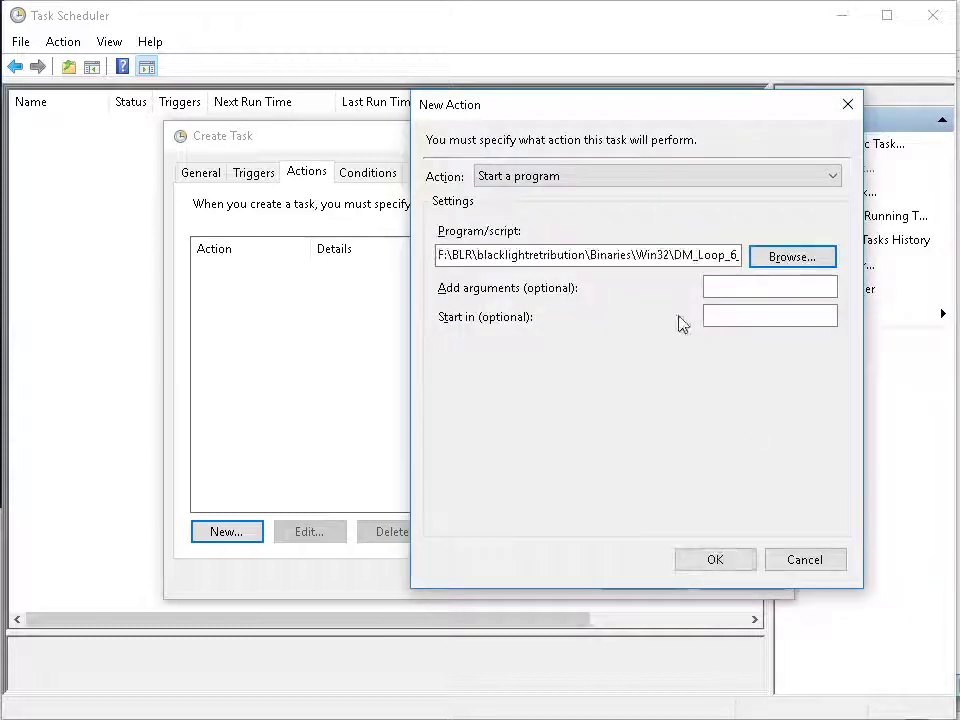
pyautogui.moveTo(510, 253); pyautogui.dragTo(793, 257)
# Switch to the Win32 folder window and copy its full path, F:\BLR\blacklightretribution\Binaries\Win32
pyautogui.click(751, 317)
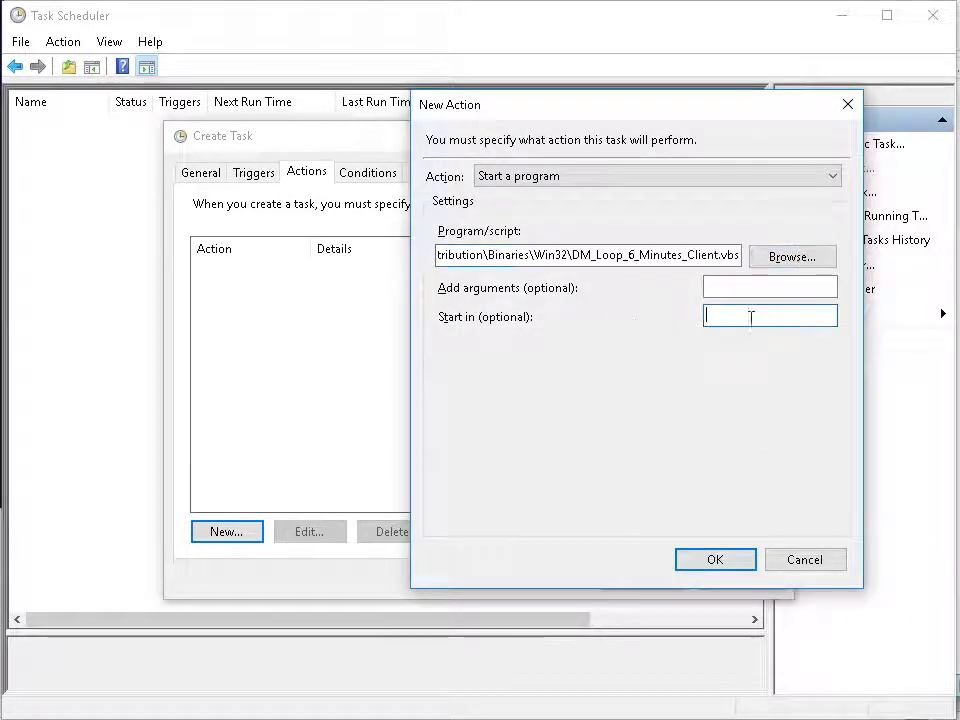
pyautogui.hotkey('alt', 'Tab')
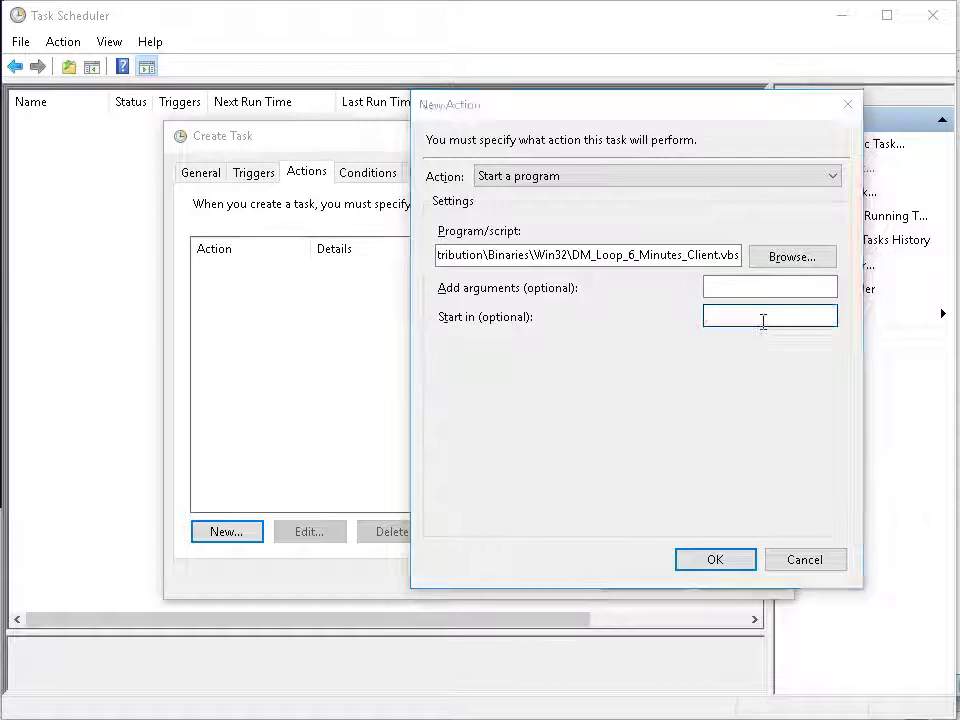
pyautogui.click(588, 95)
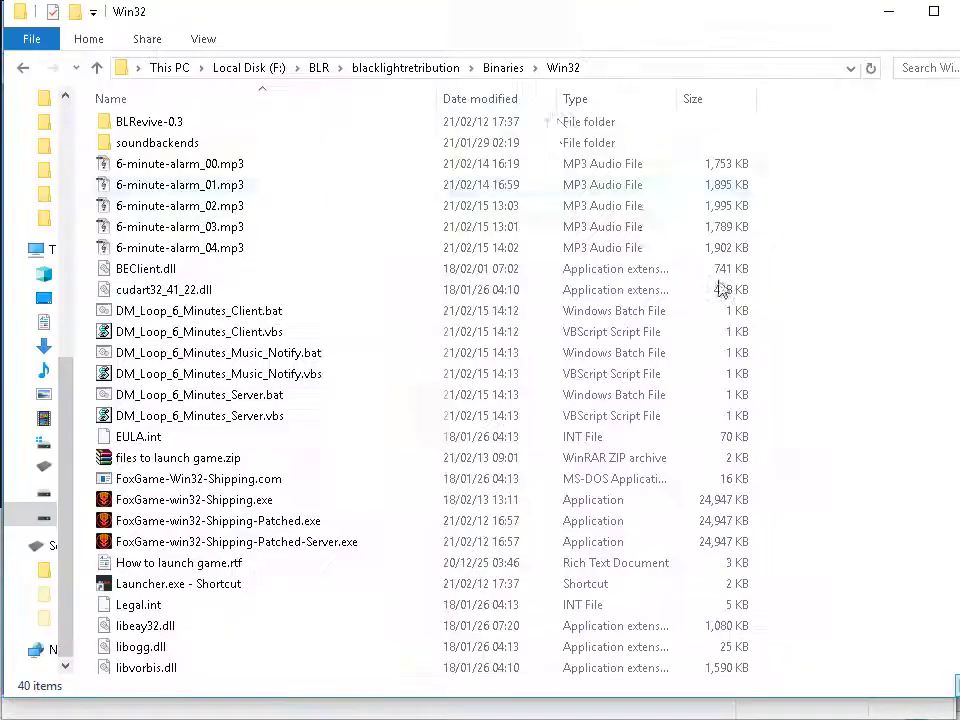
pyautogui.click(640, 70)
pyautogui.rightClick(238, 72)
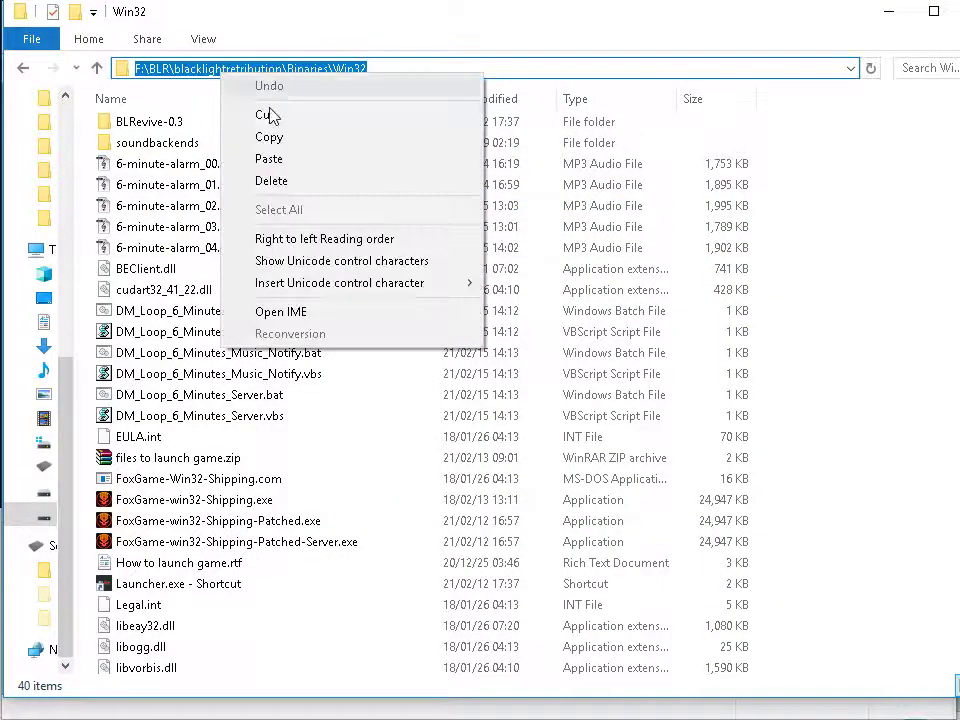
pyautogui.click(268, 139)
# Return to Task Scheduler, paste the copied folder path as the action's start-in location and save the action
pyautogui.hotkey('alt', 'Tab')
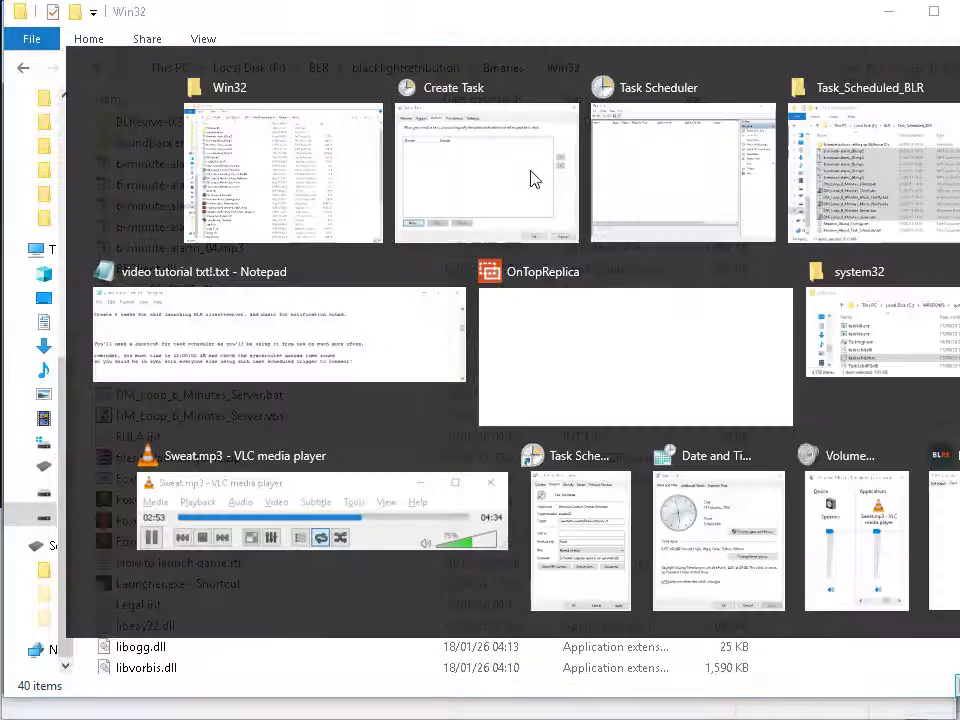
pyautogui.hotkey('ctrl', 'v')
pyautogui.moveTo(724, 316)
pyautogui.mouseDown()
pyautogui.moveTo(836, 316)
pyautogui.moveTo(705, 317)
pyautogui.mouseUp()
pyautogui.click(739, 317)
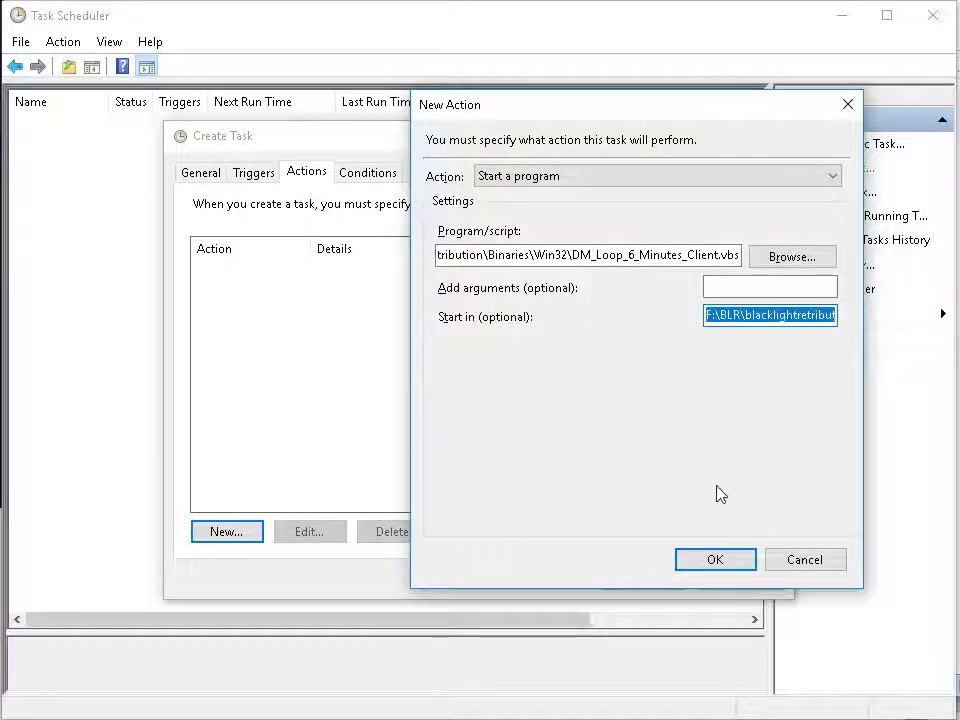
pyautogui.click(715, 560)
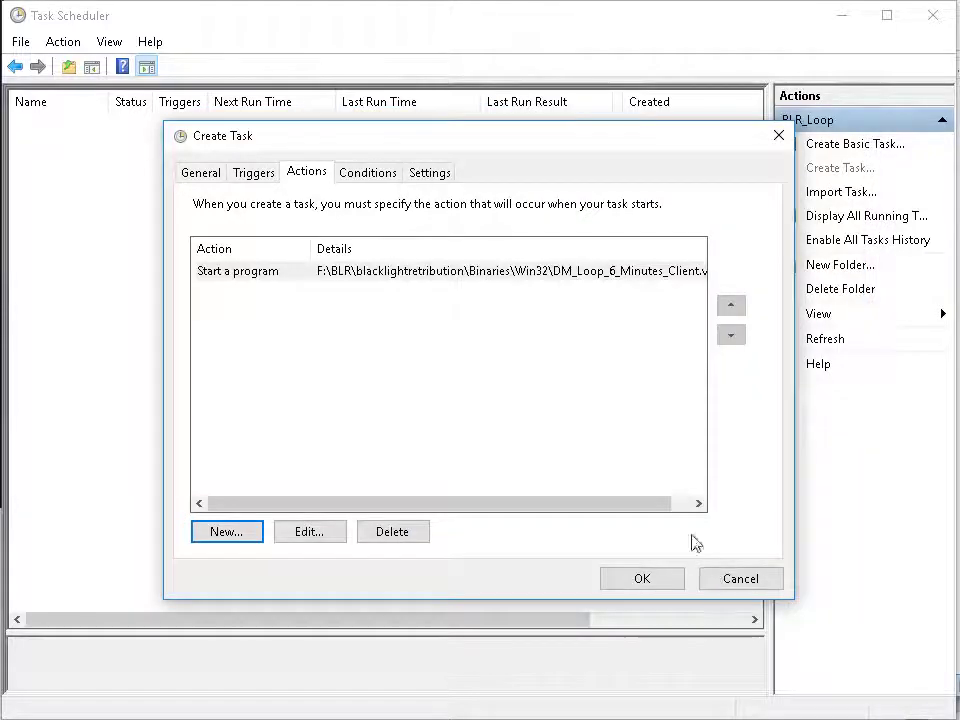
# Turn off stopping the BLR_Client task when it runs longer than the time limit, and save the task
pyautogui.click(357, 172)
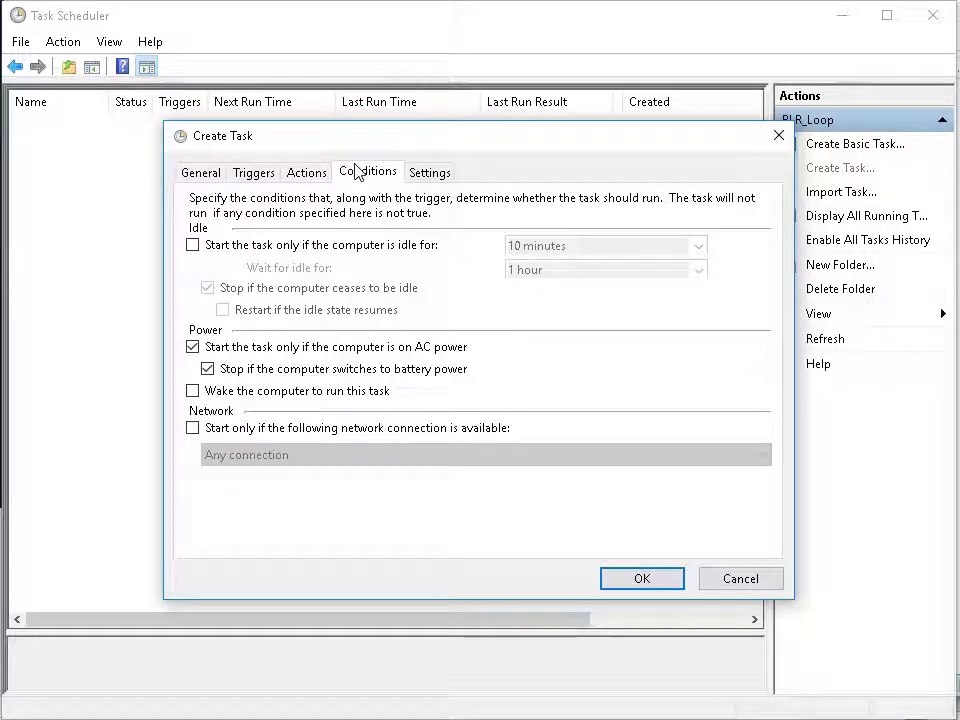
pyautogui.click(419, 176)
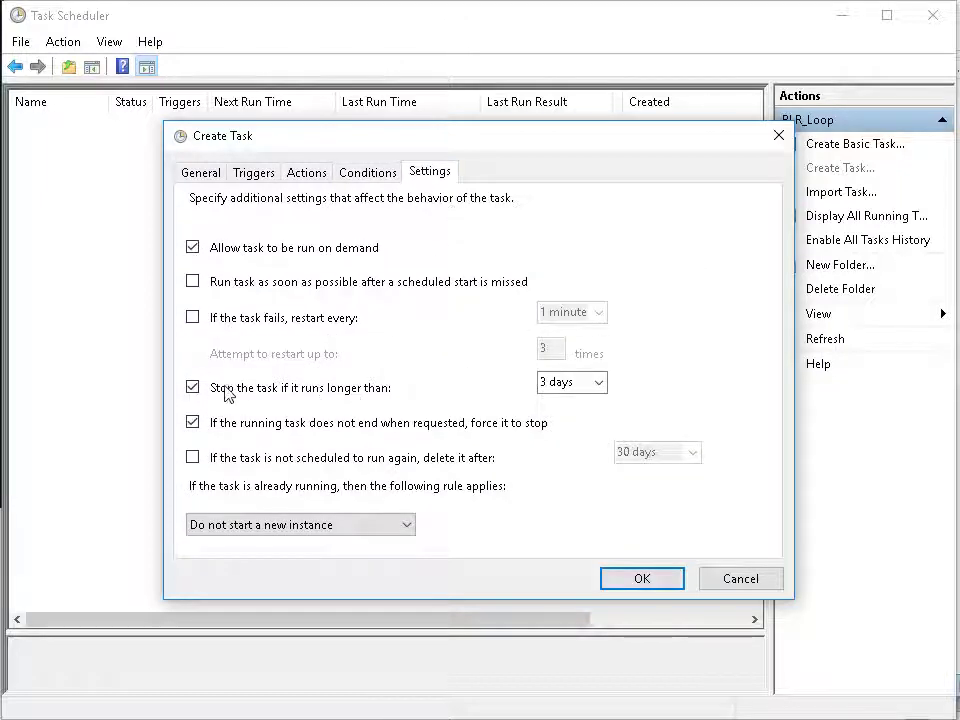
pyautogui.click(193, 388)
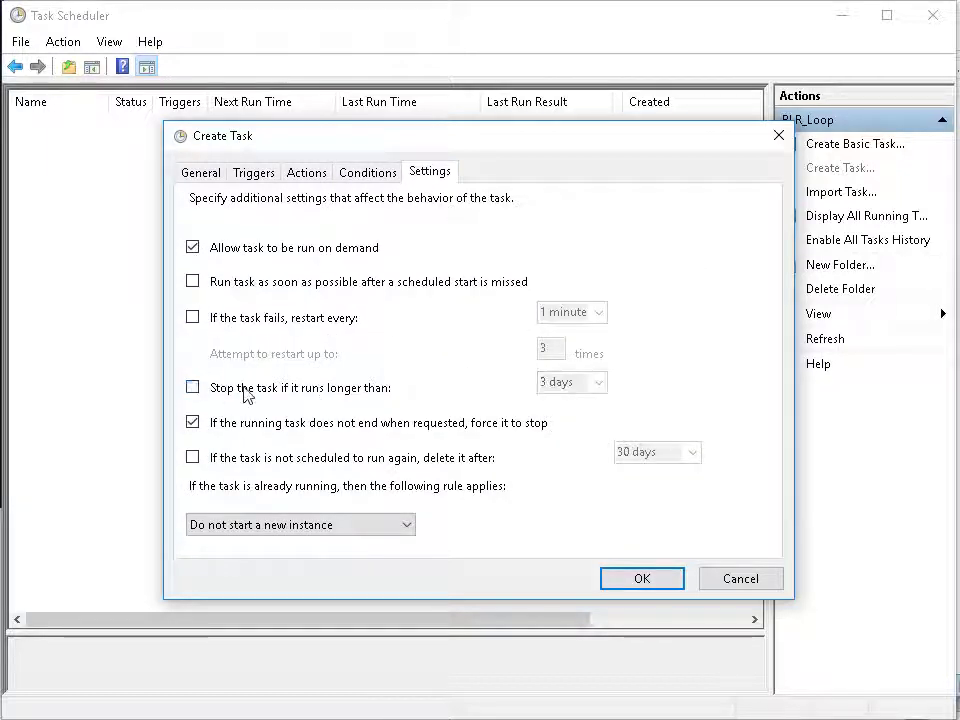
pyautogui.click(638, 578)
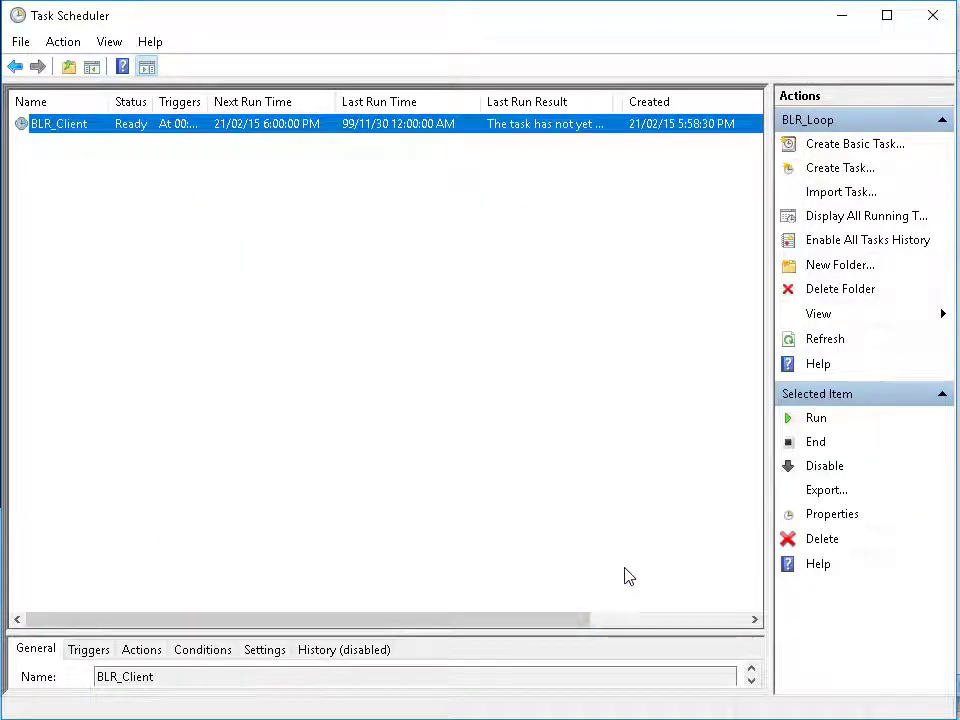
# Create a new task in BLR_Loop named BLR_Music and set it as hidden
pyautogui.click(841, 192)
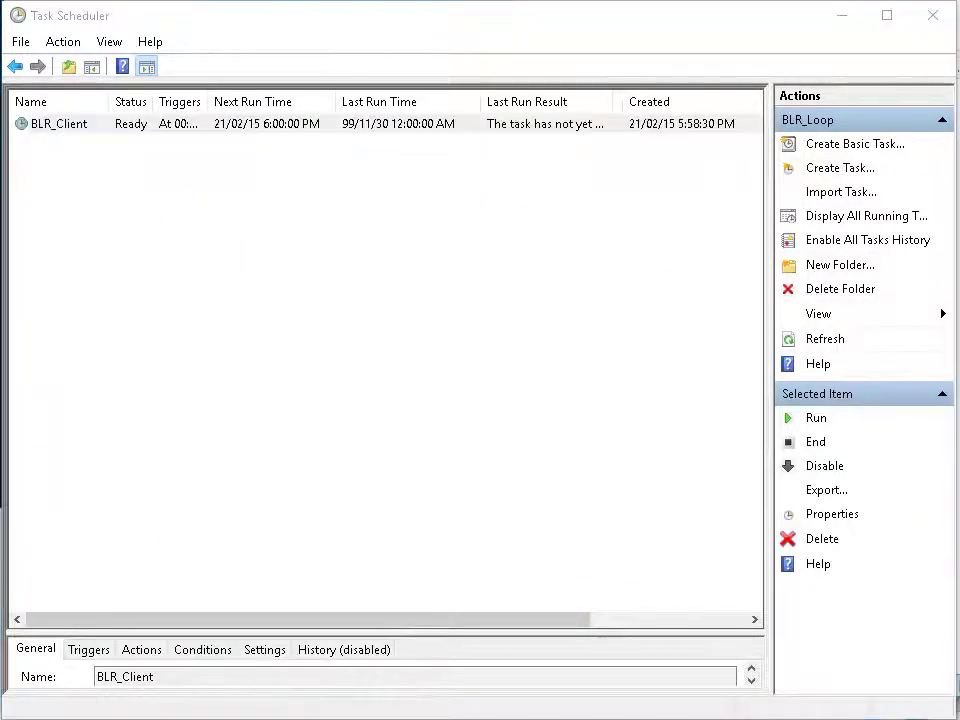
pyautogui.click(834, 172)
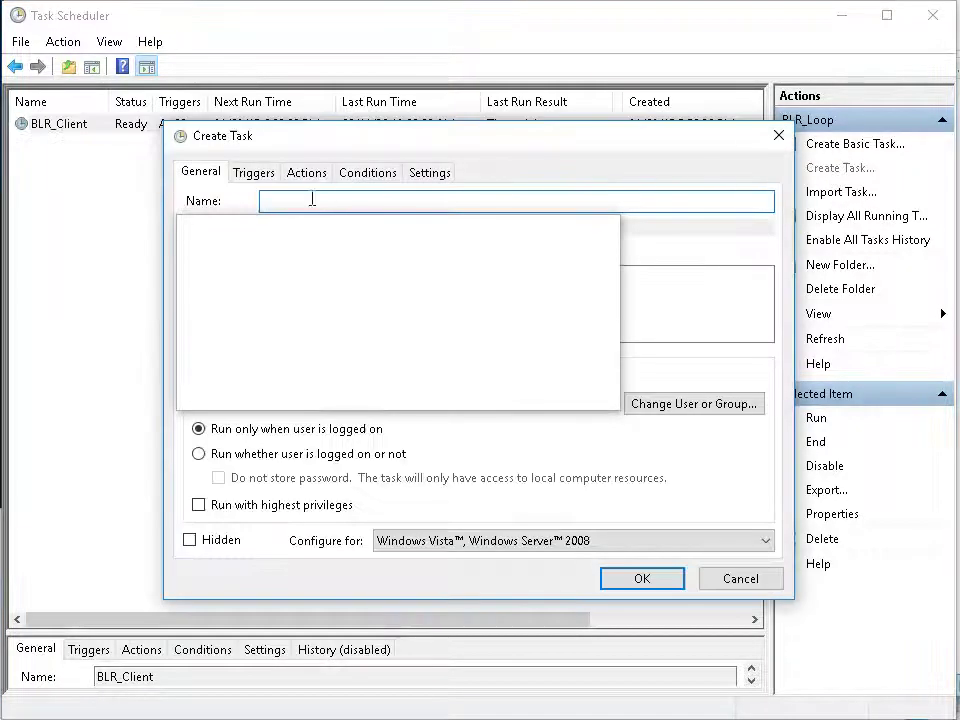
pyautogui.write('BLR_Music')
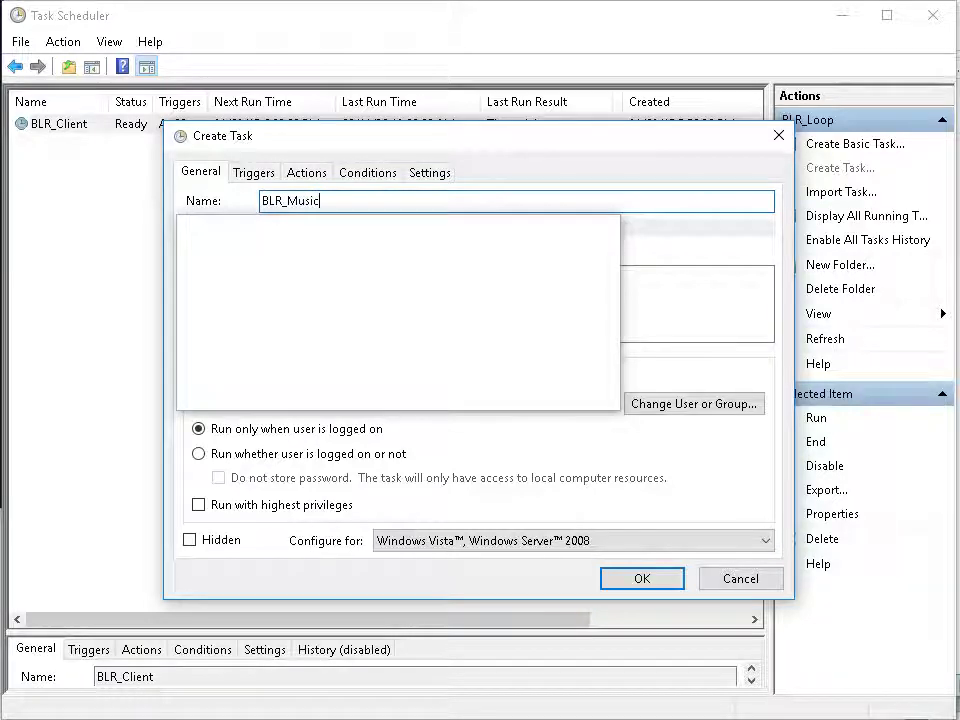
pyautogui.click(206, 542)
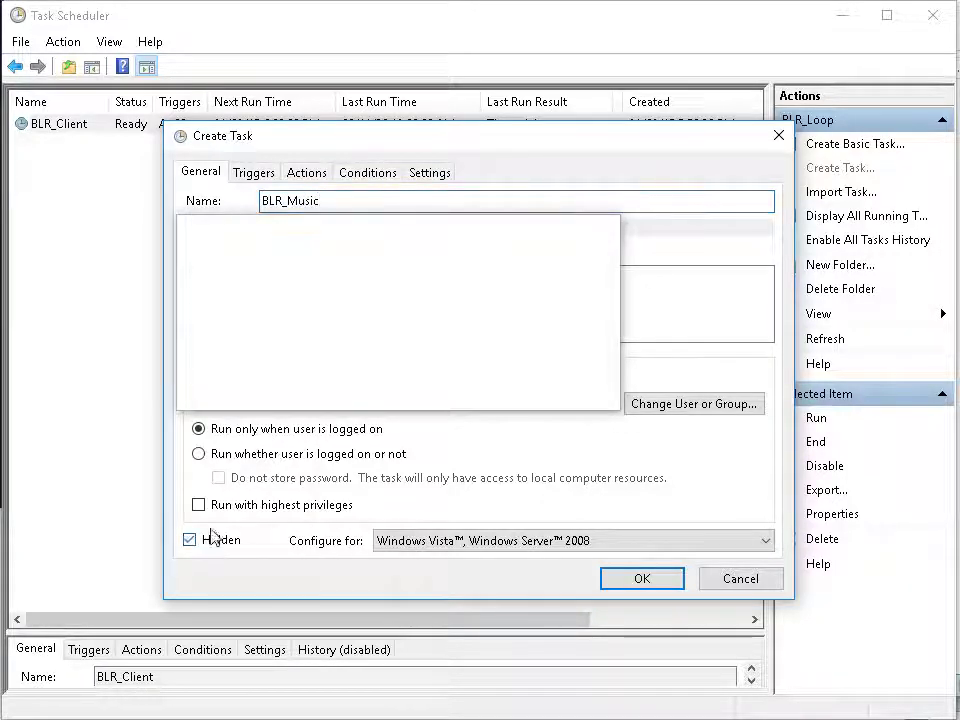
# Show the BLR_Music task's triggers and minimize the blank OnTopReplica window covering them
pyautogui.click(267, 178)
pyautogui.rightClick(306, 287)
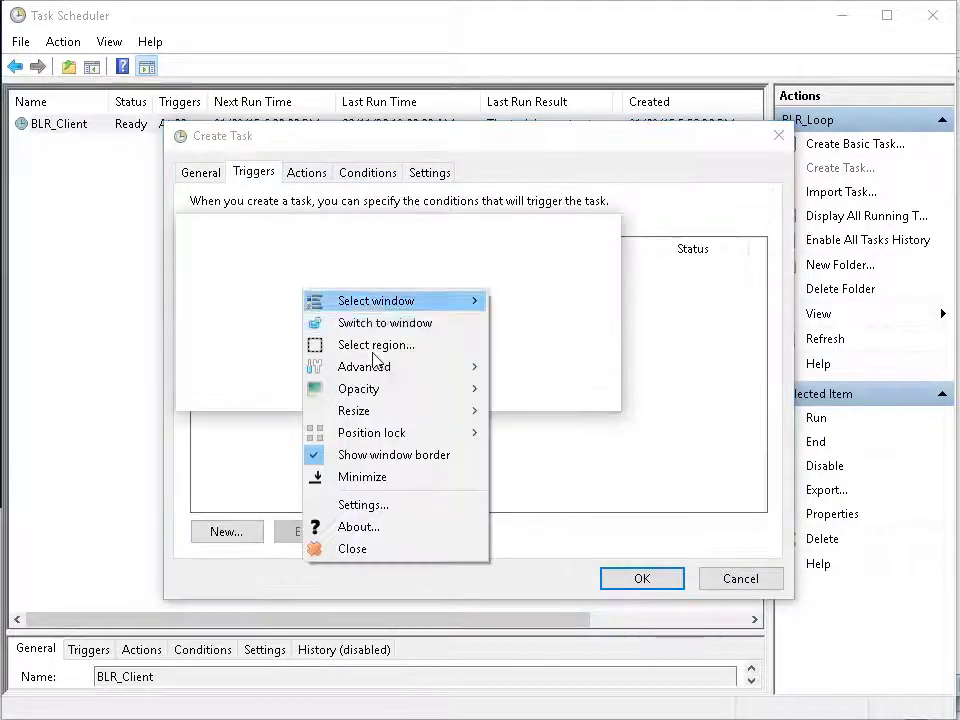
pyautogui.click(408, 480)
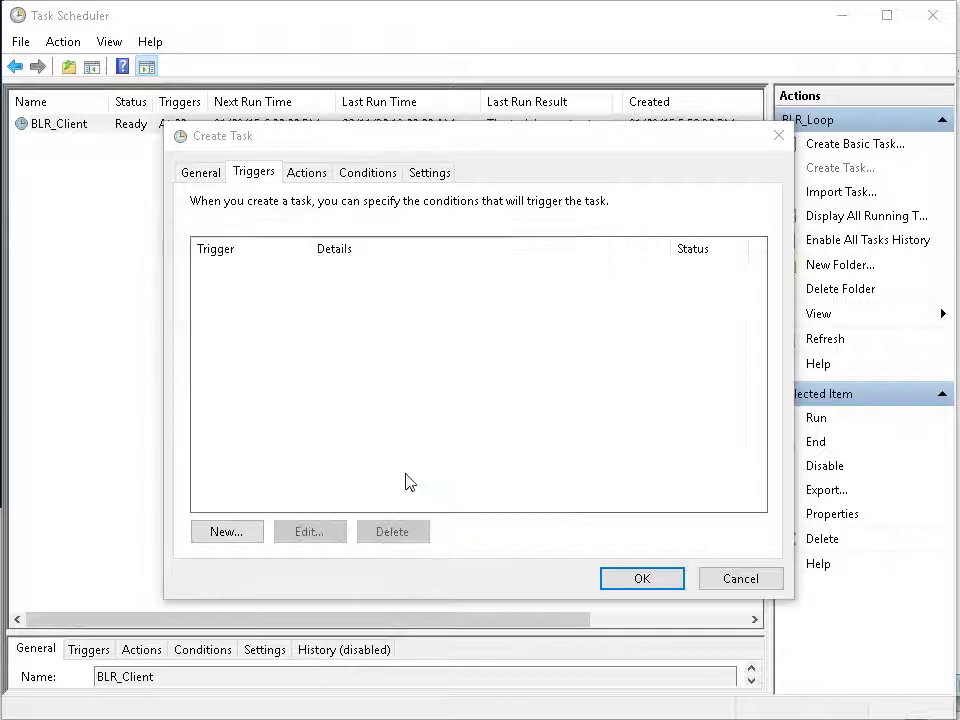
# Add a one-time scheduled trigger to BLR_Music starting at 12:00:00 AM and synchronized across time zones
pyautogui.click(245, 531)
pyautogui.click(245, 531)
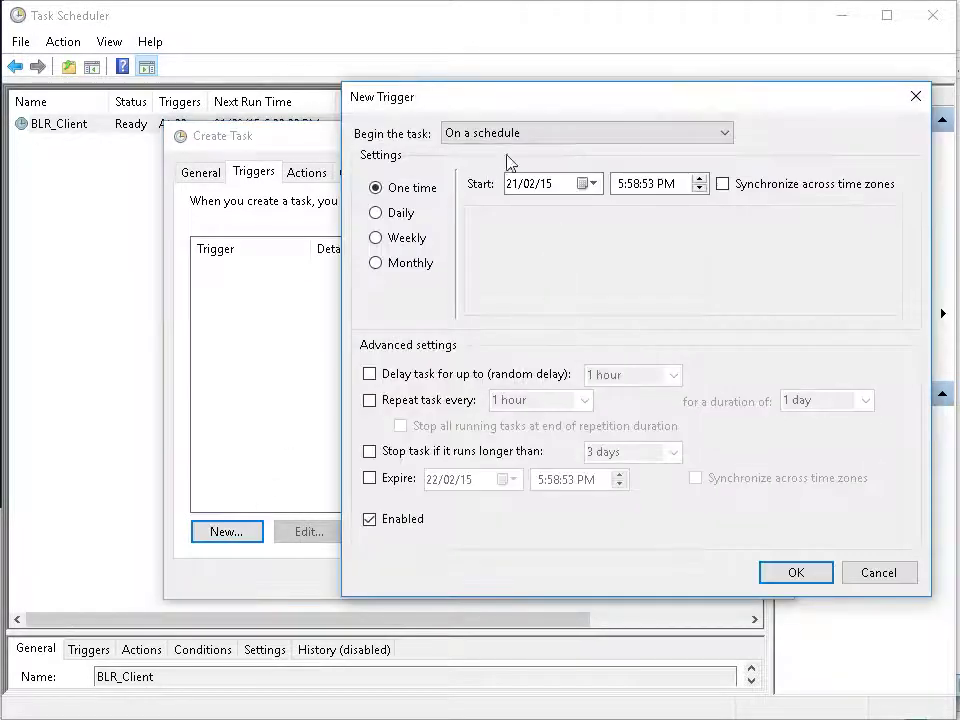
pyautogui.click(549, 138)
pyautogui.click(533, 147)
pyautogui.click(515, 186)
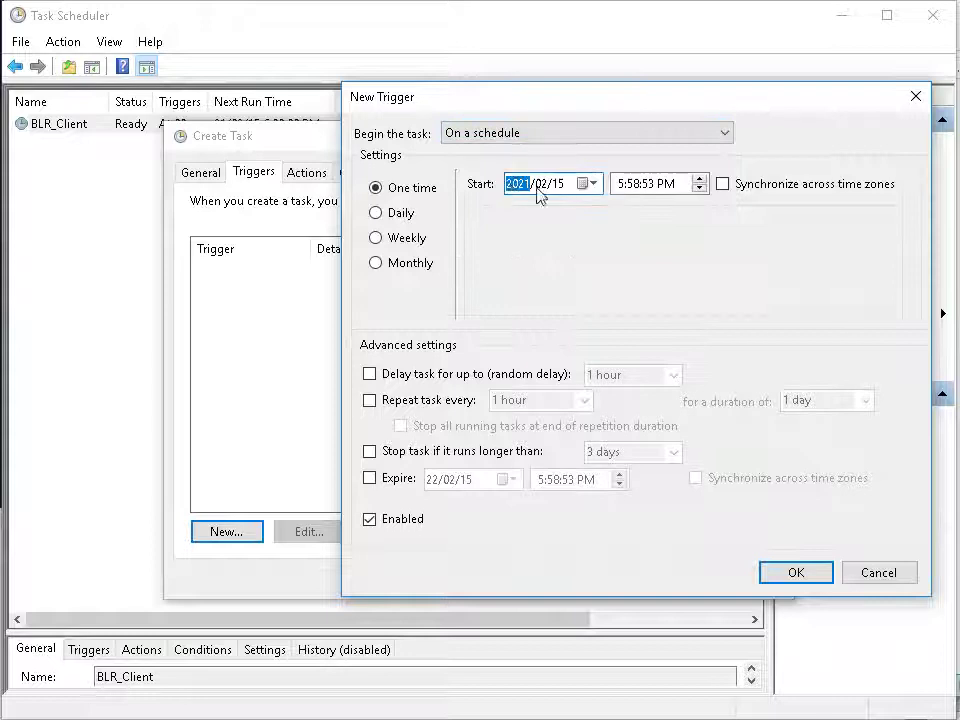
pyautogui.click(622, 185)
pyautogui.write('120000')
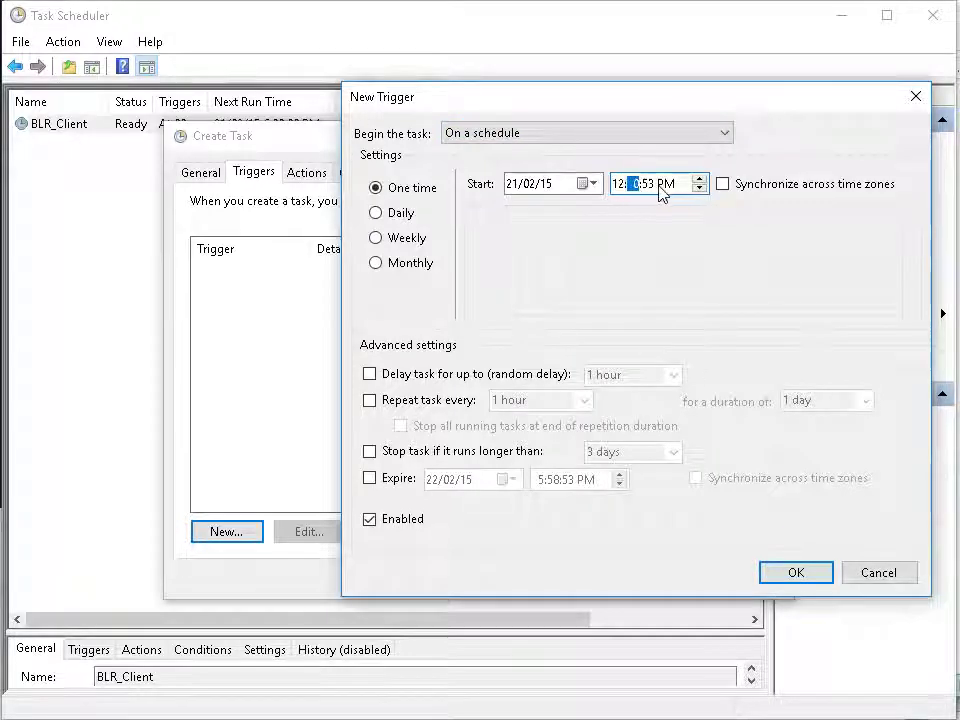
pyautogui.click(745, 189)
# Set the BLR_Music trigger to repeat every 6 minutes for an indefinite duration
pyautogui.click(441, 403)
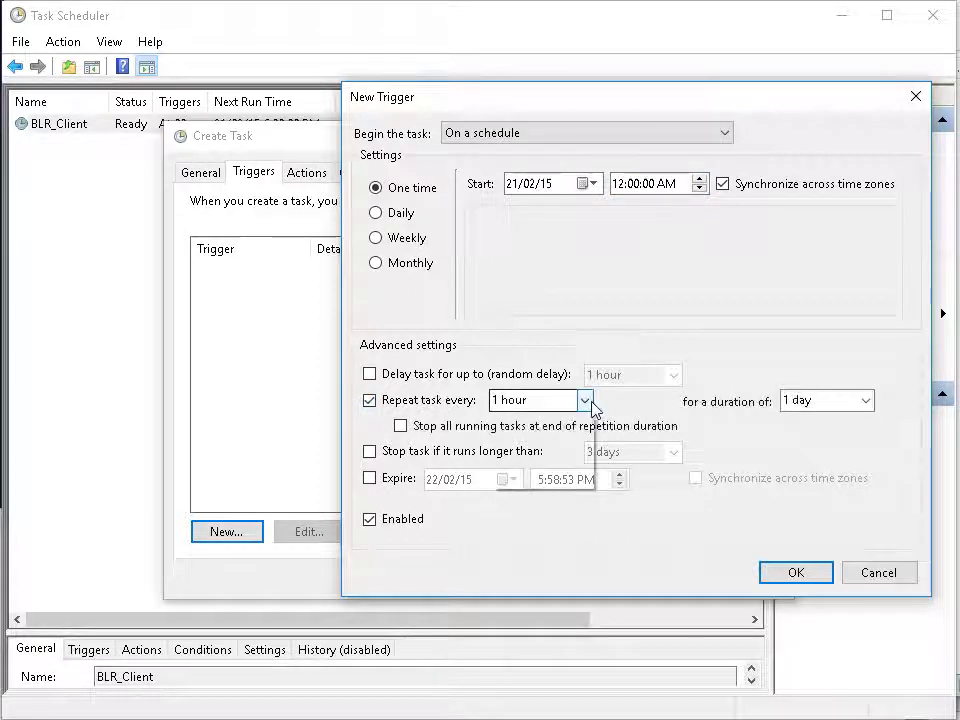
pyautogui.click(584, 400)
pyautogui.click(508, 418)
pyautogui.click(499, 399)
pyautogui.moveTo(499, 399); pyautogui.dragTo(491, 400)
pyautogui.write('6 minutes')
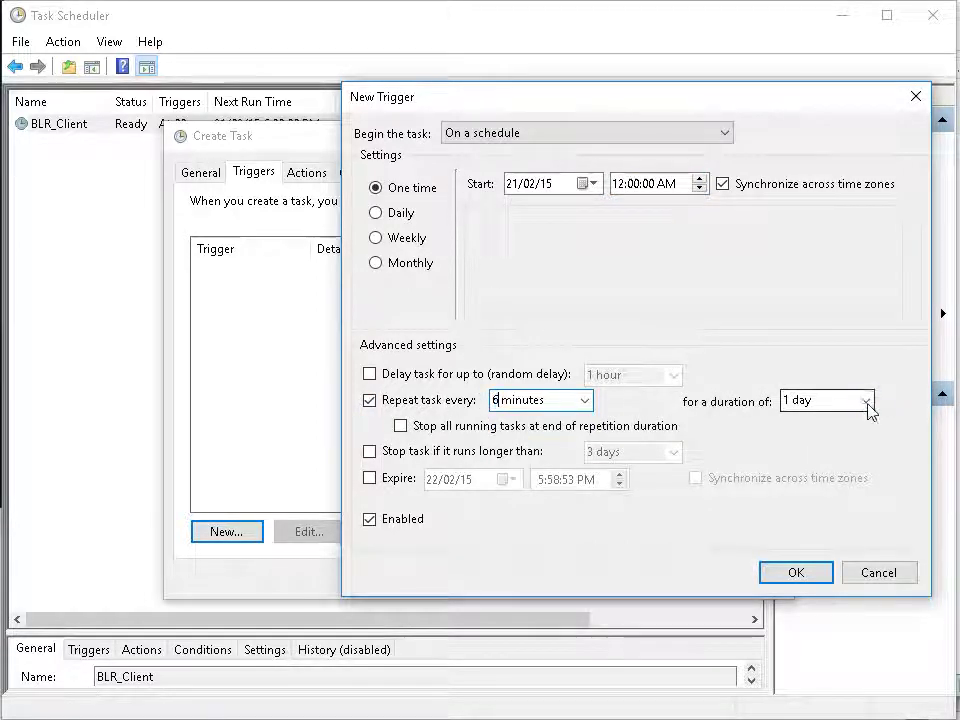
pyautogui.click(866, 402)
pyautogui.click(787, 416)
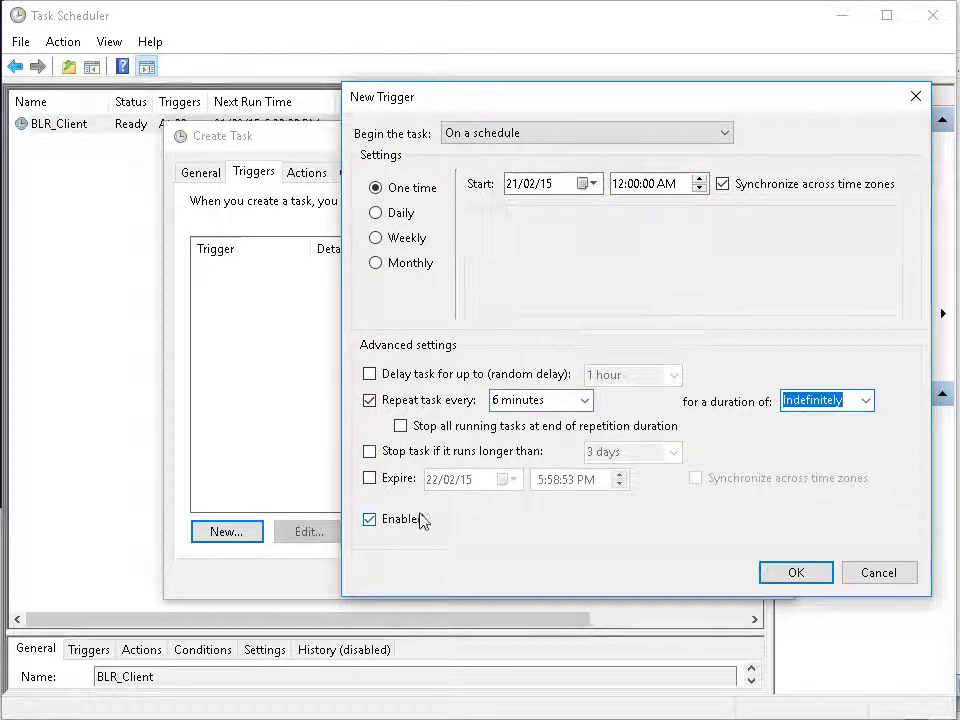
# Save the BLR_Music trigger and add a start-a-program action for DM_Loop_6_Minutes_Music_Notify.vbs from the Win32 folder
pyautogui.click(778, 574)
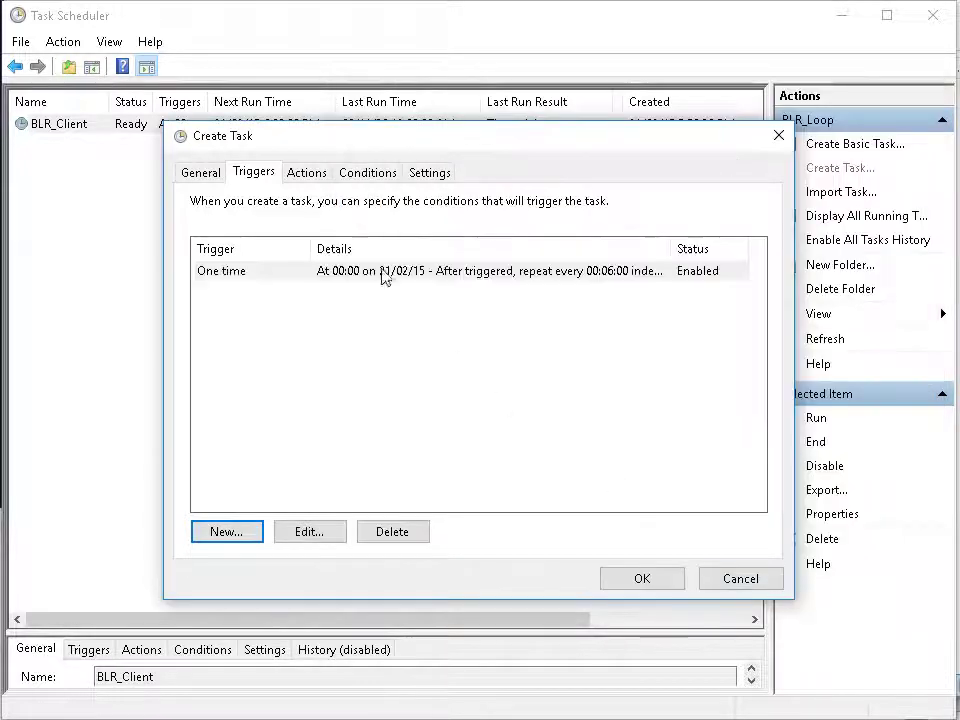
pyautogui.click(300, 178)
pyautogui.click(230, 535)
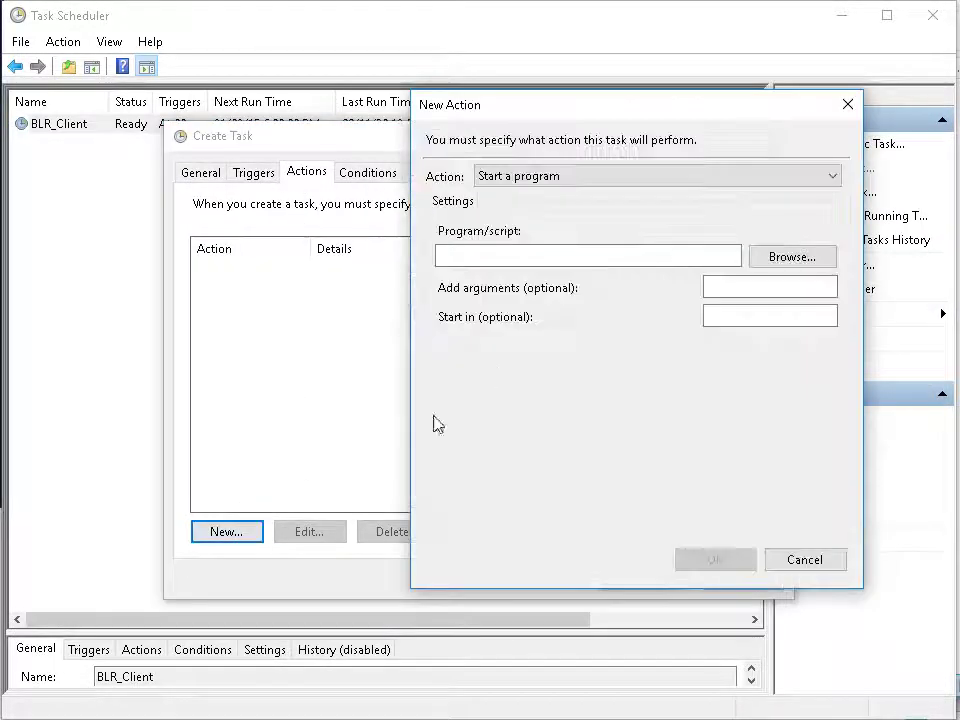
pyautogui.click(786, 258)
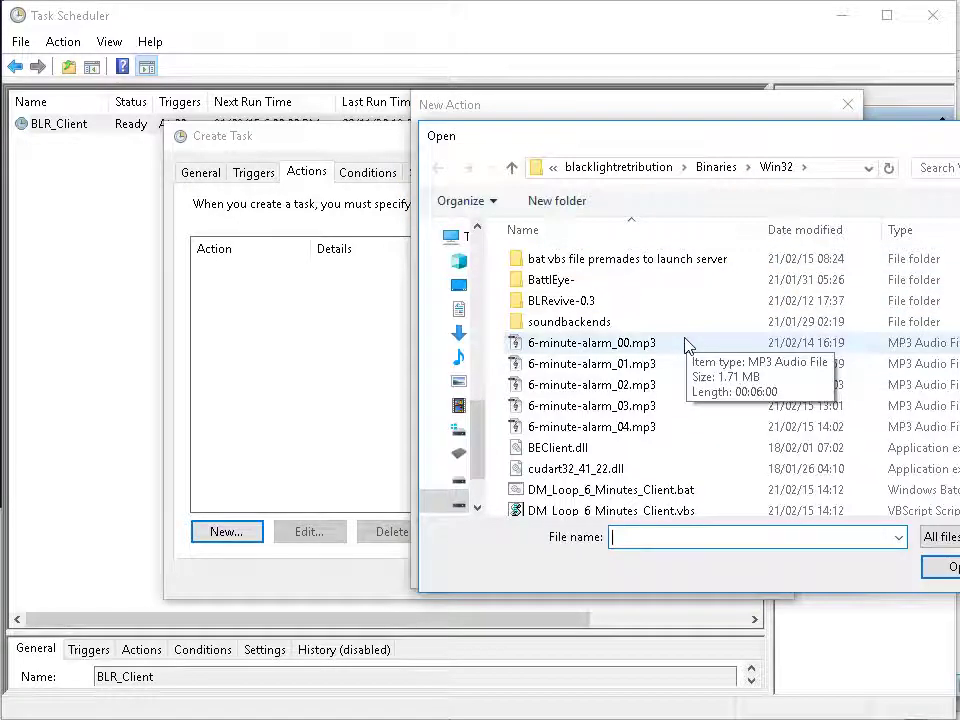
pyautogui.scroll(-1, 686, 343)
pyautogui.scroll(-1, 744, 392)
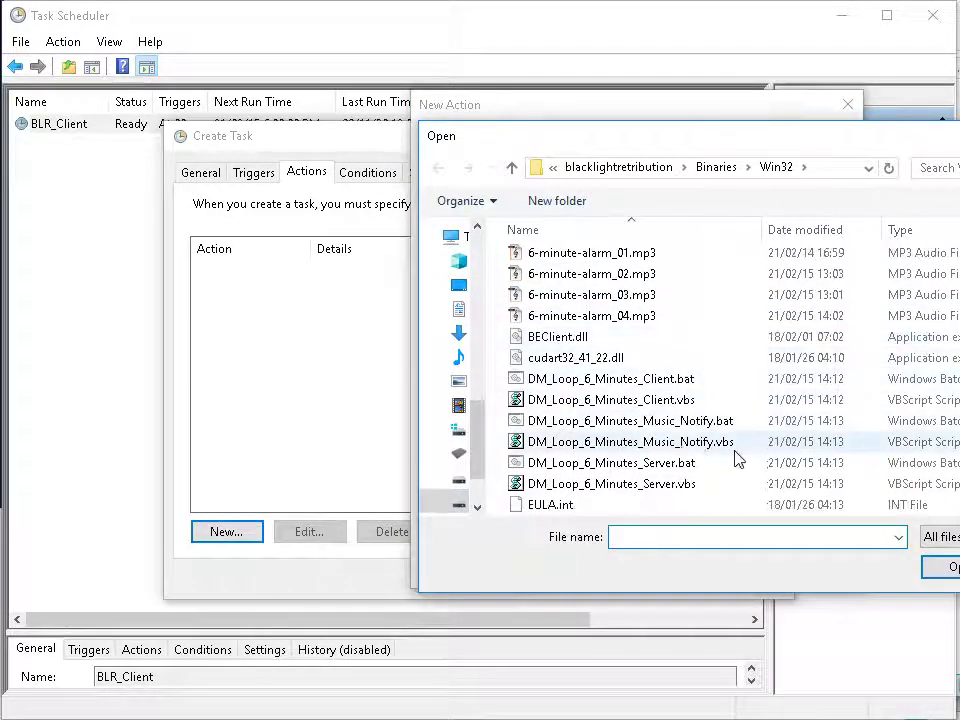
pyautogui.click(565, 444)
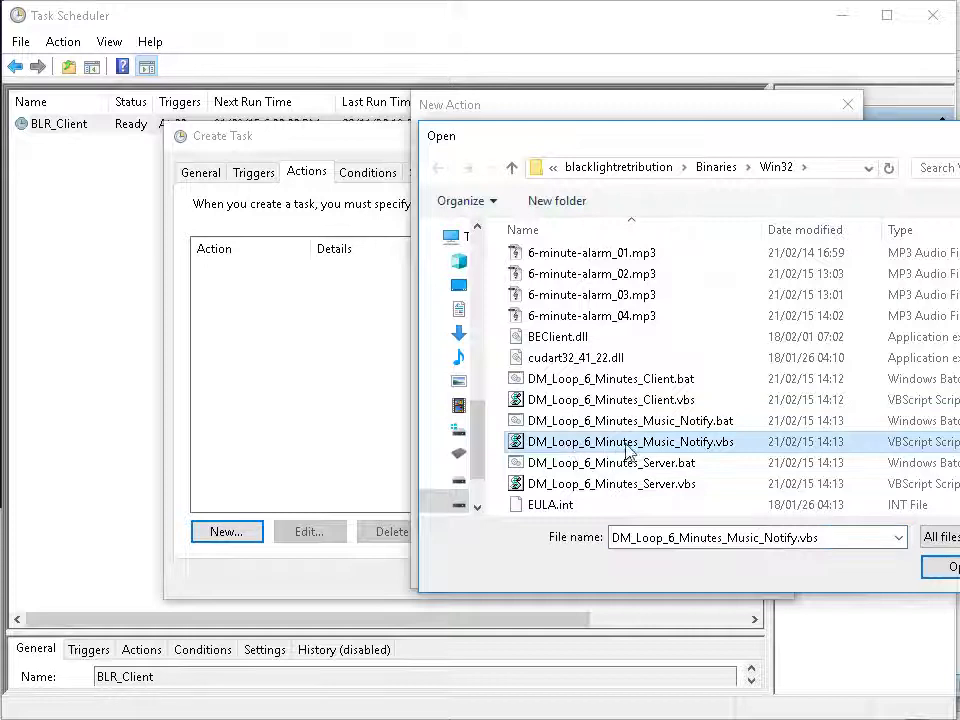
pyautogui.click(940, 569)
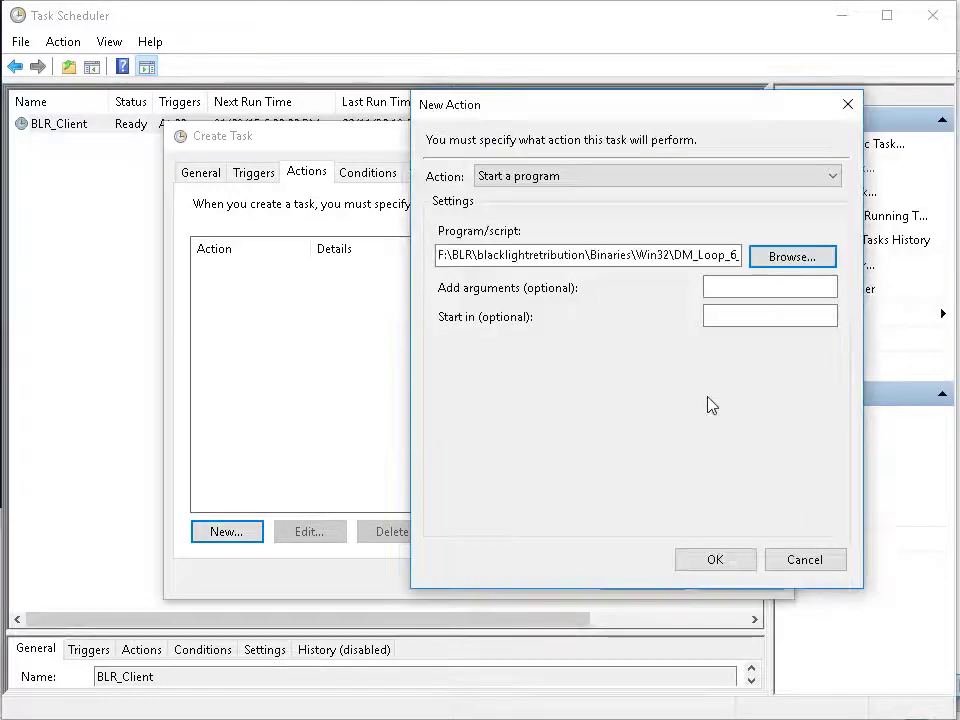
# Set the action's start-in folder to the blacklightretribution Binaries\Win32 path and save the action
pyautogui.click(777, 322)
pyautogui.hotkey('ctrl', 'v')
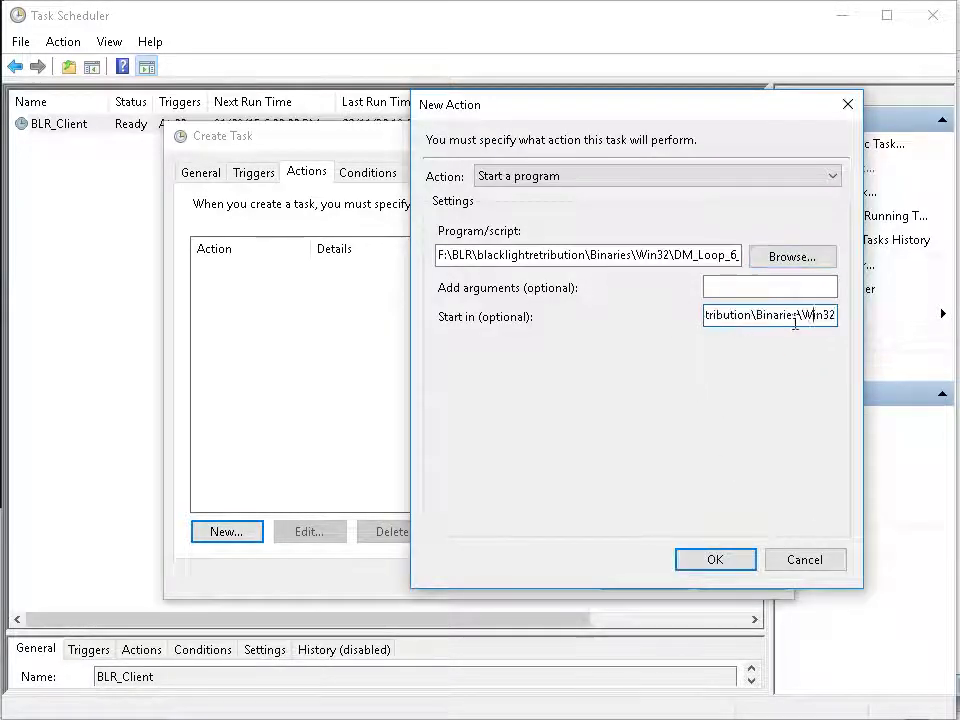
pyautogui.moveTo(795, 322); pyautogui.dragTo(645, 315)
pyautogui.click(761, 319)
pyautogui.moveTo(705, 318); pyautogui.dragTo(793, 322)
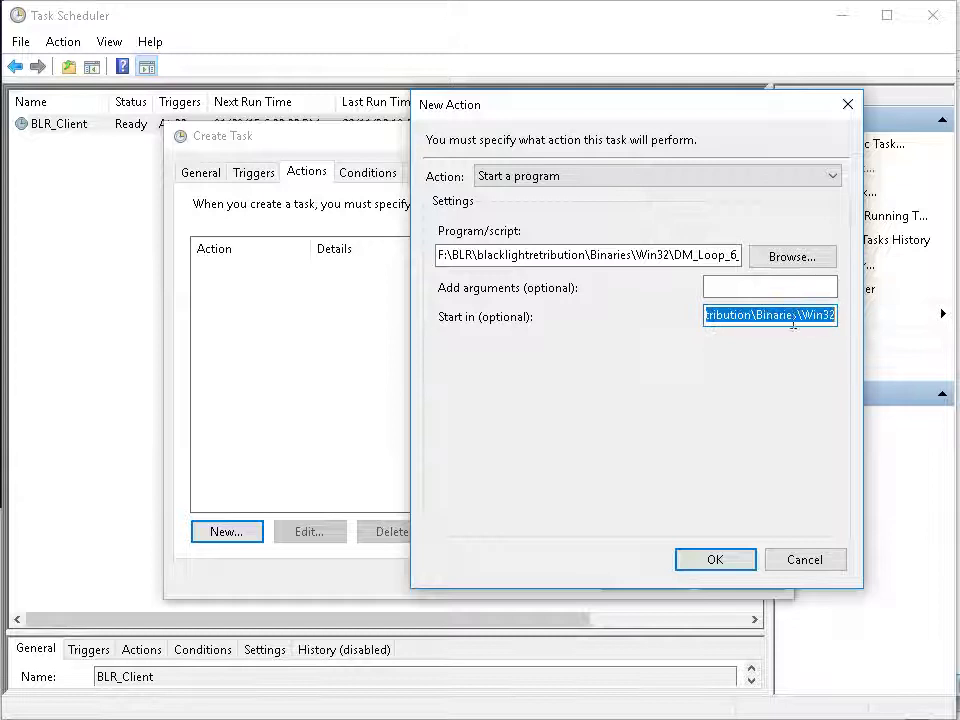
pyautogui.click(757, 316)
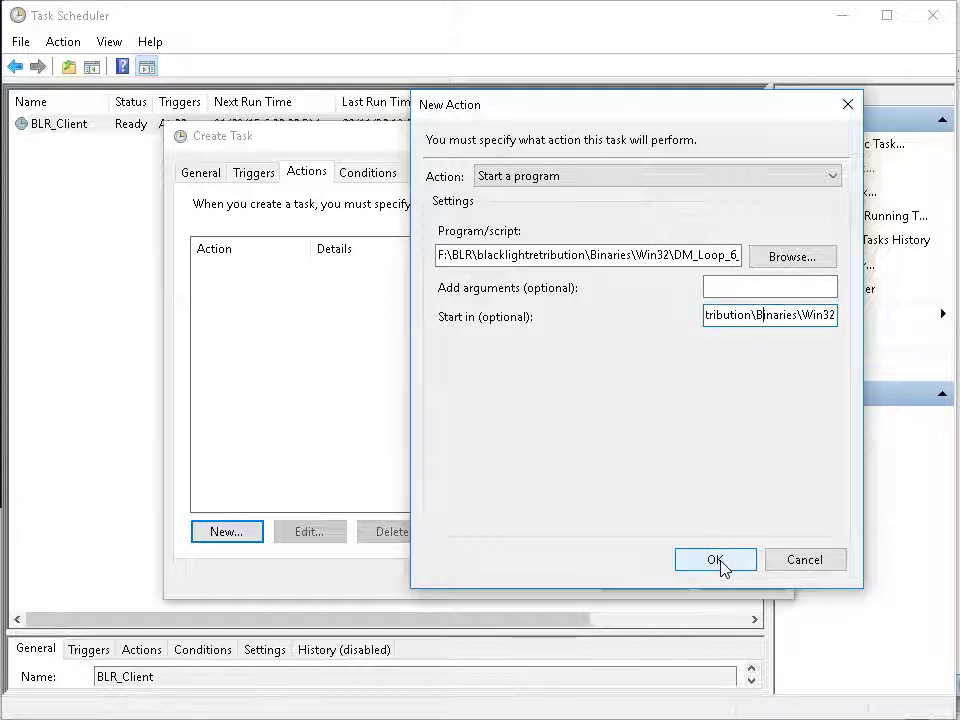
pyautogui.moveTo(676, 254); pyautogui.dragTo(821, 255)
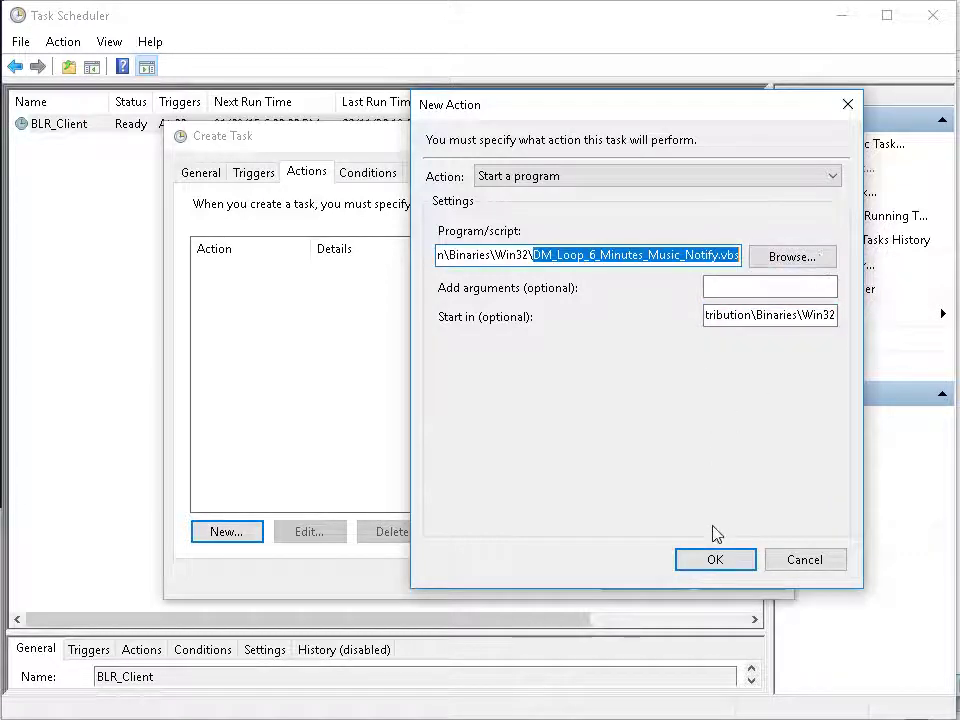
pyautogui.click(715, 558)
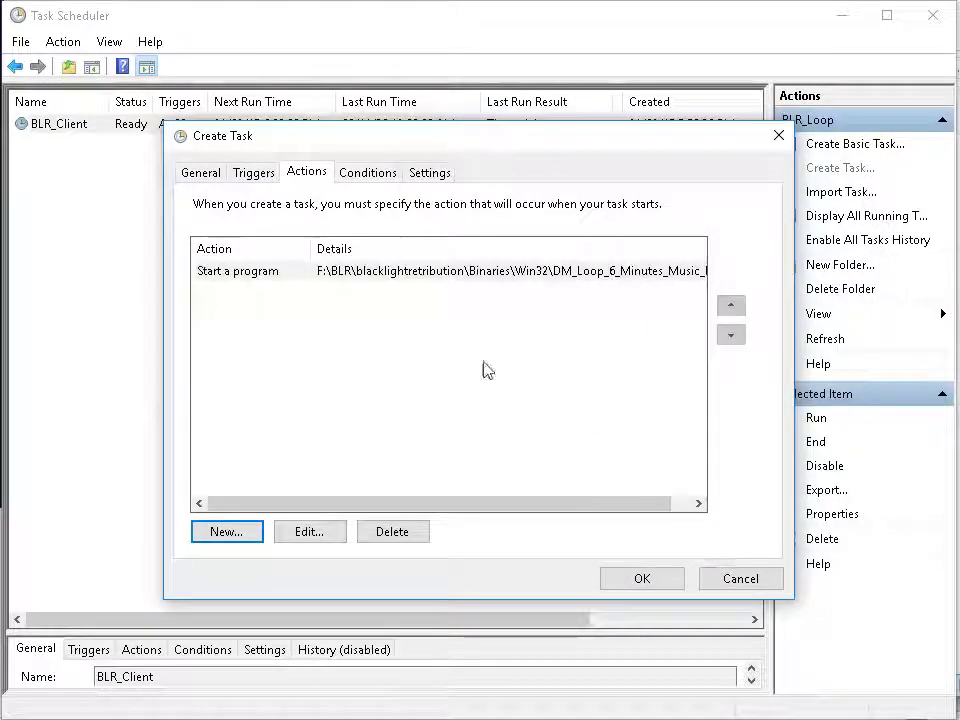
# Turn off stopping the BLR_Music task when it runs longer than the set limit
pyautogui.click(380, 175)
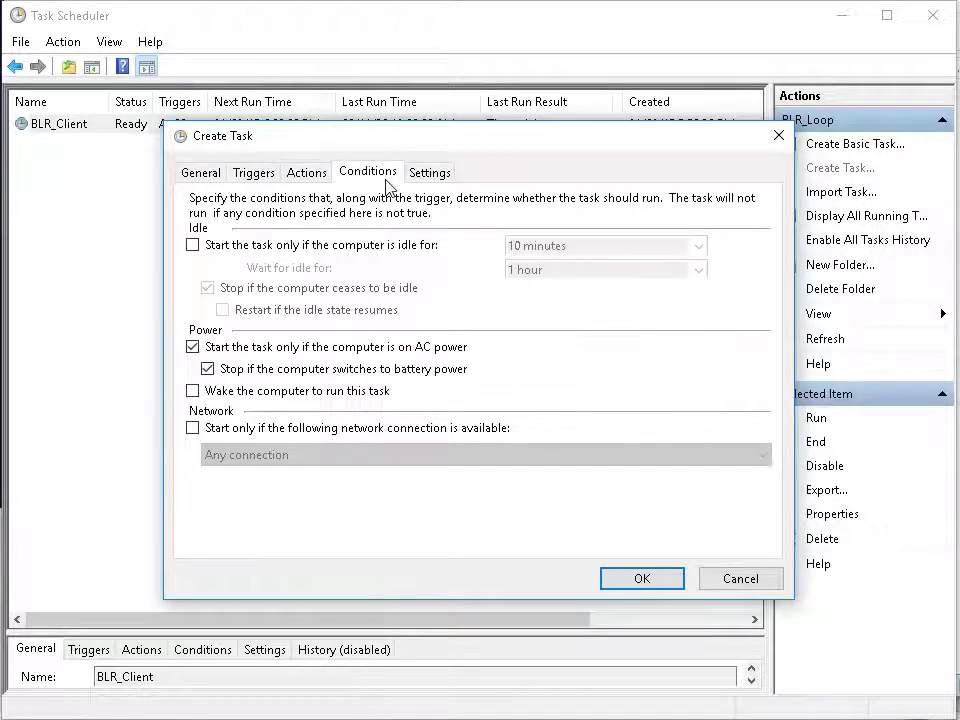
pyautogui.click(420, 176)
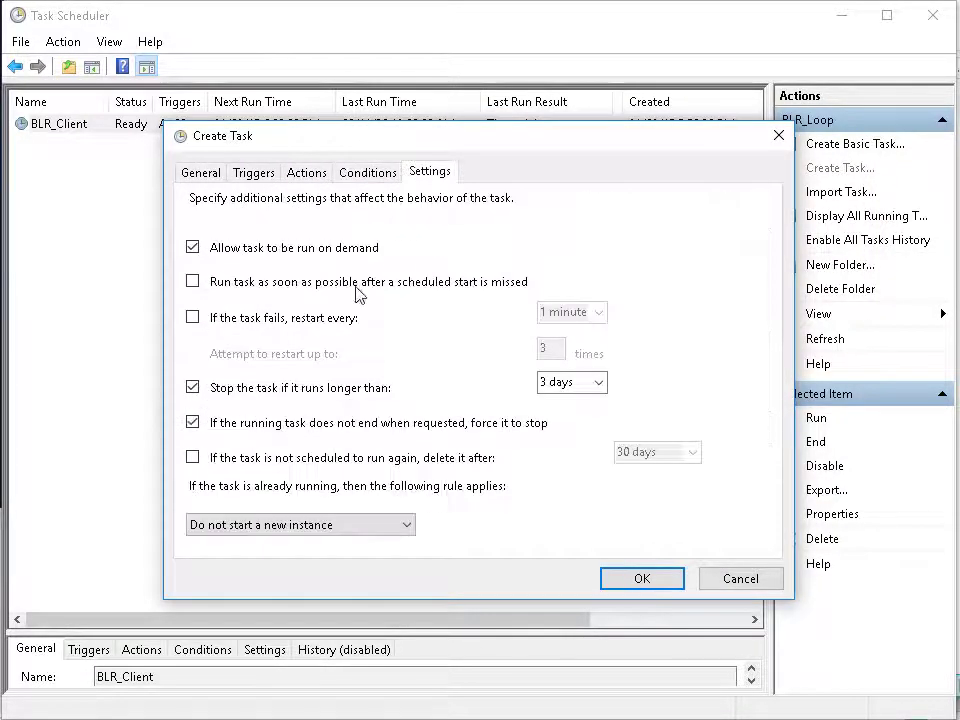
pyautogui.click(192, 388)
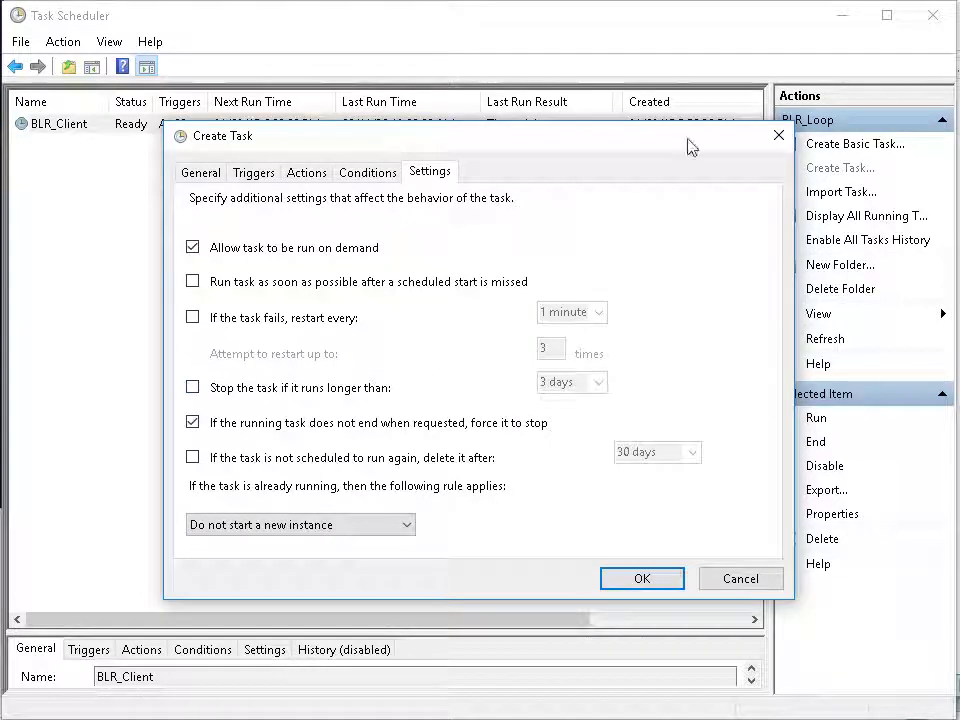
# Minimize the blank OnTopReplica window covering the BLR_Music actions and save the task
pyautogui.click(201, 178)
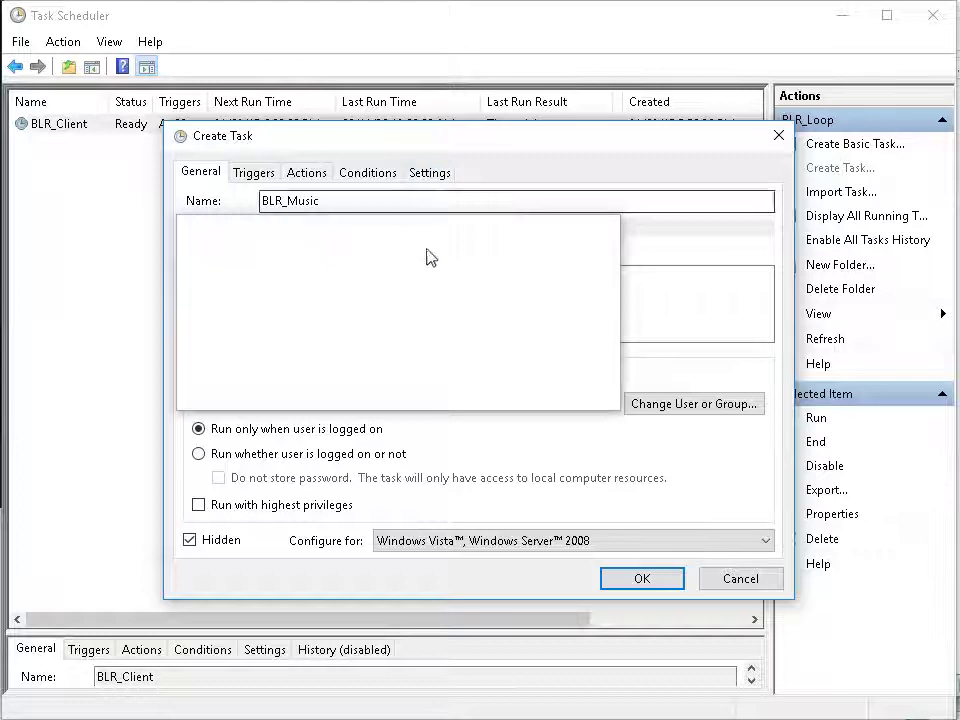
pyautogui.click(431, 175)
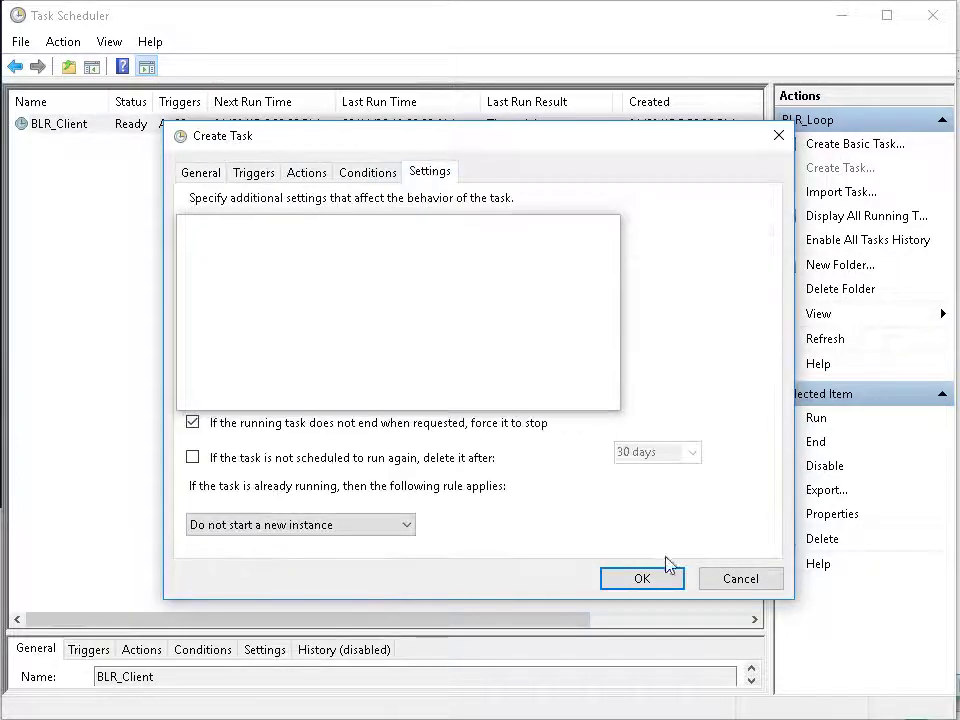
pyautogui.click(313, 178)
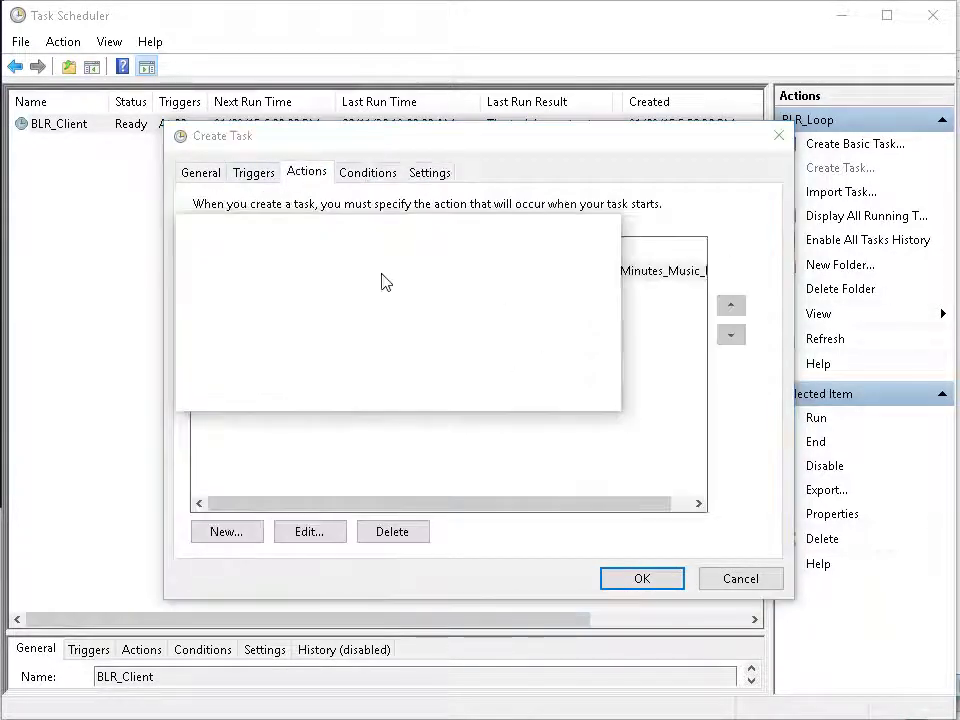
pyautogui.rightClick(374, 270)
pyautogui.click(440, 455)
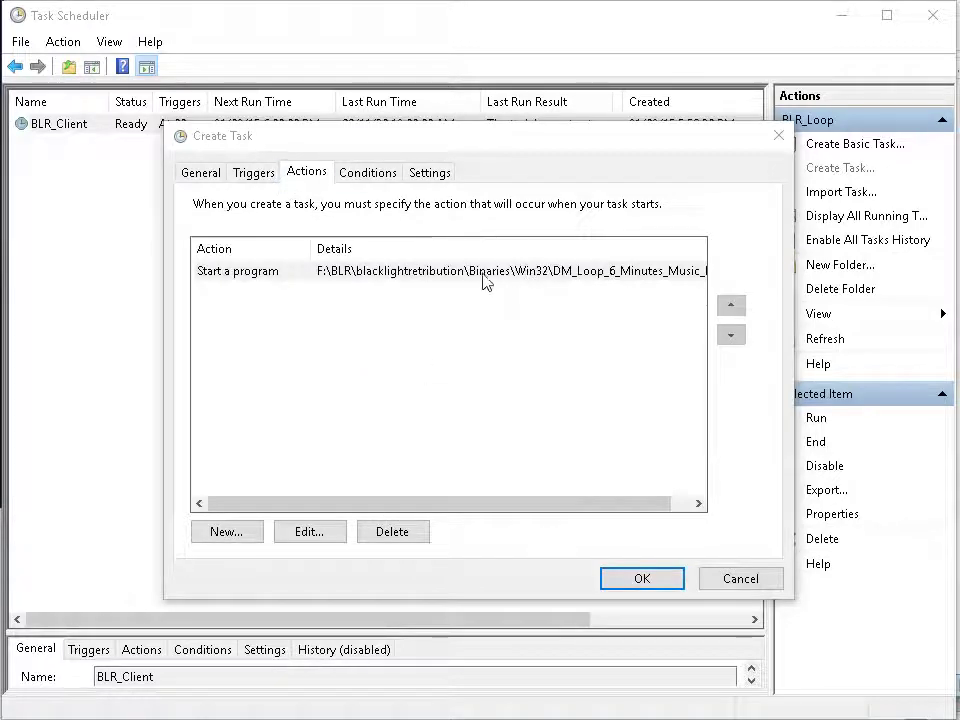
pyautogui.click(270, 180)
pyautogui.click(305, 176)
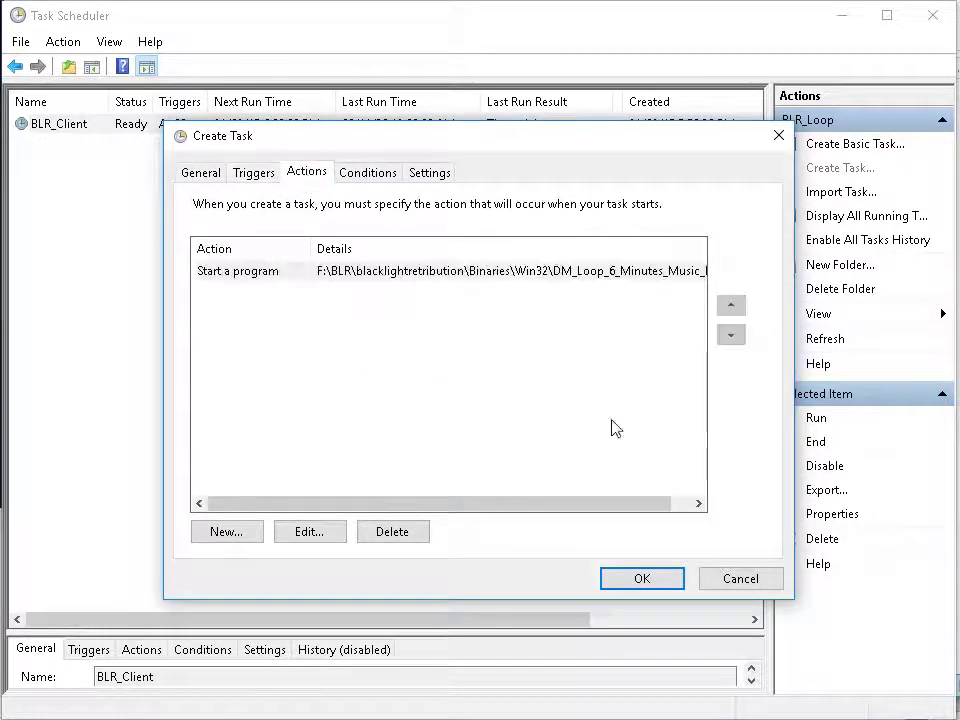
pyautogui.click(642, 579)
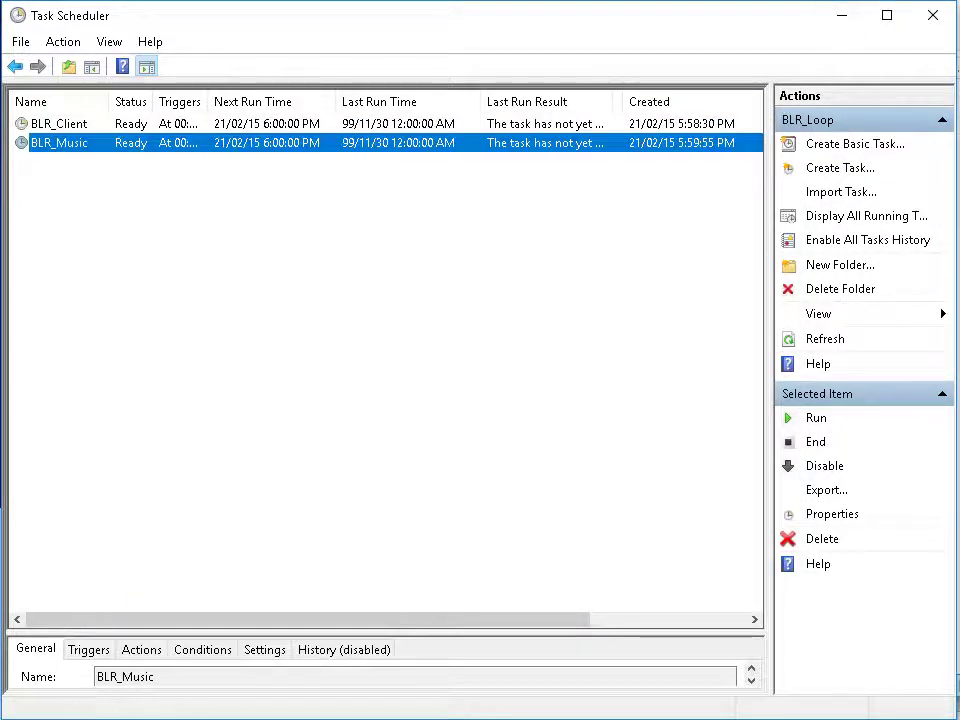
# Create a new hidden task named BLR_Server and minimize the blank OnTopReplica window covering its triggers
pyautogui.click(838, 170)
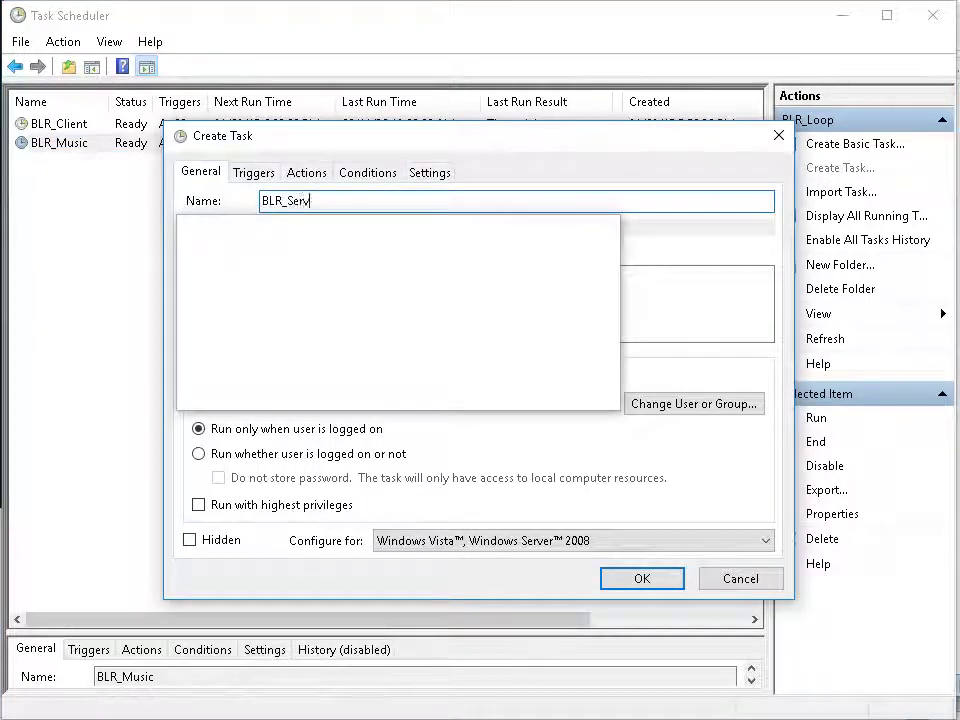
pyautogui.click(189, 540)
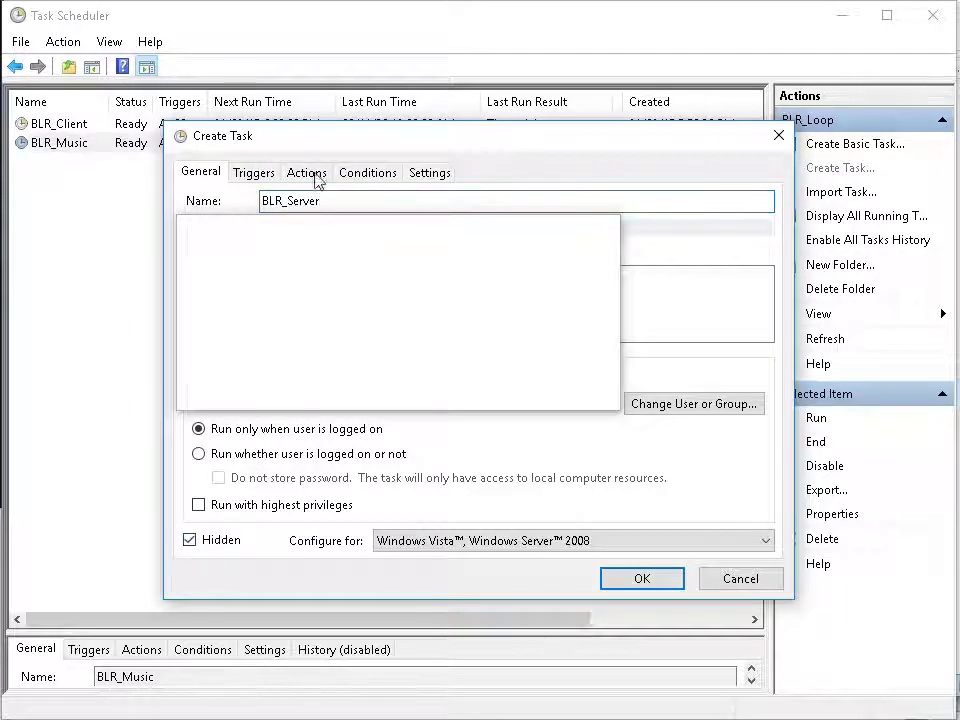
pyautogui.click(260, 178)
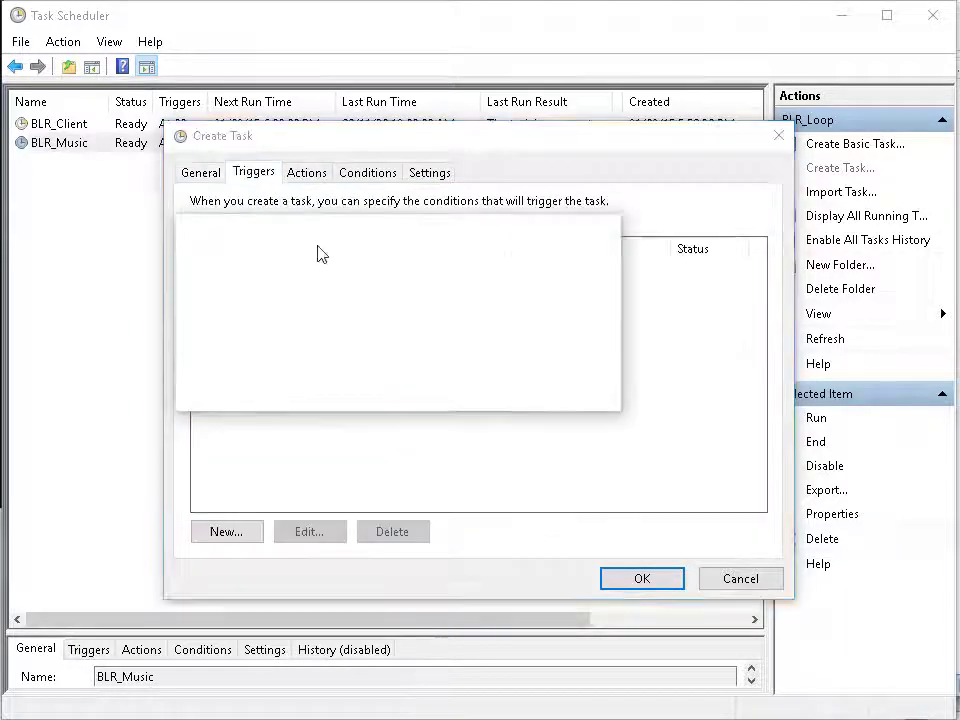
pyautogui.rightClick(317, 252)
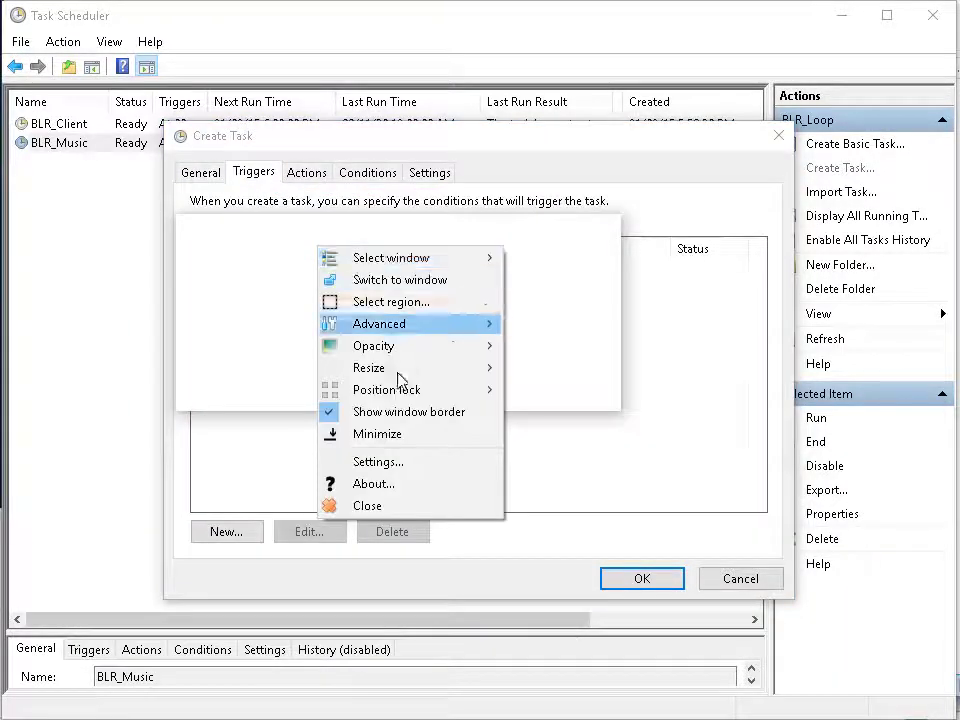
pyautogui.click(389, 425)
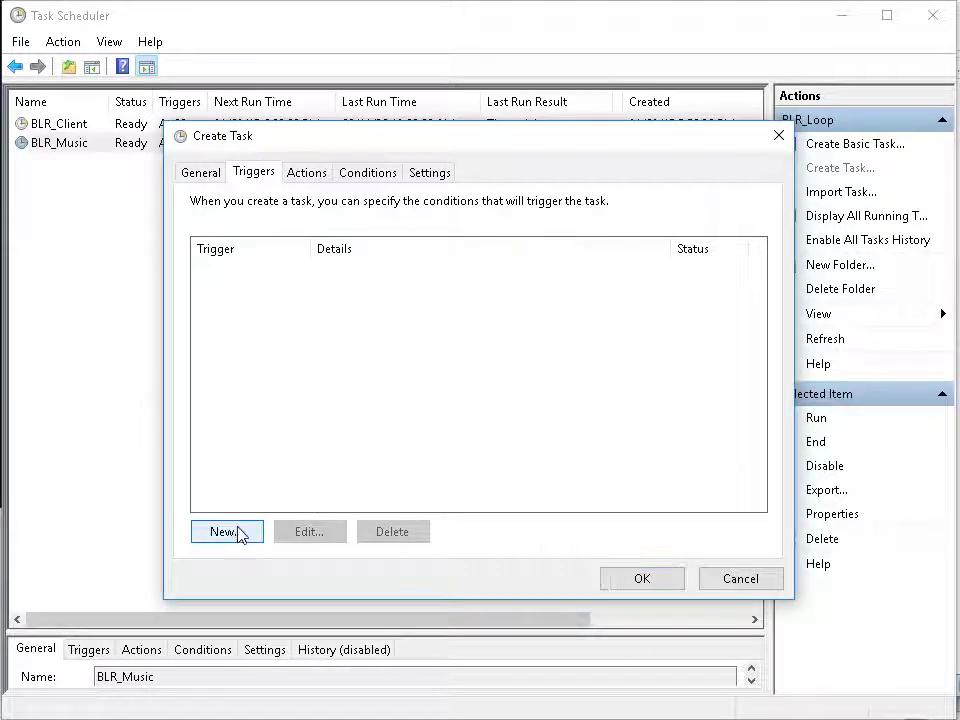
# Add a one-time scheduled trigger to BLR_Server starting at 12:00:00 AM and synchronized across time zones
pyautogui.click(238, 533)
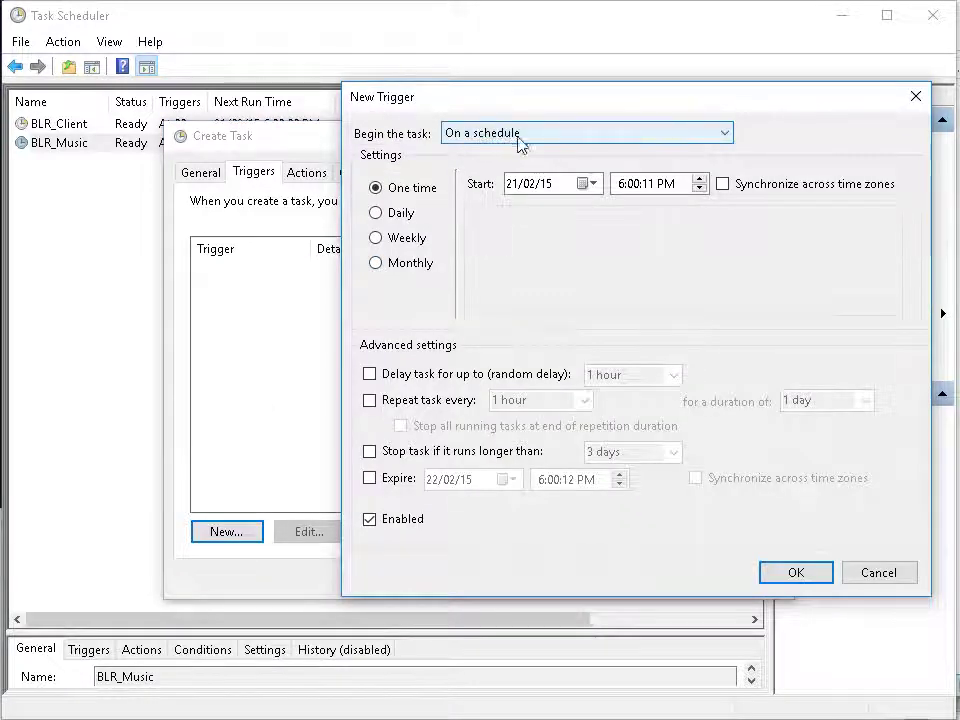
pyautogui.click(621, 187)
pyautogui.write('12')
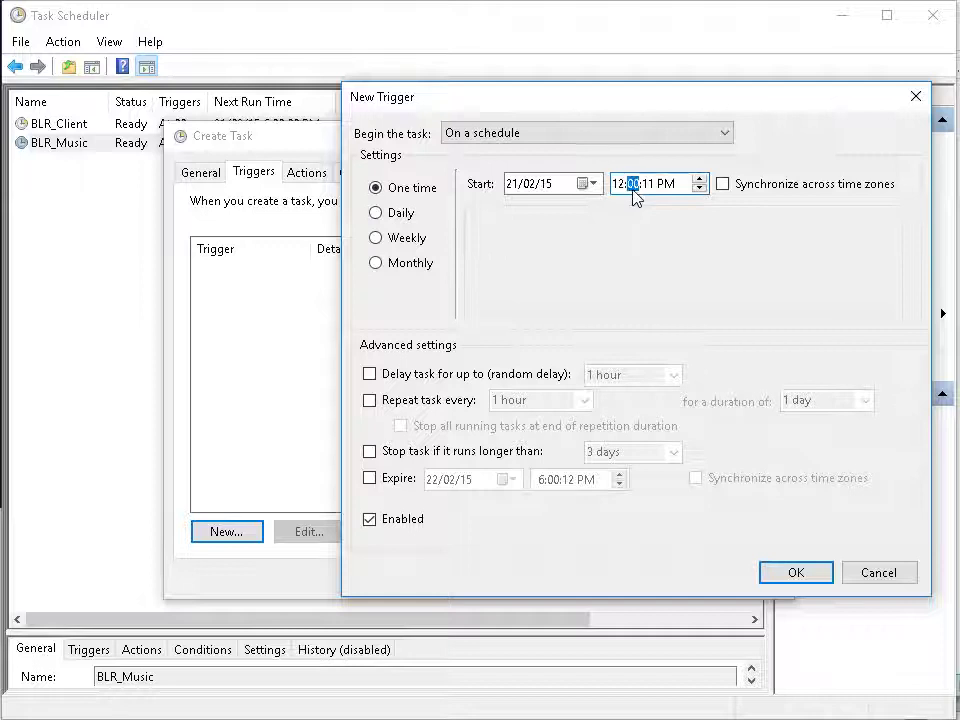
pyautogui.write('0000')
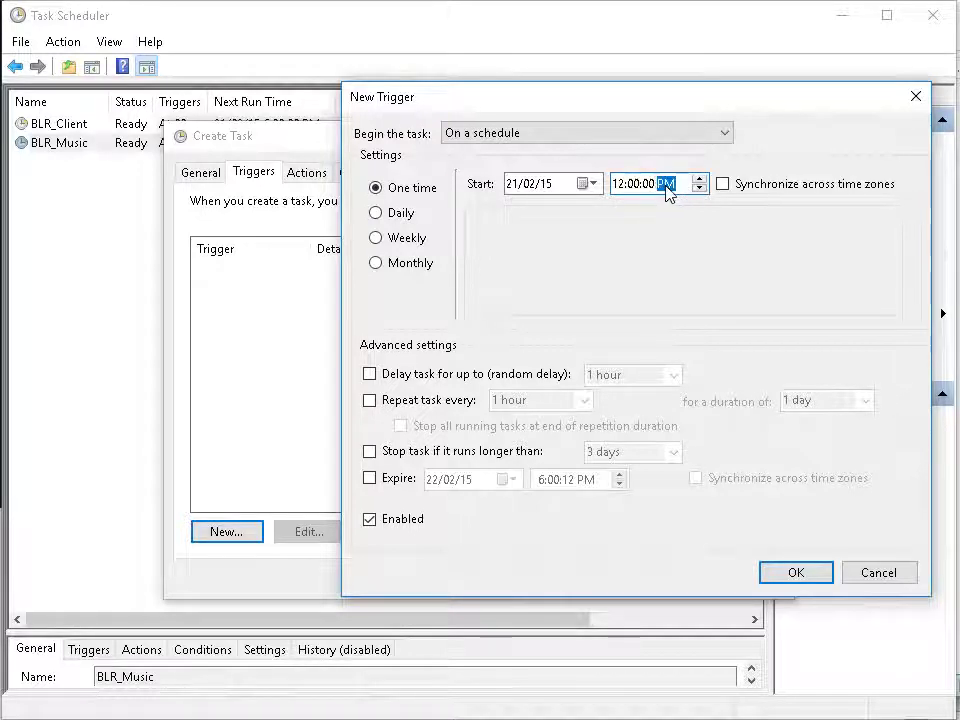
pyautogui.write('a')
pyautogui.click(743, 186)
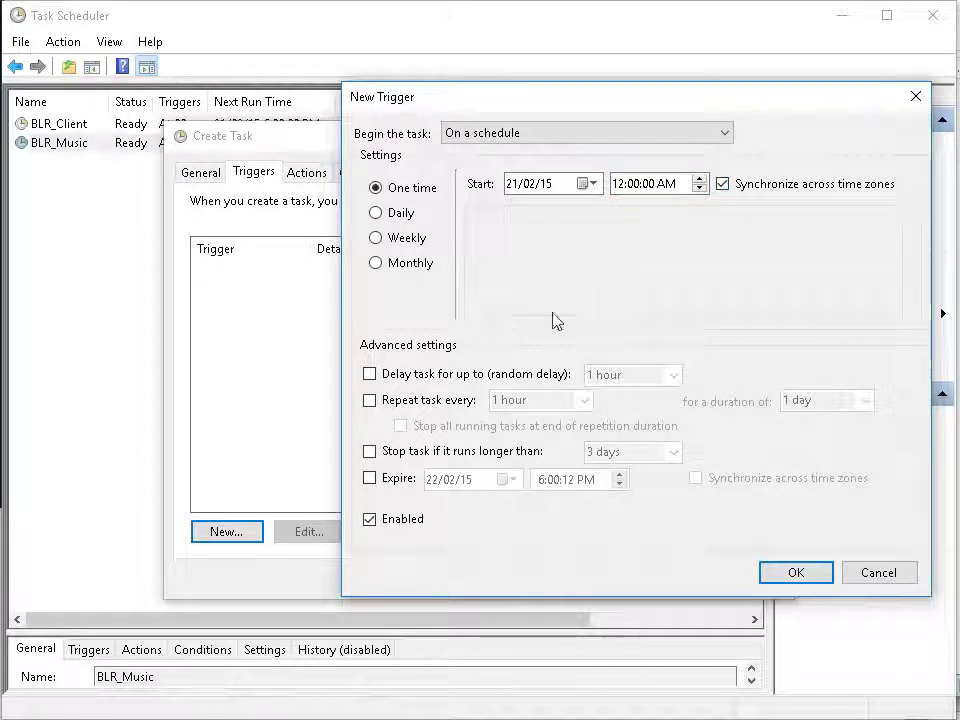
# Set the BLR_Server trigger to repeat every 6 minutes indefinitely and save it
pyautogui.click(454, 405)
pyautogui.click(585, 400)
pyautogui.click(512, 420)
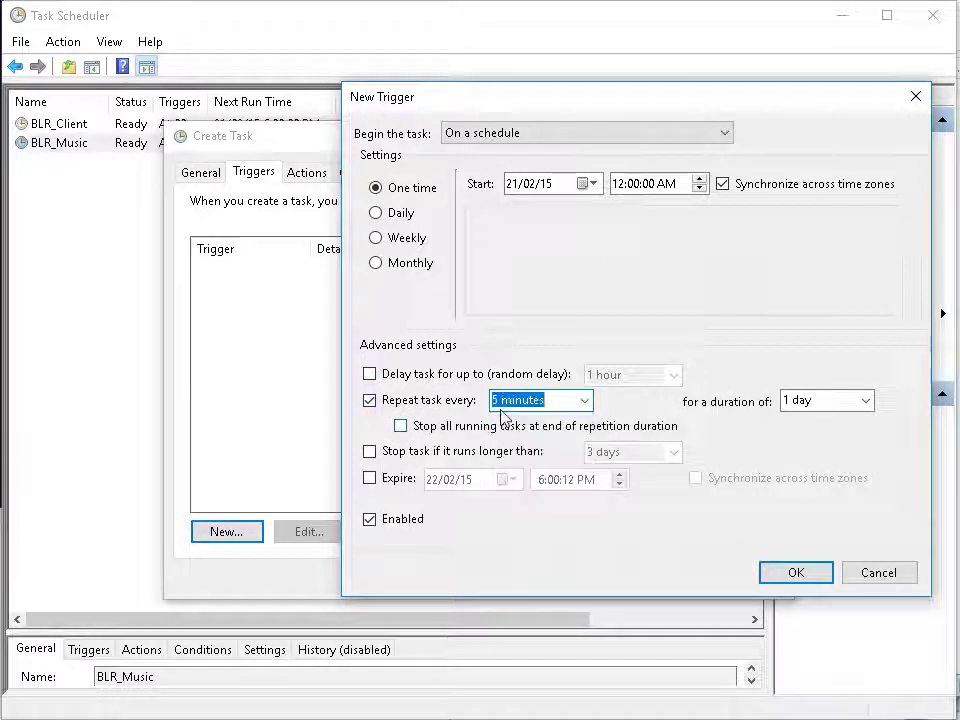
pyautogui.click(501, 400)
pyautogui.moveTo(493, 400); pyautogui.dragTo(478, 407)
pyautogui.write('6')
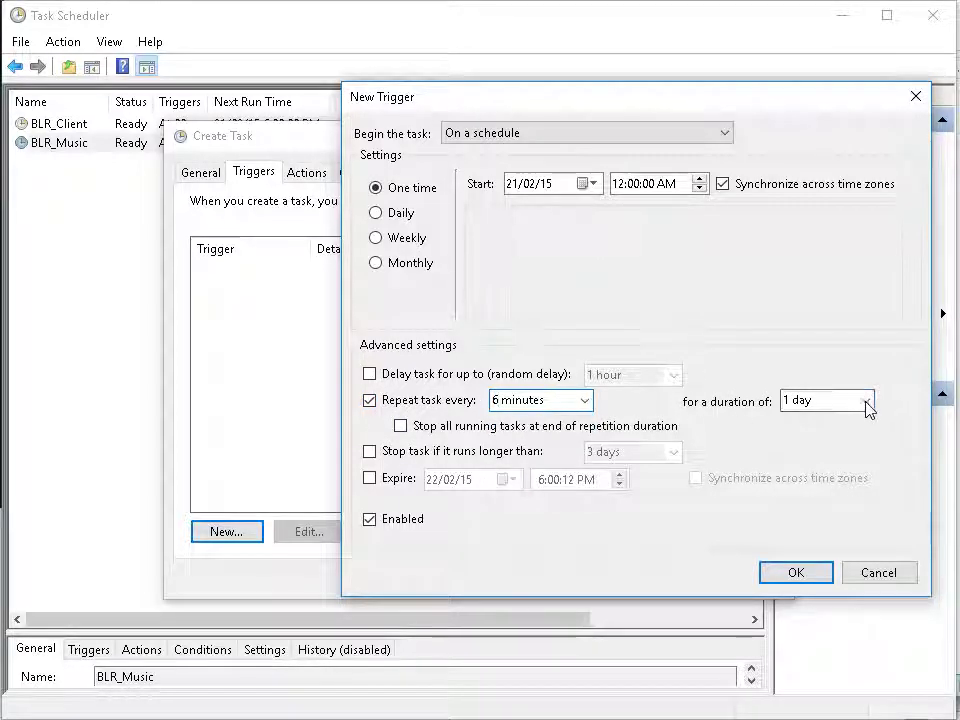
pyautogui.click(866, 400)
pyautogui.click(837, 428)
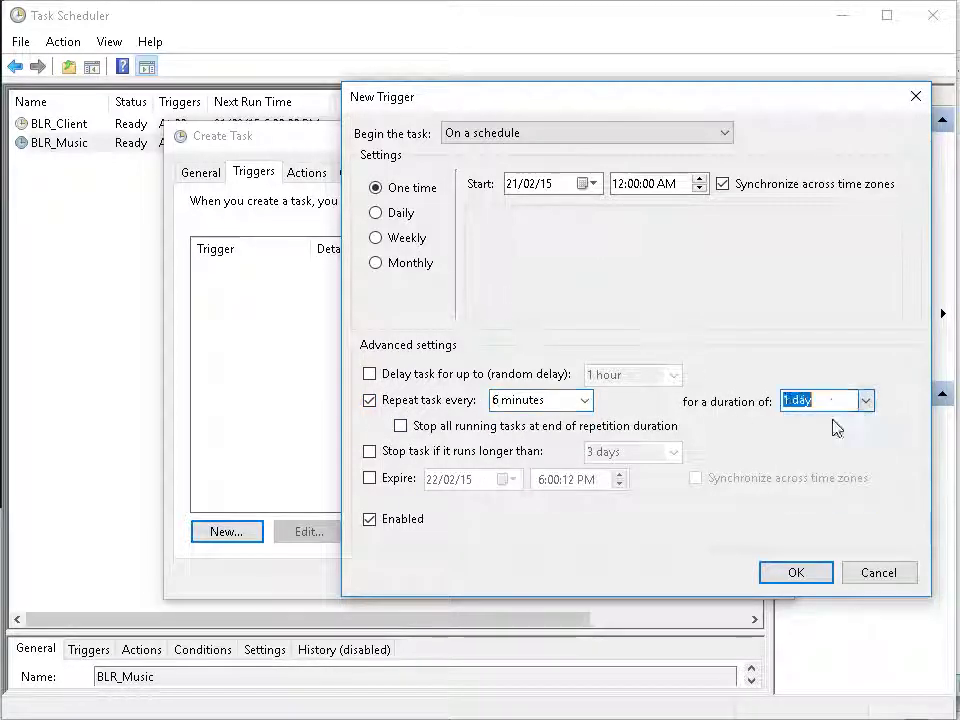
pyautogui.click(783, 578)
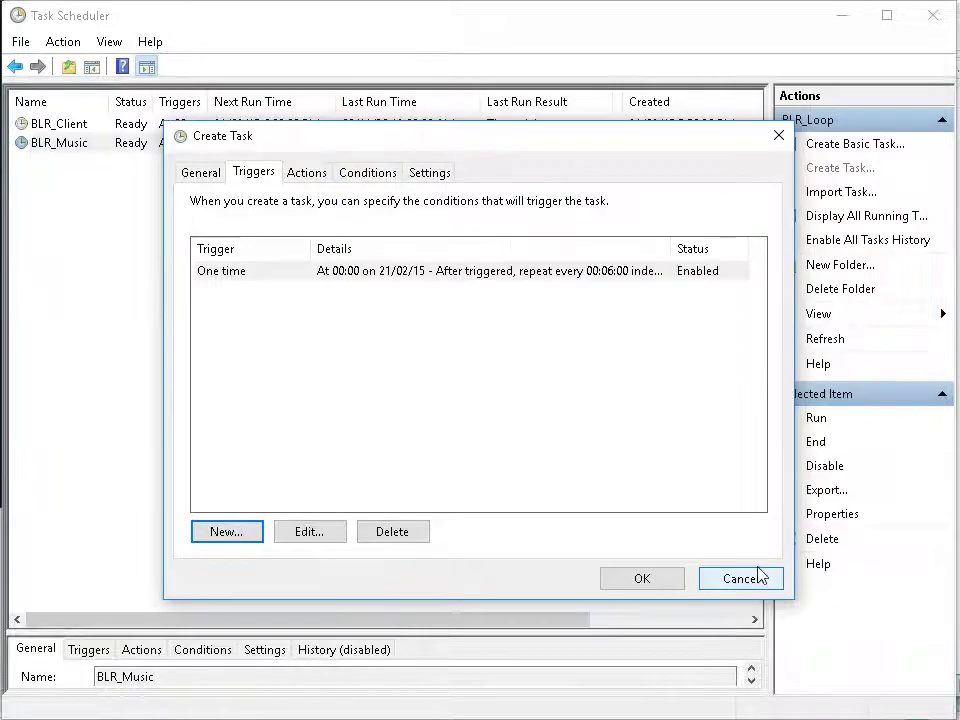
# Add an action to BLR_Server that starts DM_Loop_6_Minutes_Server.vbs with Win32 as its start-in folder, and save the task
pyautogui.click(307, 173)
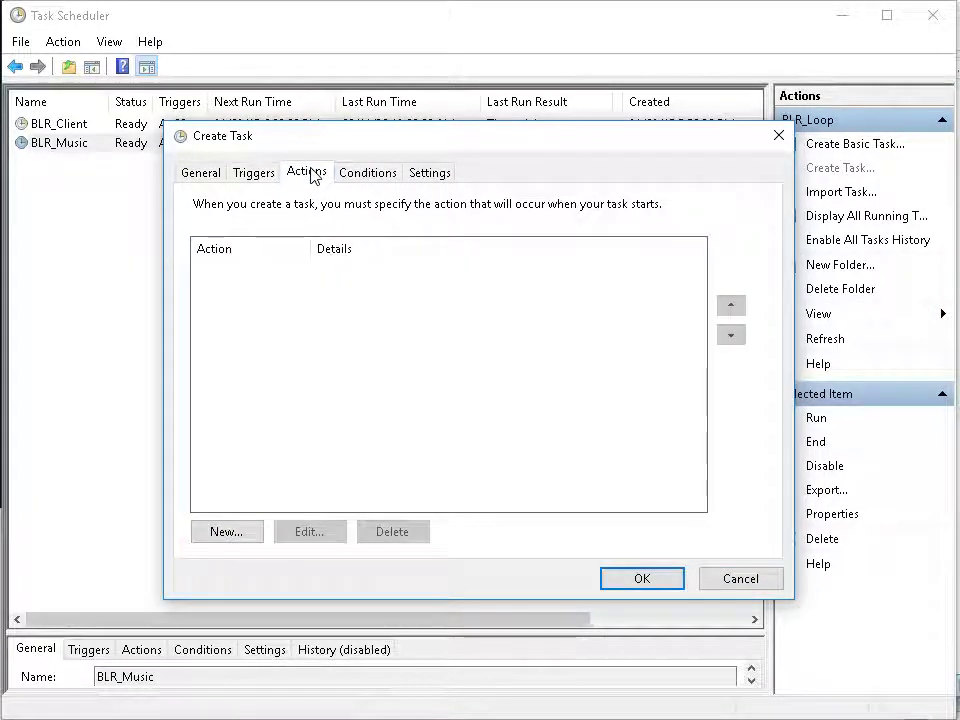
pyautogui.click(251, 533)
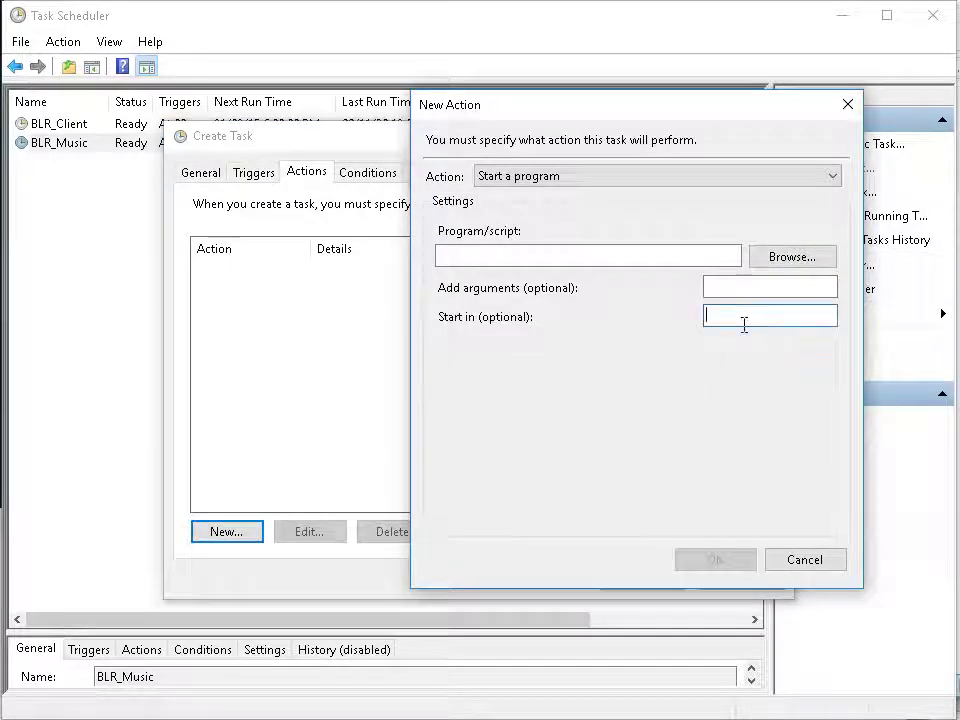
pyautogui.hotkey('ctrl', 'v')
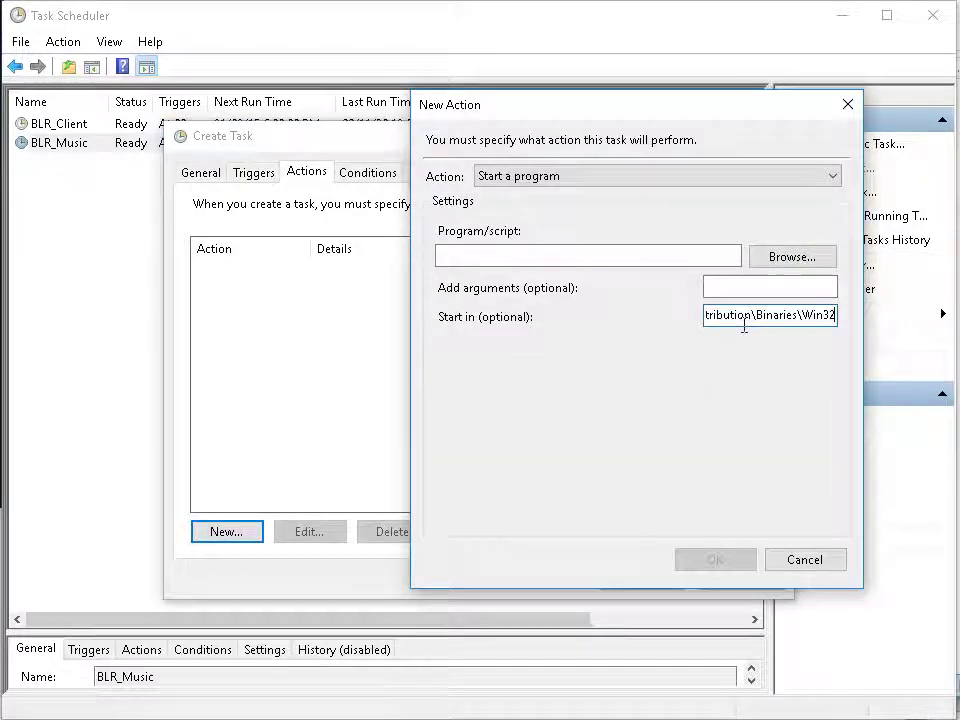
pyautogui.click(786, 259)
pyautogui.scroll(-3, 733, 355)
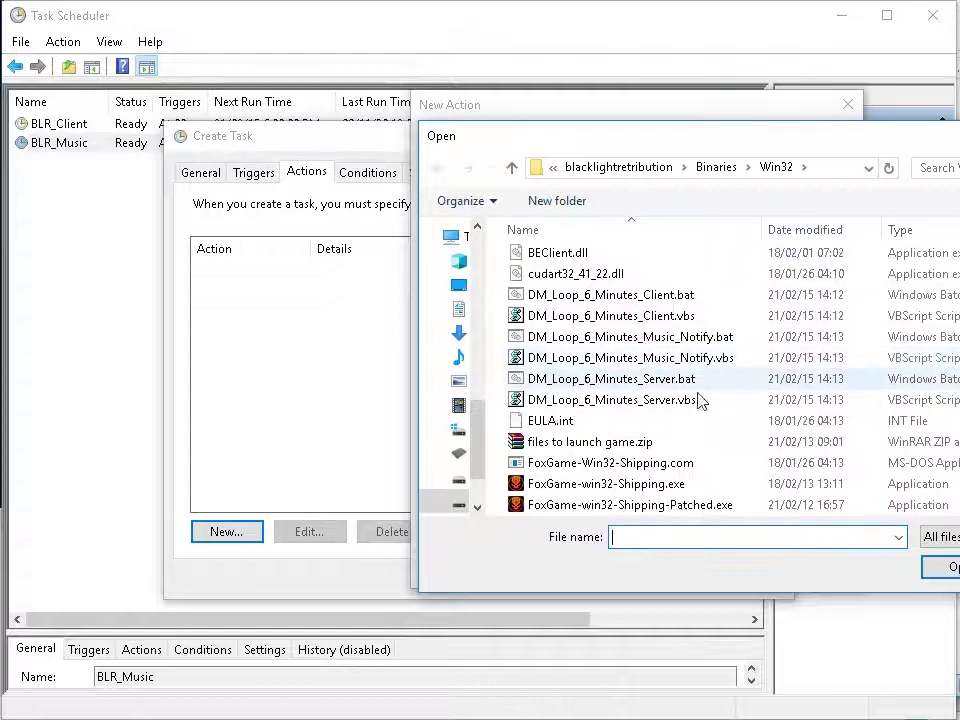
pyautogui.click(668, 402)
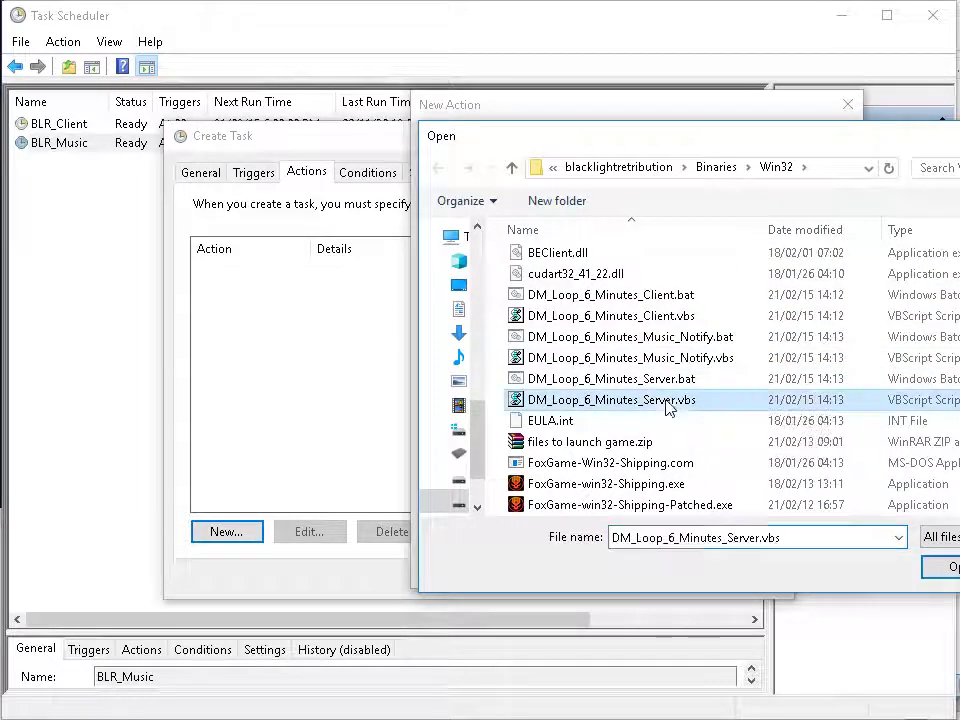
pyautogui.click(940, 570)
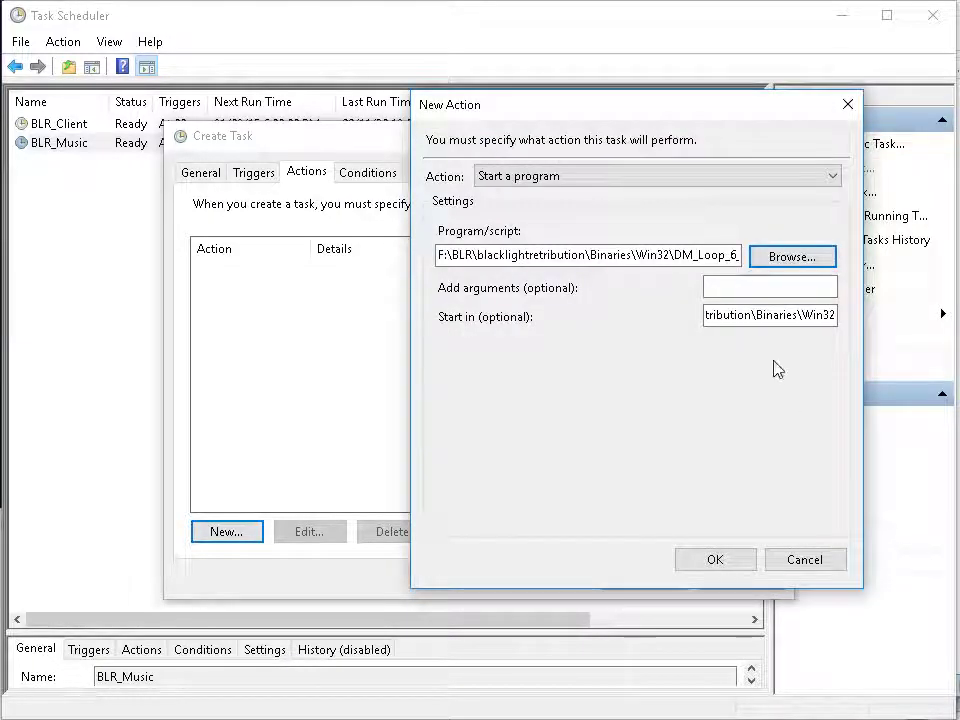
pyautogui.moveTo(705, 258); pyautogui.dragTo(797, 265)
pyautogui.click(737, 564)
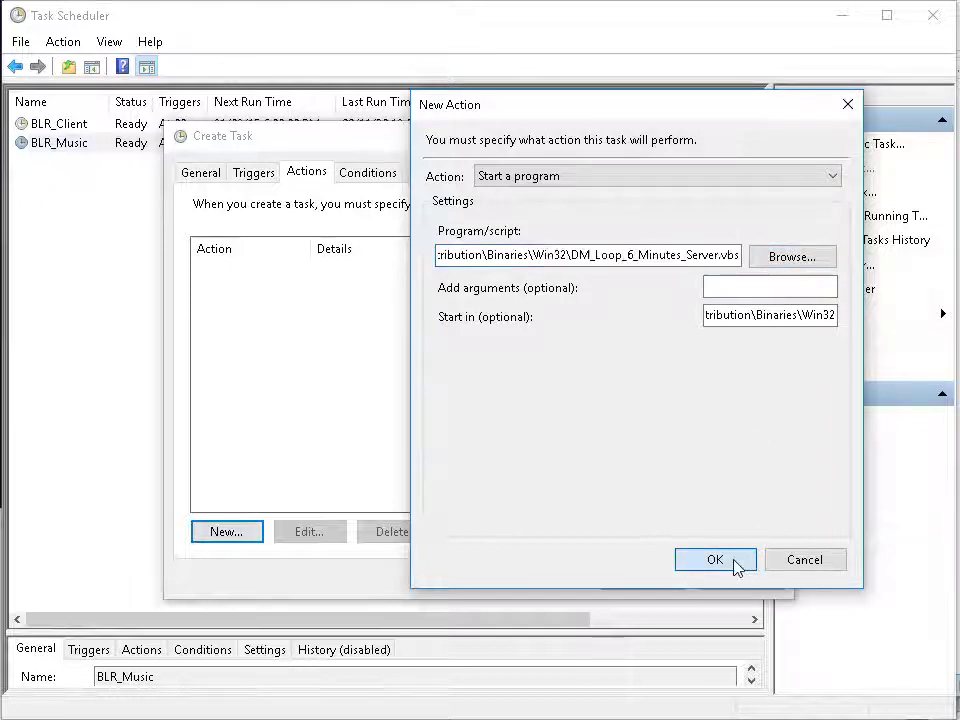
pyautogui.click(627, 581)
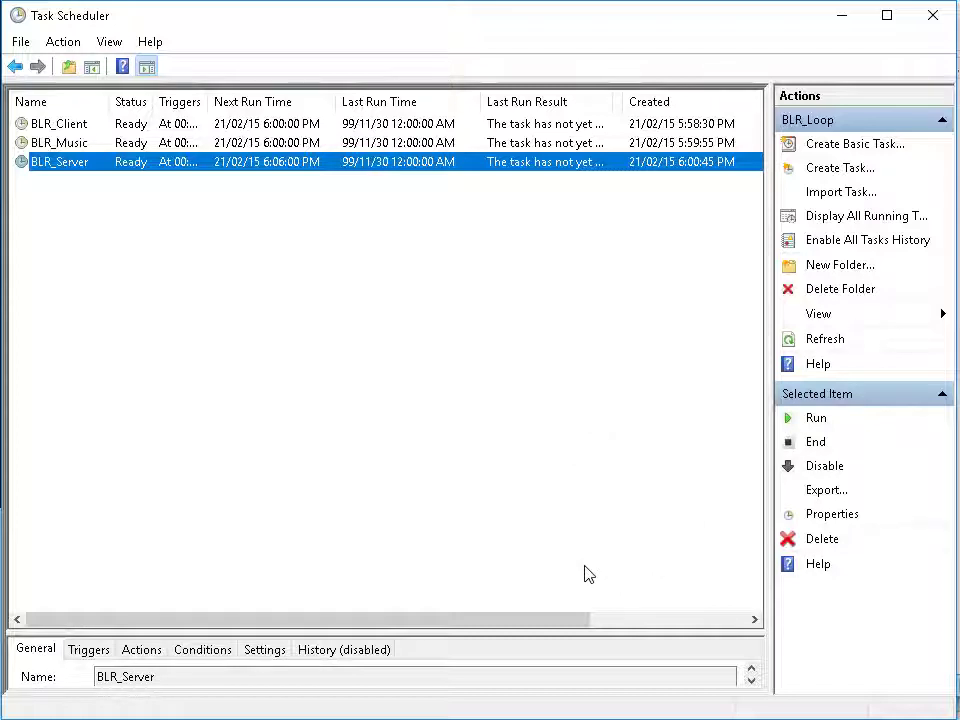
# Disable the BLR_Server, BLR_Music and BLR_Client tasks
pyautogui.rightClick(234, 165)
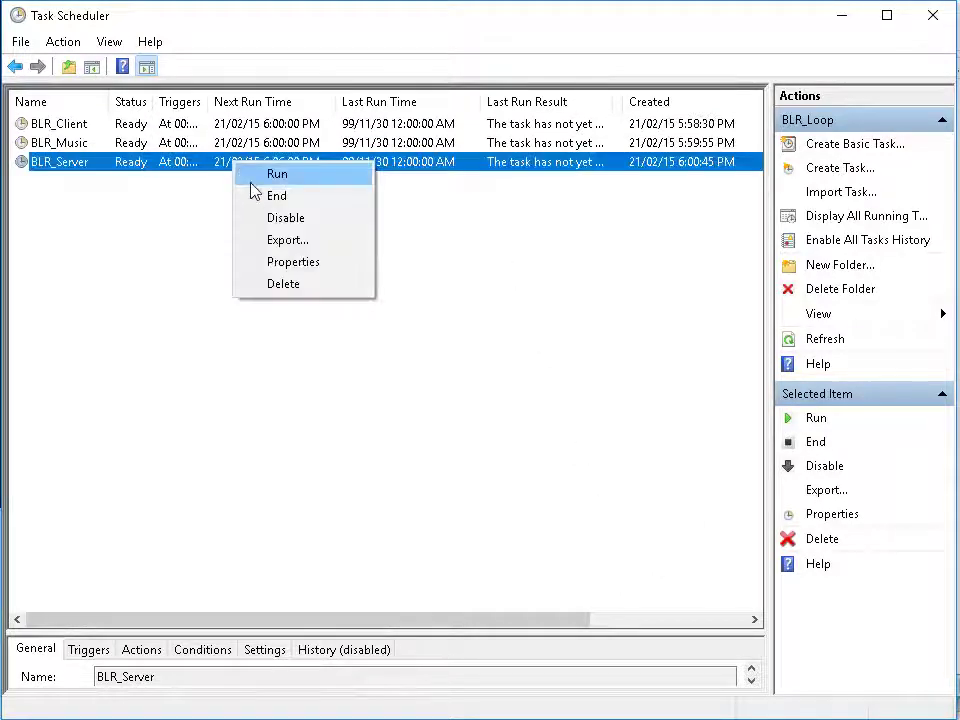
pyautogui.click(276, 219)
pyautogui.click(197, 148)
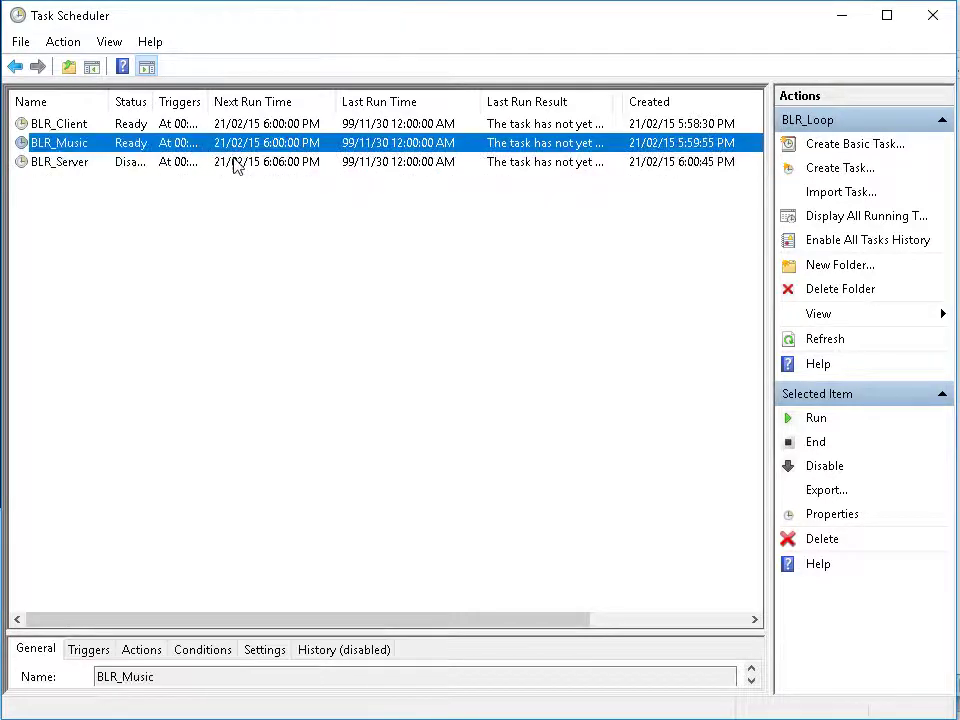
pyautogui.rightClick(221, 148)
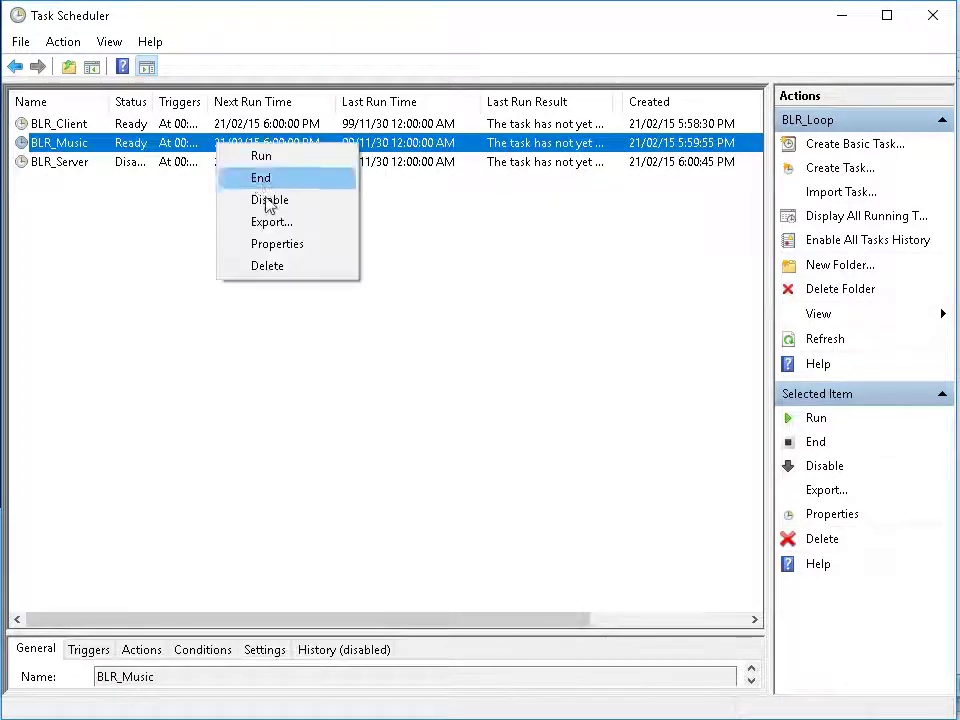
pyautogui.click(266, 205)
pyautogui.rightClick(187, 126)
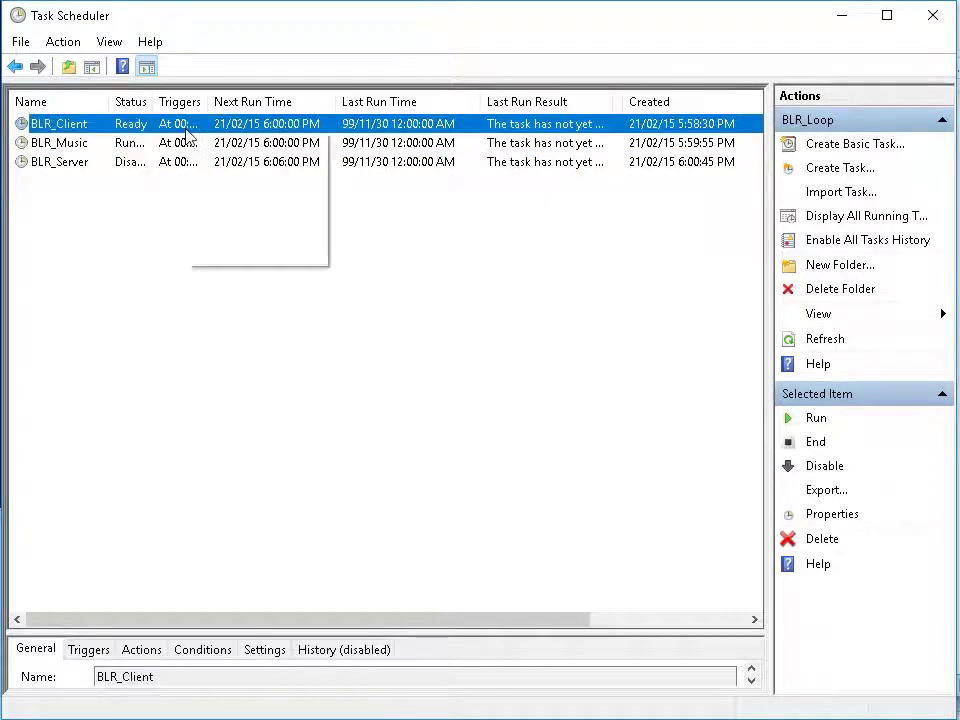
pyautogui.click(240, 189)
# Widen the Status column of the task list so the full status of each task can be read
pyautogui.click(197, 154)
pyautogui.rightClick(198, 148)
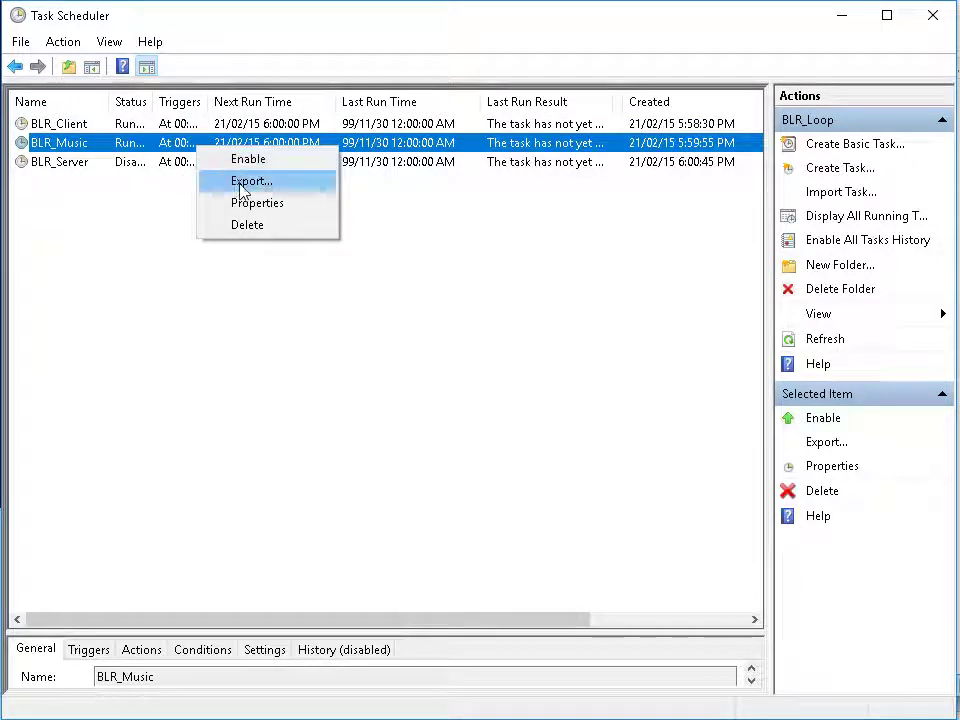
pyautogui.click(187, 163)
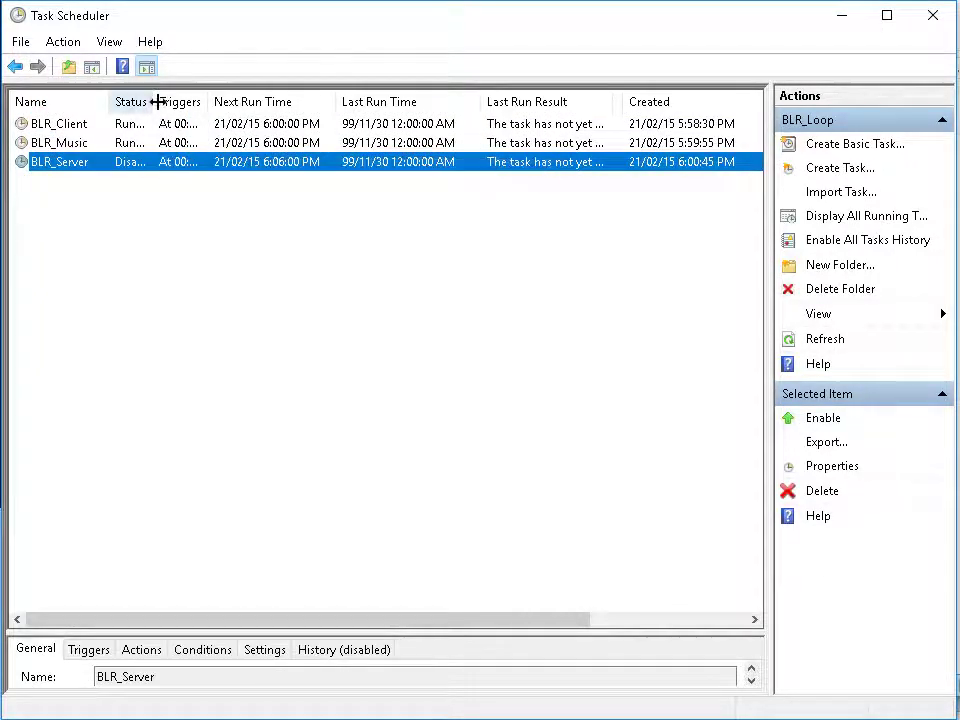
pyautogui.moveTo(155, 102); pyautogui.dragTo(180, 103)
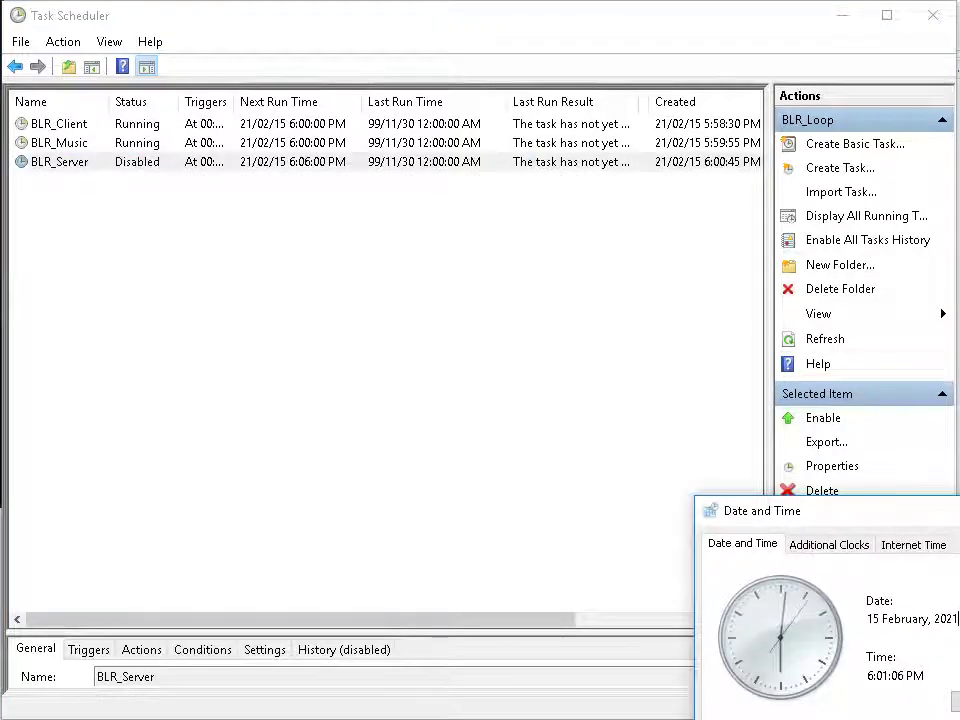
pyautogui.click(340, 130)
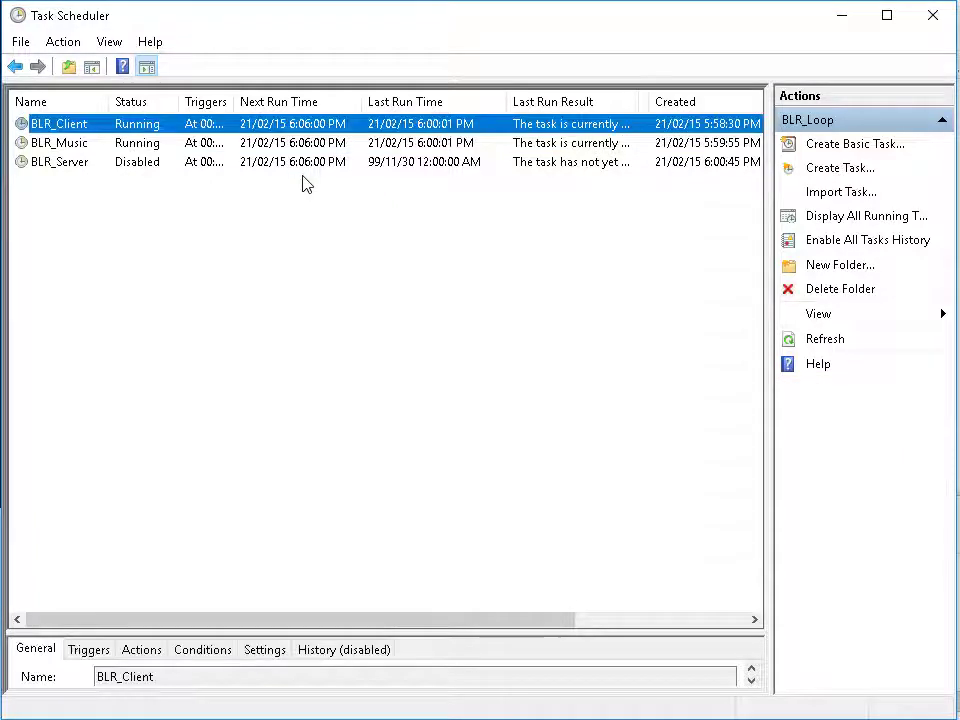
# Re-enable BLR_Music to end all of its running instances, and disable the task again
pyautogui.rightClick(310, 148)
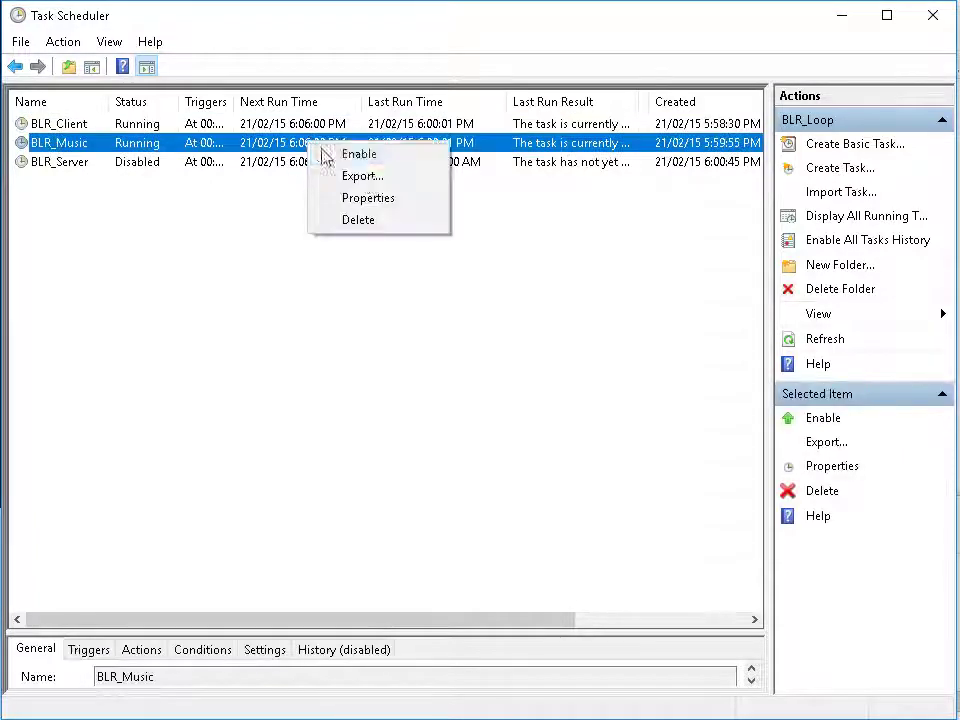
pyautogui.click(379, 154)
pyautogui.rightClick(293, 148)
pyautogui.click(381, 183)
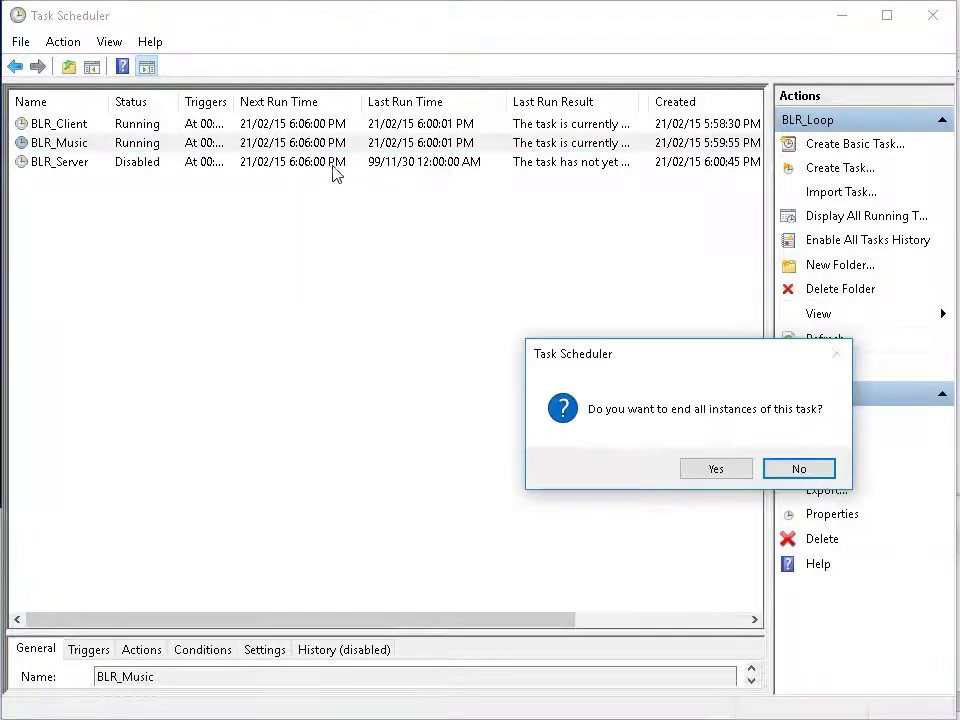
pyautogui.click(718, 463)
pyautogui.rightClick(152, 149)
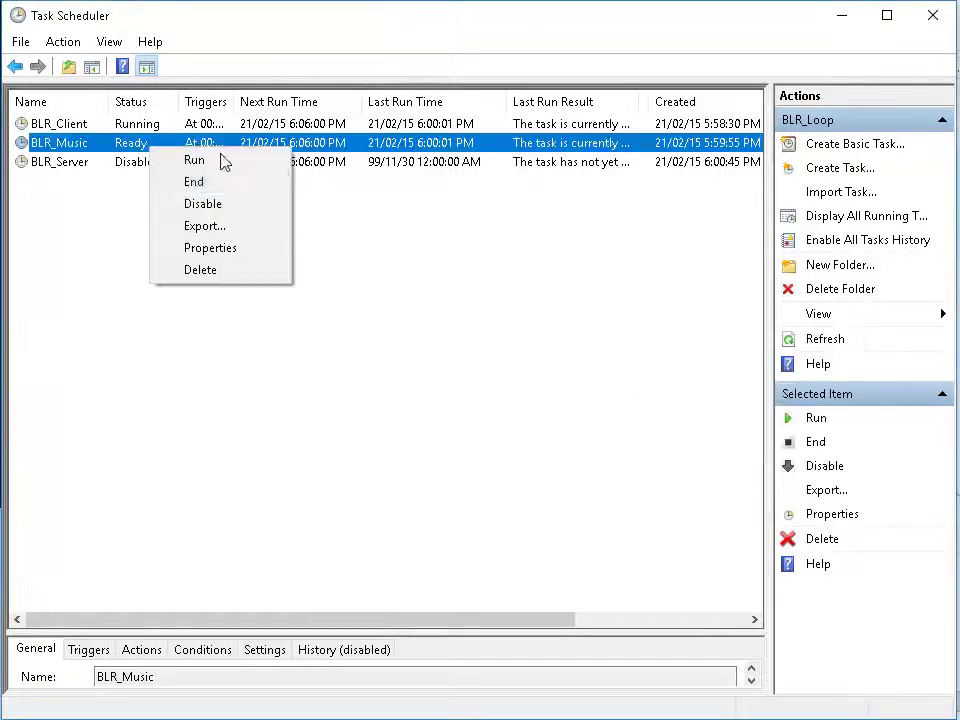
pyautogui.click(258, 213)
# End all running instances of BLR_Client in the same way and leave the task disabled
pyautogui.rightClick(192, 128)
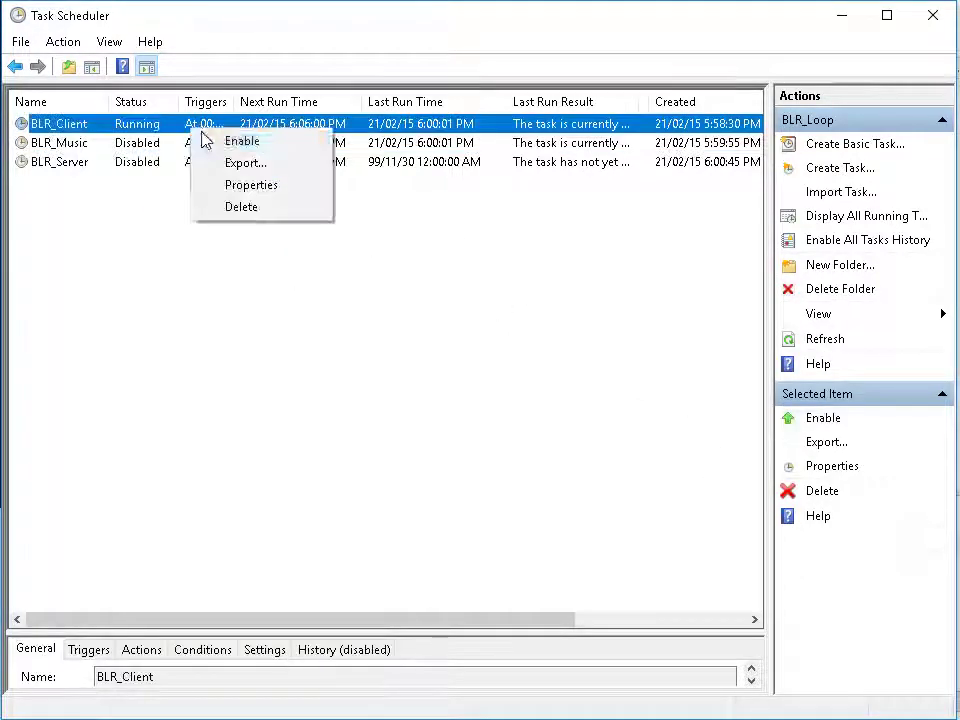
pyautogui.click(242, 169)
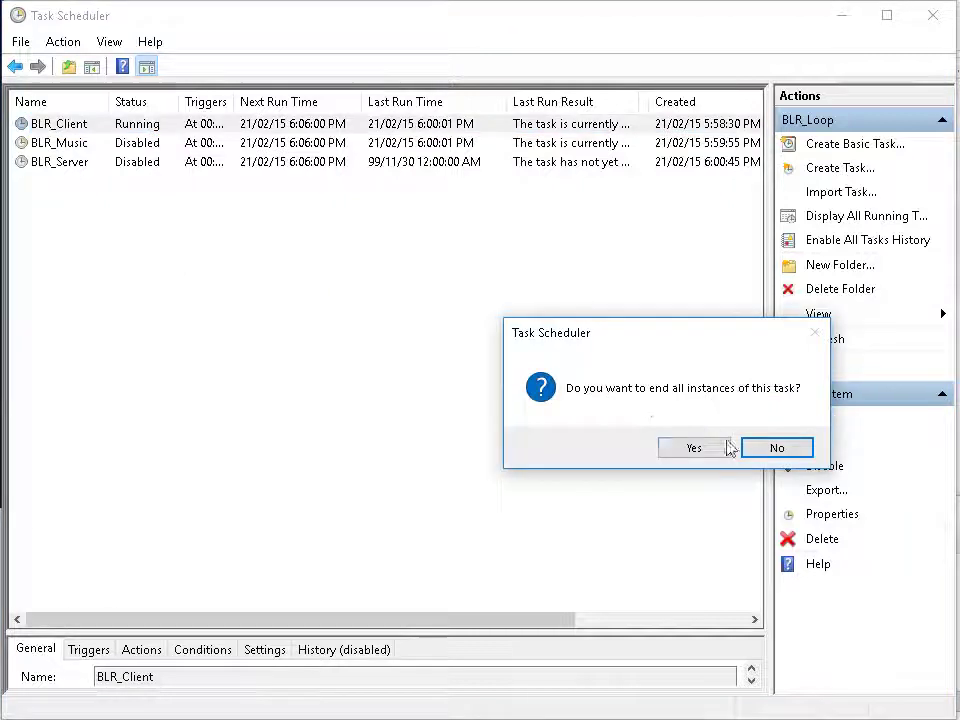
pyautogui.click(705, 446)
pyautogui.rightClick(203, 126)
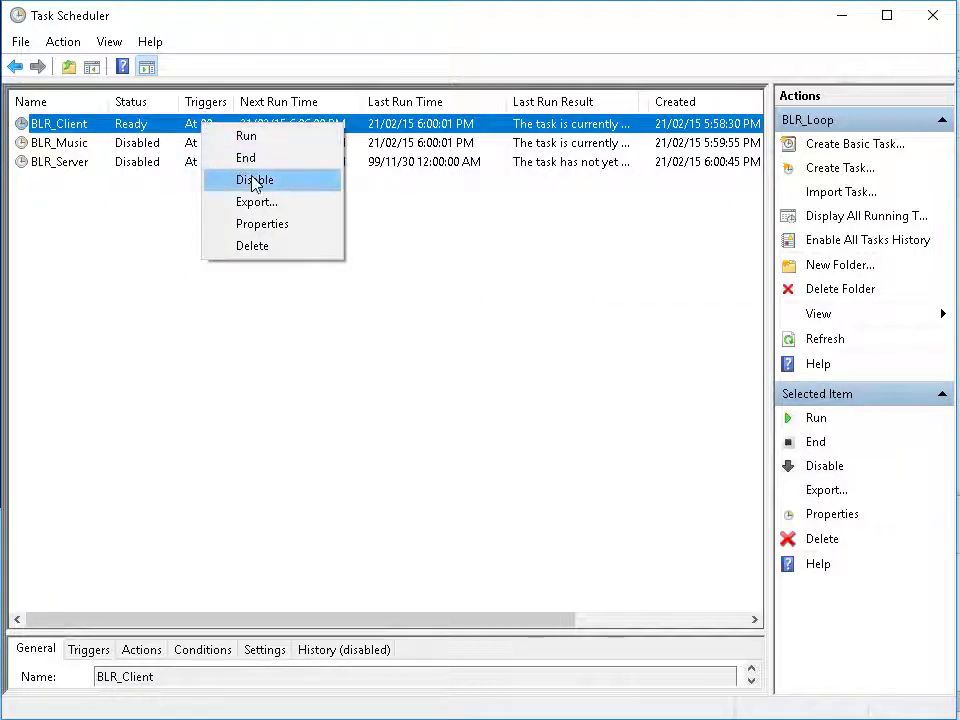
pyautogui.click(253, 180)
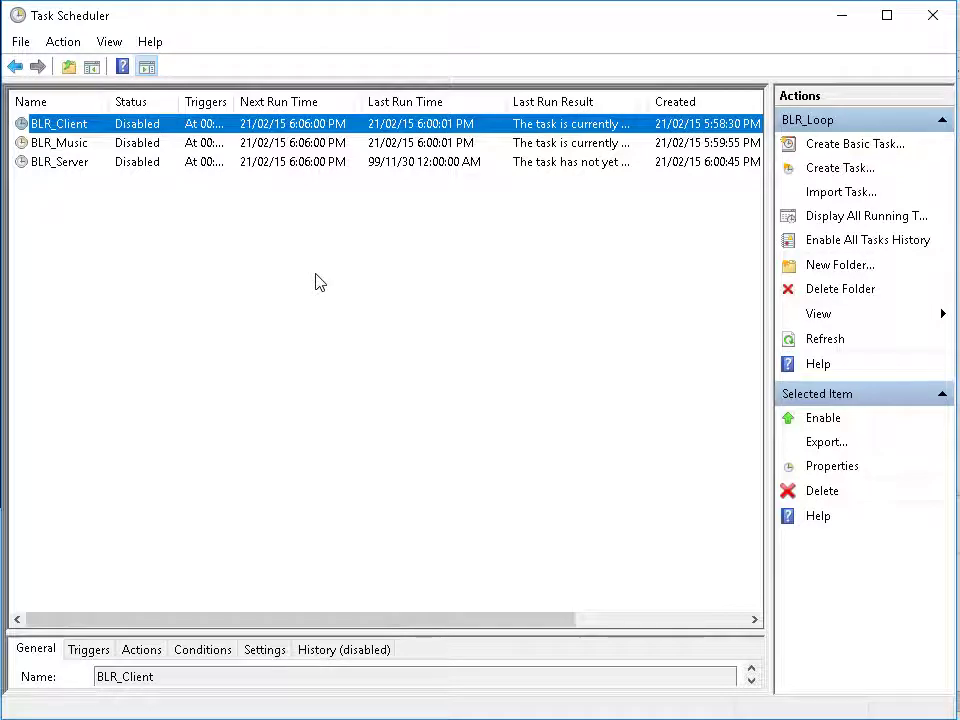
# Switch to the Win32 folder in File Explorer and open DM_Loop_6_Minutes_Client.vbs for editing, keeping the folder's address bar uncovered
pyautogui.hotkey('alt', 'Tab')
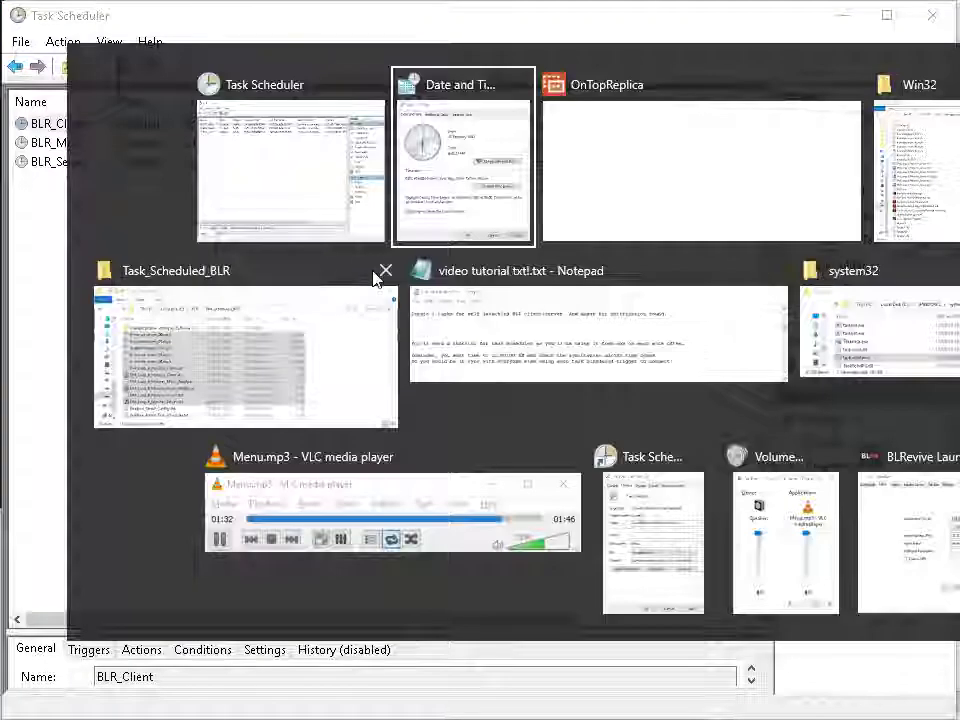
pyautogui.click(915, 160)
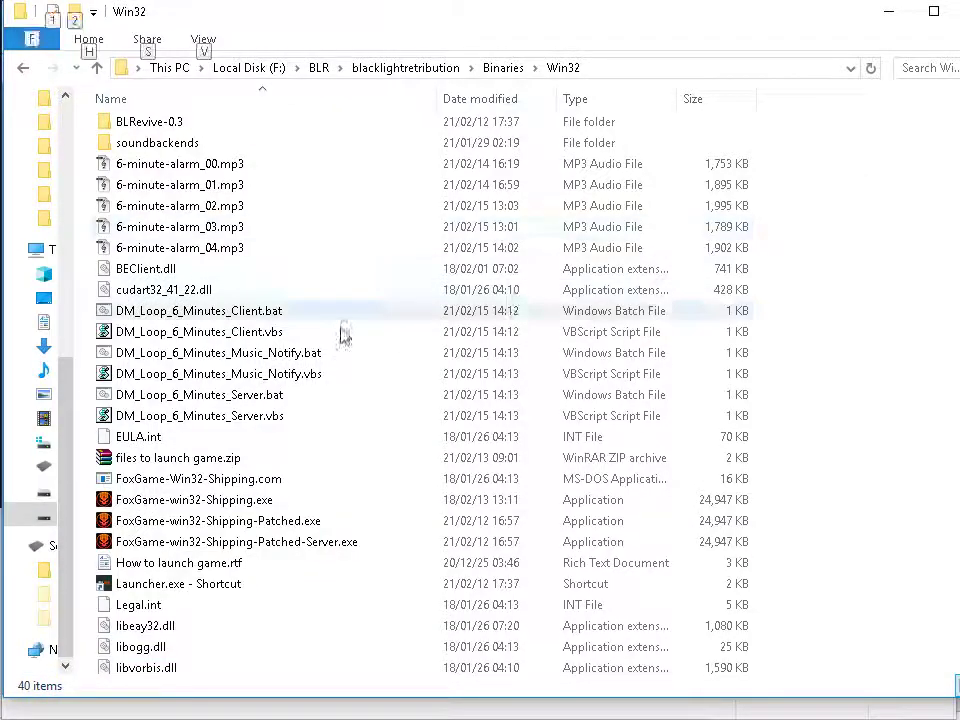
pyautogui.click(248, 346)
pyautogui.click(274, 333)
pyautogui.rightClick(284, 333)
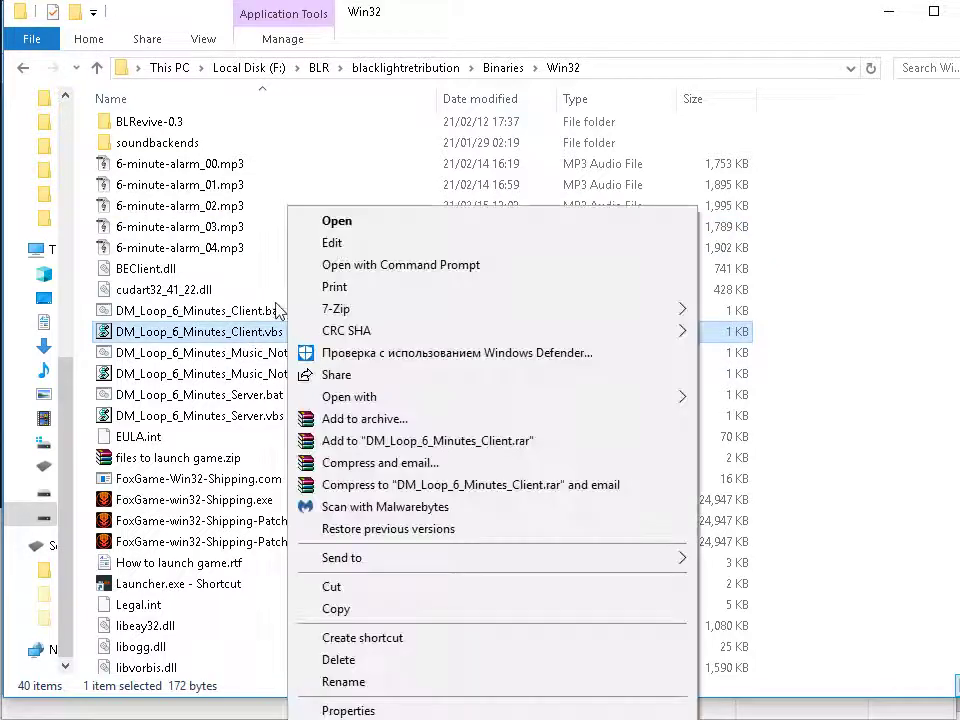
pyautogui.click(331, 243)
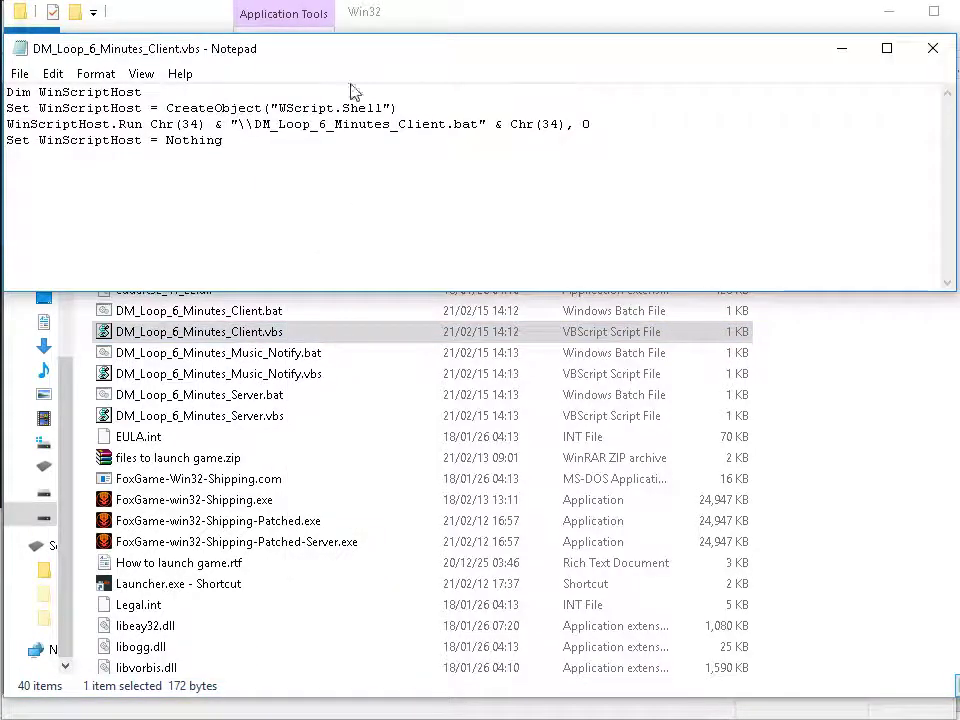
pyautogui.moveTo(392, 35); pyautogui.dragTo(392, 82)
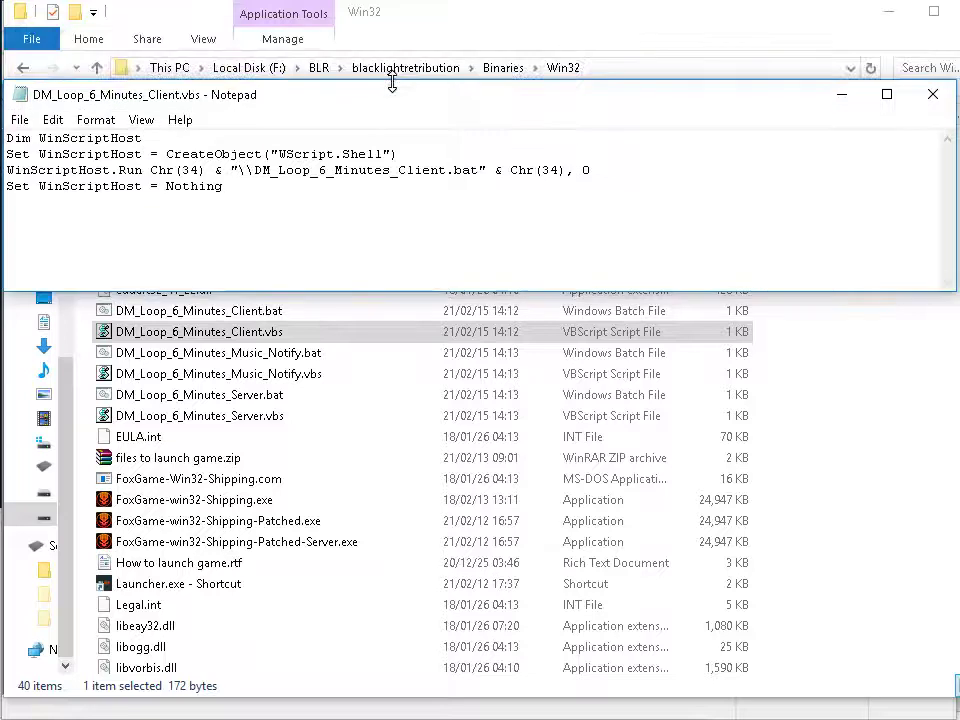
# Put the folder path F:\BLR\blacklightretribution\Binaries\Win32\ before the batch file name in DM_Loop_6_Minutes_Client.vbs, and save and close the script
pyautogui.click(624, 70)
pyautogui.hotkey('ctrl', 'c')
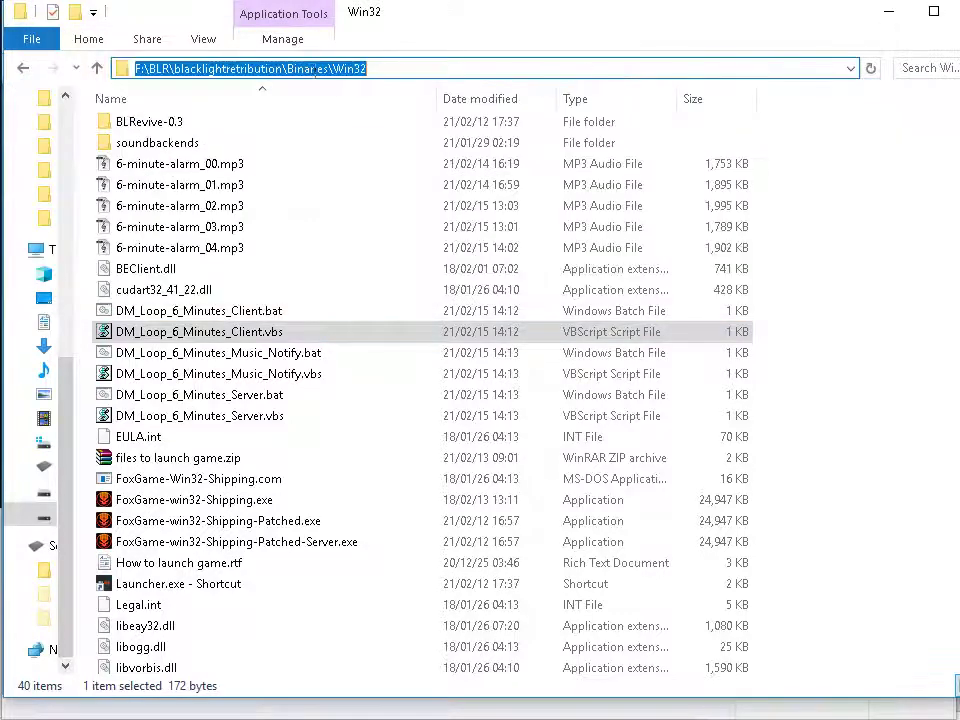
pyautogui.hotkey('alt', 'Tab')
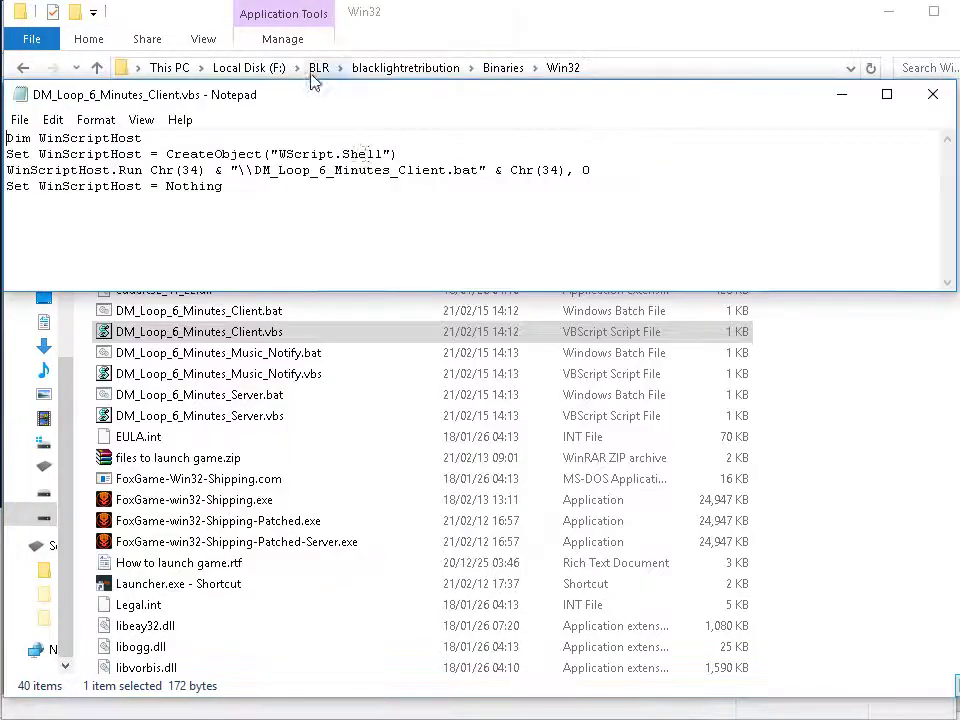
pyautogui.click(242, 172)
pyautogui.hotkey('ctrl', 'v')
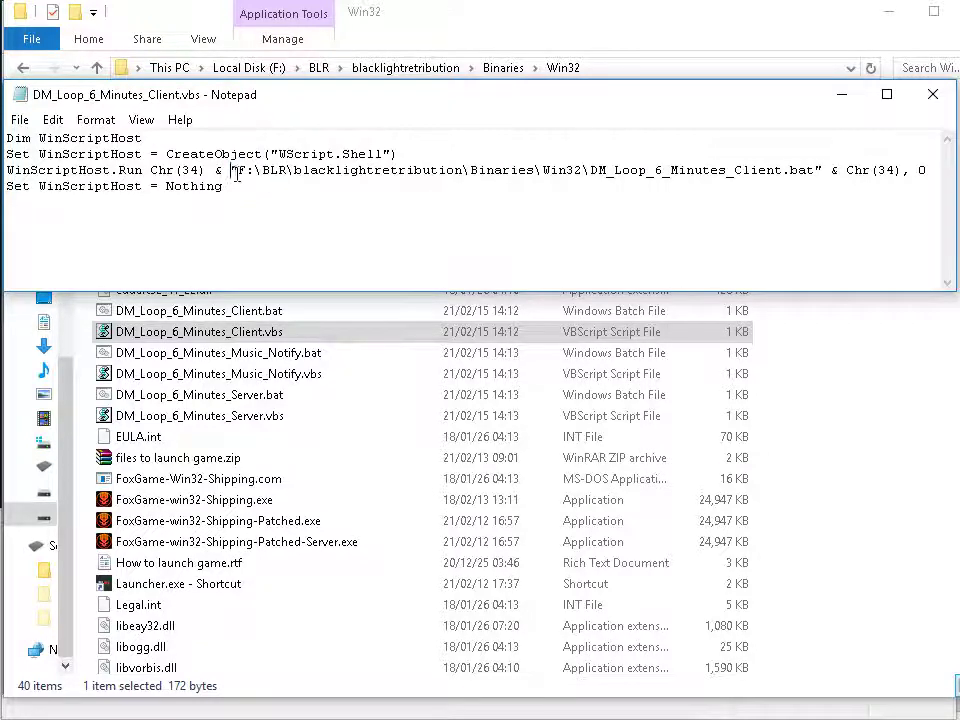
pyautogui.moveTo(236, 172); pyautogui.dragTo(818, 162)
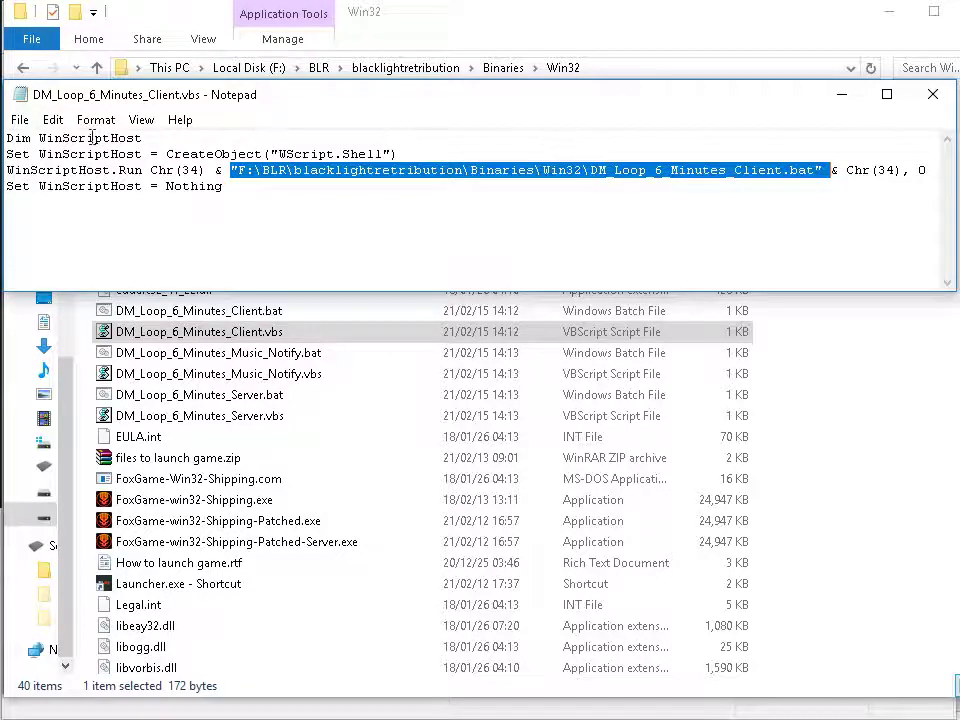
pyautogui.click(20, 120)
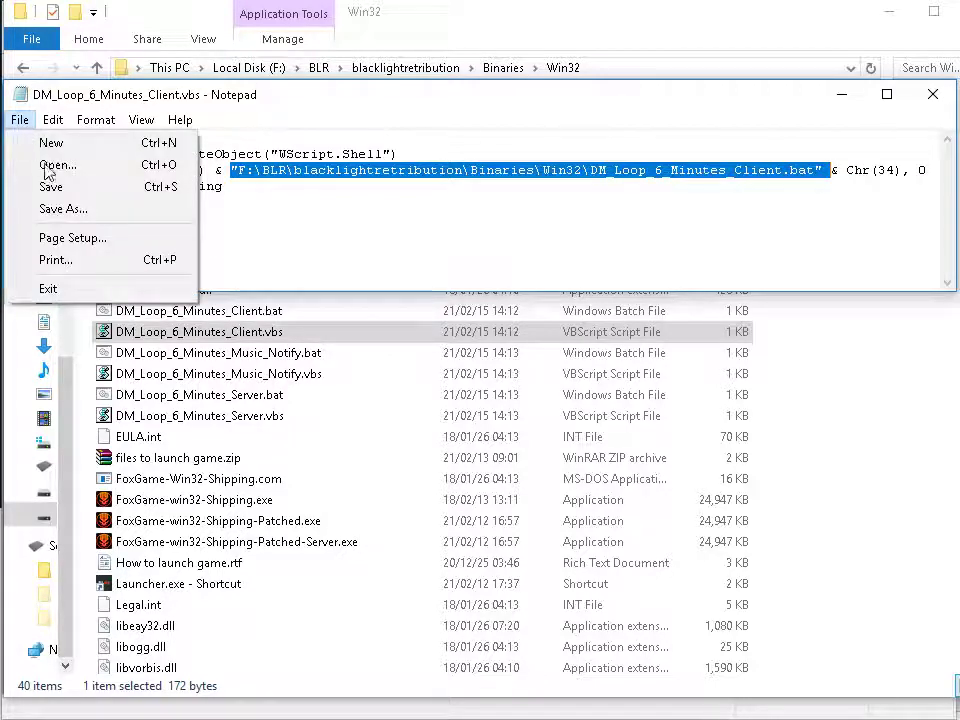
pyautogui.click(56, 186)
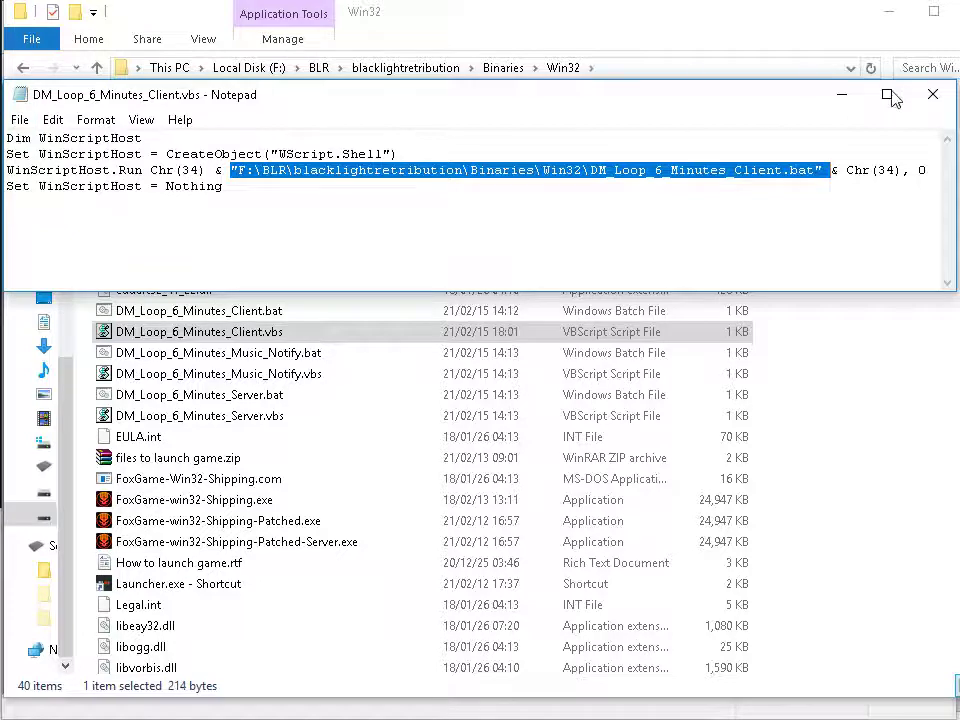
pyautogui.click(931, 94)
# Put the folder path F:\BLR\blacklightretribution\Binaries\Win32\ before the batch file name in DM_Loop_6_Minutes_Music_Notify.vbs, and save and close the script
pyautogui.click(294, 372)
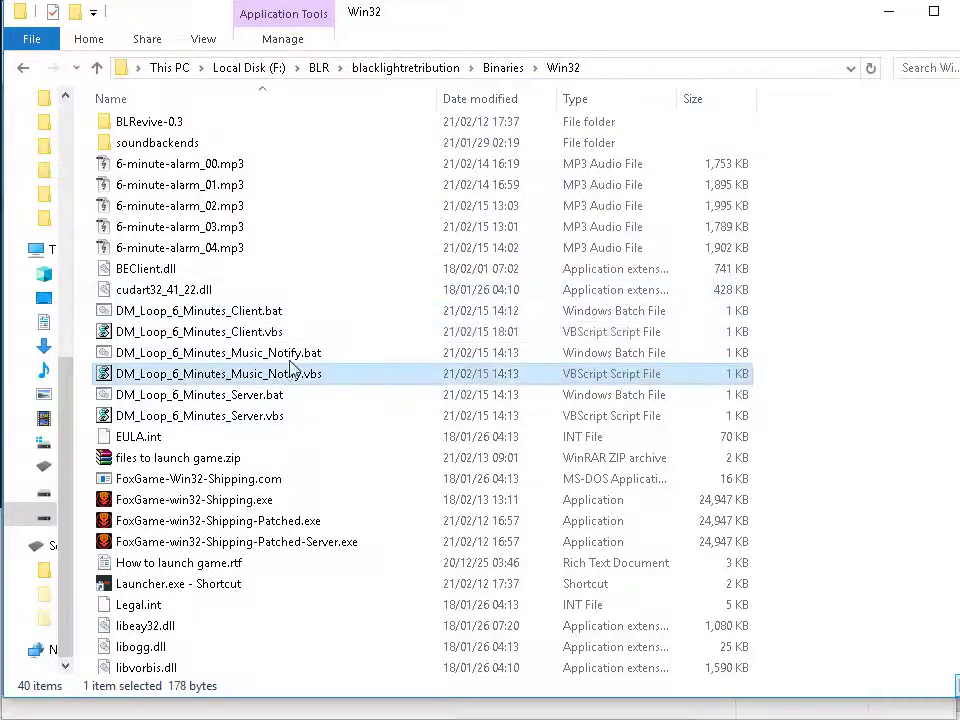
pyautogui.rightClick(294, 372)
pyautogui.click(349, 242)
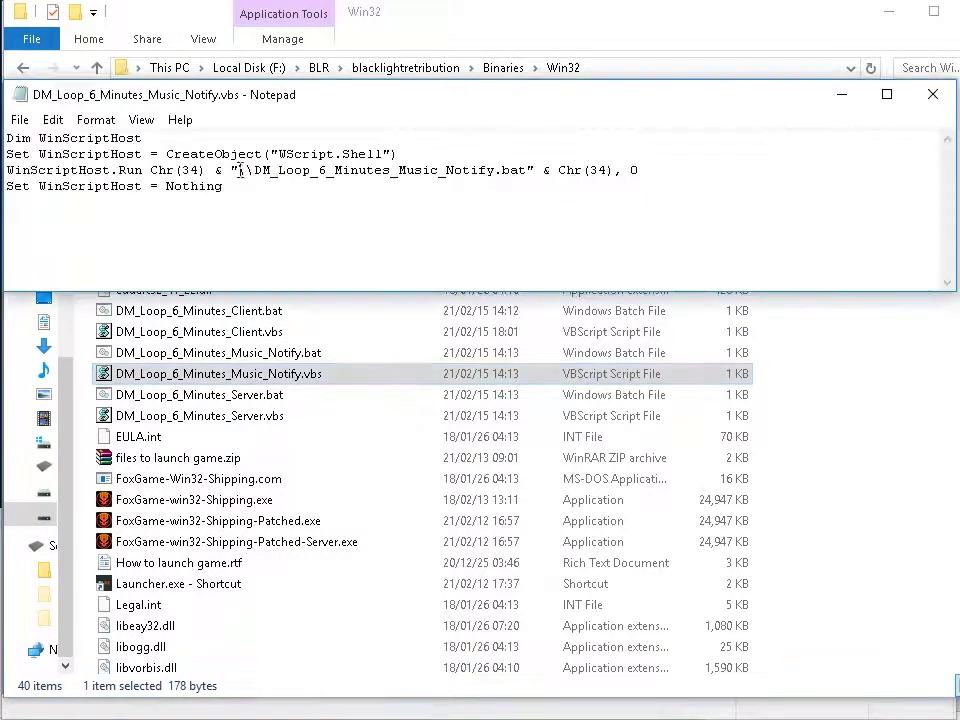
pyautogui.click(241, 170)
pyautogui.write('F:\\BLR\\blacklightretribution\\Binaries\\Win32\\')
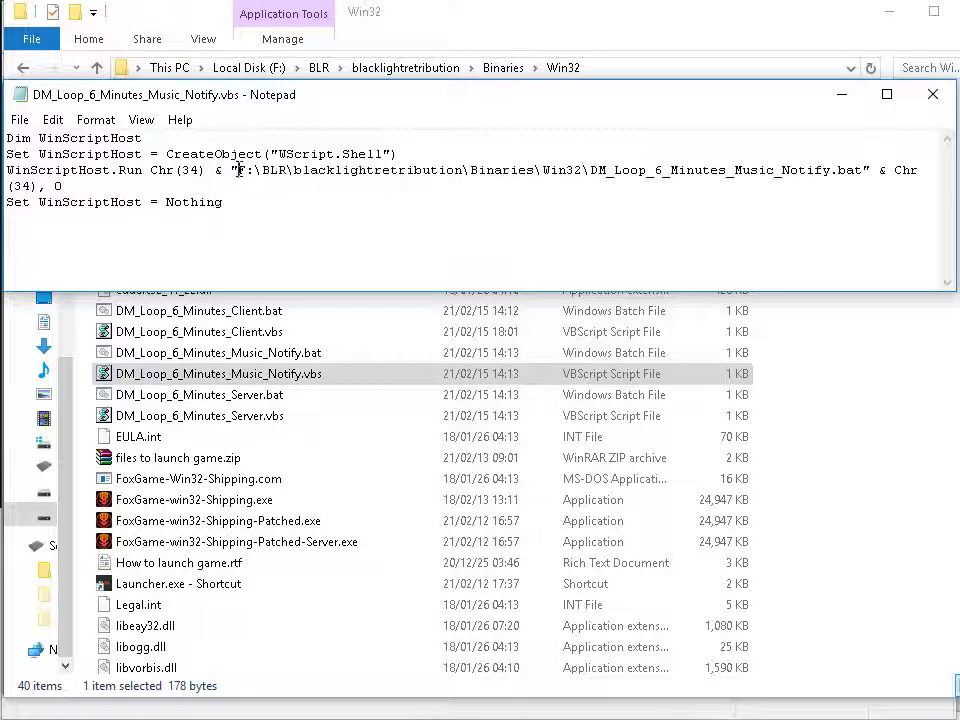
pyautogui.moveTo(238, 170); pyautogui.dragTo(822, 170)
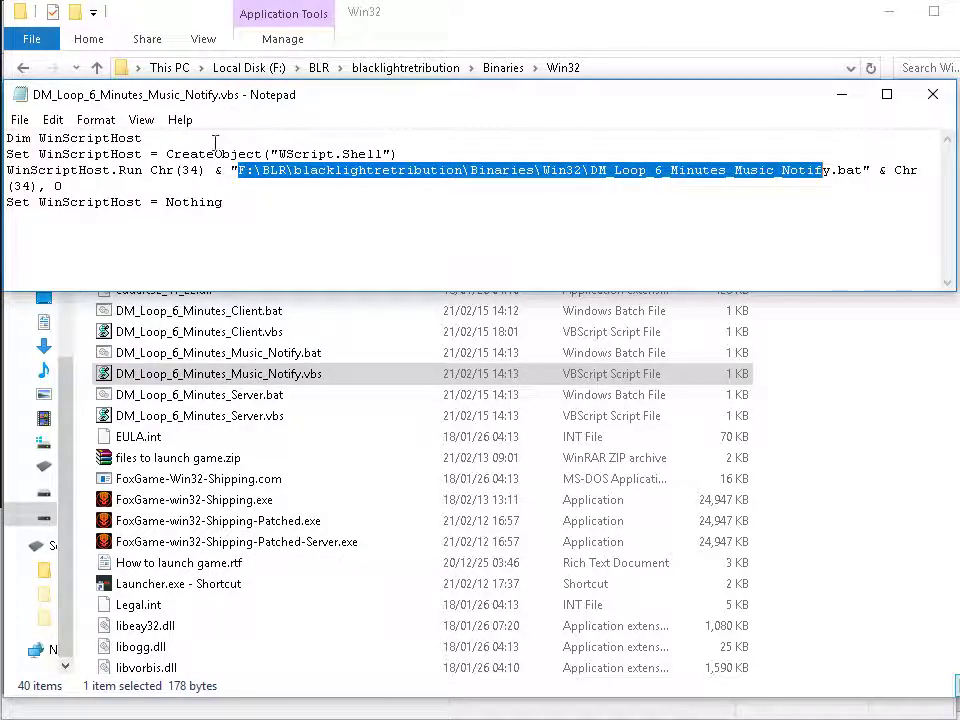
pyautogui.click(444, 161)
pyautogui.click(19, 119)
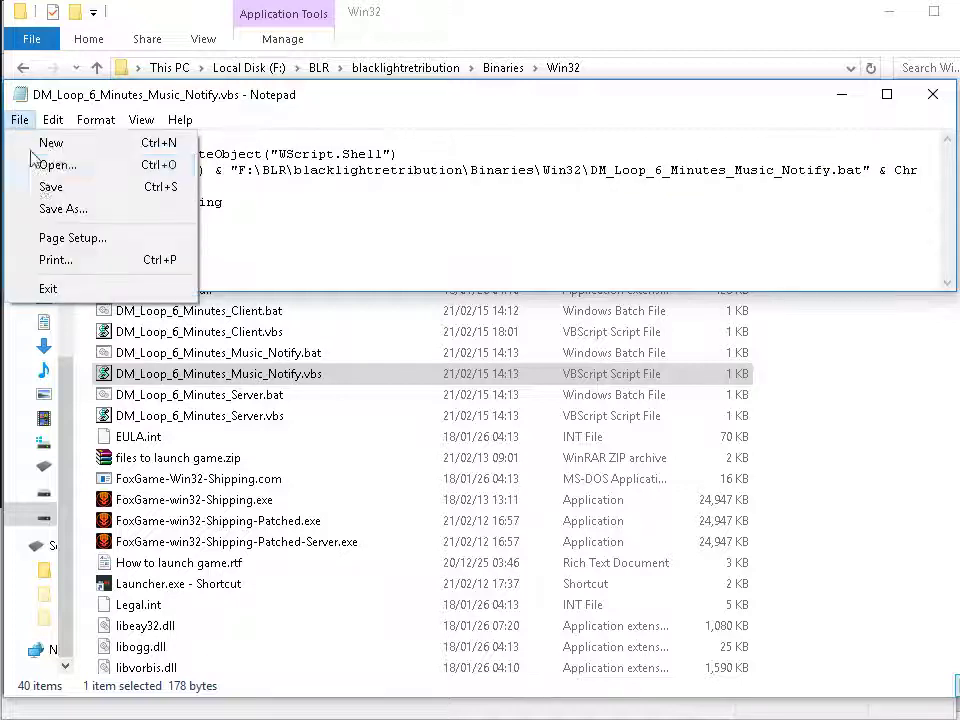
pyautogui.click(19, 119)
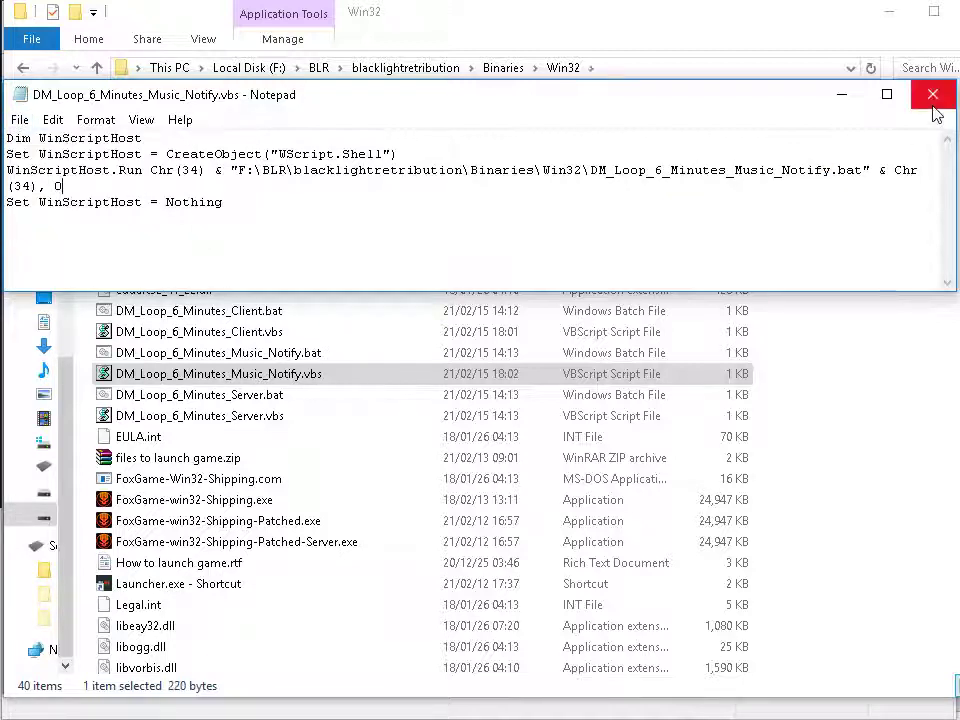
pyautogui.click(933, 94)
# Open DM_Loop_6_Minutes_Server.vbs for editing, add the path F:\BLR\blacklightretribution\Binaries\Win32\ before its batch file name, and save and close it
pyautogui.rightClick(257, 415)
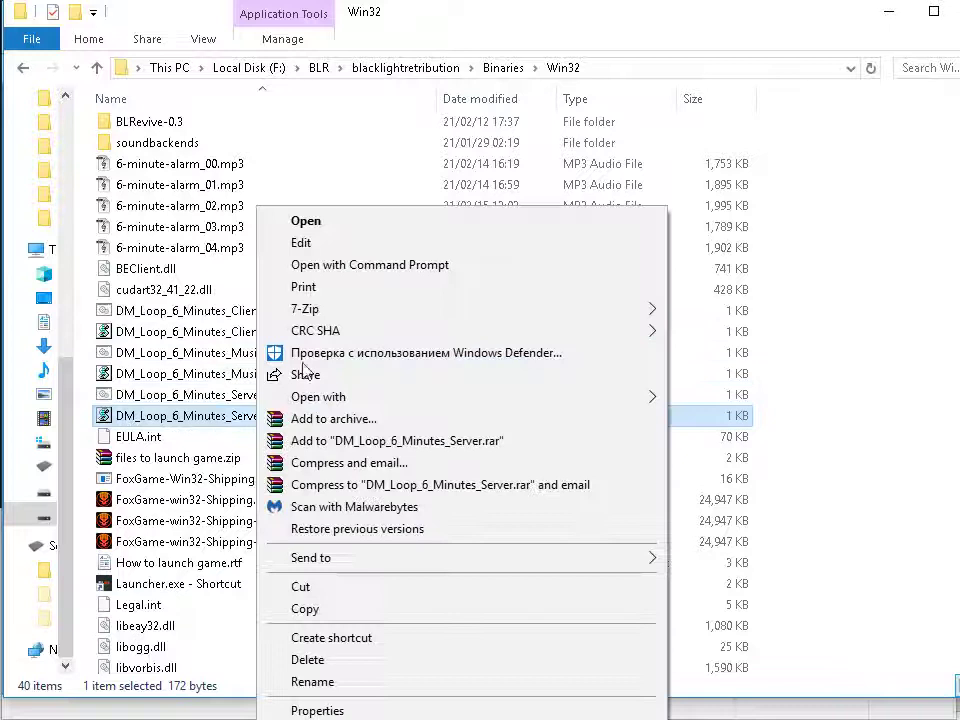
pyautogui.click(352, 244)
pyautogui.click(241, 170)
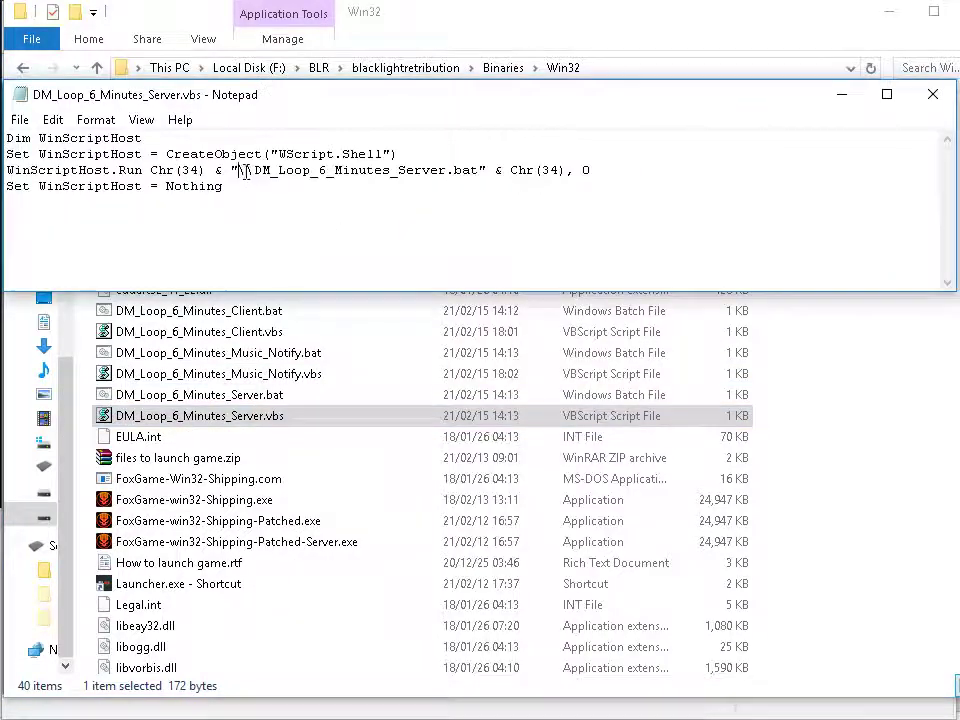
pyautogui.hotkey('ctrl', 'v')
pyautogui.moveTo(241, 171); pyautogui.dragTo(805, 168)
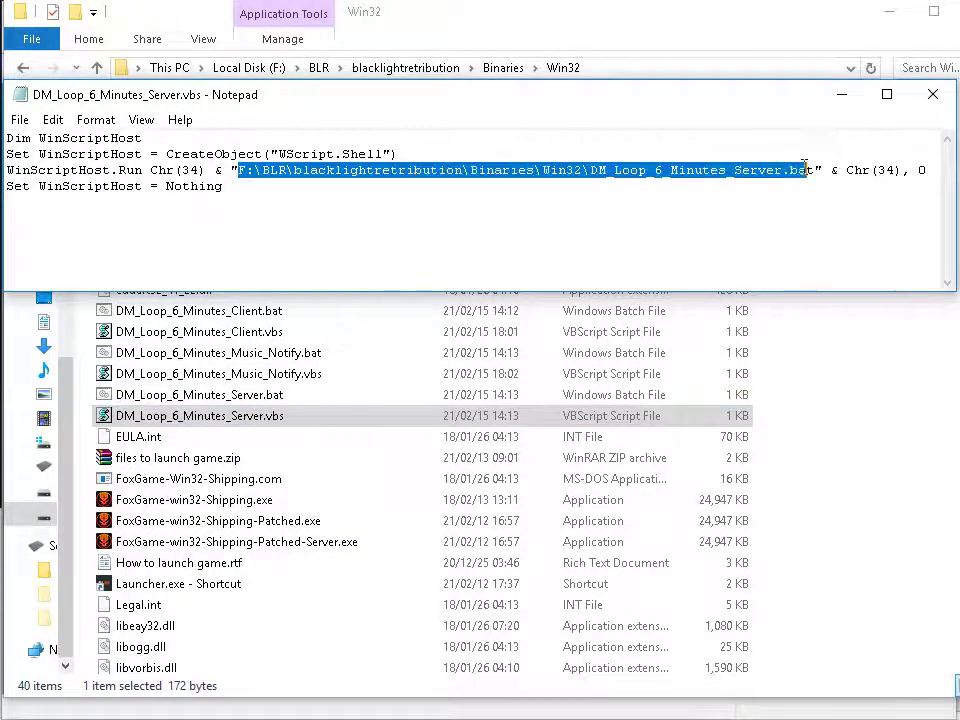
pyautogui.click(19, 119)
pyautogui.click(38, 189)
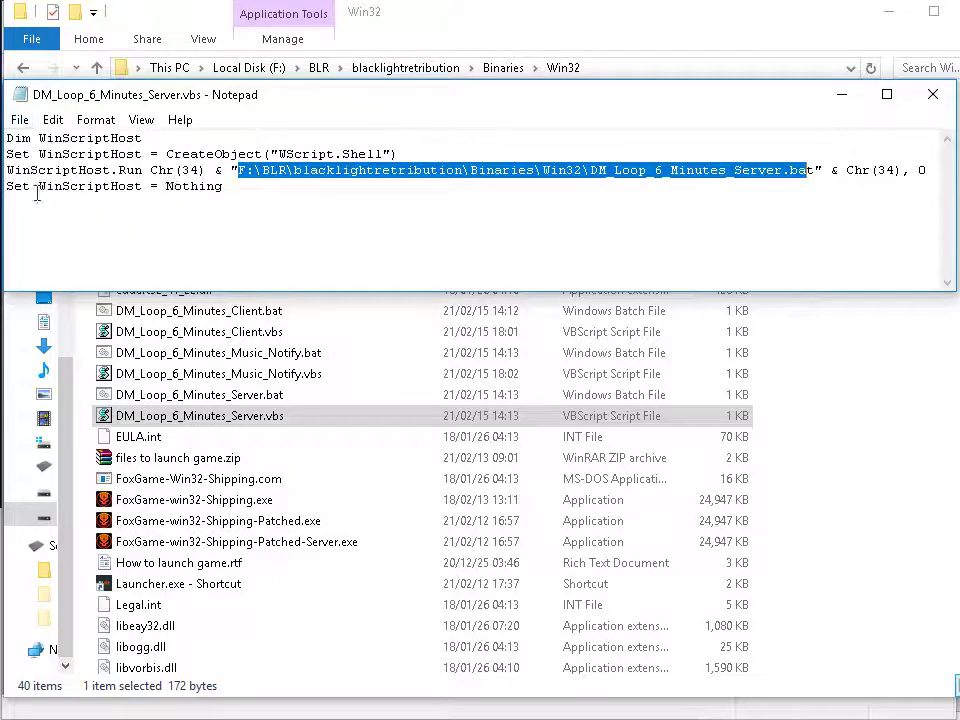
pyautogui.click(933, 98)
# Open DM_Loop_6_Minutes_Client.bat for editing and set the player name in its start line to Agent007
pyautogui.click(133, 398)
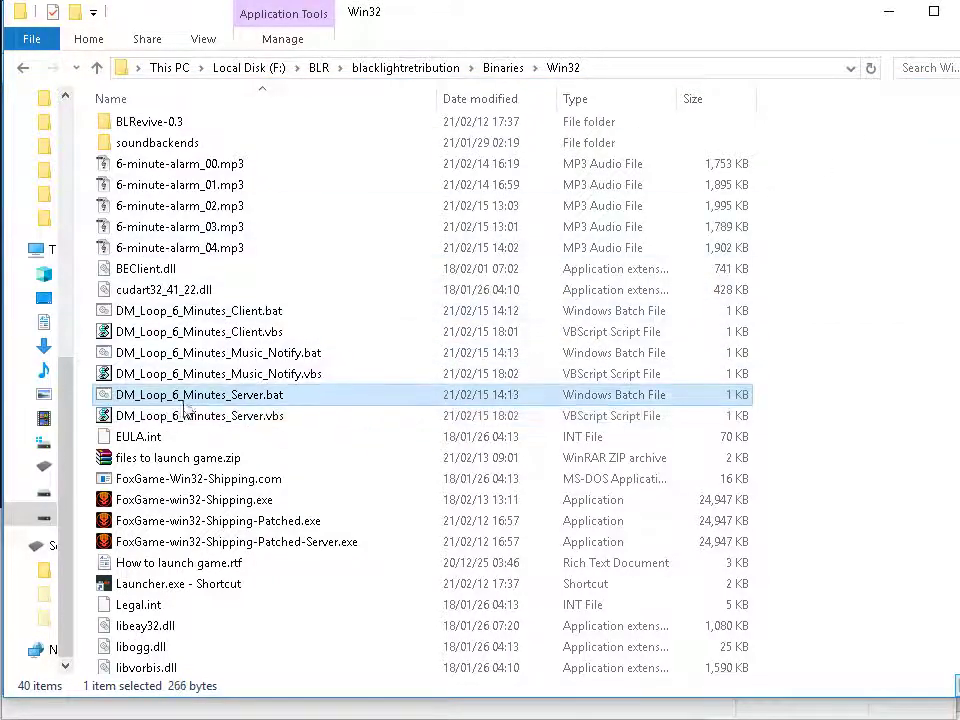
pyautogui.click(134, 313)
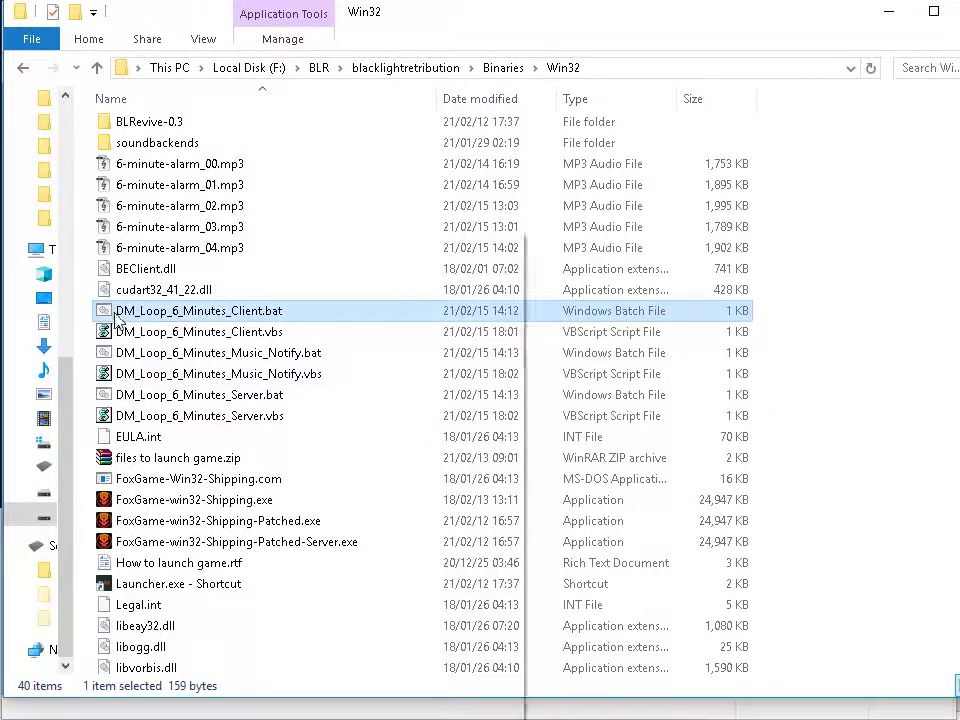
pyautogui.rightClick(116, 311)
pyautogui.click(157, 266)
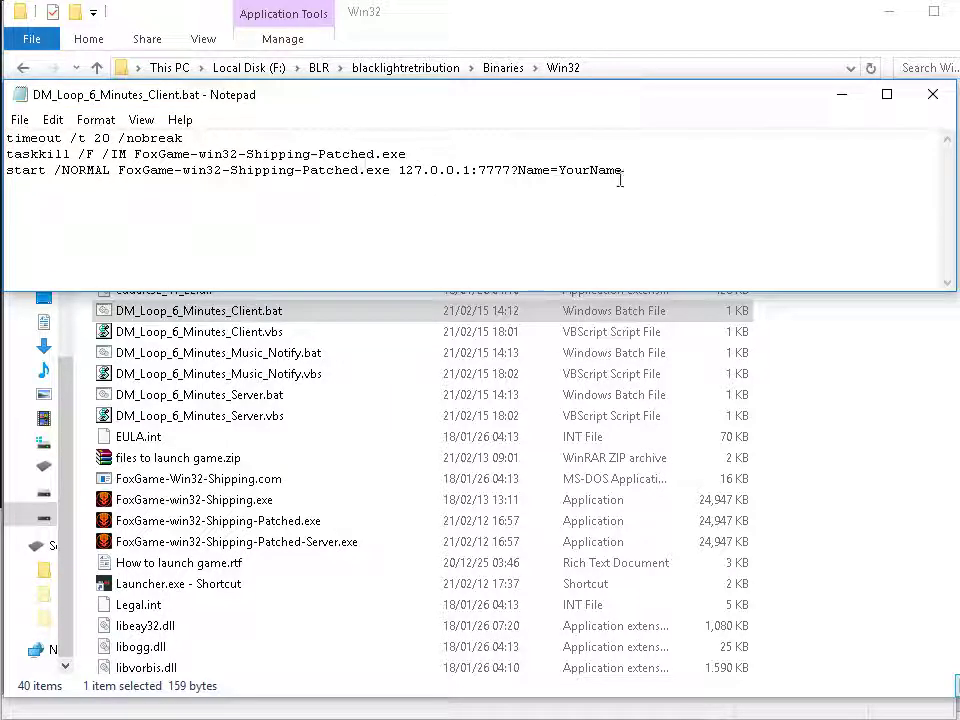
pyautogui.moveTo(559, 171); pyautogui.dragTo(632, 173)
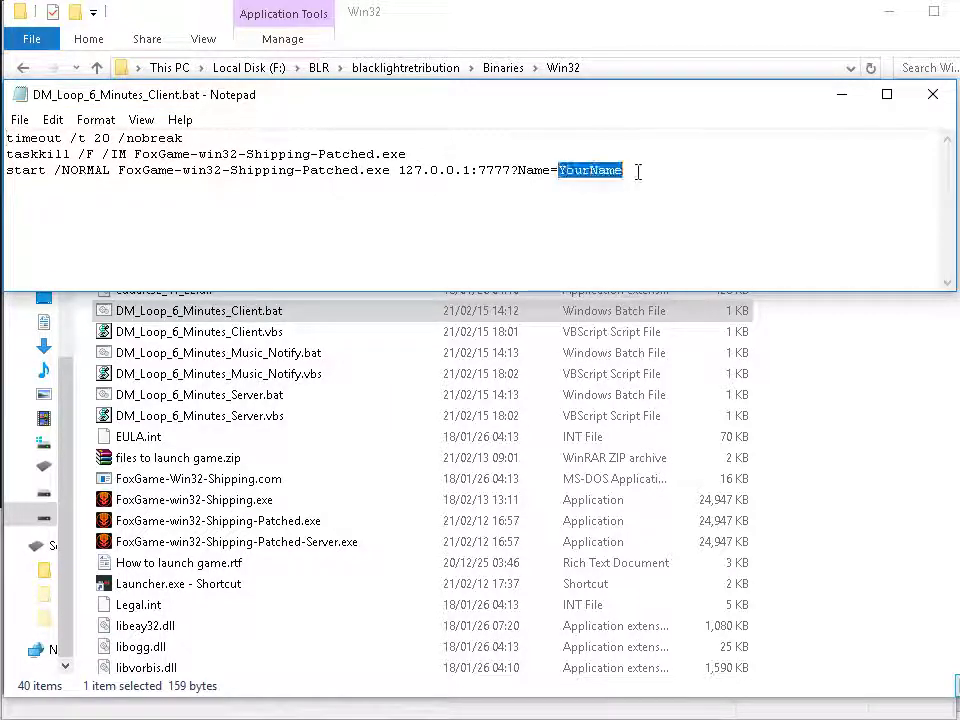
pyautogui.write('Agent007')
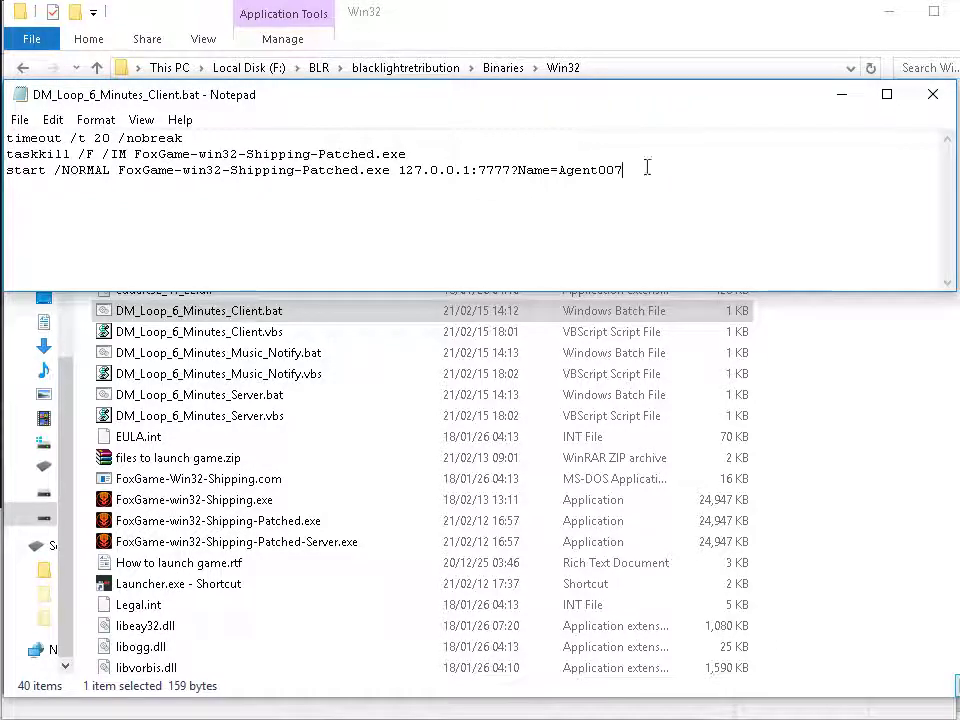
# Switch to the video tutorial txt!.txt notes and read the instructions on editing the client batch file for connecting to someone's server
pyautogui.hotkey('alt', 'Tab')
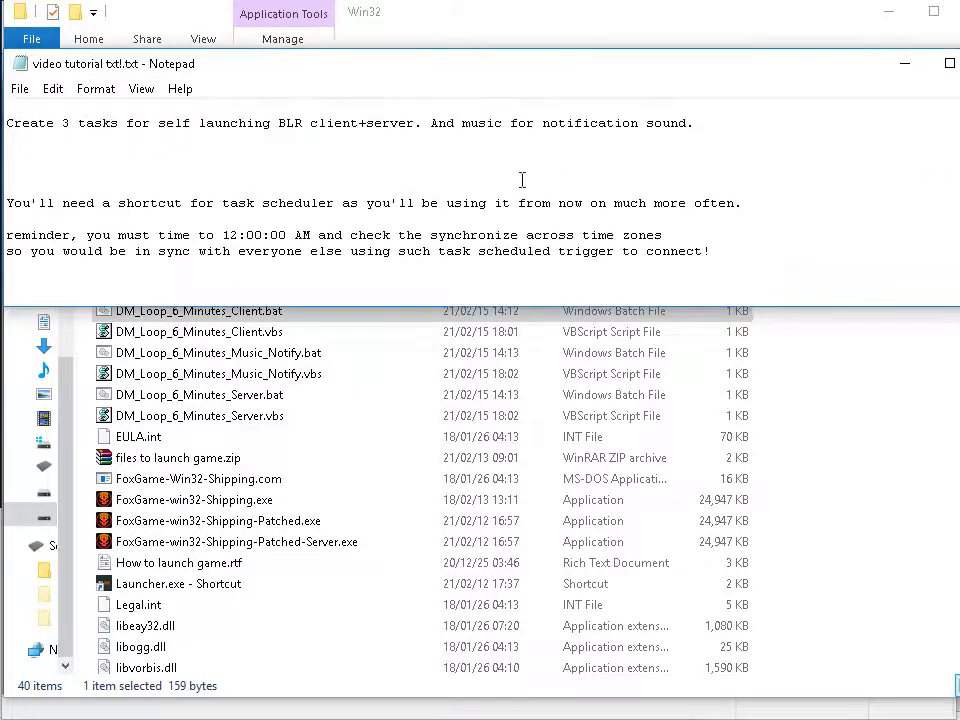
pyautogui.scroll(-10, 522, 179)
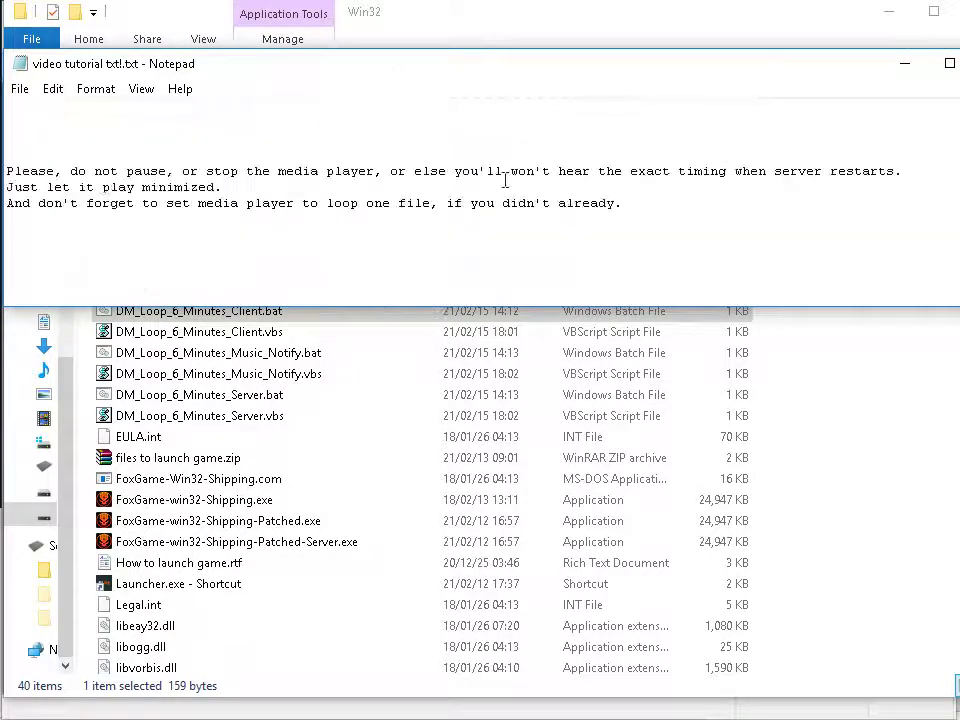
pyautogui.scroll(-10, 506, 180)
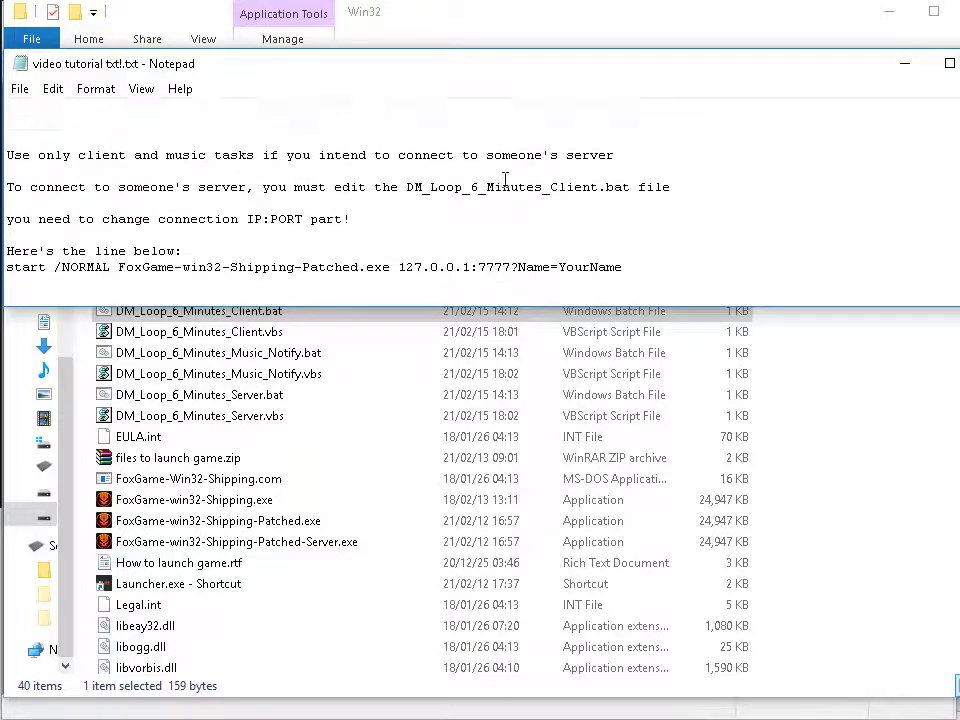
pyautogui.scroll(-1, 505, 180)
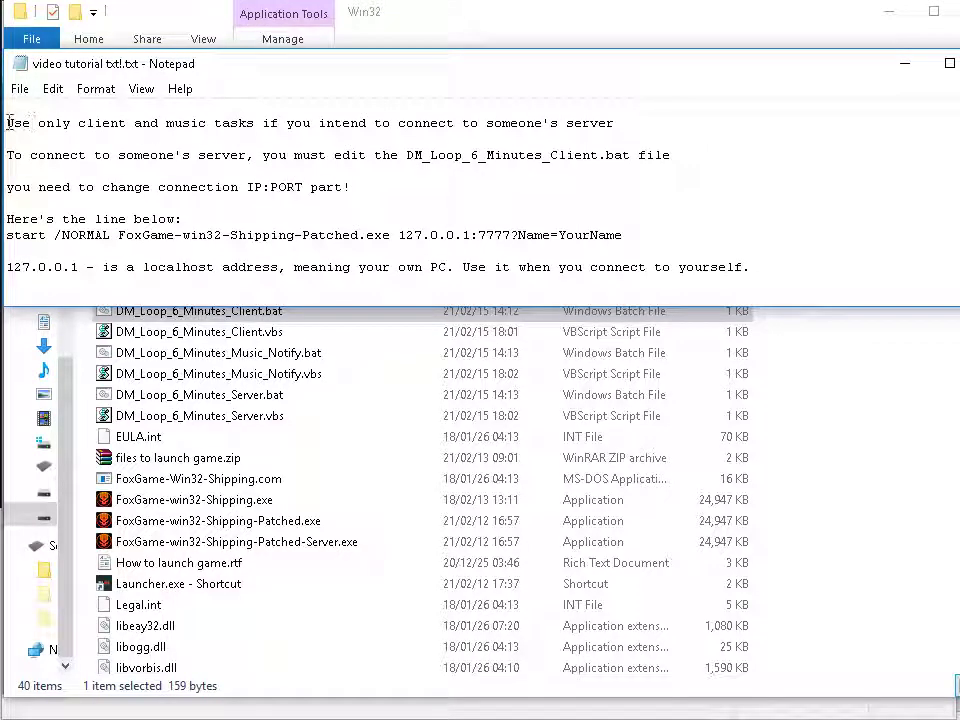
pyautogui.scroll(-1, 15, 139)
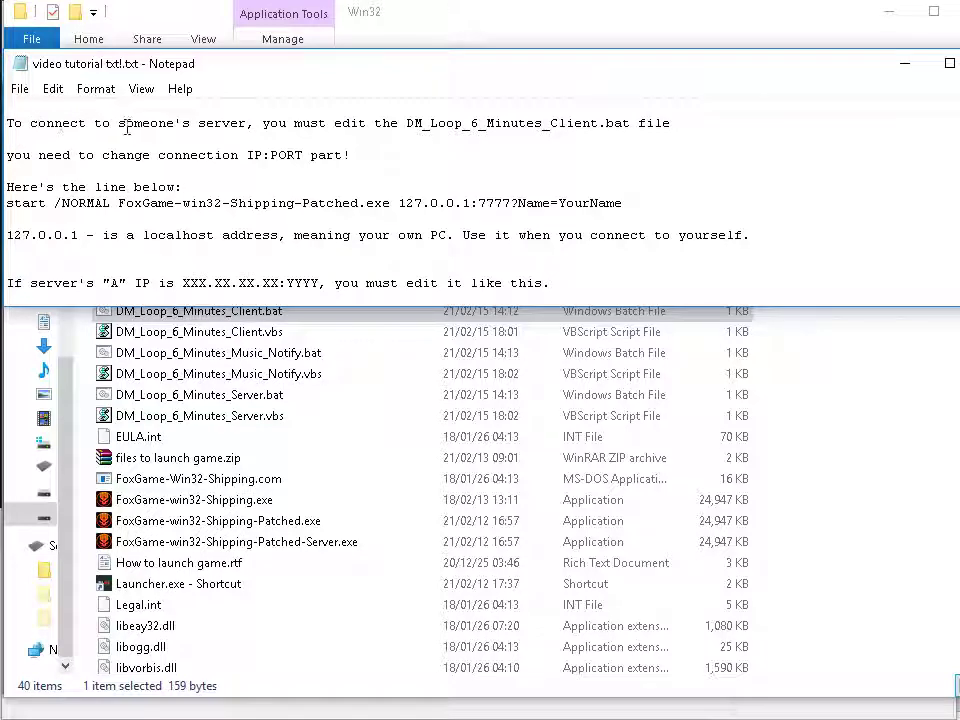
pyautogui.moveTo(18, 123); pyautogui.dragTo(705, 120)
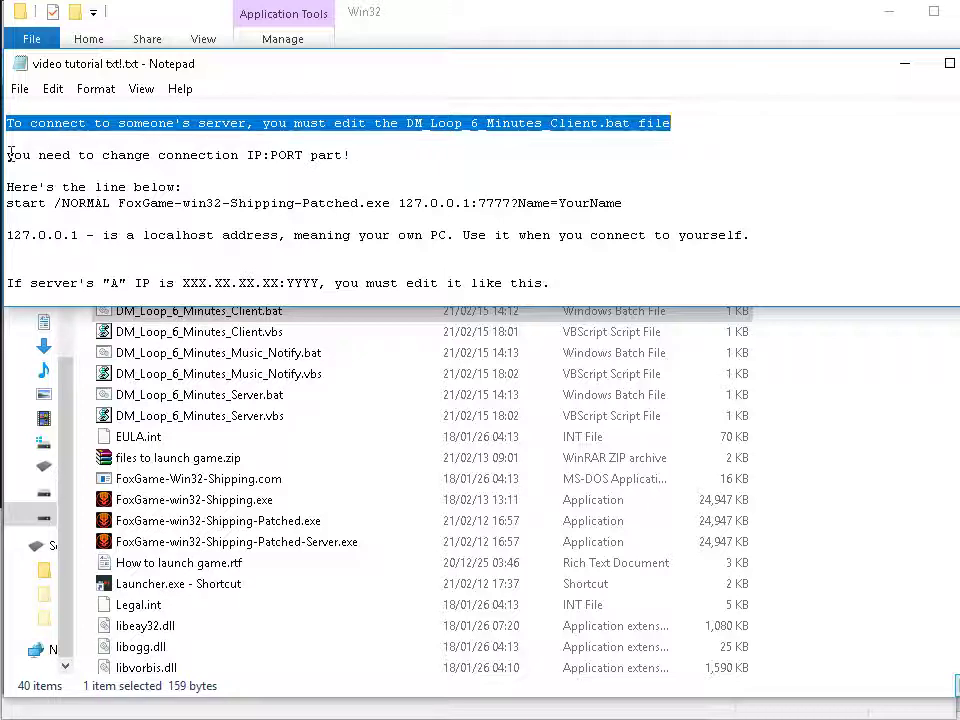
pyautogui.moveTo(8, 154); pyautogui.dragTo(371, 156)
pyautogui.scroll(-2, 371, 158)
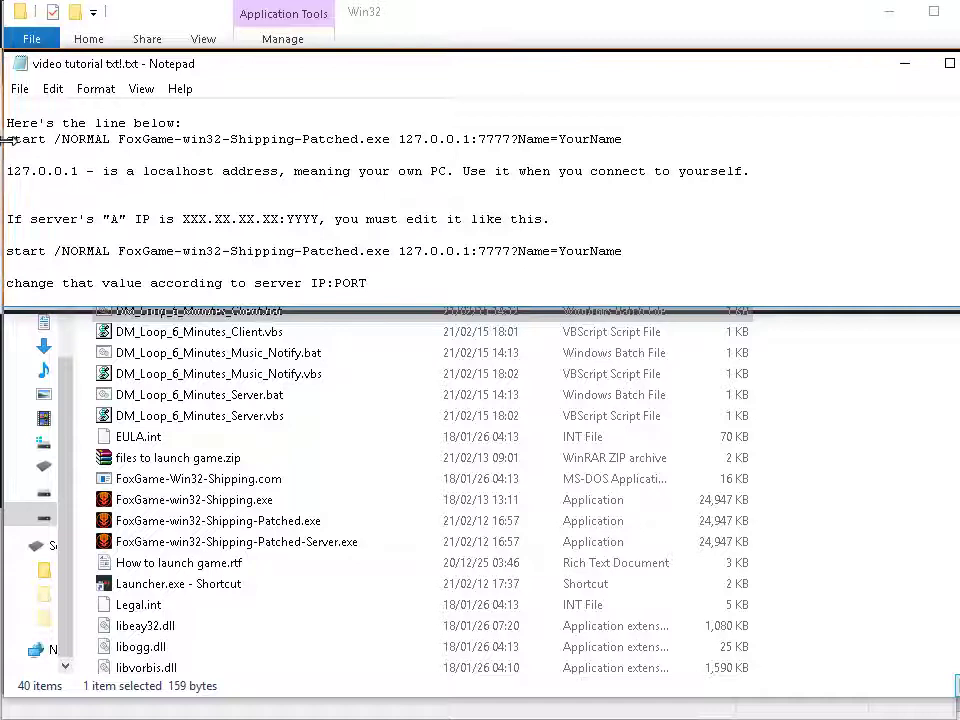
pyautogui.moveTo(71, 140); pyautogui.dragTo(633, 135)
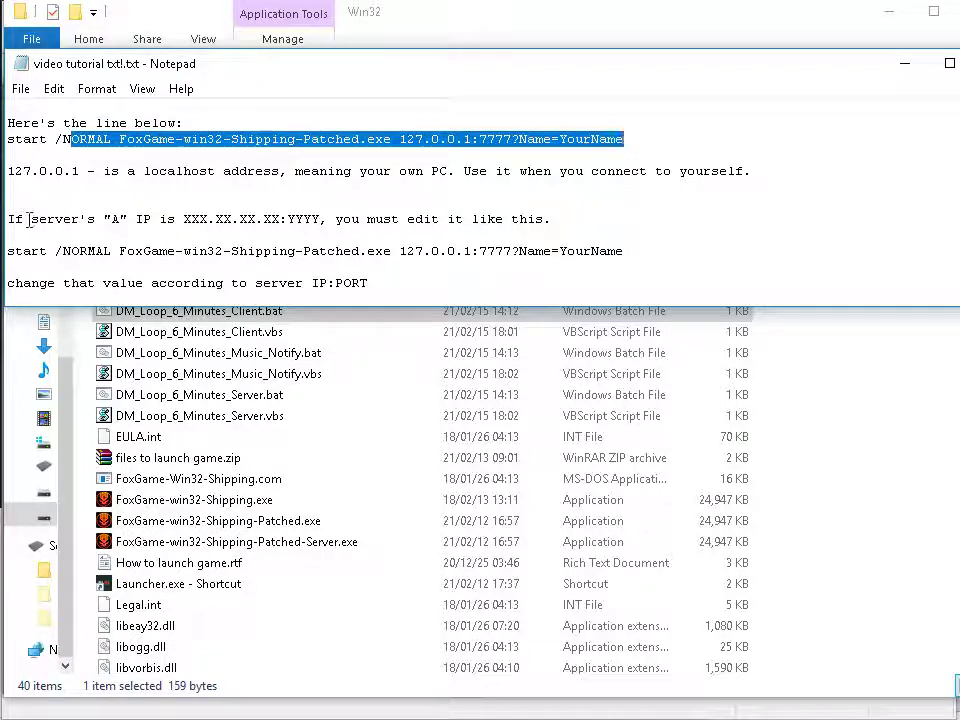
pyautogui.moveTo(31, 218); pyautogui.dragTo(100, 218)
pyautogui.click(166, 218)
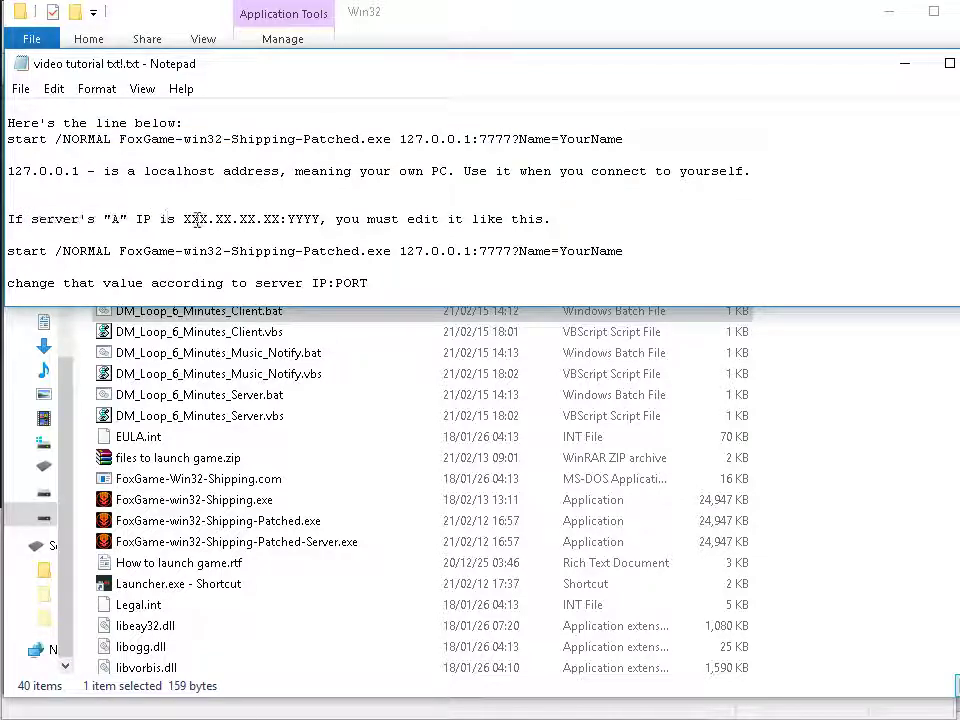
pyautogui.scroll(-1, 553, 221)
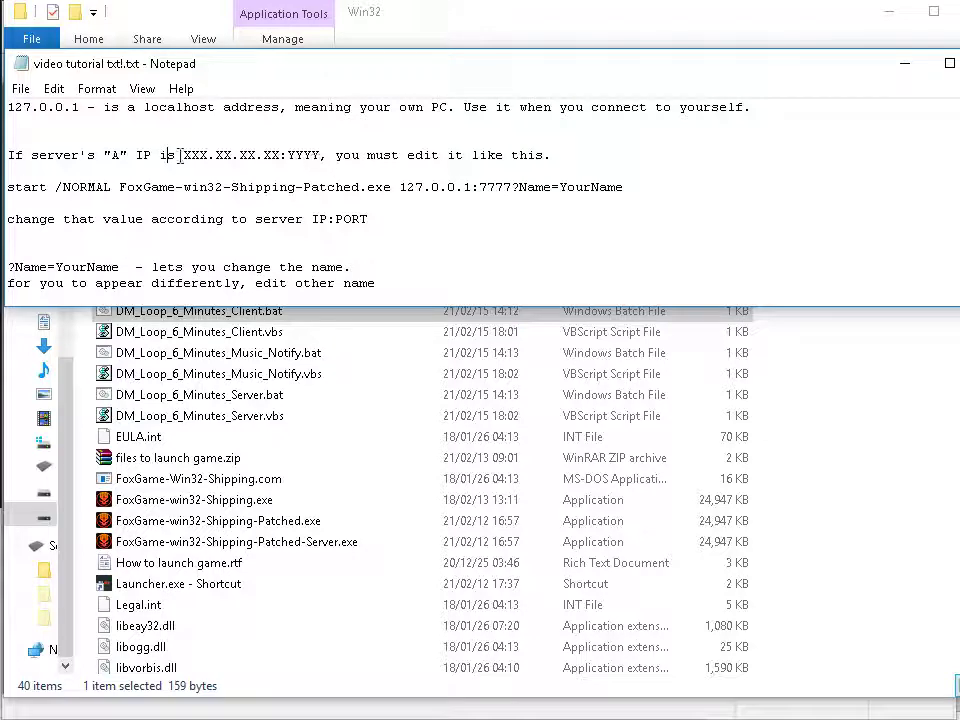
pyautogui.moveTo(184, 155); pyautogui.dragTo(287, 158)
pyautogui.hotkey('ctrl', 'c')
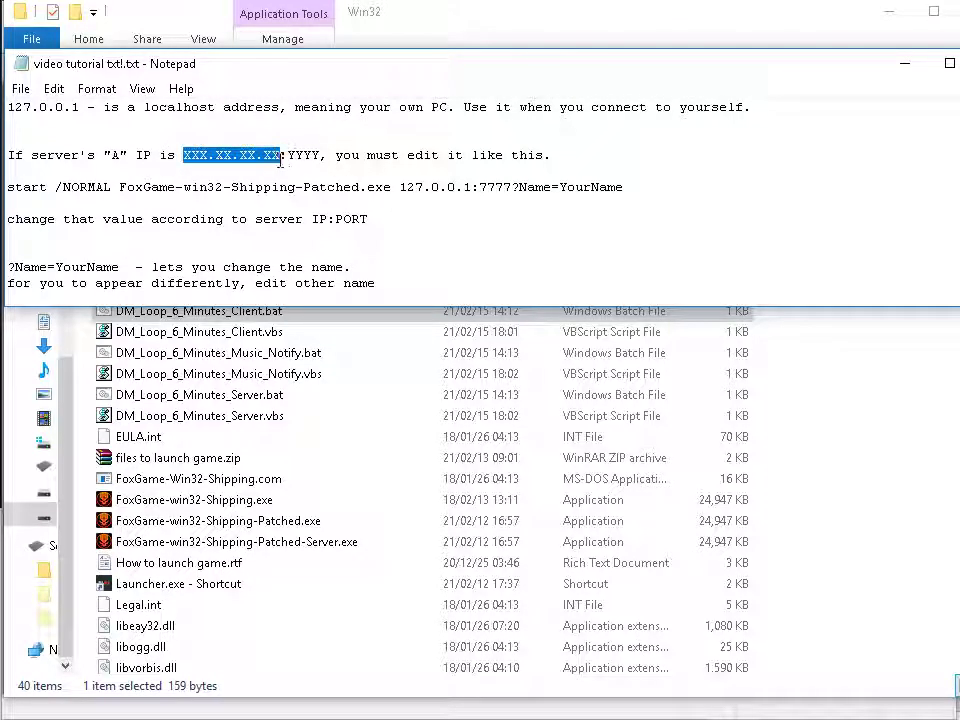
pyautogui.moveTo(400, 187); pyautogui.dragTo(424, 190)
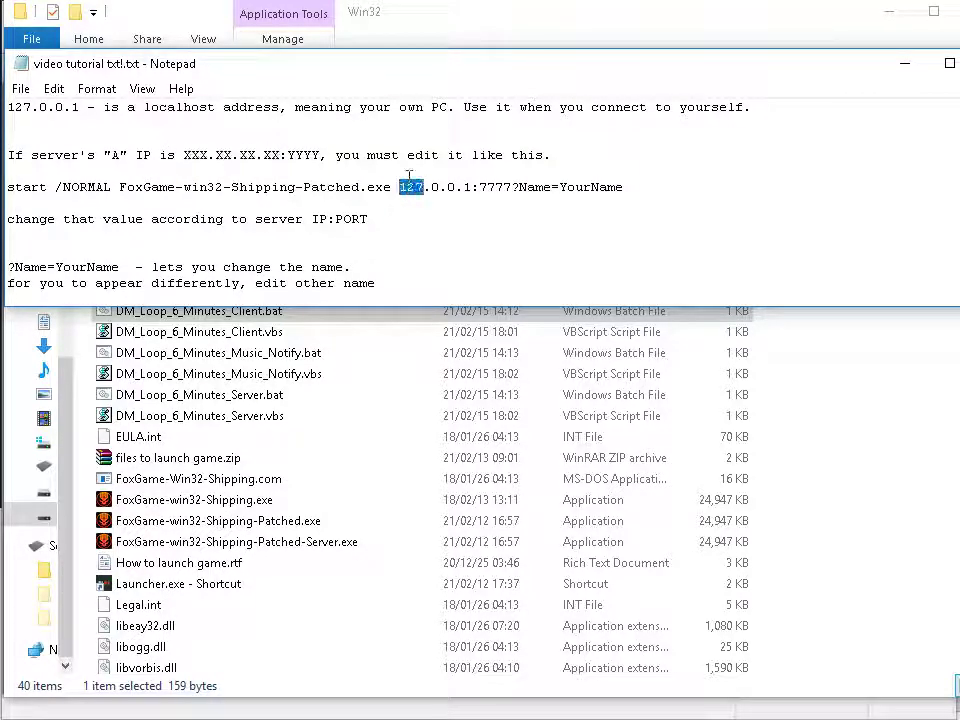
pyautogui.hotkey('ctrl', 'v')
pyautogui.doubleClick(291, 157)
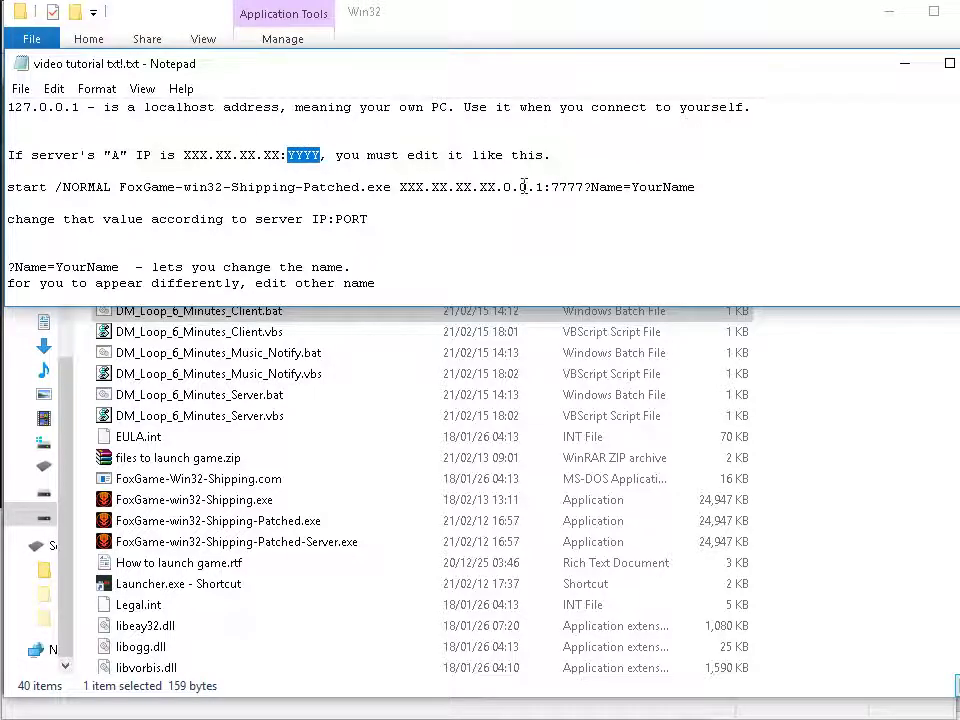
pyautogui.hotkey('ctrl', 'z')
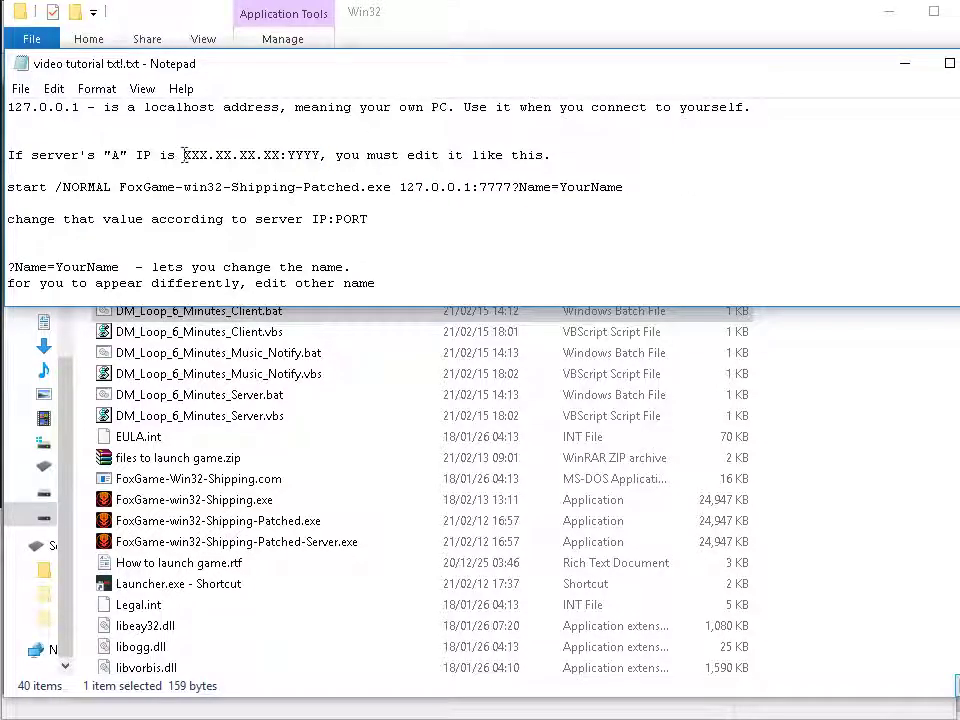
# Replace the address and port in the notes' example start line for server "A" with XXX.XX.XX.XX:YYYY
pyautogui.moveTo(184, 155); pyautogui.dragTo(320, 155)
pyautogui.hotkey('ctrl', 'c')
pyautogui.moveTo(400, 187); pyautogui.dragTo(511, 187)
pyautogui.hotkey('ctrl', 'v')
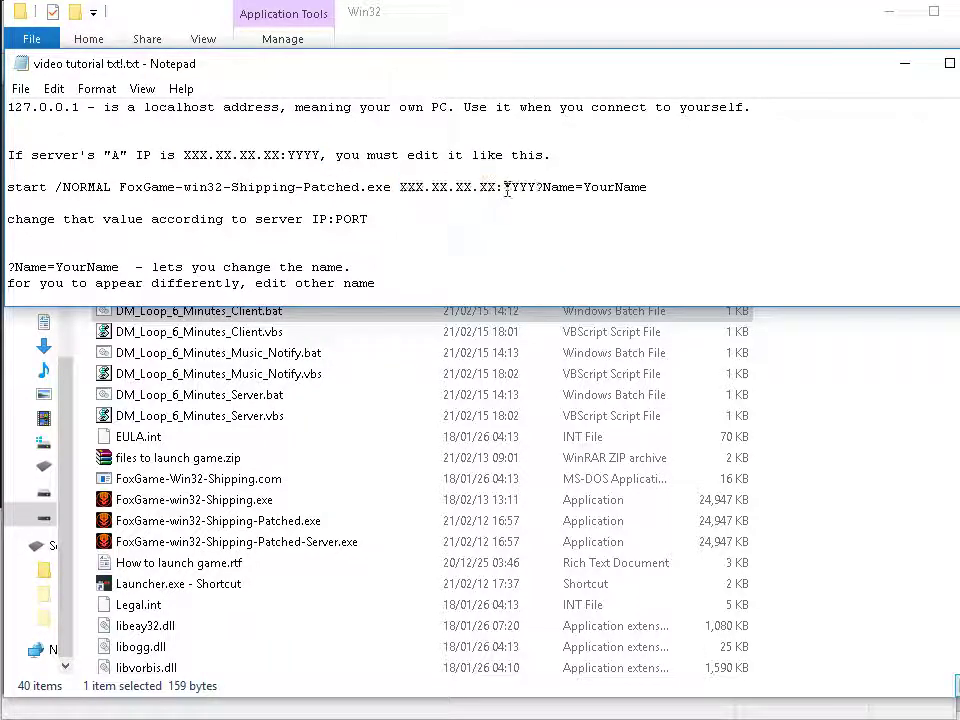
pyautogui.doubleClick(507, 187)
pyautogui.click(597, 187)
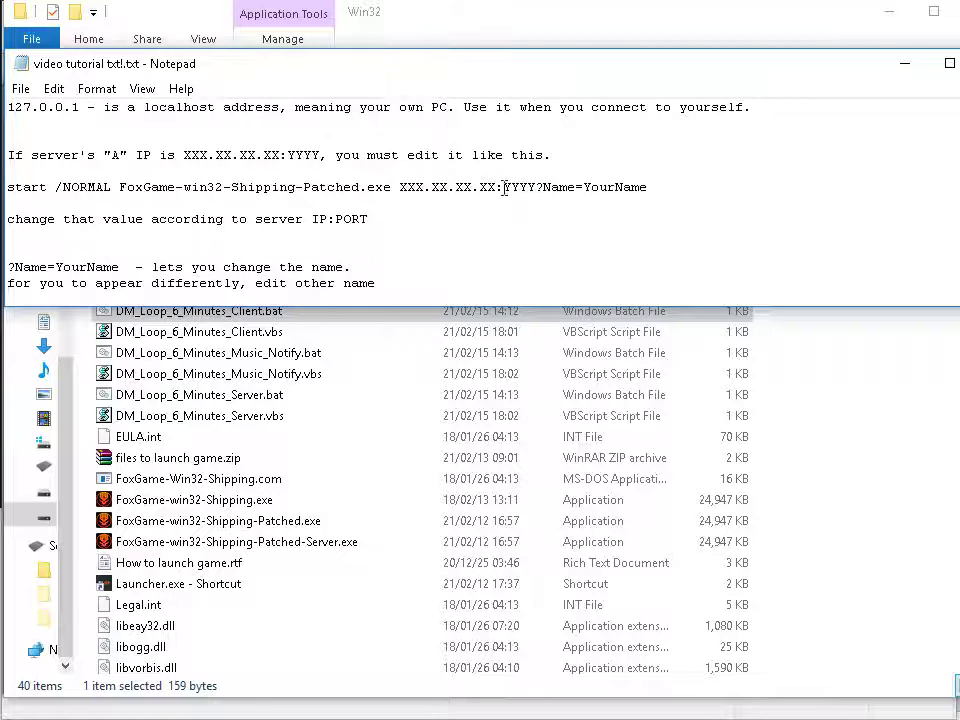
# Set the player name in the notes' example start line for server "A" to Agent007
pyautogui.scroll(-1, 540, 199)
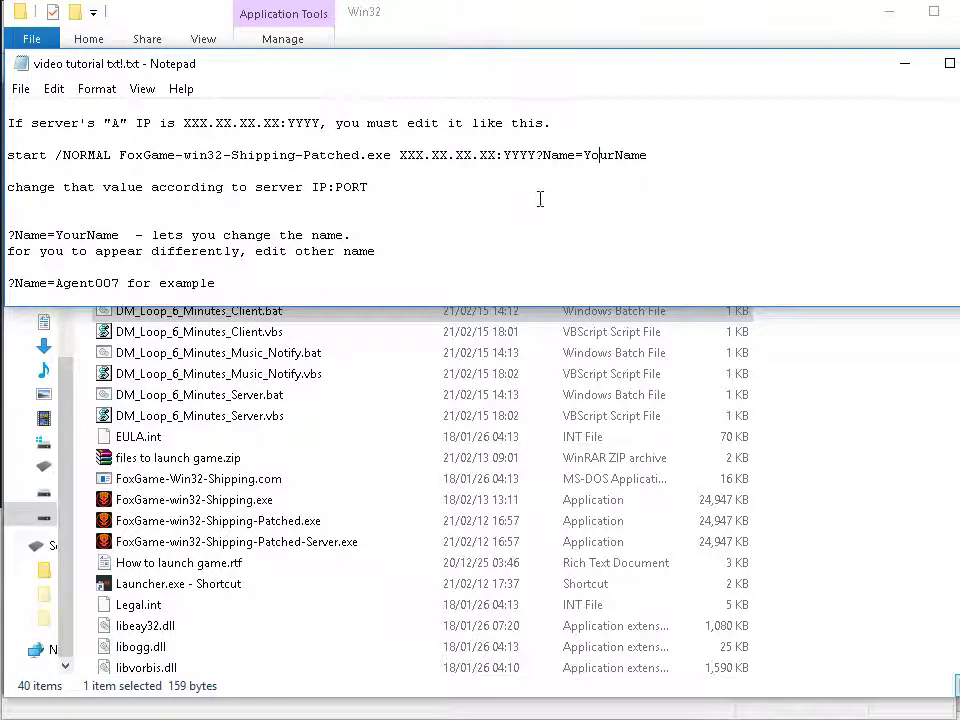
pyautogui.scroll(1, 583, 186)
pyautogui.moveTo(583, 187); pyautogui.dragTo(690, 190)
pyautogui.write('A')
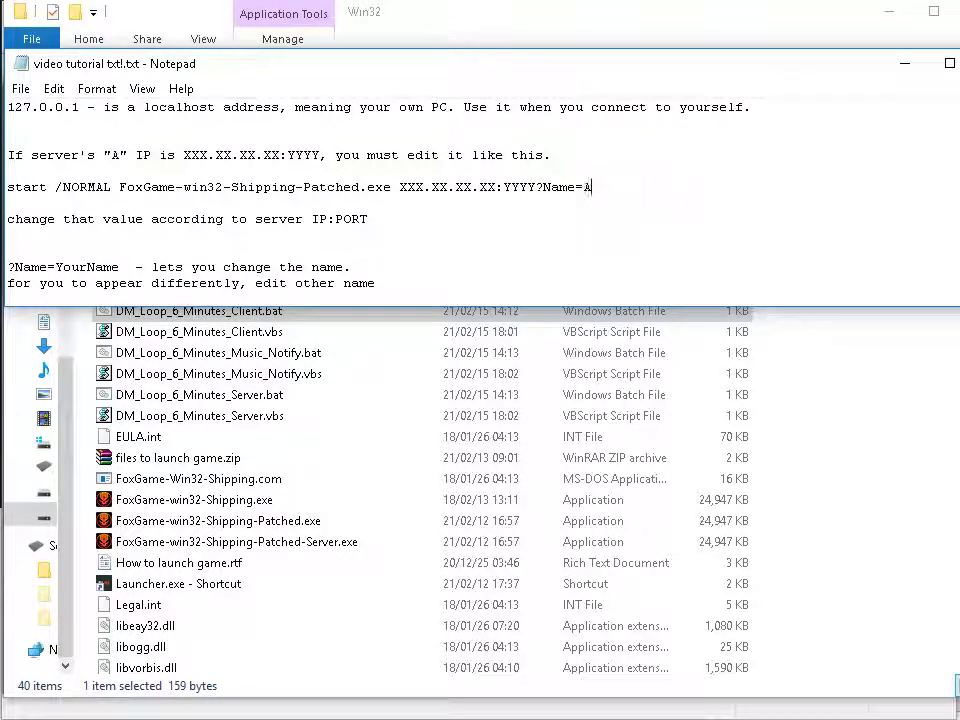
pyautogui.write('gent00')
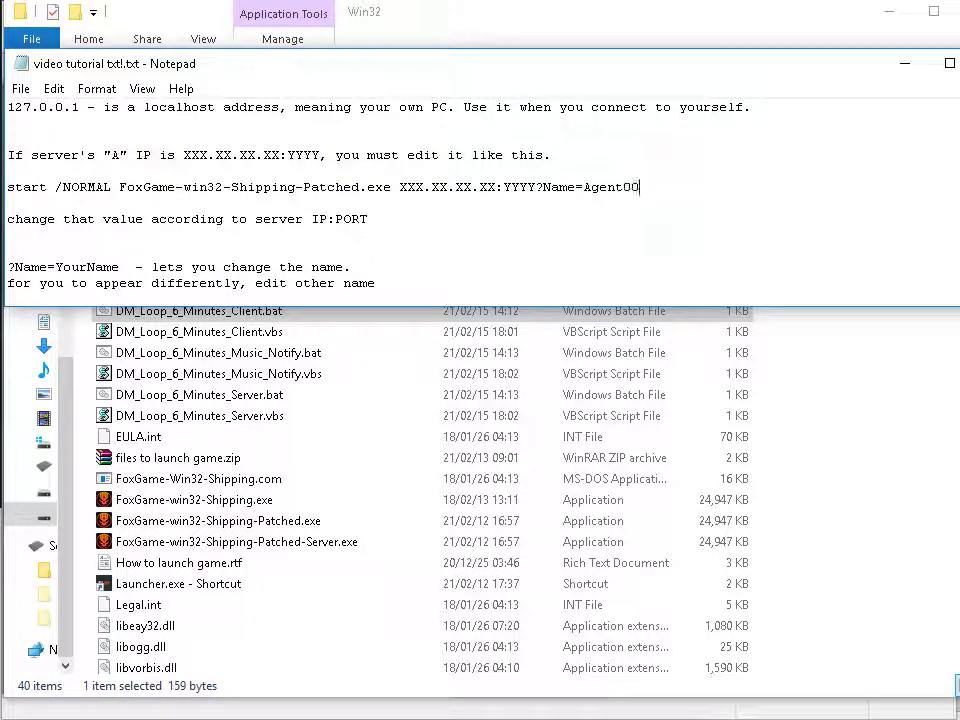
pyautogui.write('7')
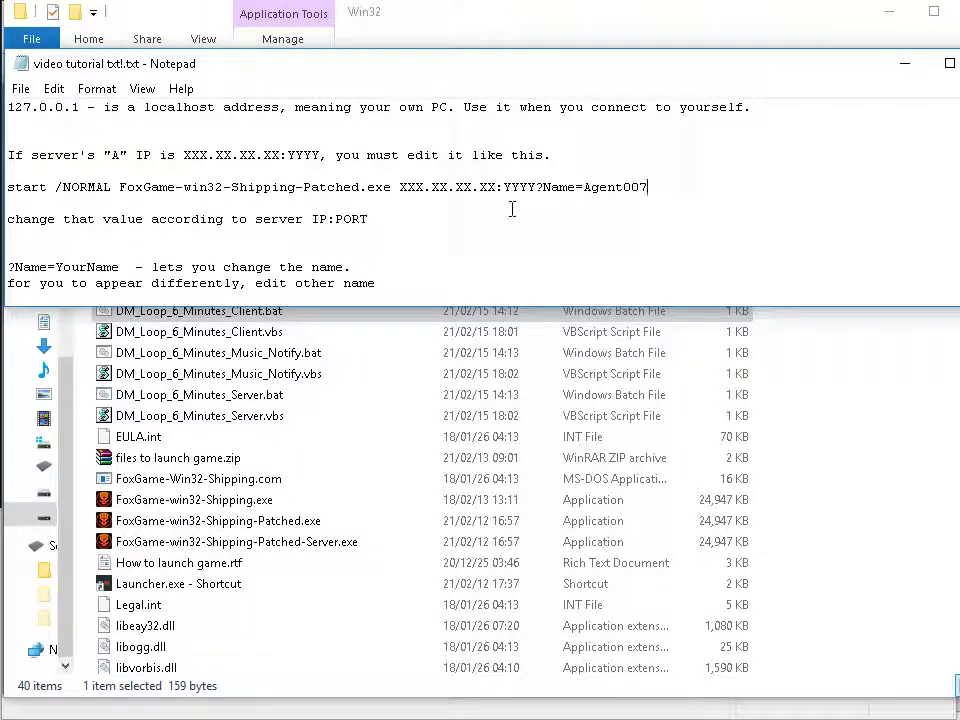
# Switch to DM_Loop_6_Minutes_Client.bat and append the note "we keep the 127.0.0.1" after the player name in its start line
pyautogui.scroll(8, 478, 215)
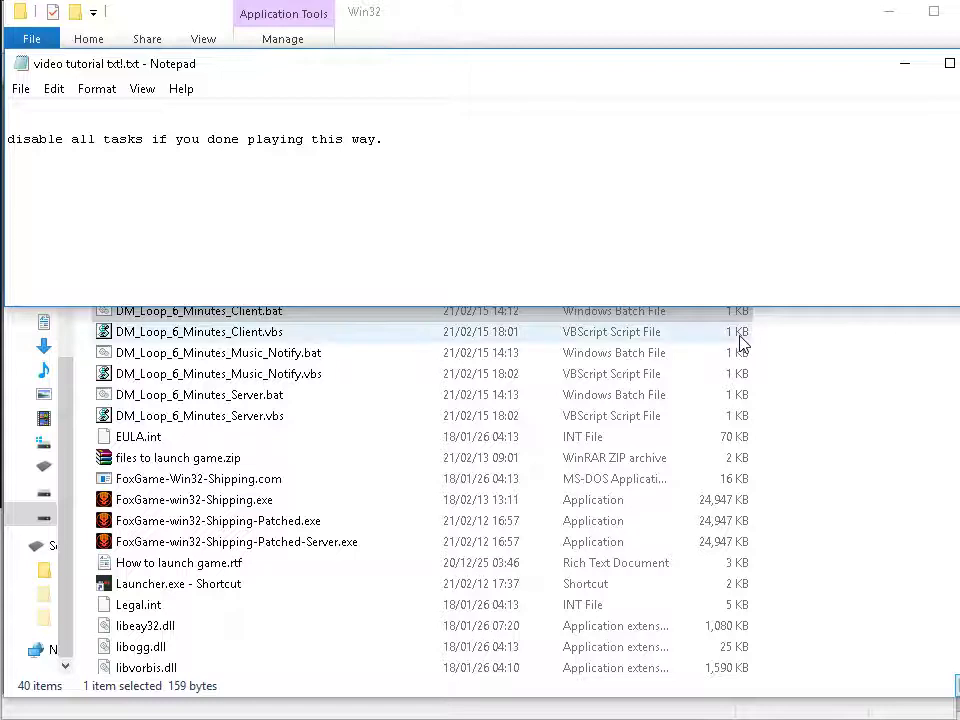
pyautogui.hotkey('alt', 'Tab')
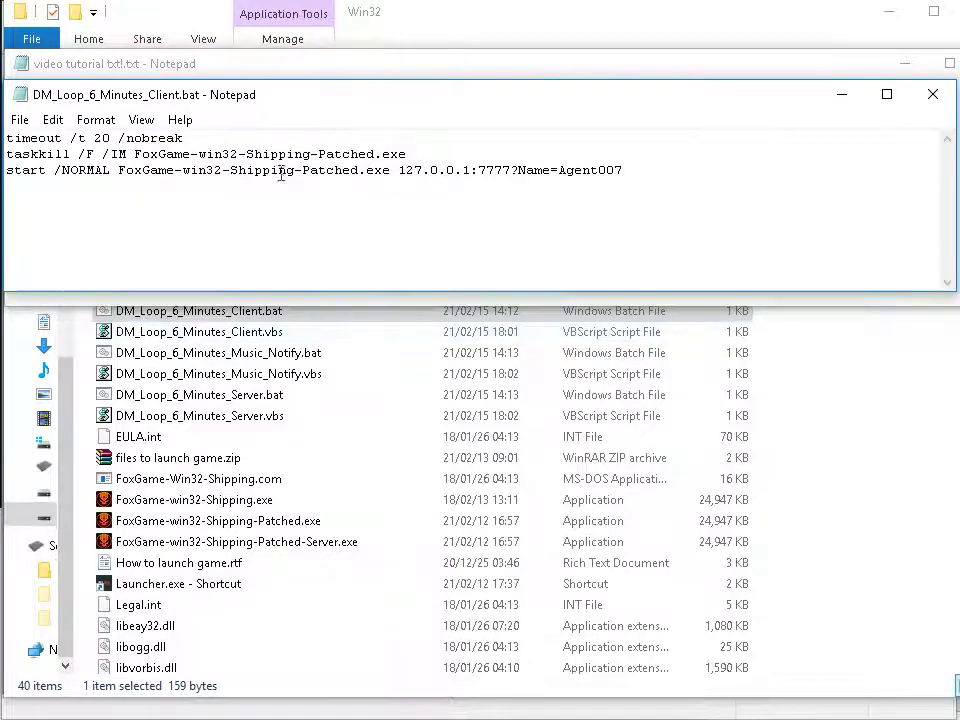
pyautogui.moveTo(327, 175); pyautogui.dragTo(550, 172)
pyautogui.click(664, 170)
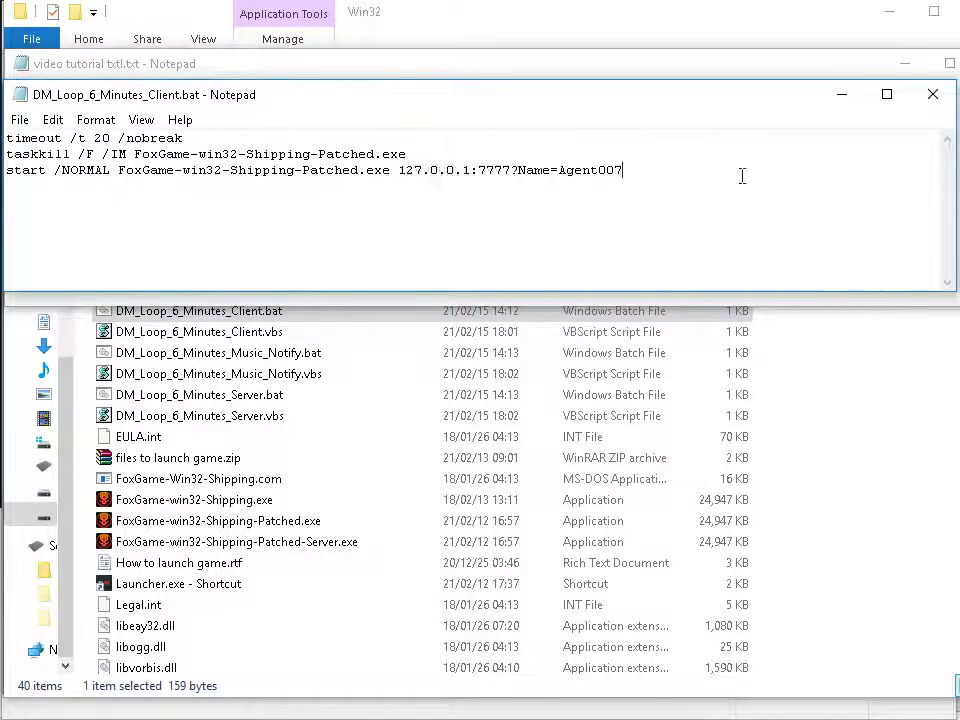
pyautogui.press('BackSpace')
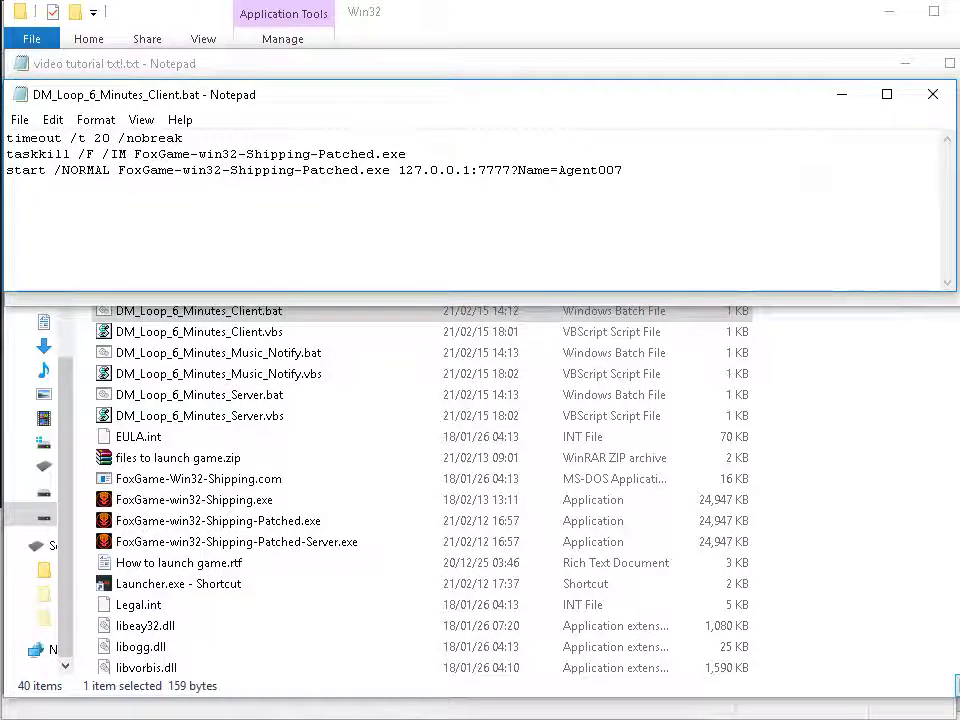
pyautogui.write('we keep ')
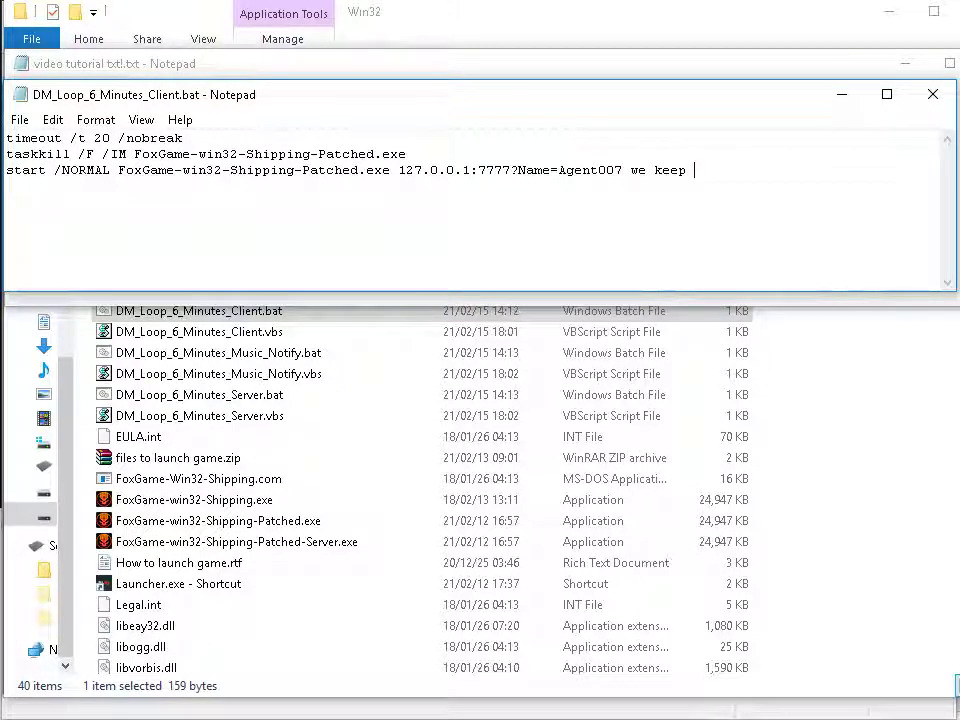
pyautogui.write('the 127')
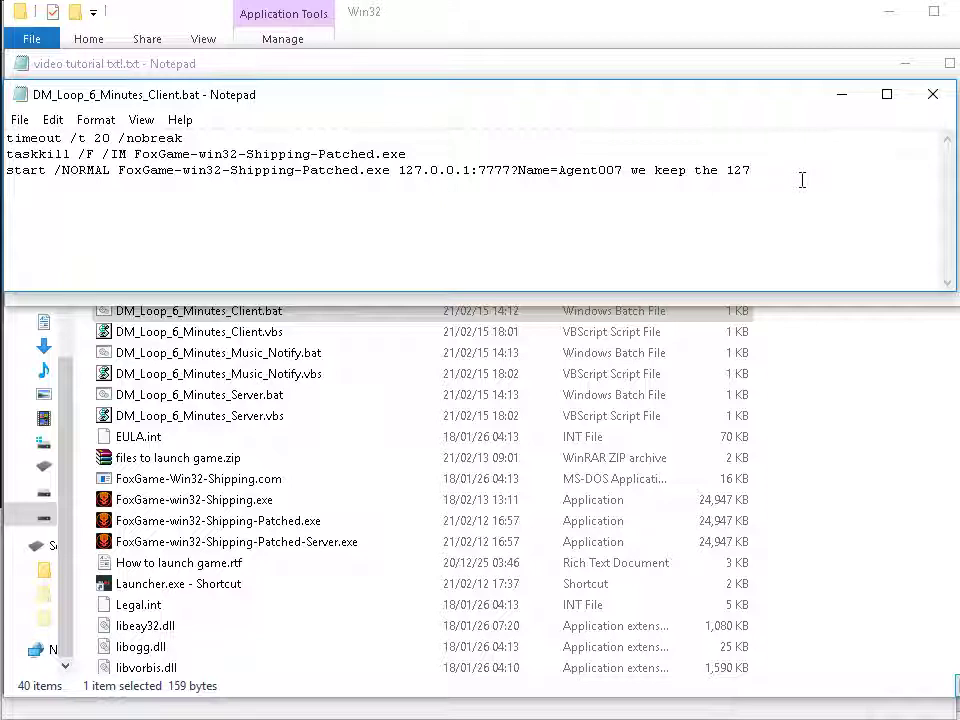
pyautogui.moveTo(403, 170); pyautogui.dragTo(478, 170)
pyautogui.hotkey('ctrl', 'c')
pyautogui.moveTo(729, 170); pyautogui.dragTo(767, 170)
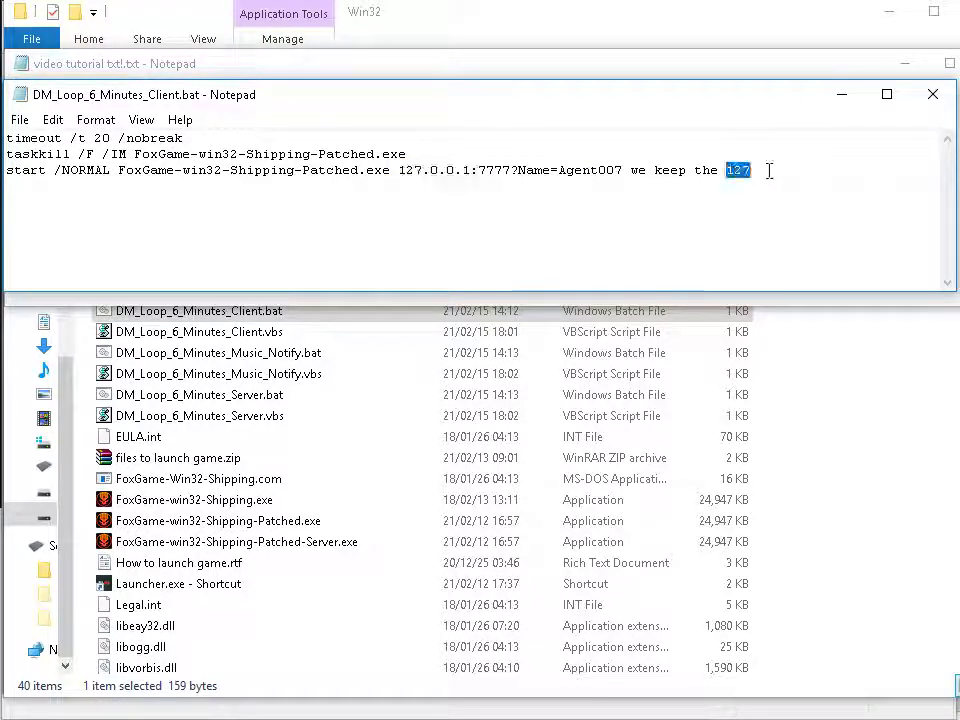
pyautogui.hotkey('ctrl', 'v')
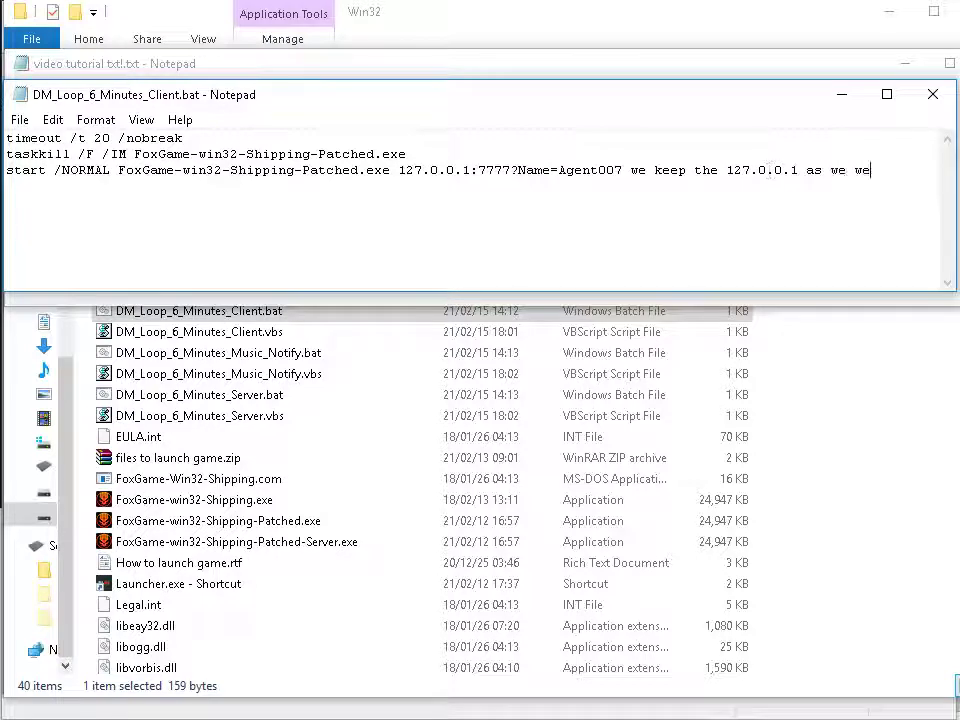
# Continue the note in the client batch file with "as we will play on our own server for botplay"
pyautogui.press('BackSpace')
pyautogui.write('ill play ')
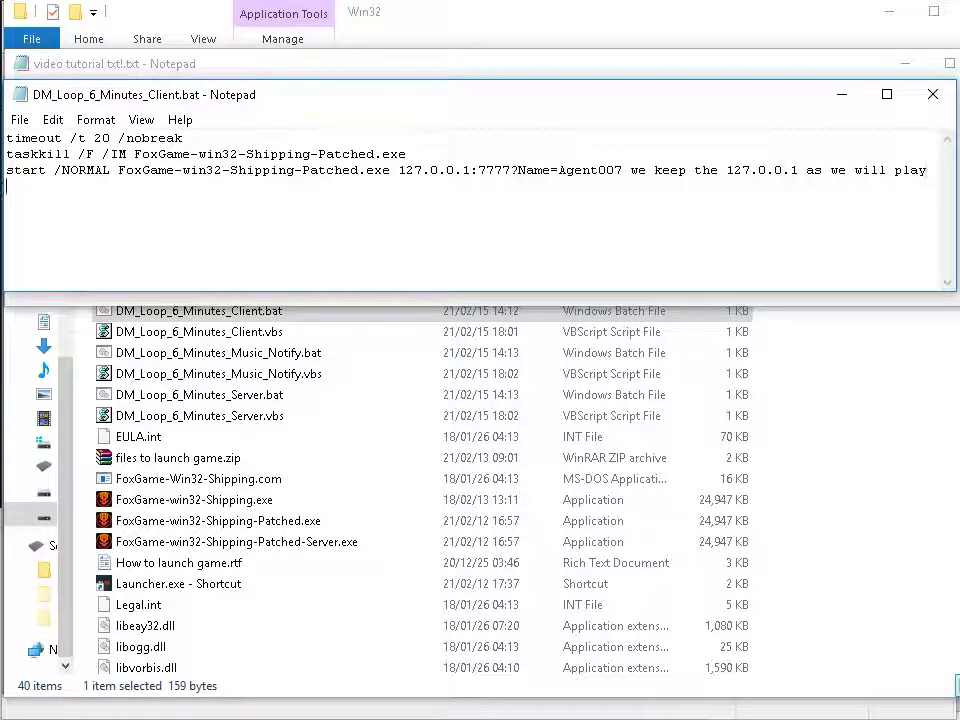
pyautogui.write('on our own s')
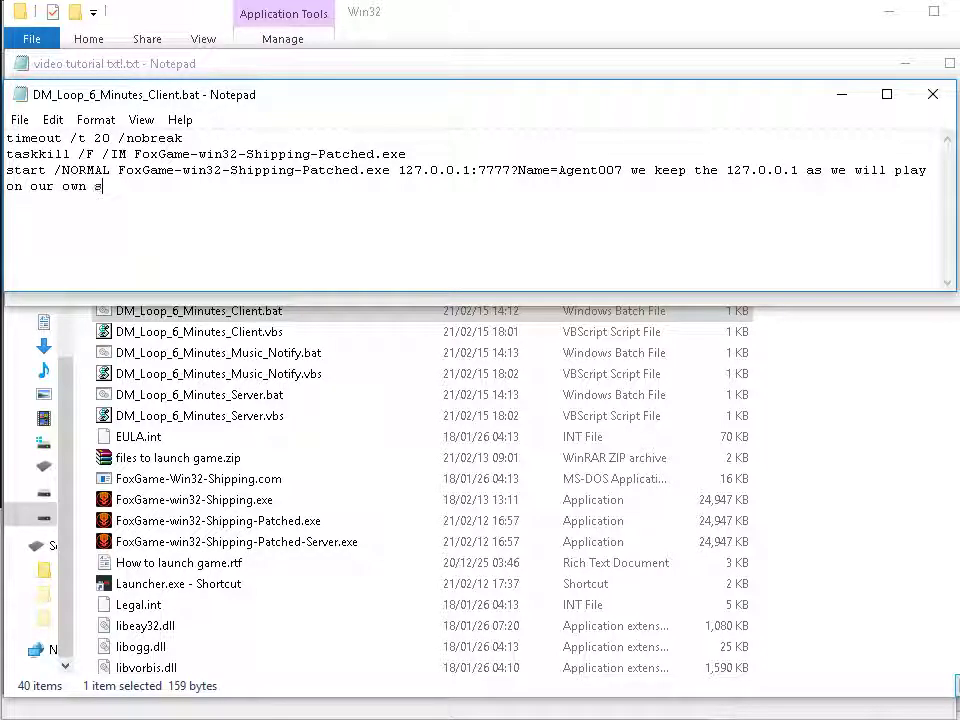
pyautogui.write('erver for bot')
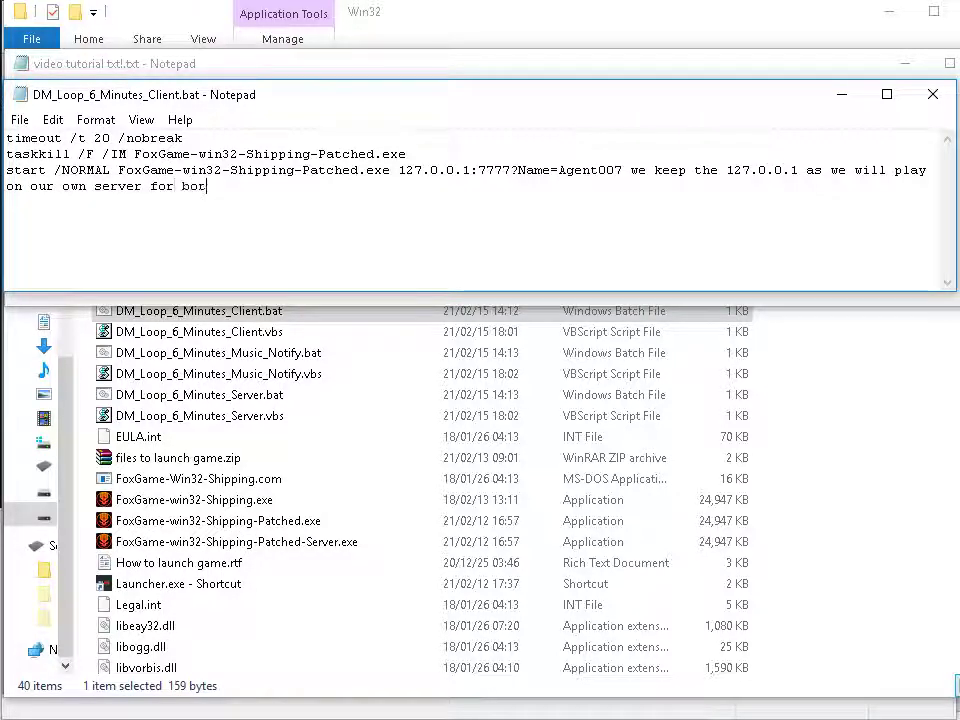
pyautogui.write('play')
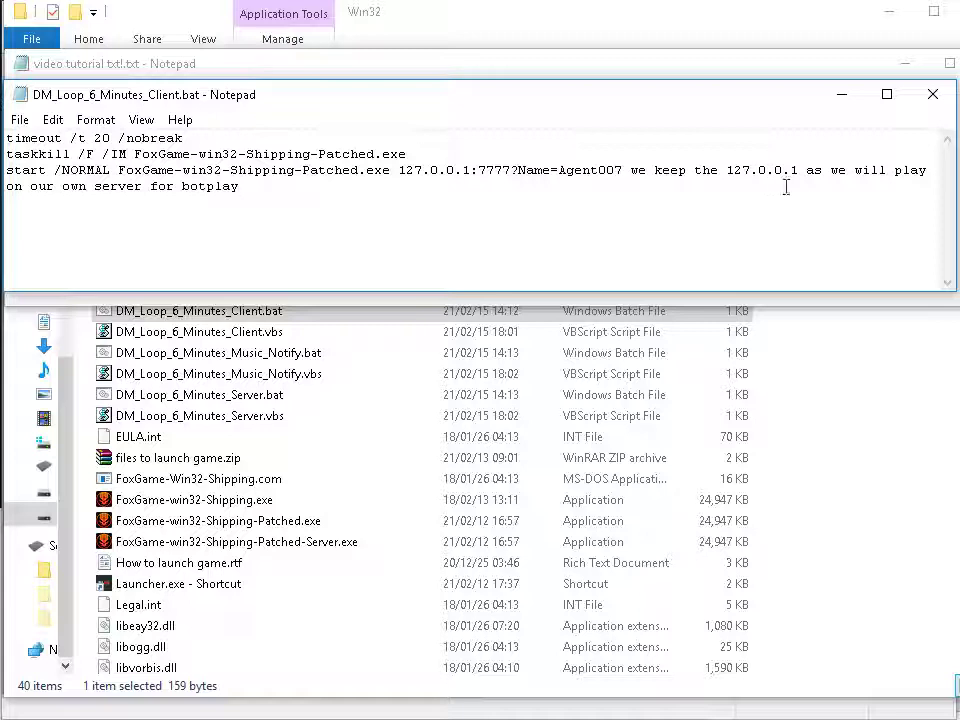
# Delete the note after Agent007 in the client batch file, then save and close the file
pyautogui.moveTo(674, 177)
pyautogui.mouseDown()
pyautogui.moveTo(627, 175)
pyautogui.moveTo(660, 184)
pyautogui.mouseUp()
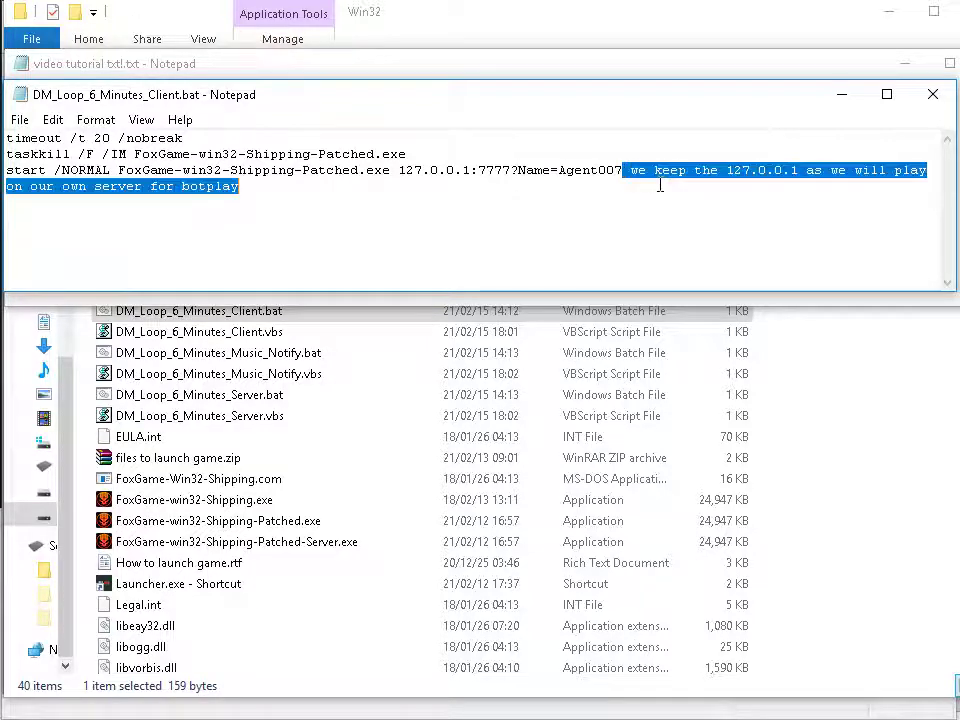
pyautogui.press('BackSpace')
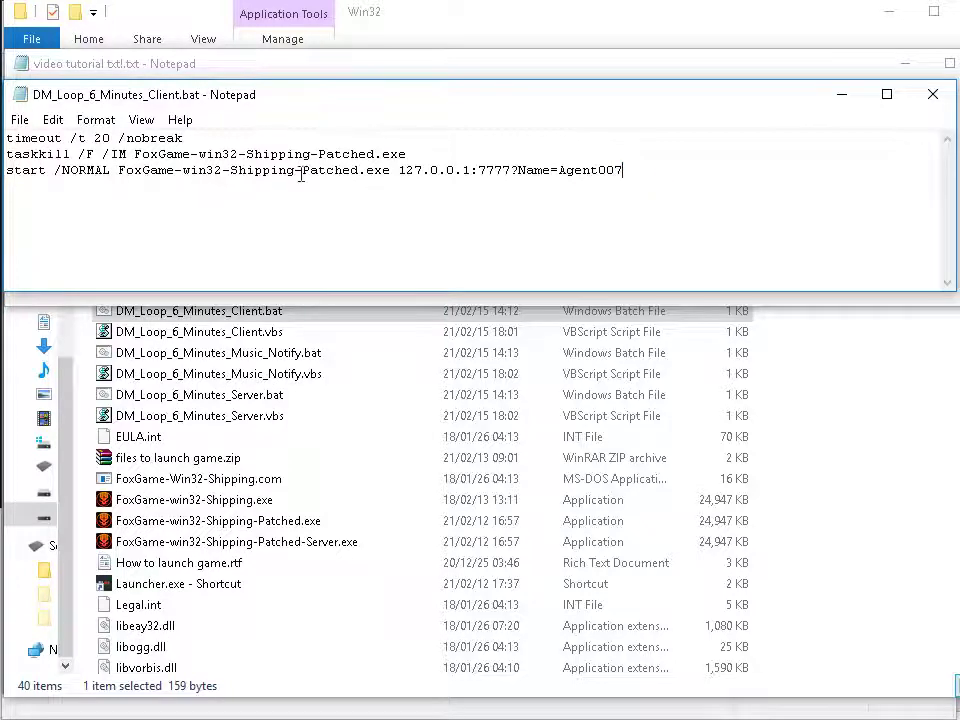
pyautogui.click(20, 120)
pyautogui.click(35, 185)
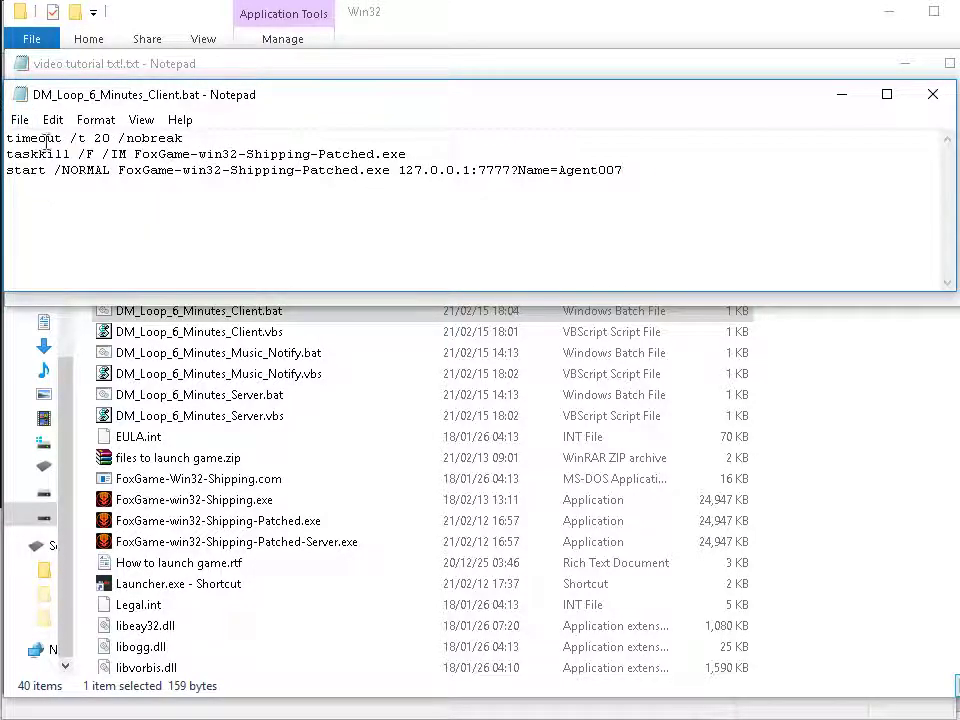
pyautogui.click(934, 97)
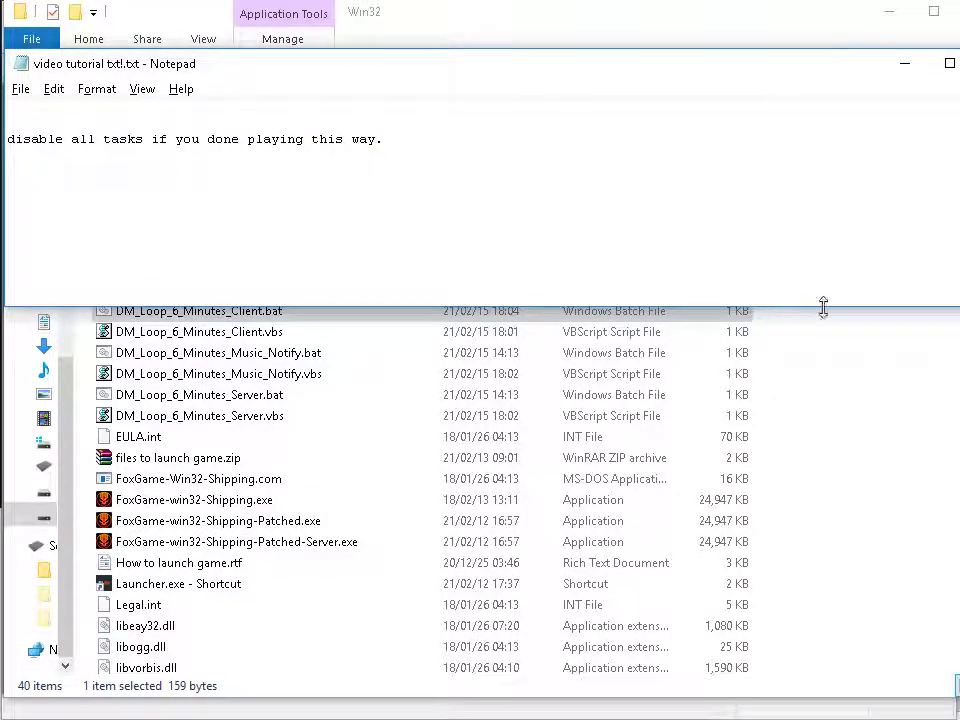
# Return to the Win32 folder and open DM_Loop_6_Minutes_Music_Notify.bat for editing
pyautogui.scroll(-3, 823, 249)
pyautogui.scroll(3, 820, 265)
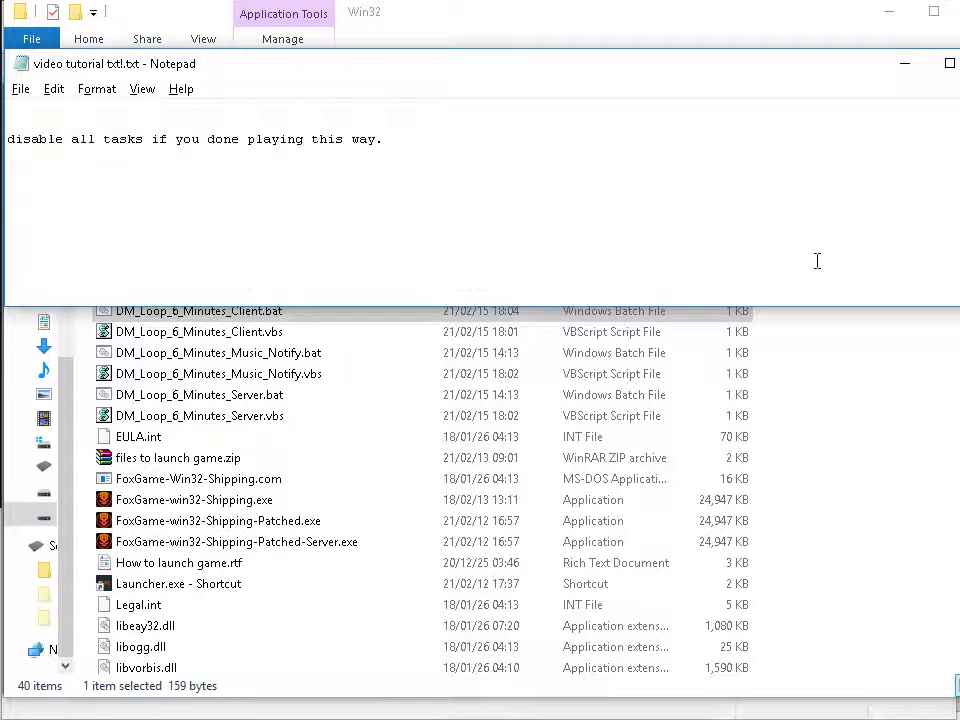
pyautogui.scroll(-3, 830, 290)
pyautogui.click(705, 338)
pyautogui.click(650, 358)
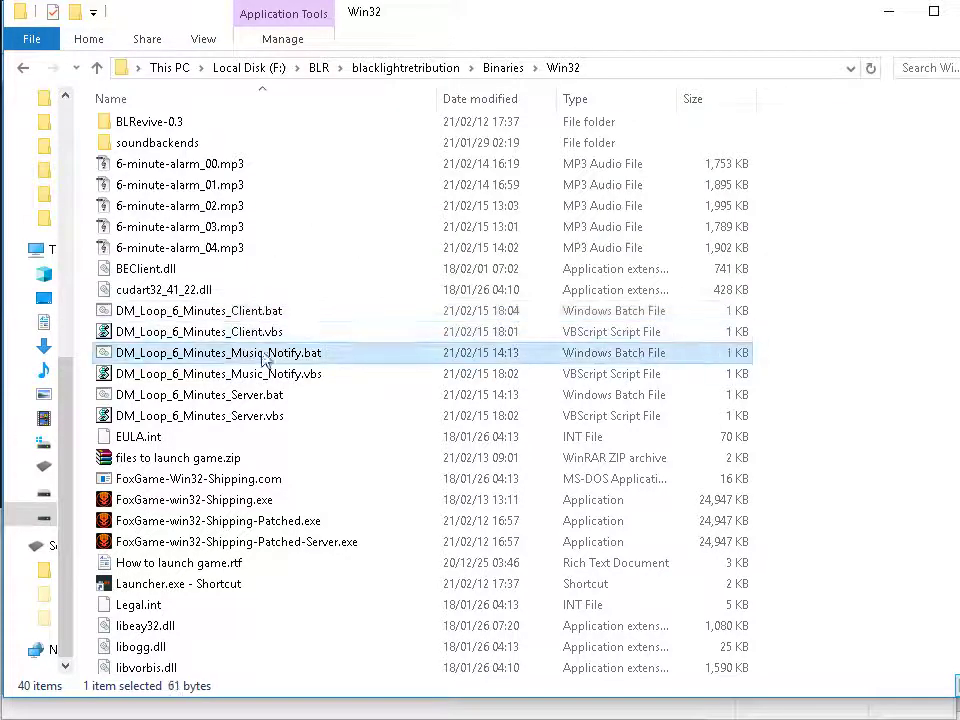
pyautogui.rightClick(307, 362)
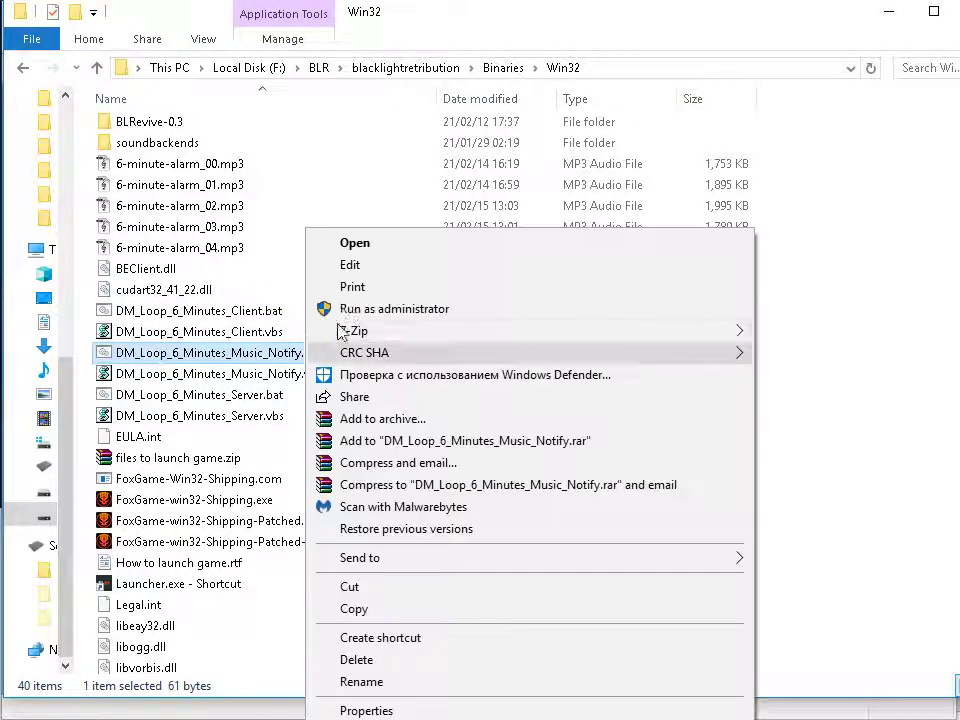
pyautogui.click(339, 264)
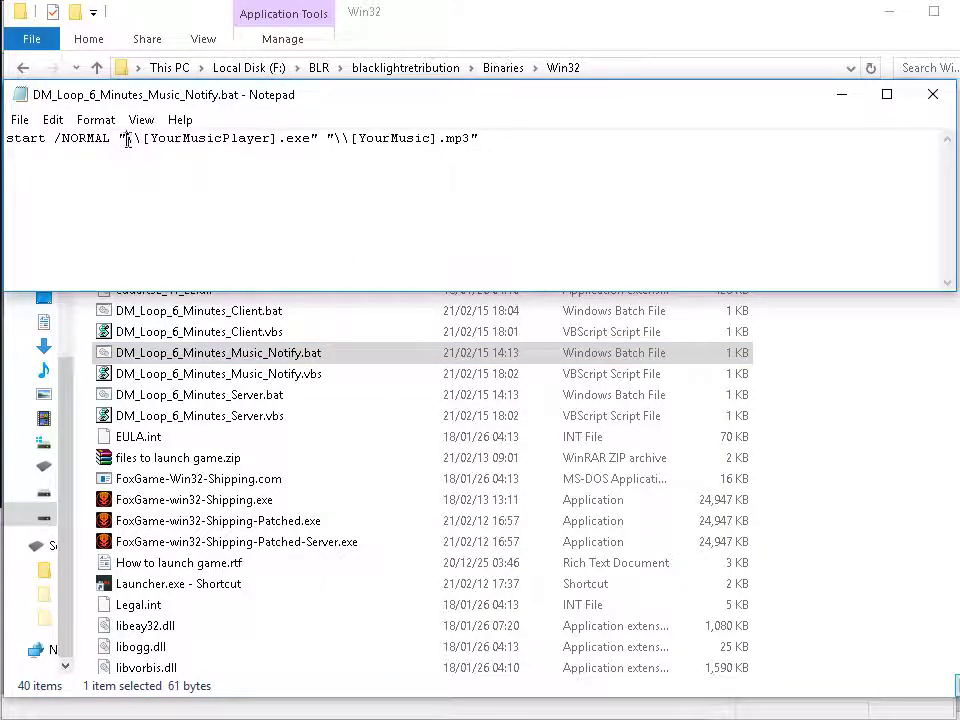
# Copy the target path of the Media Player Classic (x86) shortcut from its properties for use as the music player path
pyautogui.moveTo(128, 140); pyautogui.dragTo(313, 143)
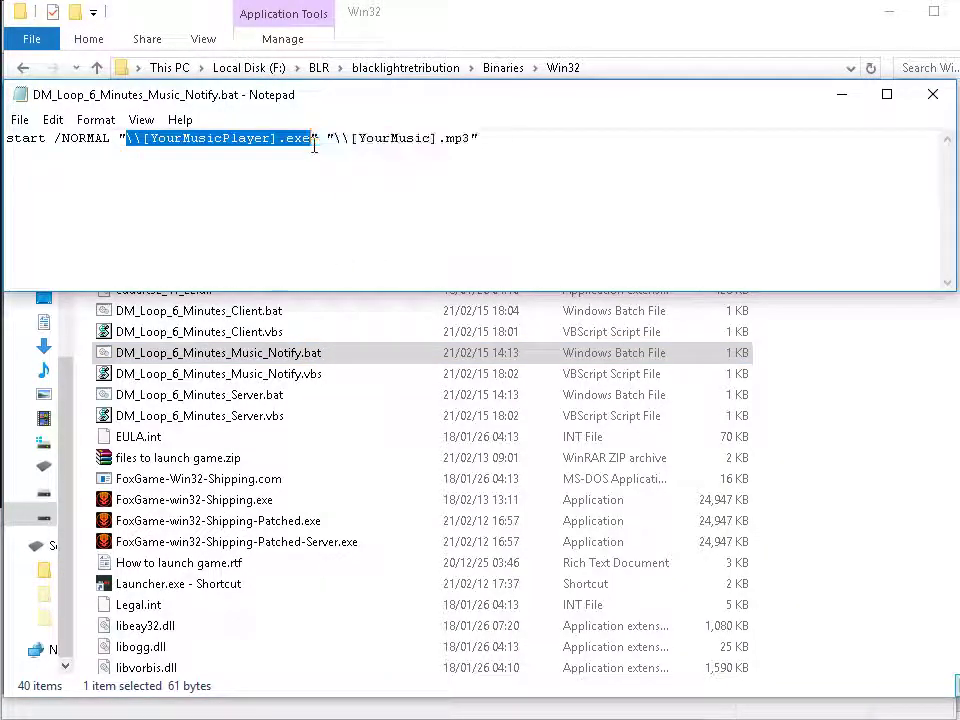
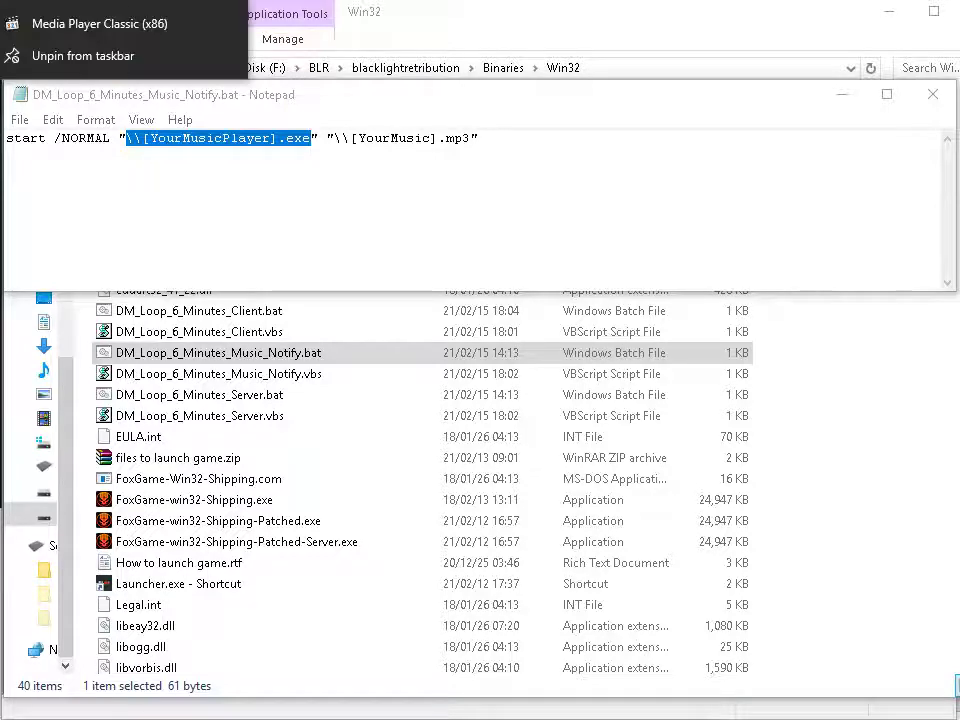
pyautogui.rightClick(135, 25)
pyautogui.click(178, 143)
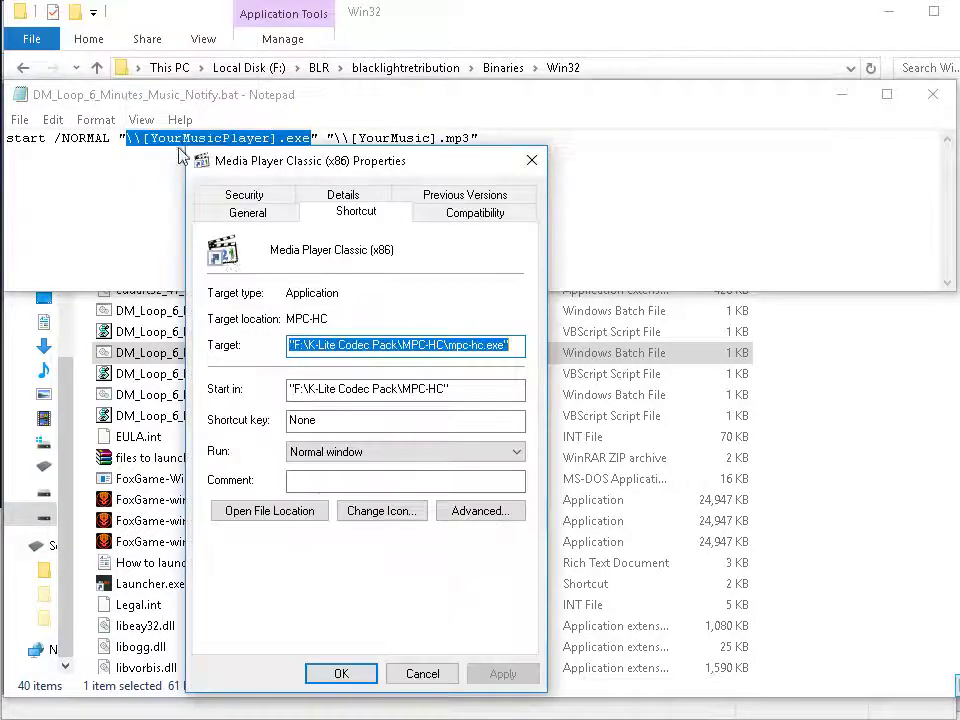
pyautogui.click(357, 345)
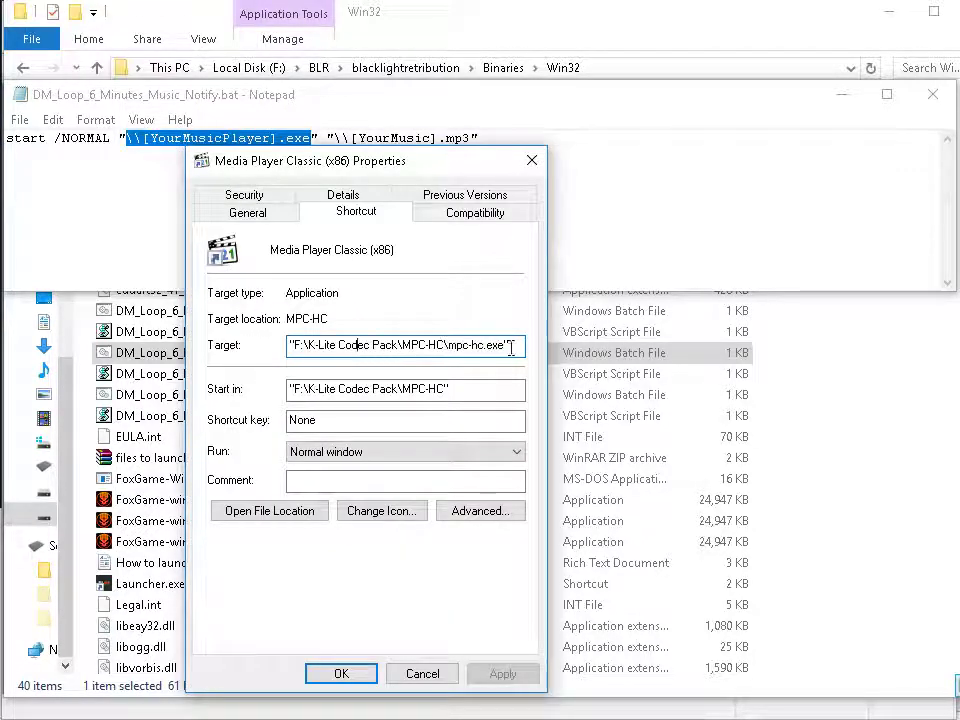
pyautogui.moveTo(511, 347); pyautogui.dragTo(300, 342)
pyautogui.hotkey('ctrl', 'c')
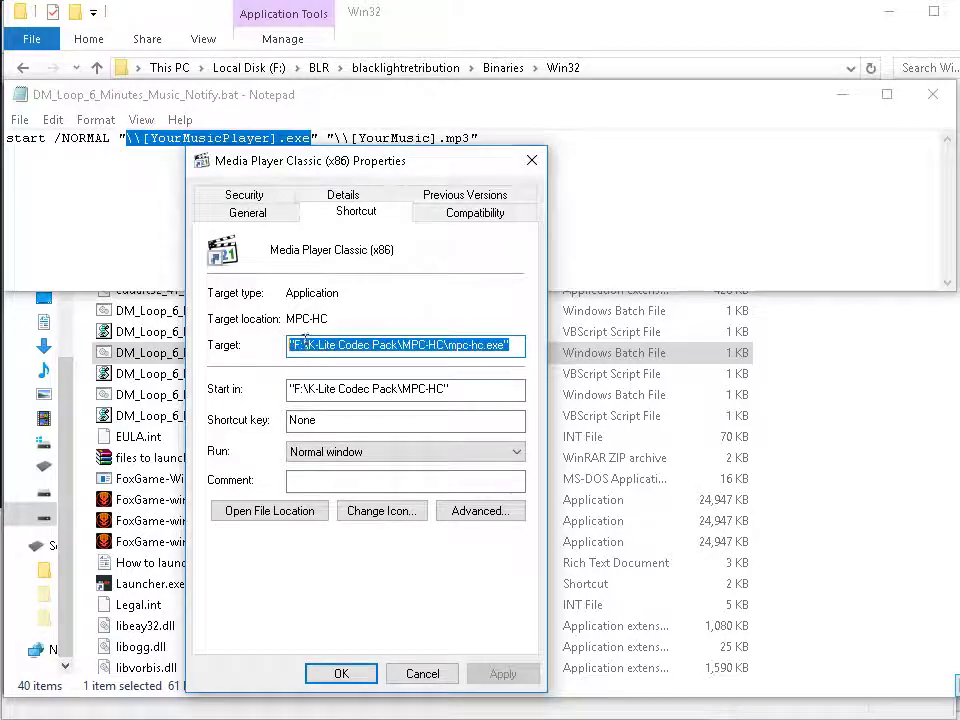
pyautogui.click(529, 168)
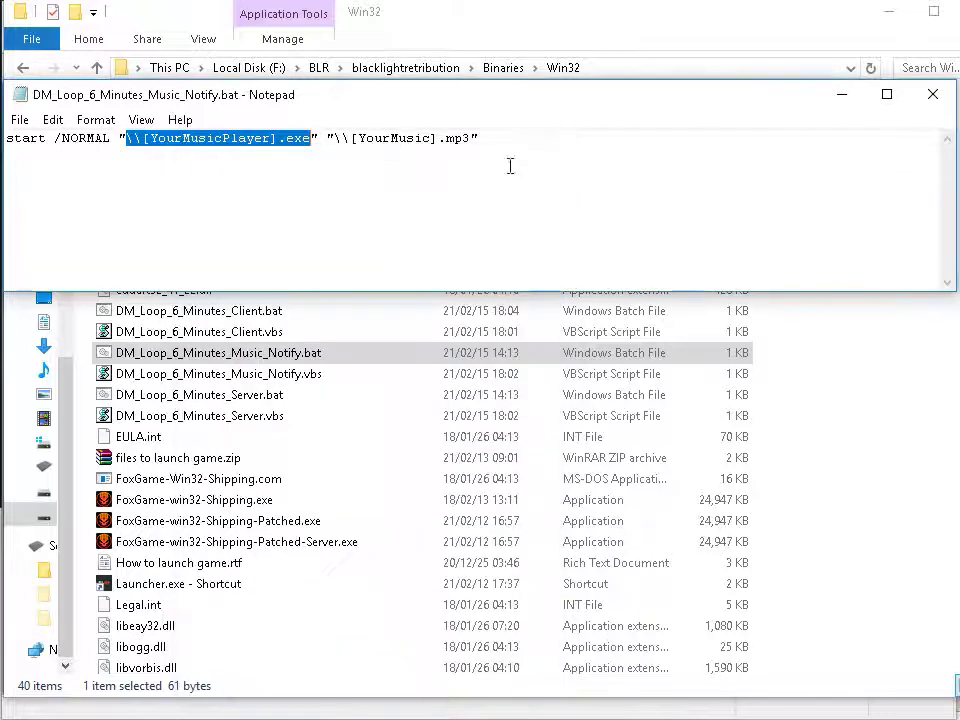
# Replace the music player placeholder in the start line with F:\K-Lite Codec Pack\MPC-HC\mpc-hc.exe, enclosed in a single pair of quotes
pyautogui.moveTo(125, 138); pyautogui.dragTo(320, 138)
pyautogui.hotkey('ctrl', 'v')
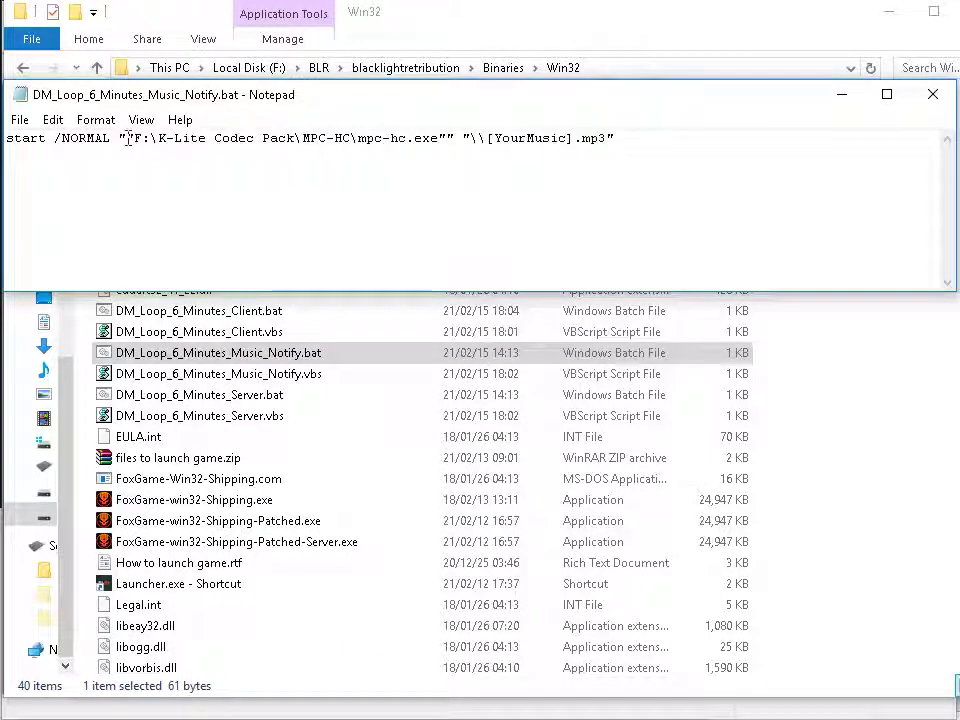
pyautogui.click(126, 138)
pyautogui.press('BackSpace')
pyautogui.click(441, 138)
pyautogui.press('BackSpace')
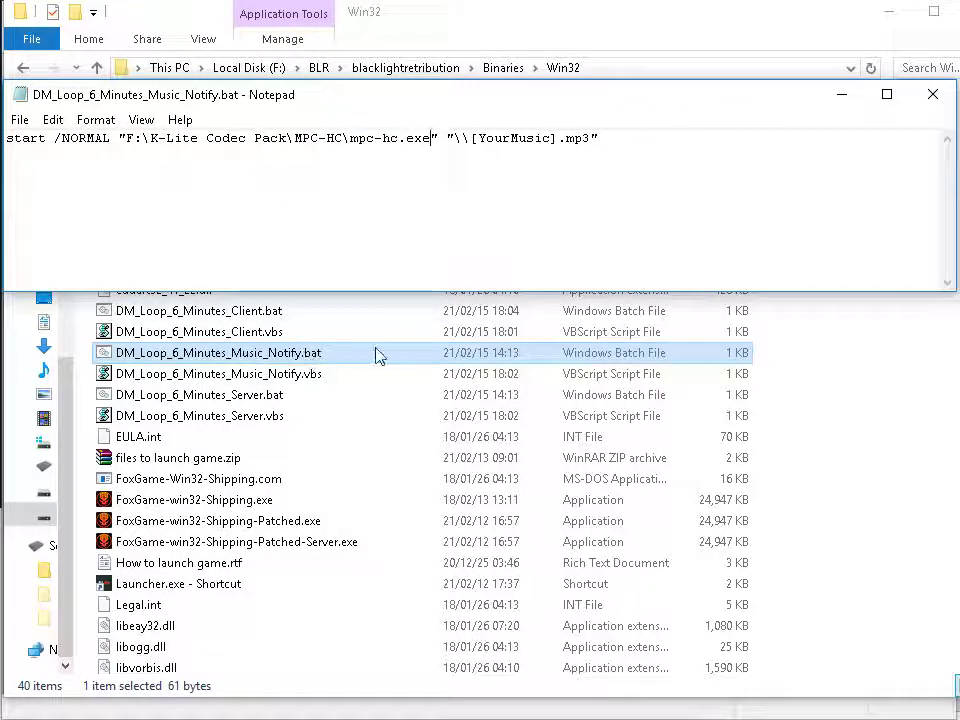
# Play 6-minute-alarm_02.mp3, 6-minute-alarm_03.mp3, 6-minute-alarm_04.mp3 and 6-minute-alarm_01.mp3 from the Win32 folder to compare the alarm tracks for the music notification
pyautogui.moveTo(455, 139); pyautogui.dragTo(528, 140)
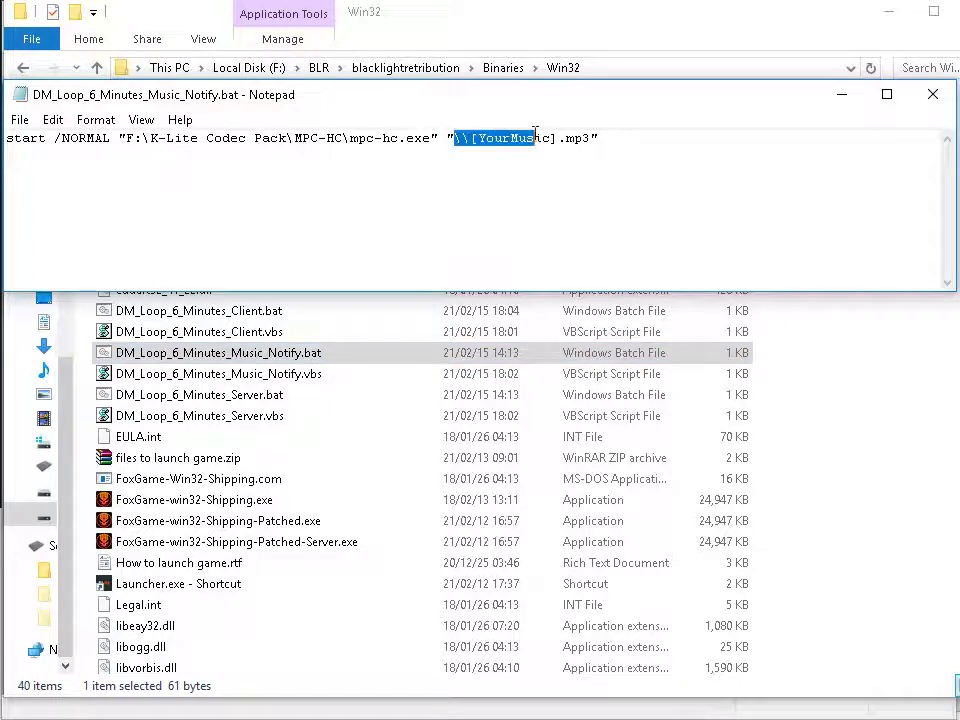
pyautogui.click(851, 377)
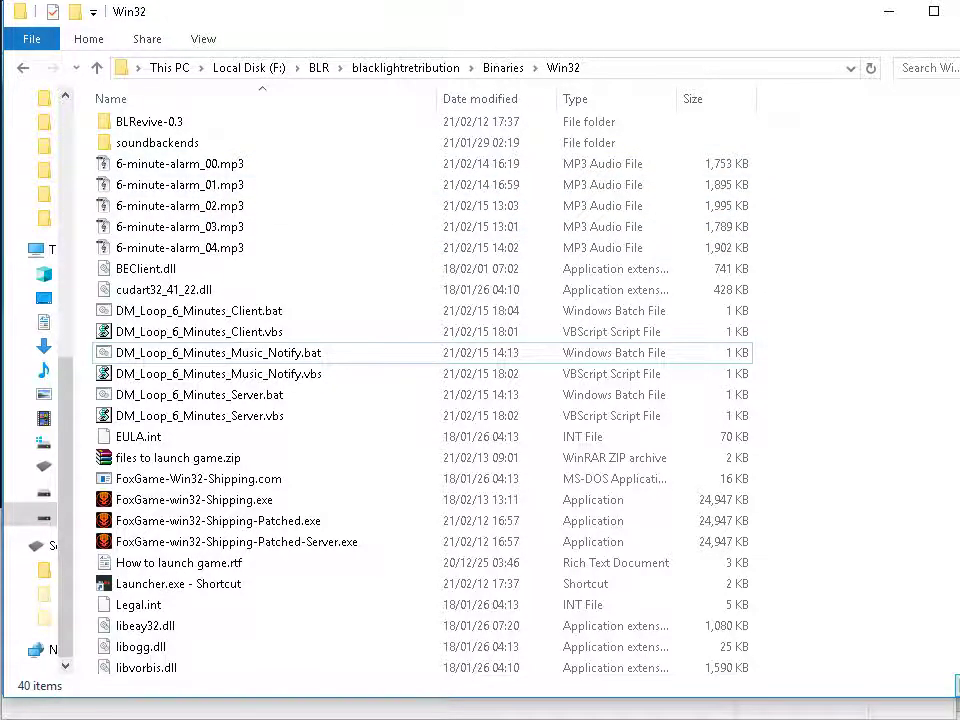
pyautogui.click(205, 208)
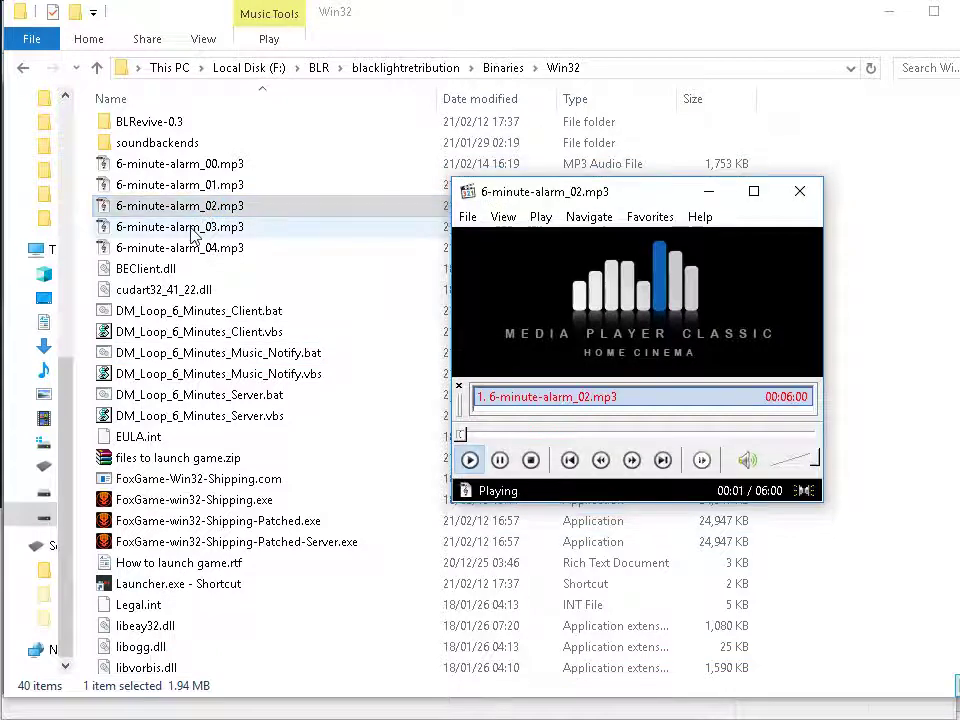
pyautogui.doubleClick(192, 230)
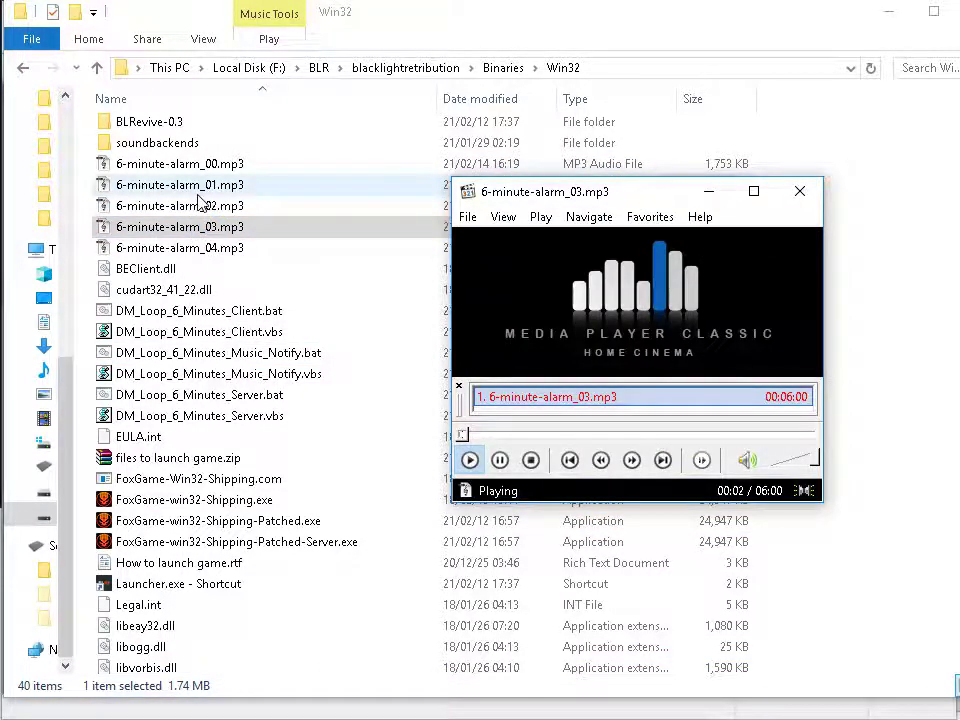
pyautogui.doubleClick(216, 248)
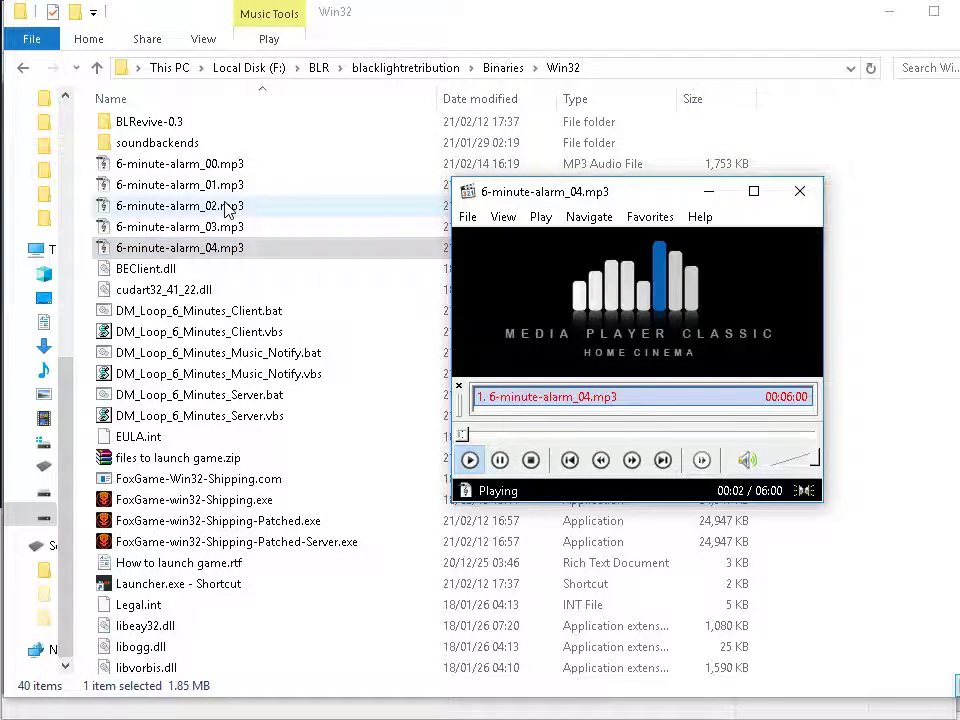
pyautogui.doubleClick(227, 206)
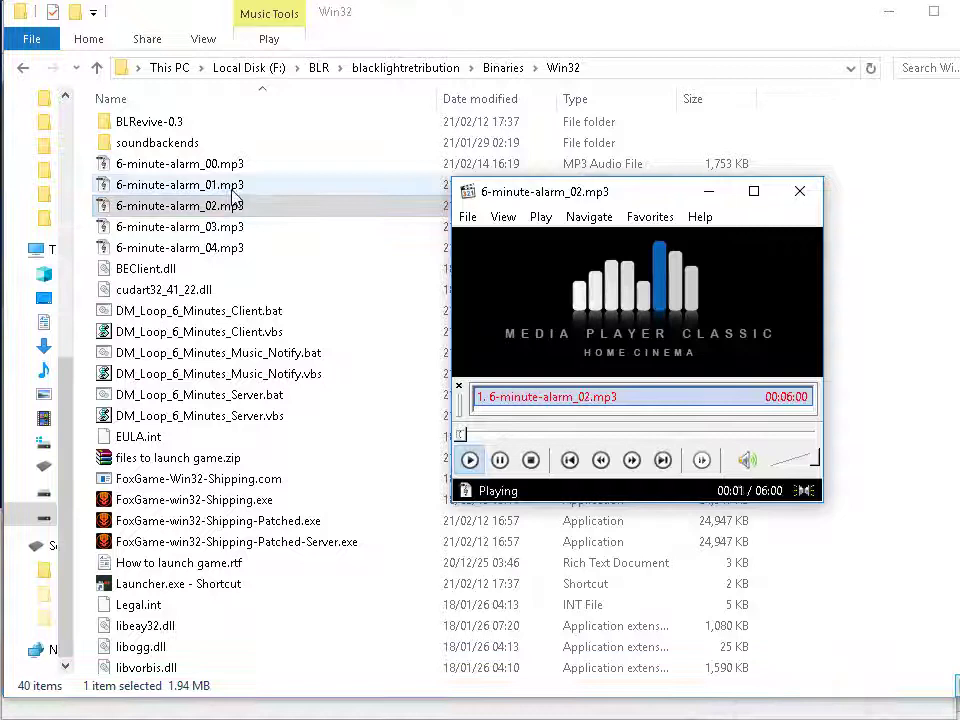
pyautogui.doubleClick(236, 187)
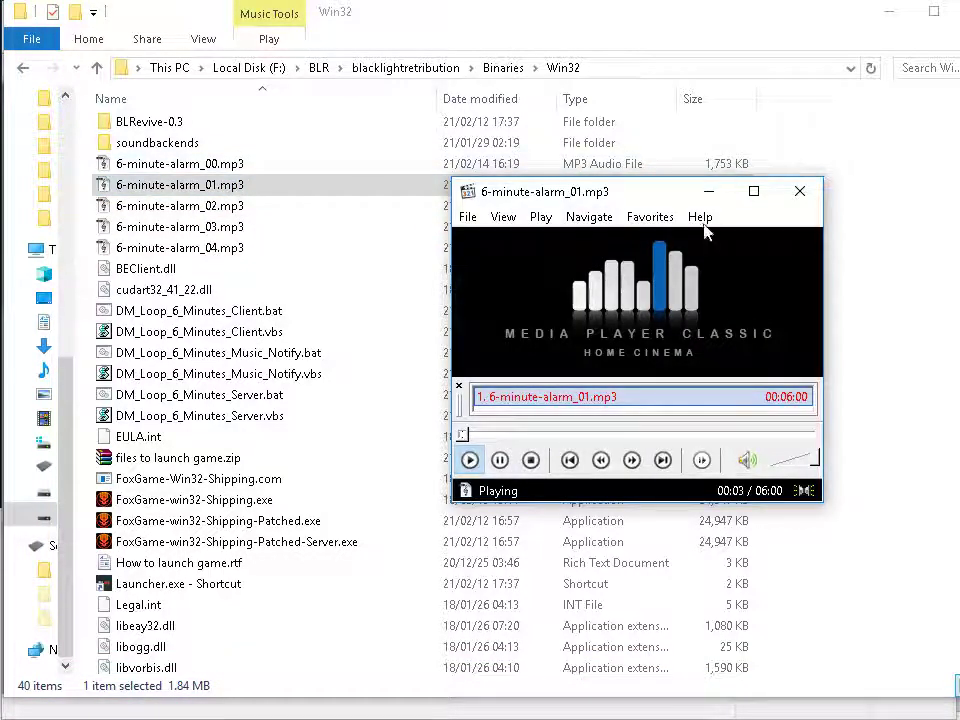
# Close the media player and replace the [YourMusic].mp3 placeholder in the music notification batch file with 6-minute-alarm_01.mp3
pyautogui.click(800, 191)
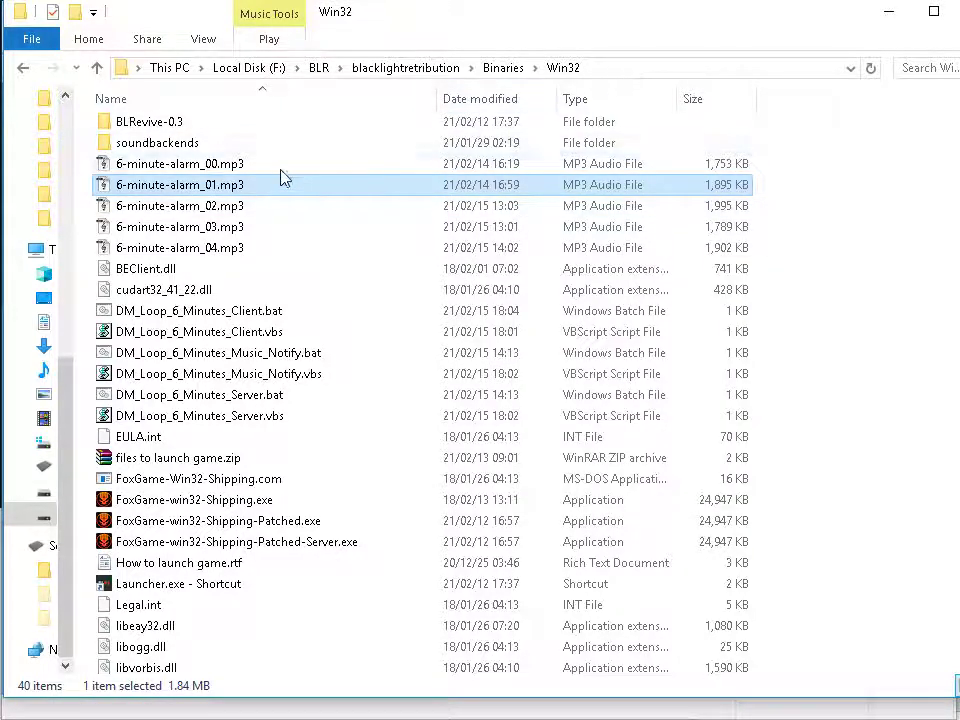
pyautogui.press('Up')
pyautogui.press('Down')
pyautogui.press('F2')
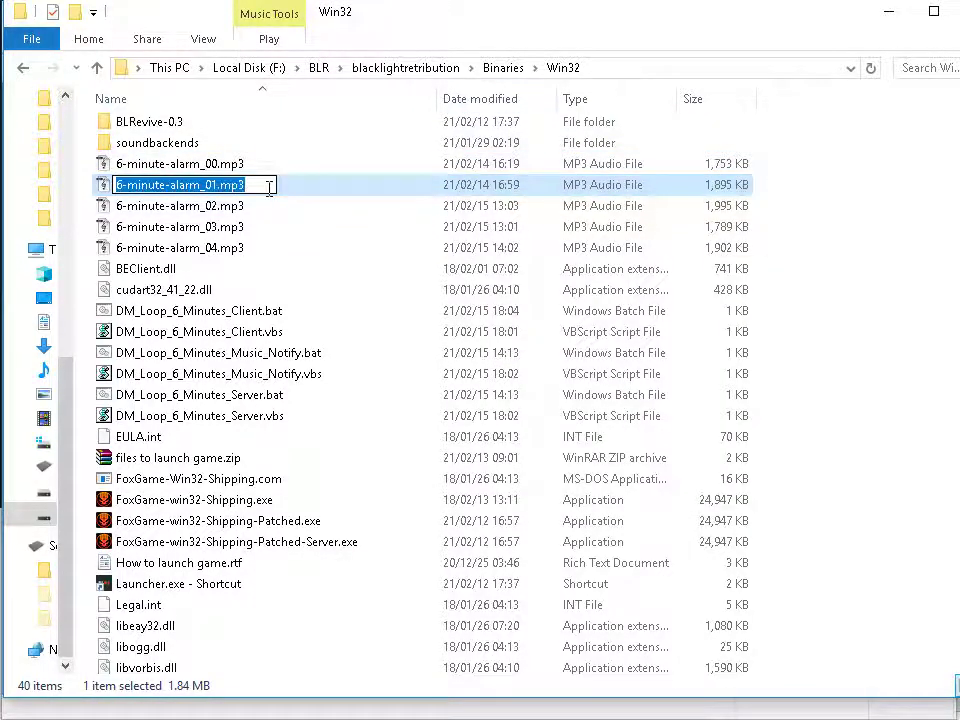
pyautogui.hotkey('alt', 'Tab')
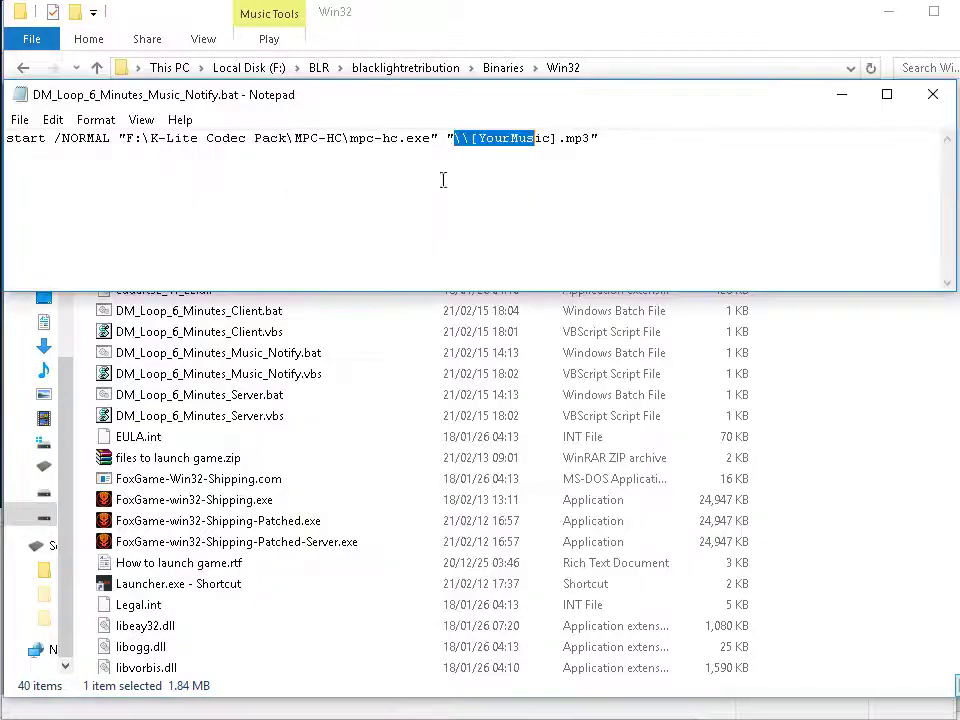
pyautogui.click(511, 138)
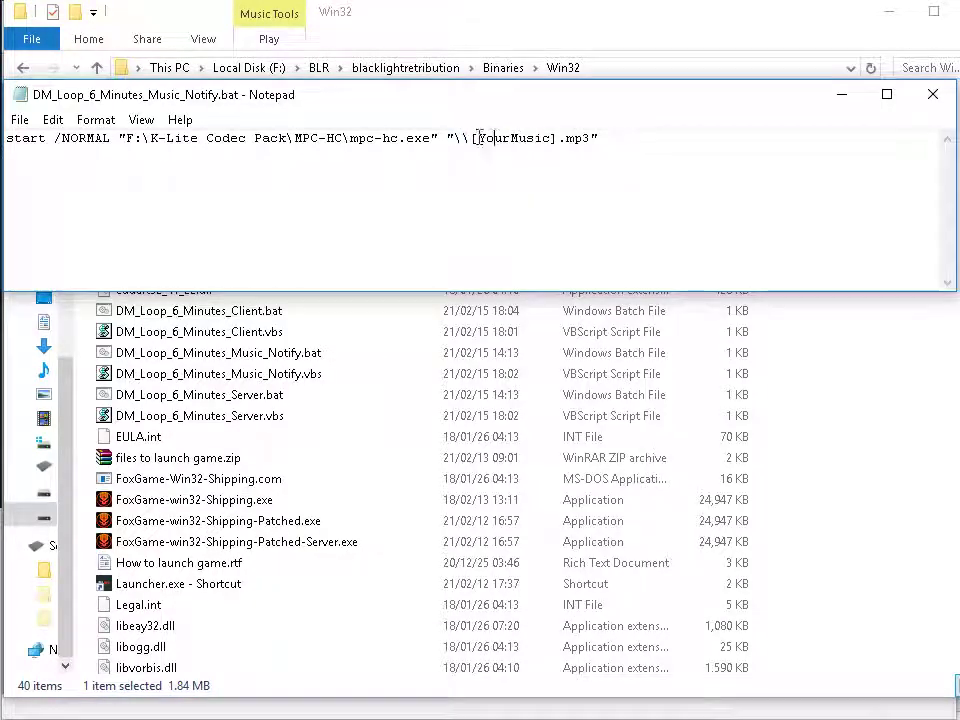
pyautogui.moveTo(473, 138); pyautogui.dragTo(592, 138)
pyautogui.write('6-minute-alarm_01.mp3')
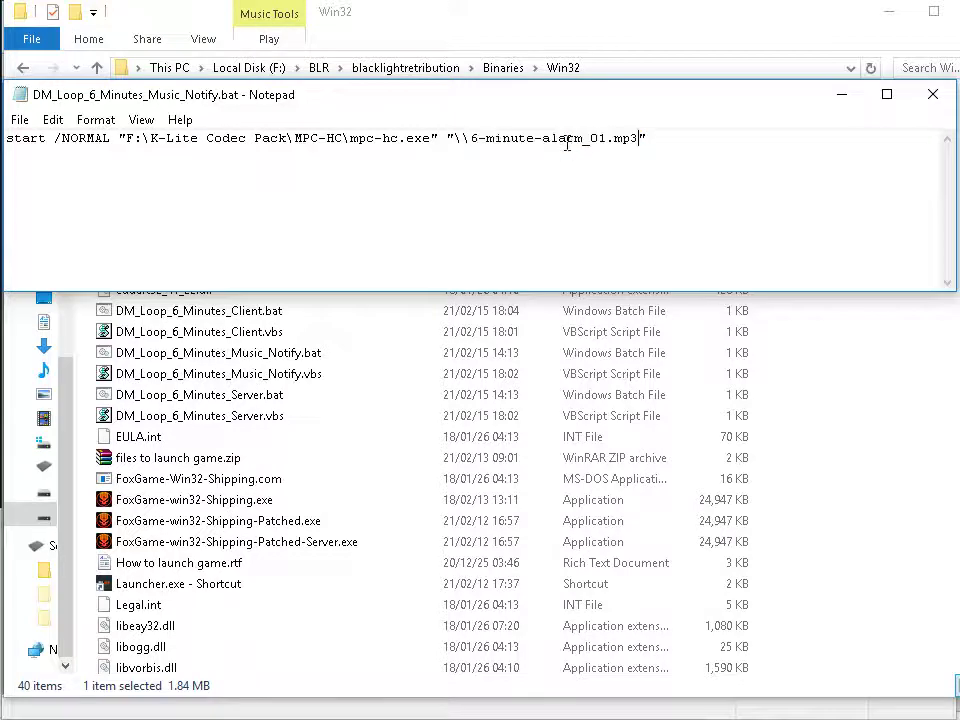
# Complete the music path as F:\BLR\blacklightretribution\Binaries\Win32\6-minute-alarm_01.mp3 using the copied folder path, and save and close the batch file
pyautogui.hotkey('alt', 'Tab')
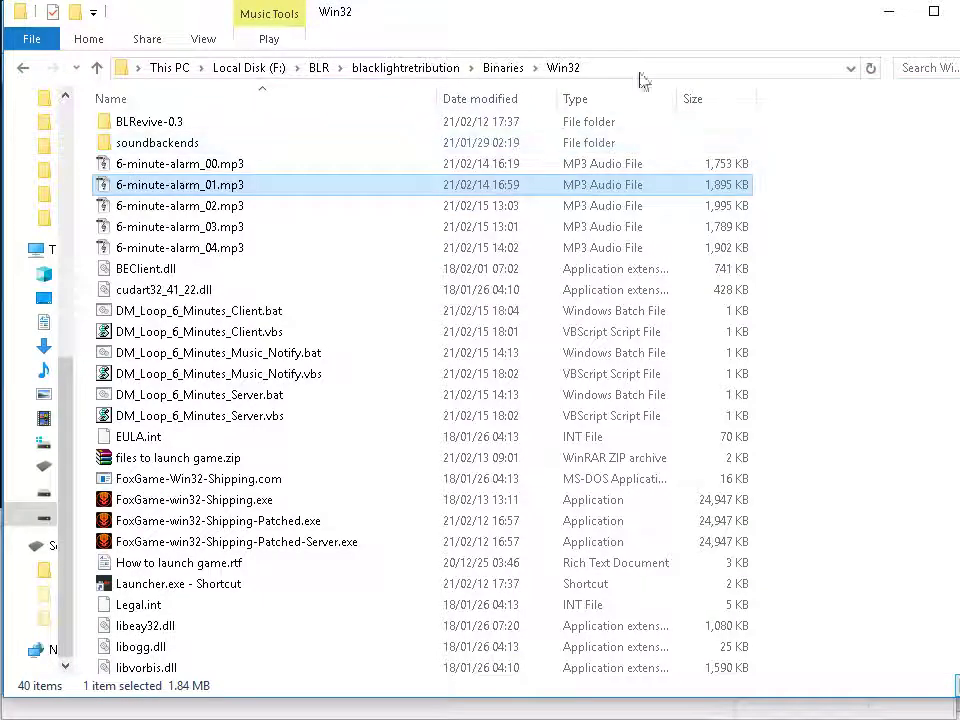
pyautogui.click(606, 68)
pyautogui.hotkey('ctrl', 'c')
pyautogui.hotkey('alt', 'Tab')
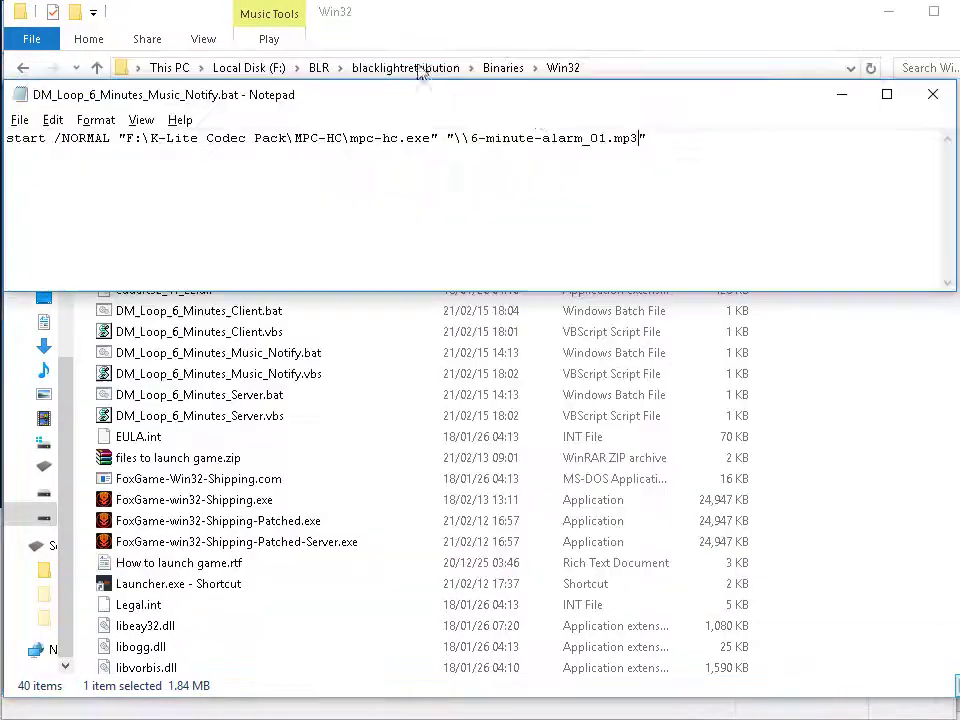
pyautogui.hotkey('ctrl', 'v')
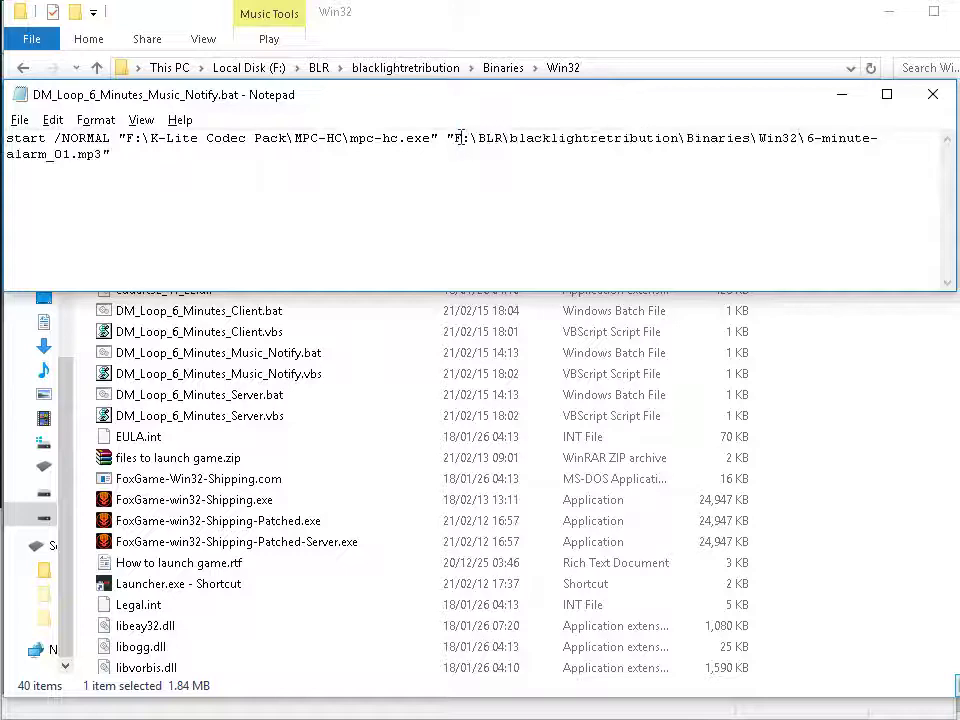
pyautogui.click(19, 119)
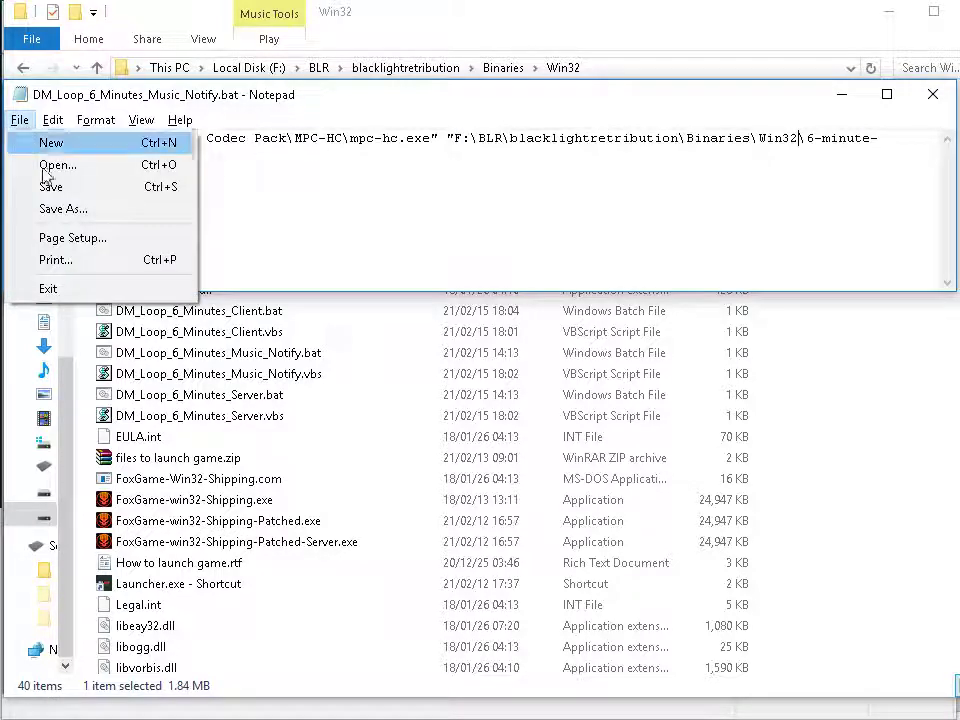
pyautogui.click(32, 188)
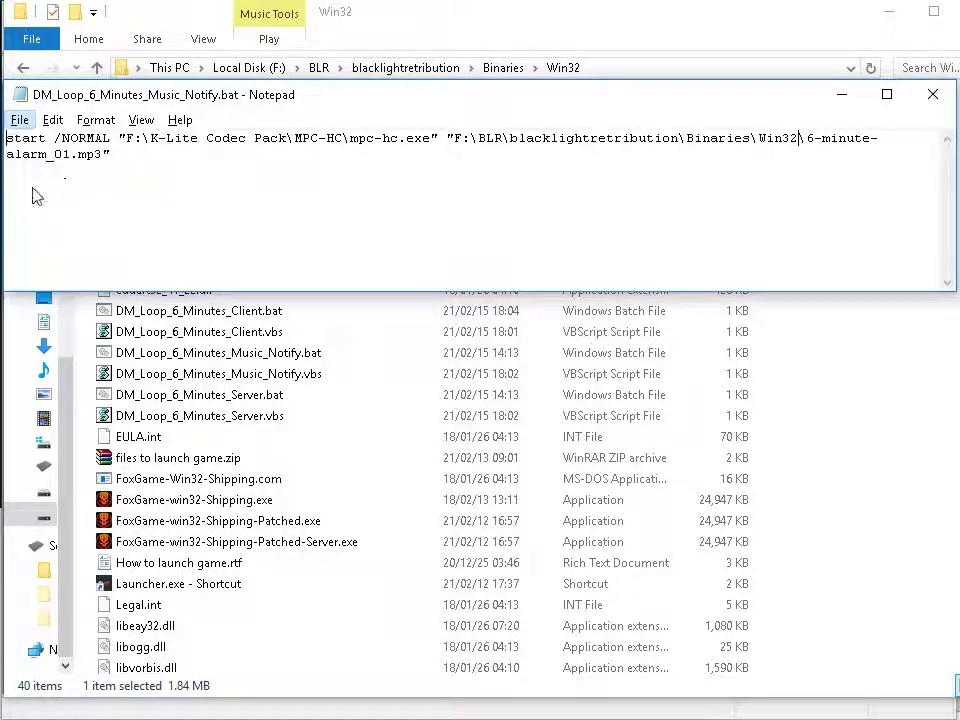
pyautogui.click(930, 104)
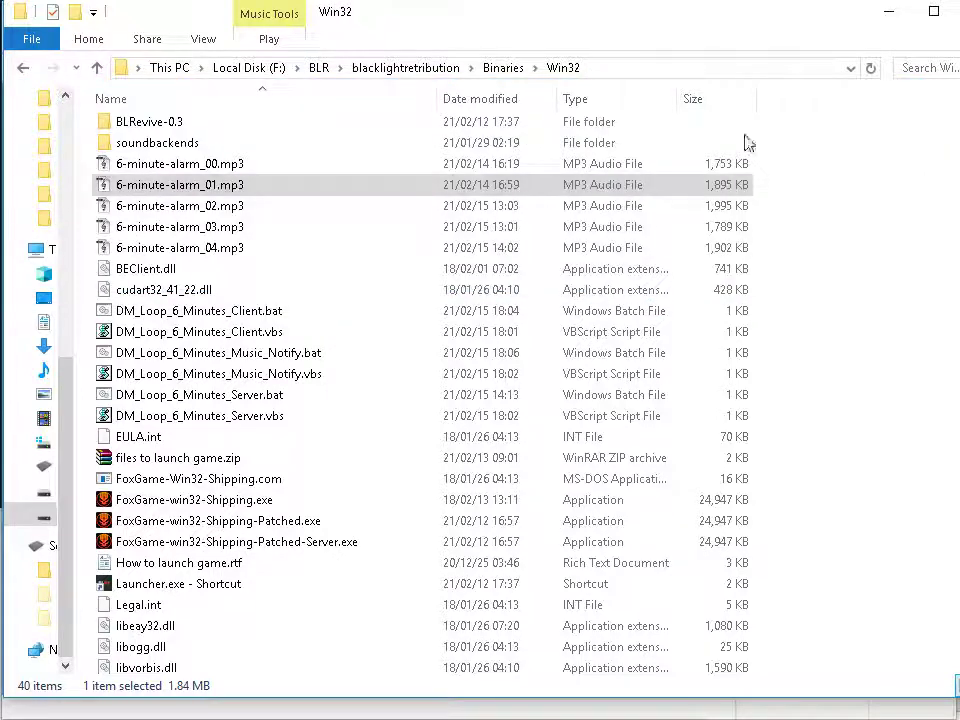
# Open DM_Loop_6_Minutes_Server.bat for editing and set its ServerName to HardsuitFall
pyautogui.click(255, 228)
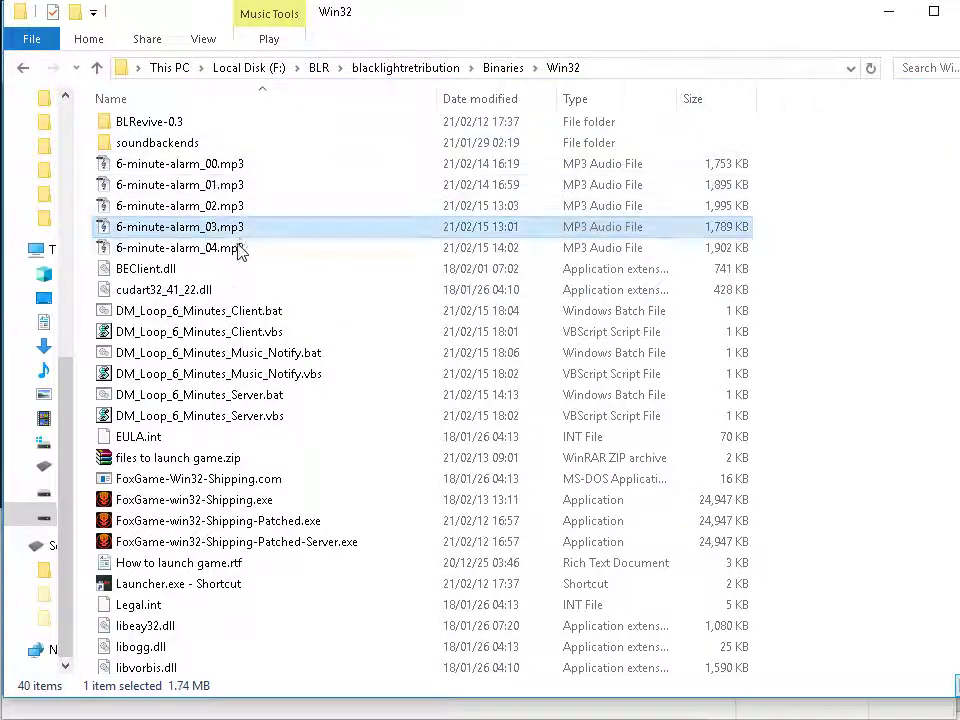
pyautogui.rightClick(258, 394)
pyautogui.click(300, 266)
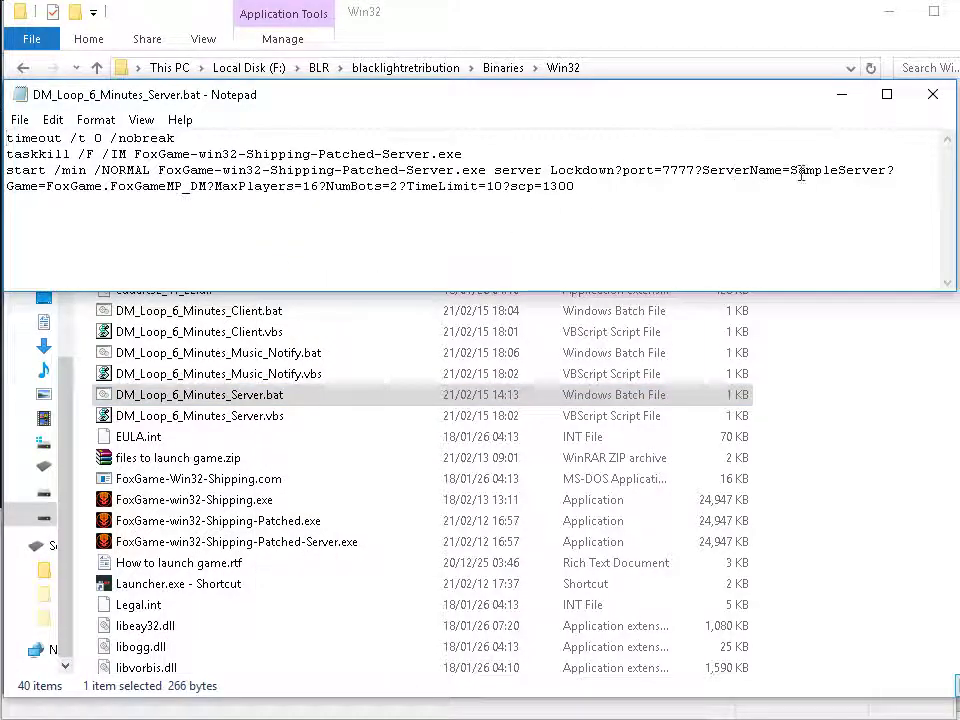
pyautogui.moveTo(791, 172); pyautogui.dragTo(889, 176)
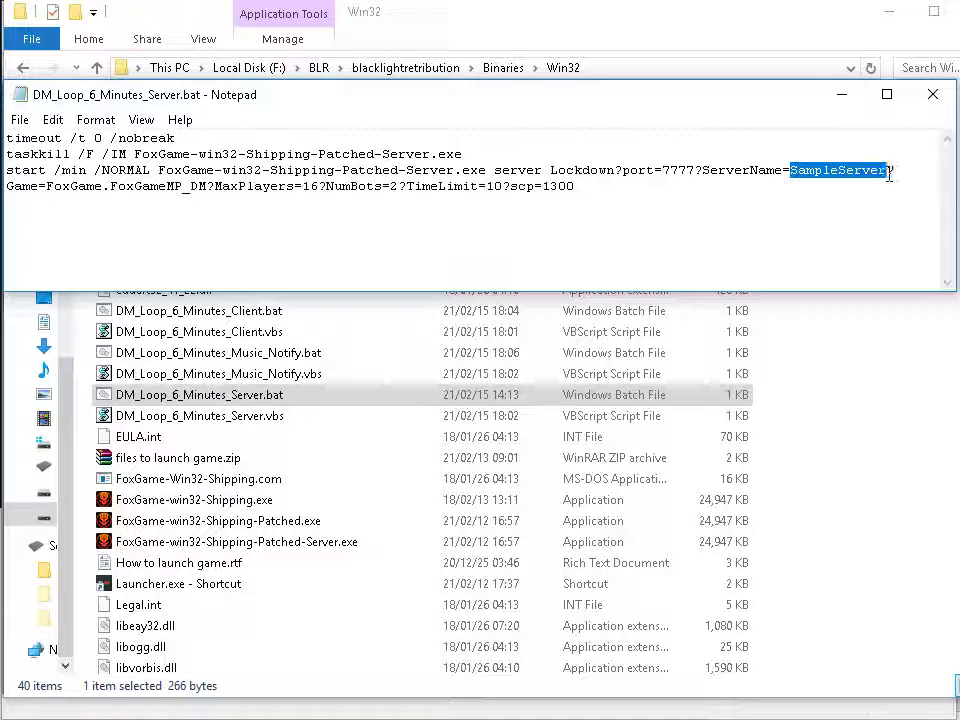
pyautogui.write('HardsuitF')
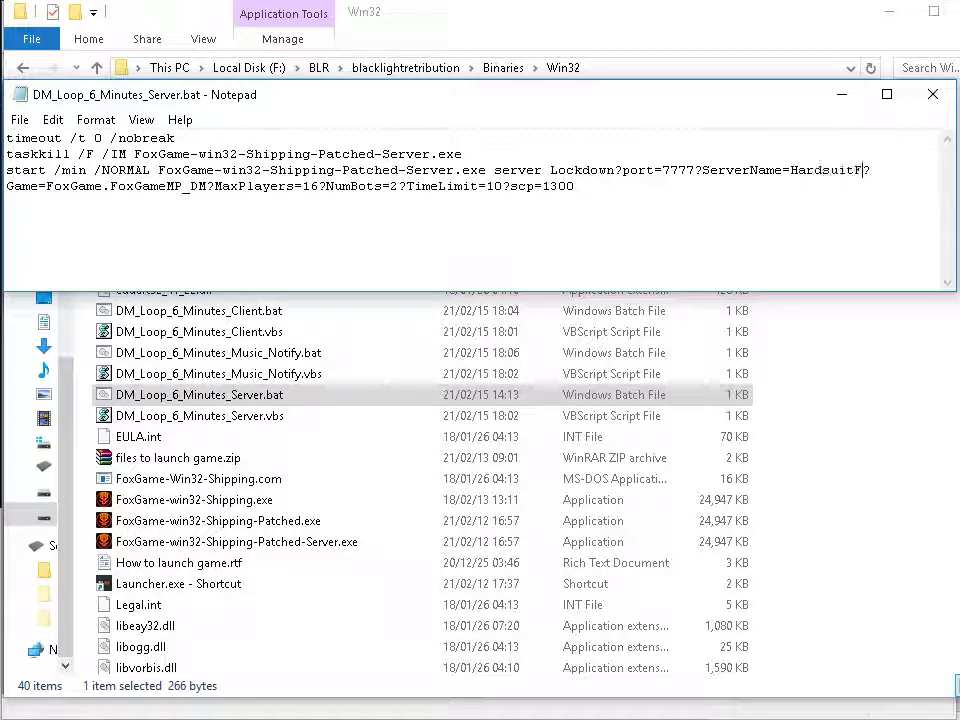
pyautogui.write('all')
# Set MaxPlayers to 8 and NumBots to 4 in the server start line
pyautogui.moveTo(383, 186); pyautogui.dragTo(401, 186)
pyautogui.click(405, 186)
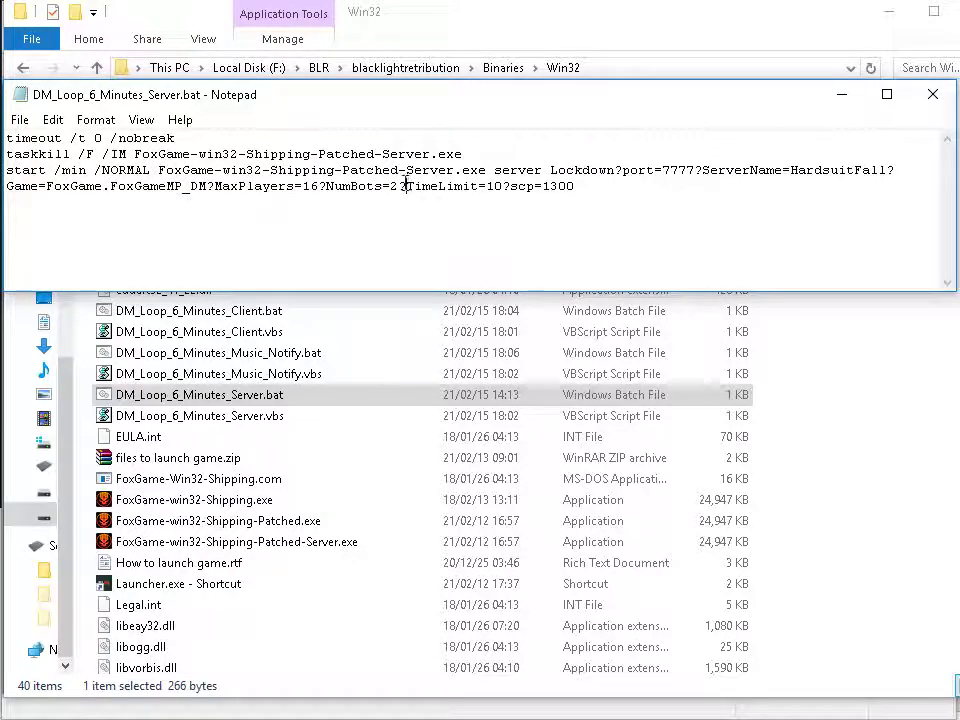
pyautogui.moveTo(312, 186); pyautogui.dragTo(302, 186)
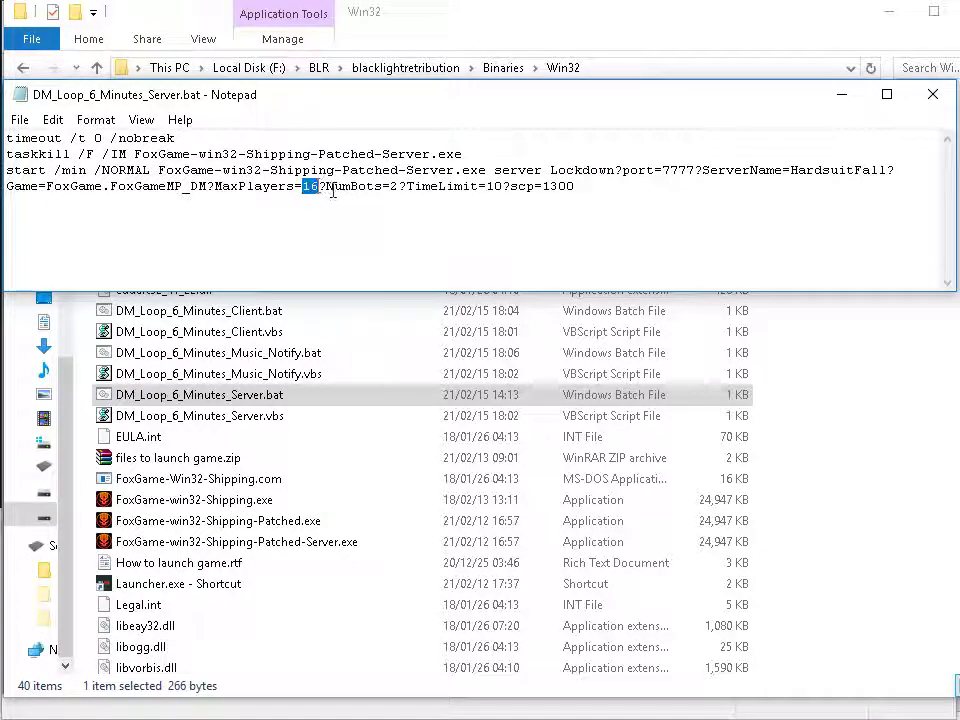
pyautogui.write('8')
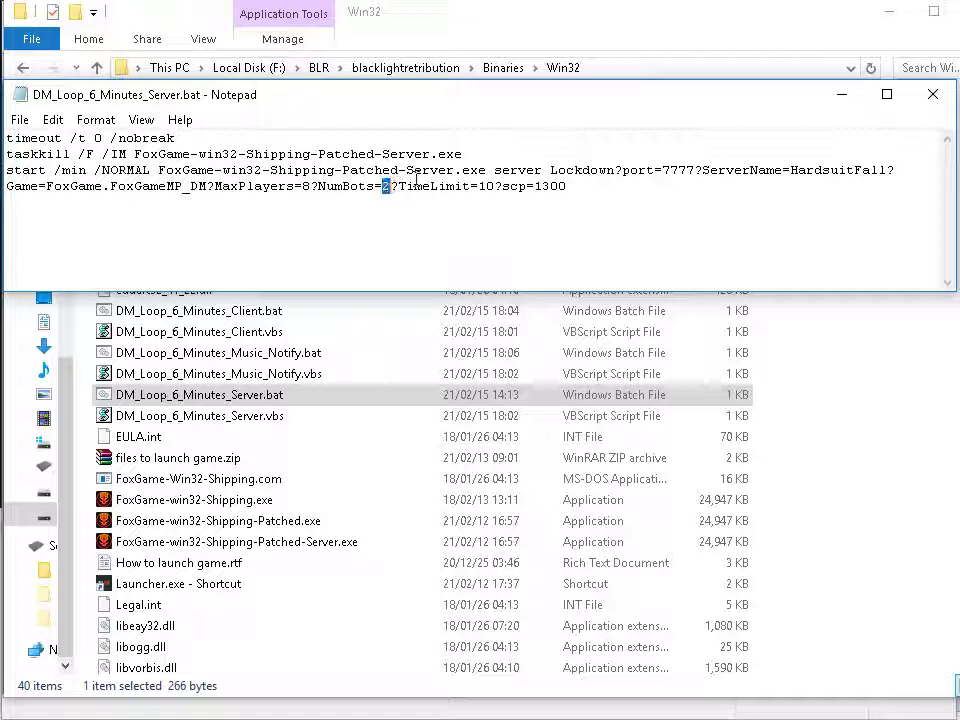
pyautogui.write('4')
# Set TimeLimit to 6 and scp to 3000 in the server start line, and save the batch file
pyautogui.doubleClick(483, 187)
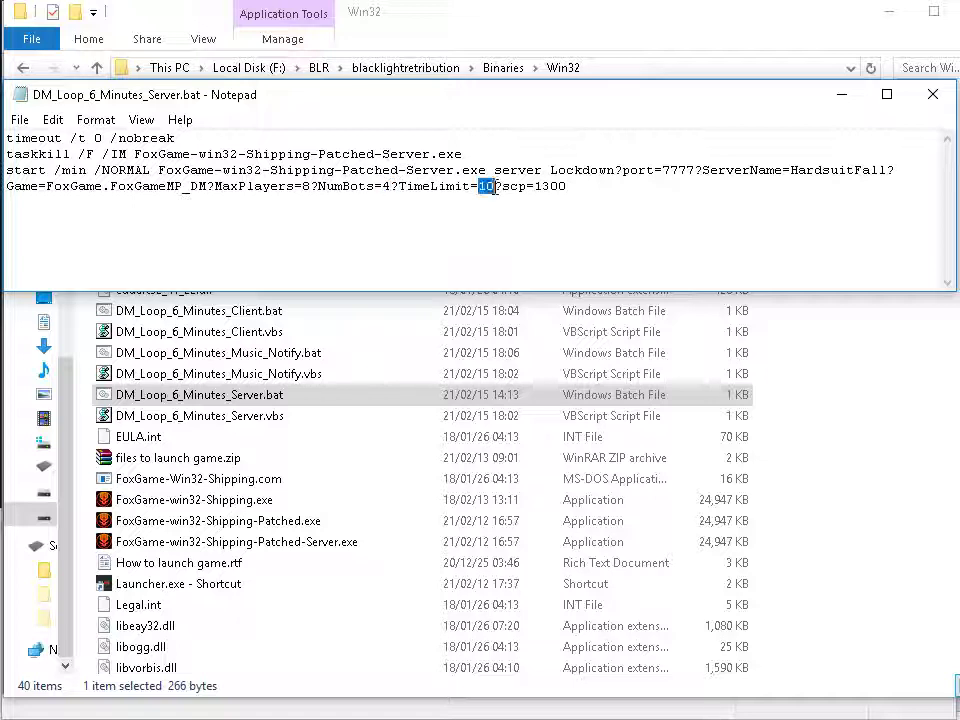
pyautogui.write('6')
pyautogui.doubleClick(527, 188)
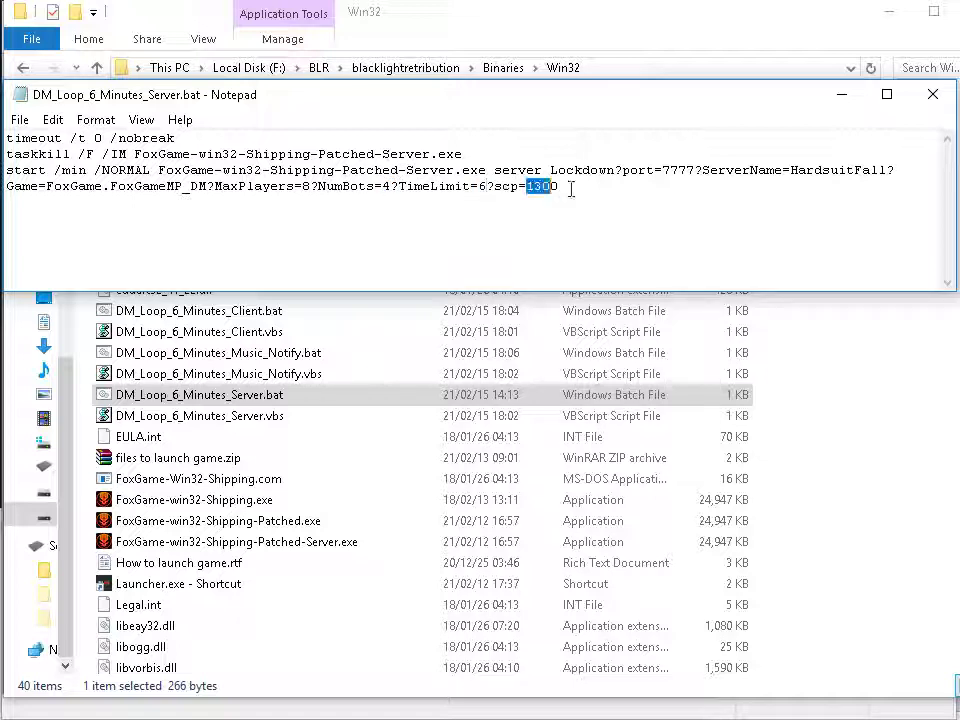
pyautogui.write('3')
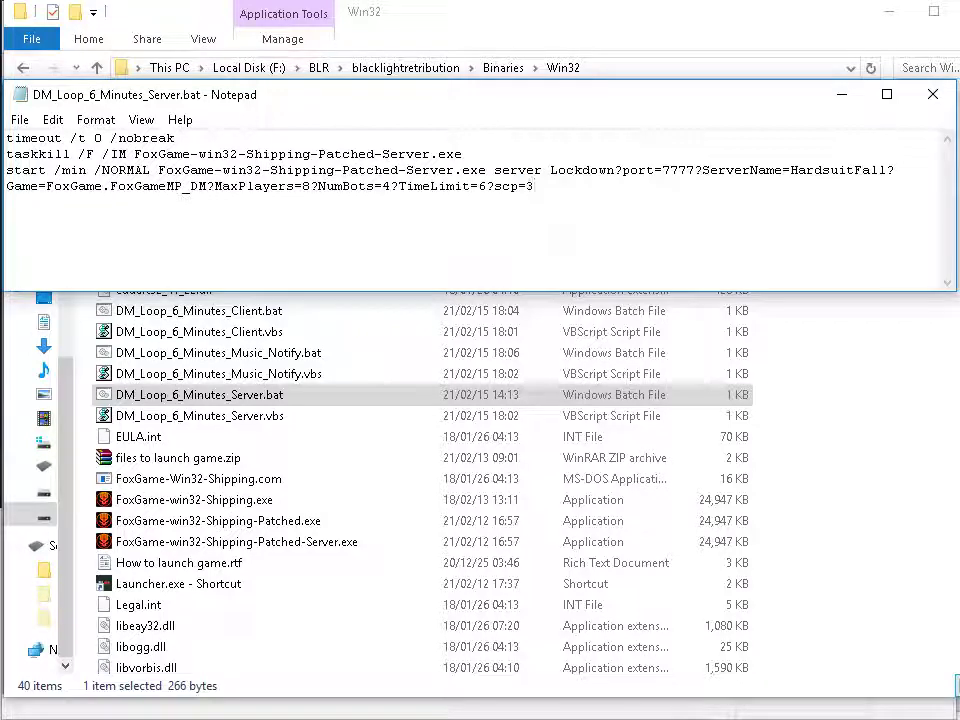
pyautogui.write('000')
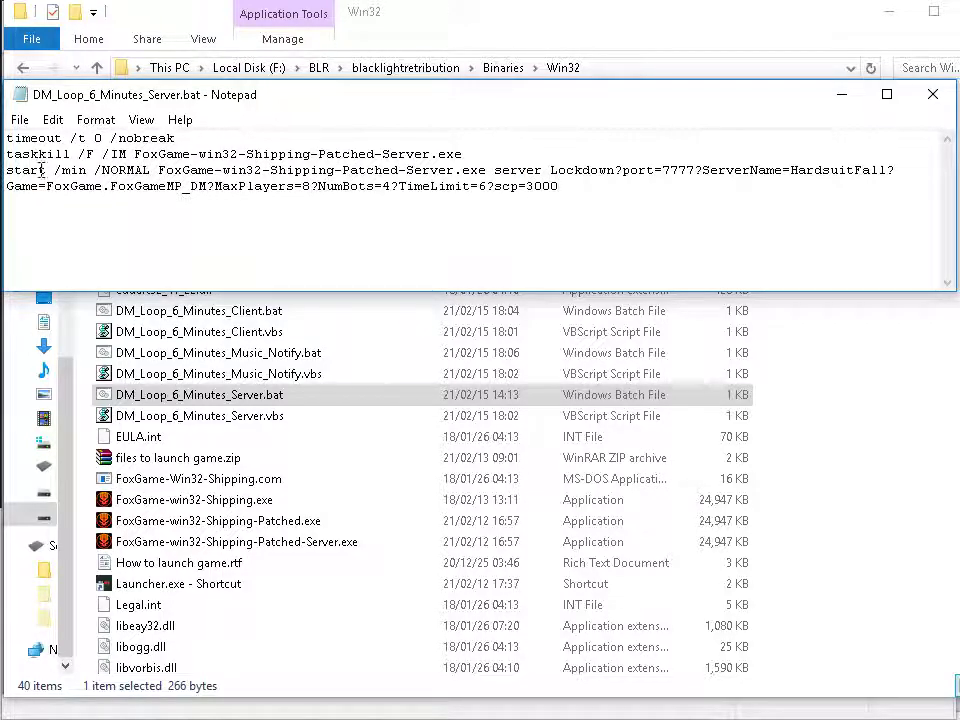
pyautogui.click(19, 120)
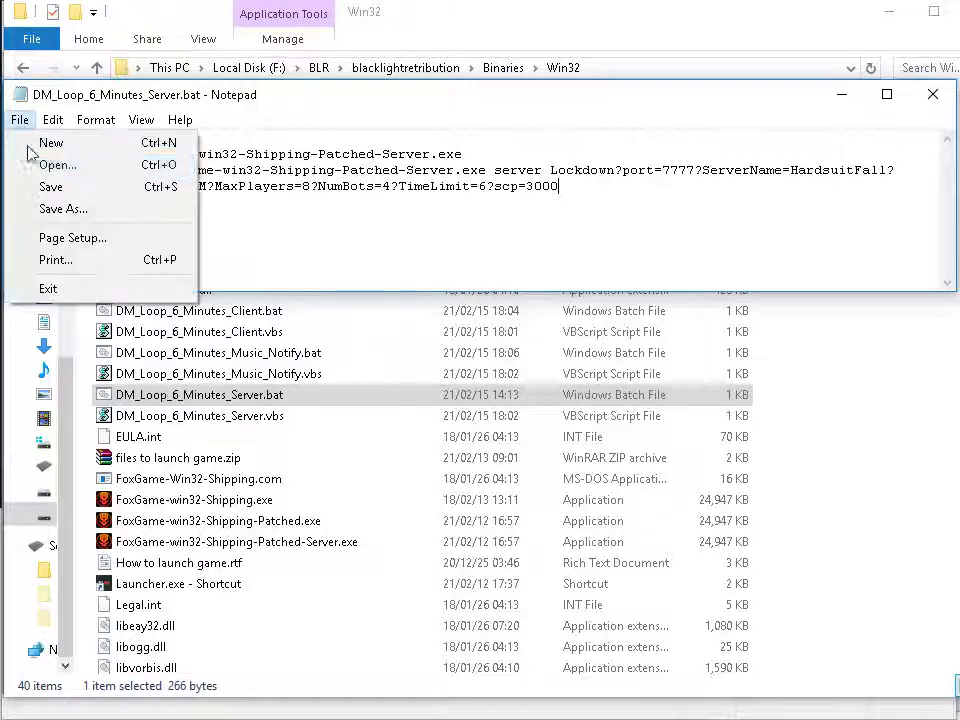
pyautogui.click(48, 187)
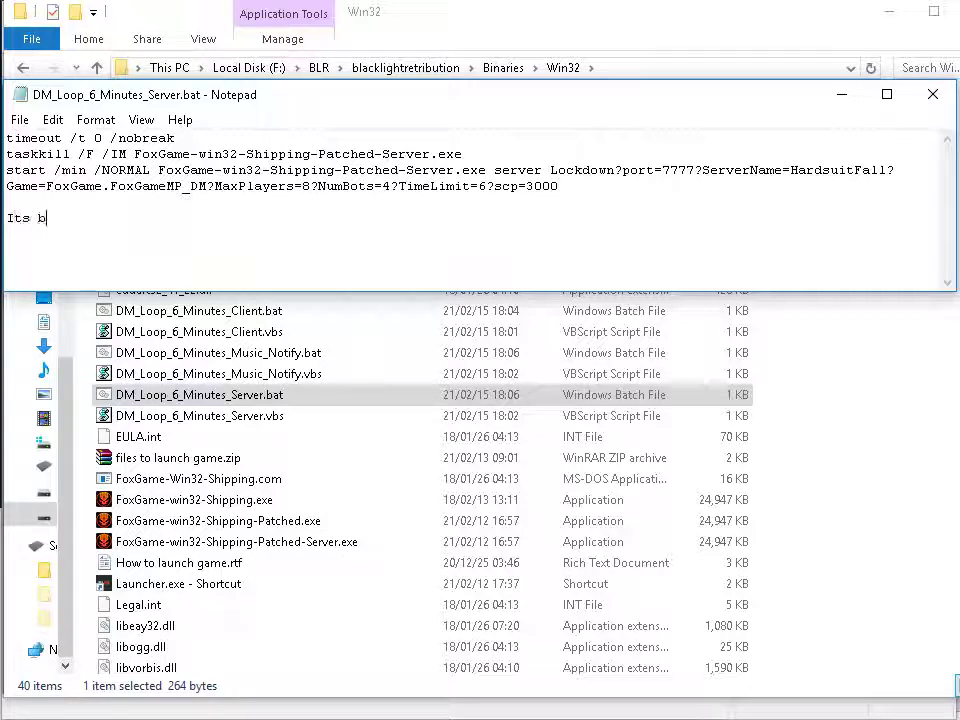
pyautogui.write('etter to cop')
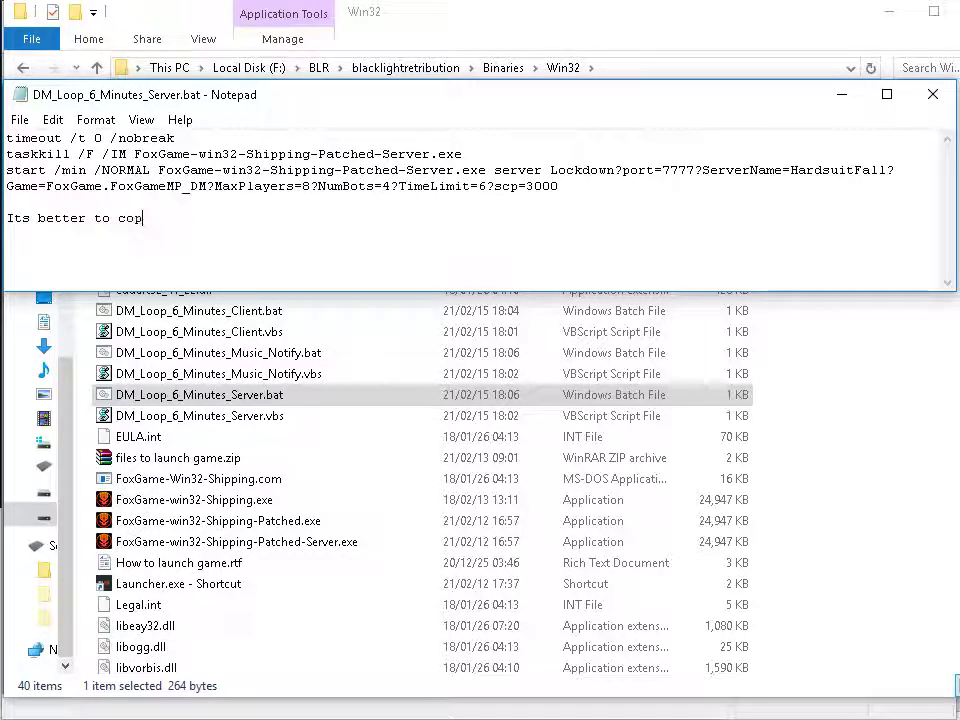
pyautogui.write('y-paste the server exe')
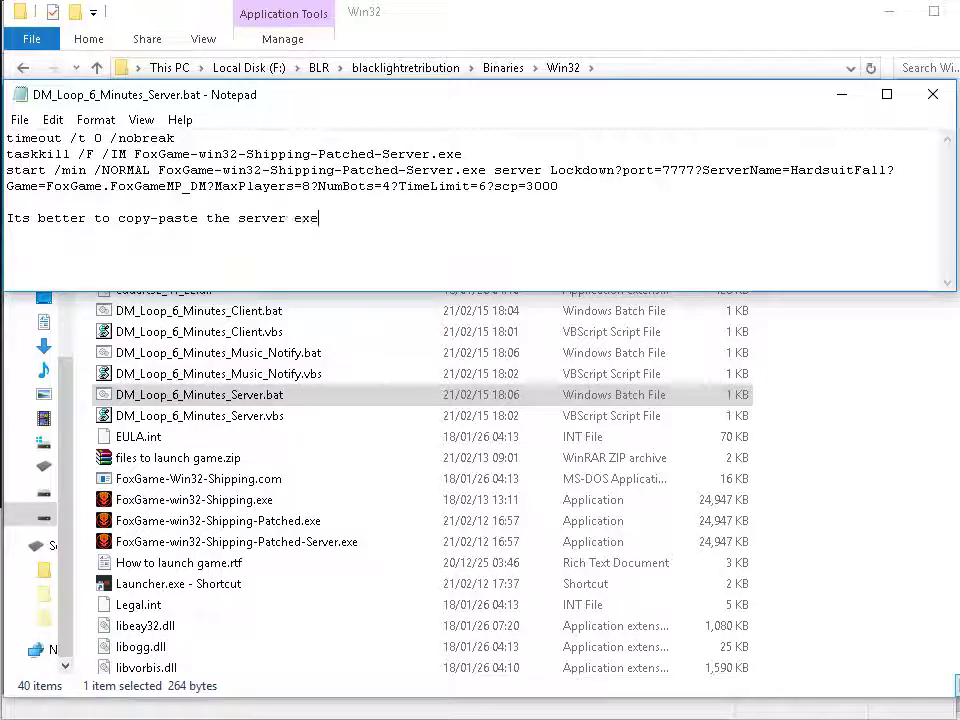
pyautogui.write(' as new one')
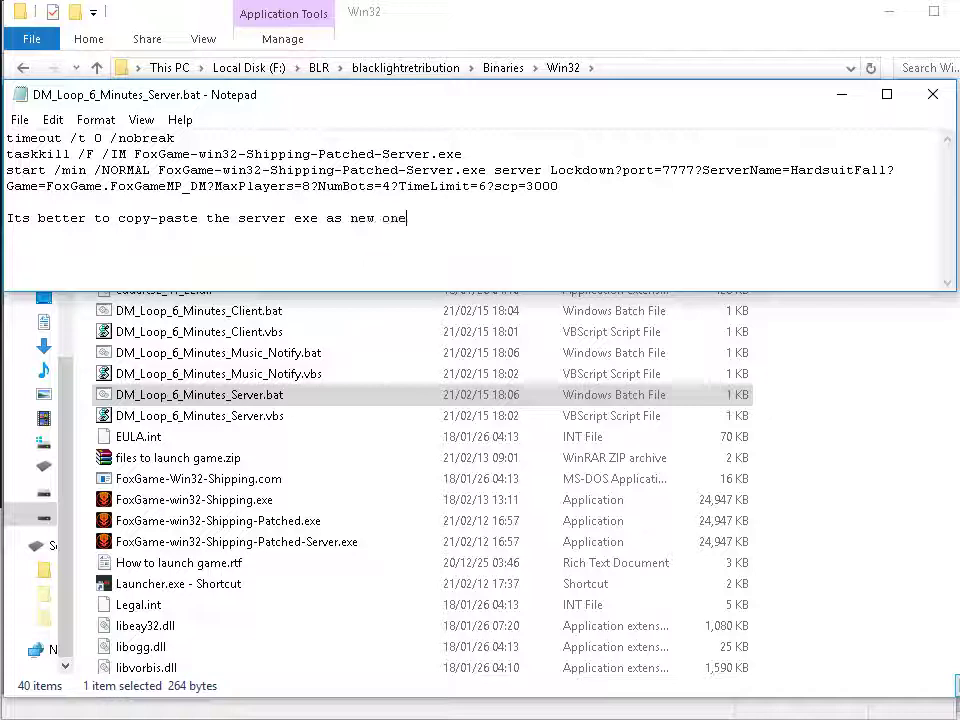
pyautogui.moveTo(357, 229); pyautogui.dragTo(22, 222)
pyautogui.press('BackSpace')
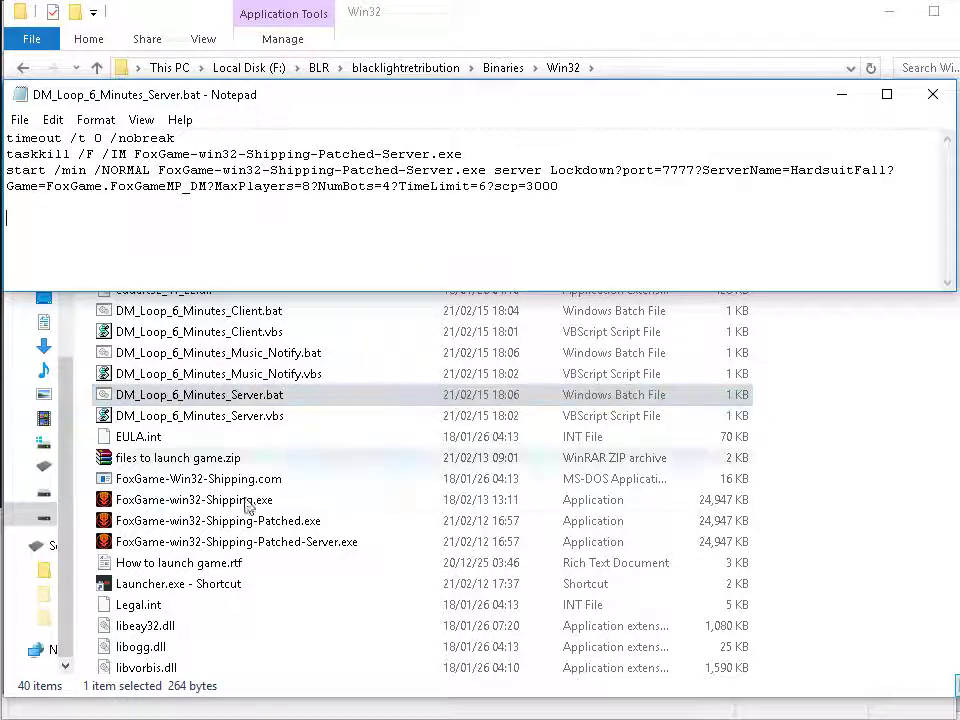
# Duplicate FoxGame-win32-Shipping-Patched-Server.exe within the Win32 folder
pyautogui.click(255, 542)
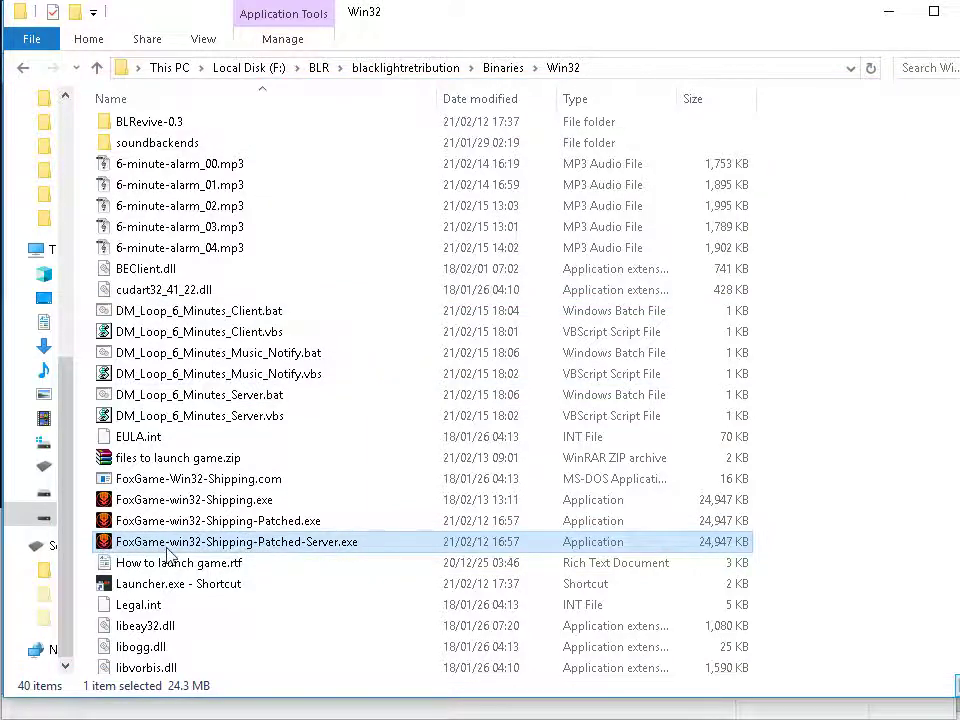
pyautogui.rightClick(205, 545)
pyautogui.click(250, 429)
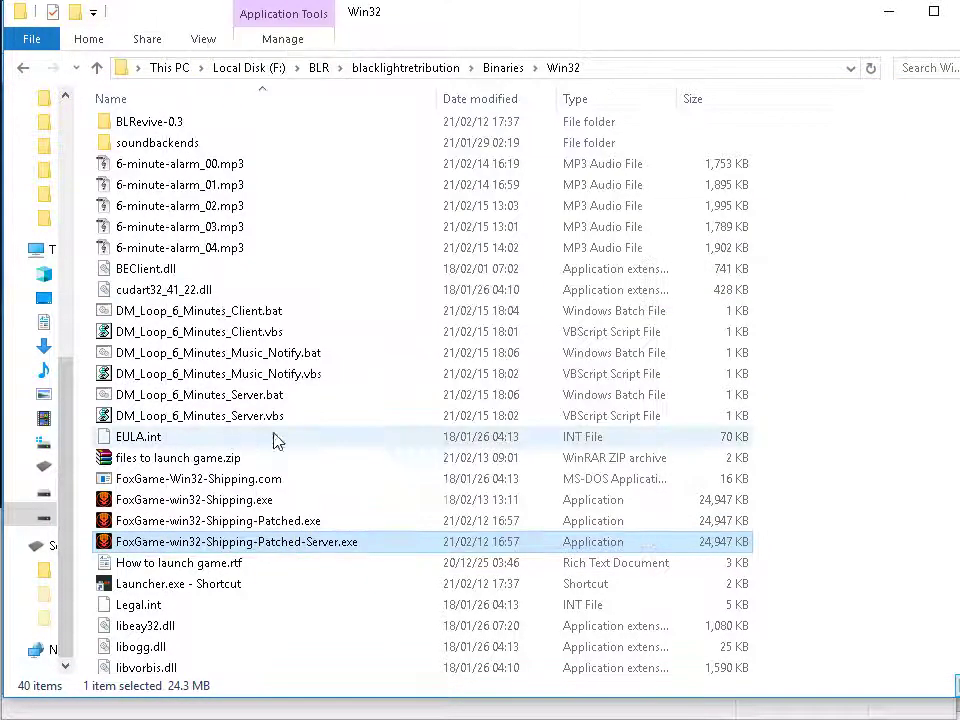
pyautogui.rightClick(802, 482)
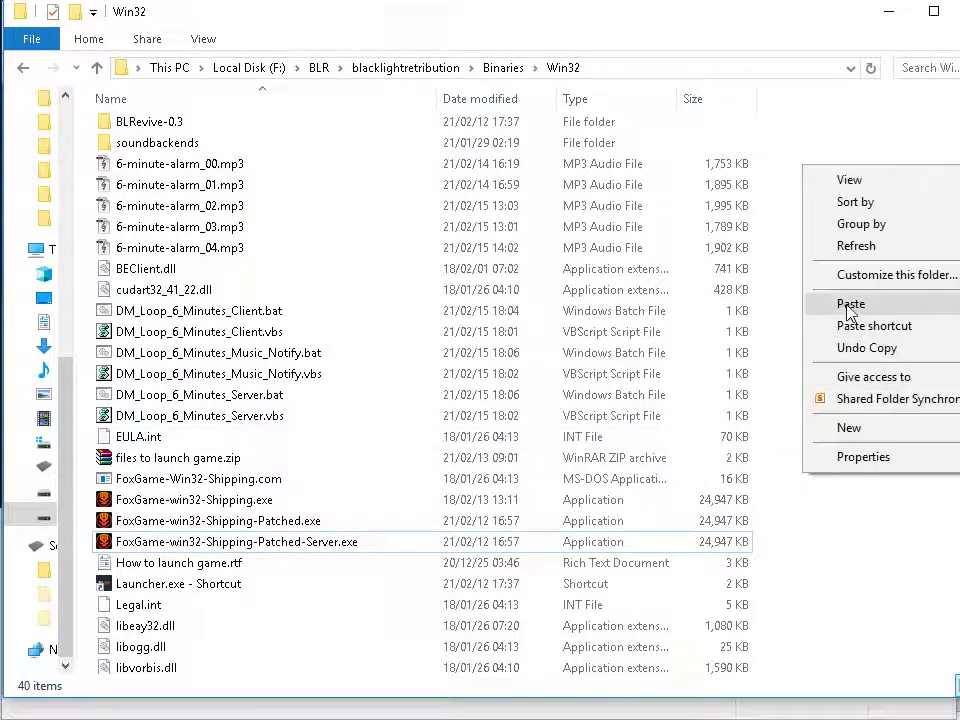
pyautogui.click(851, 304)
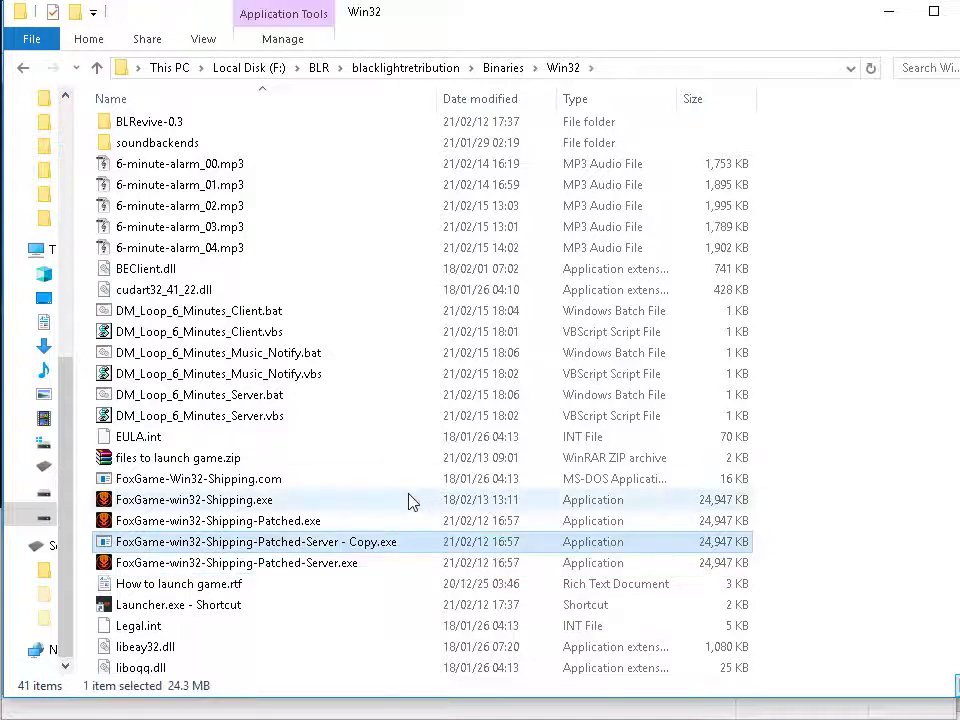
# Rename the duplicated server executable as FoxGame-win32-Shipping-Patched-Server_6_minute_loop.exe
pyautogui.click(360, 546)
pyautogui.click(357, 545)
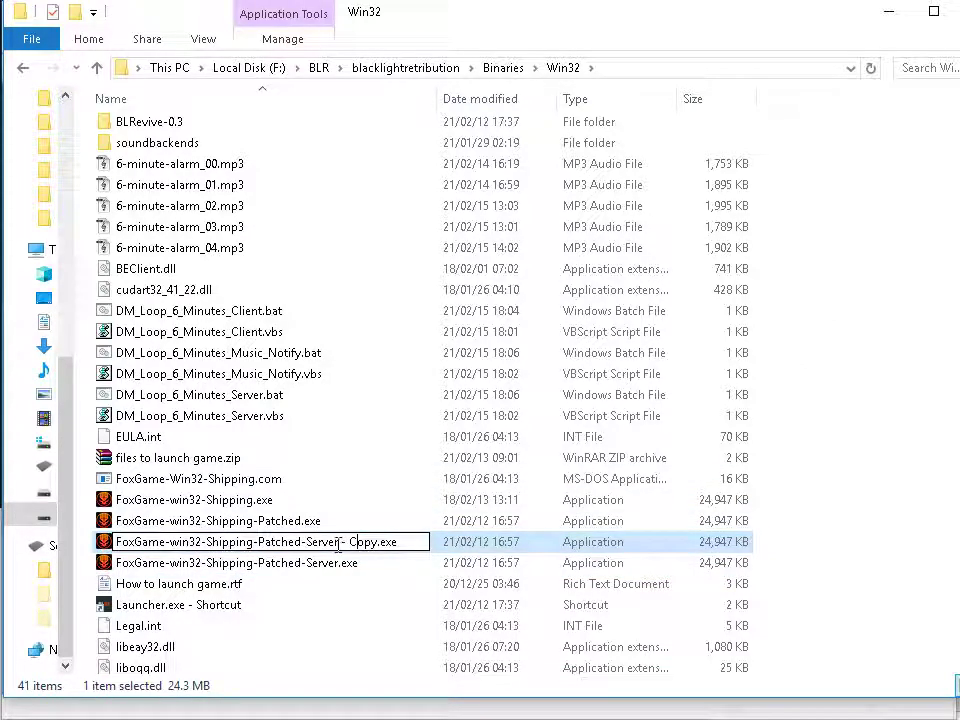
pyautogui.moveTo(338, 542); pyautogui.dragTo(375, 541)
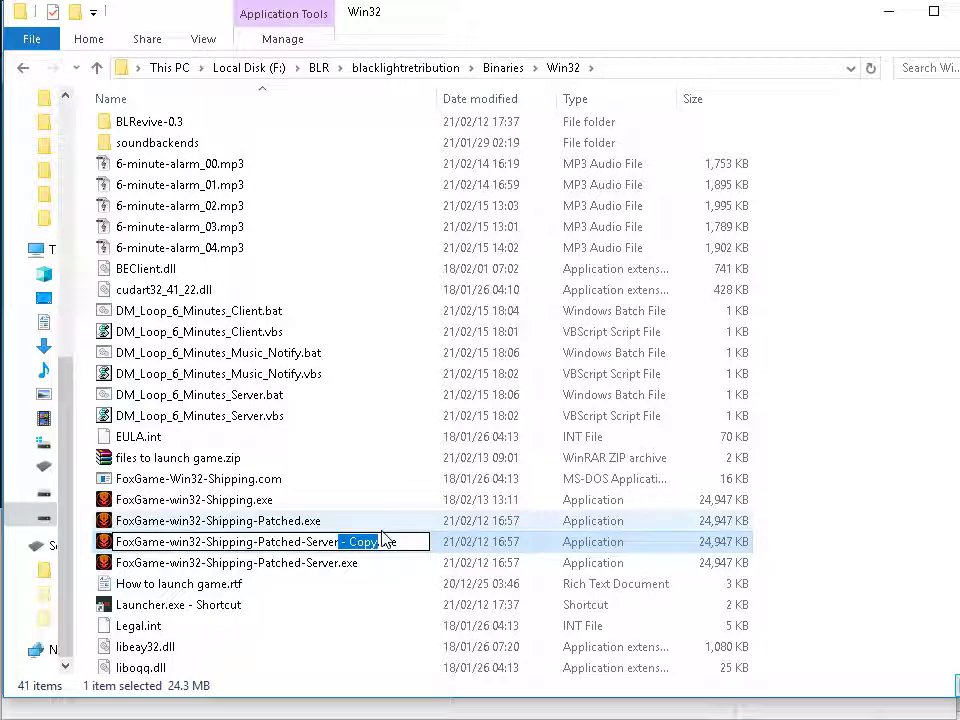
pyautogui.write('_6')
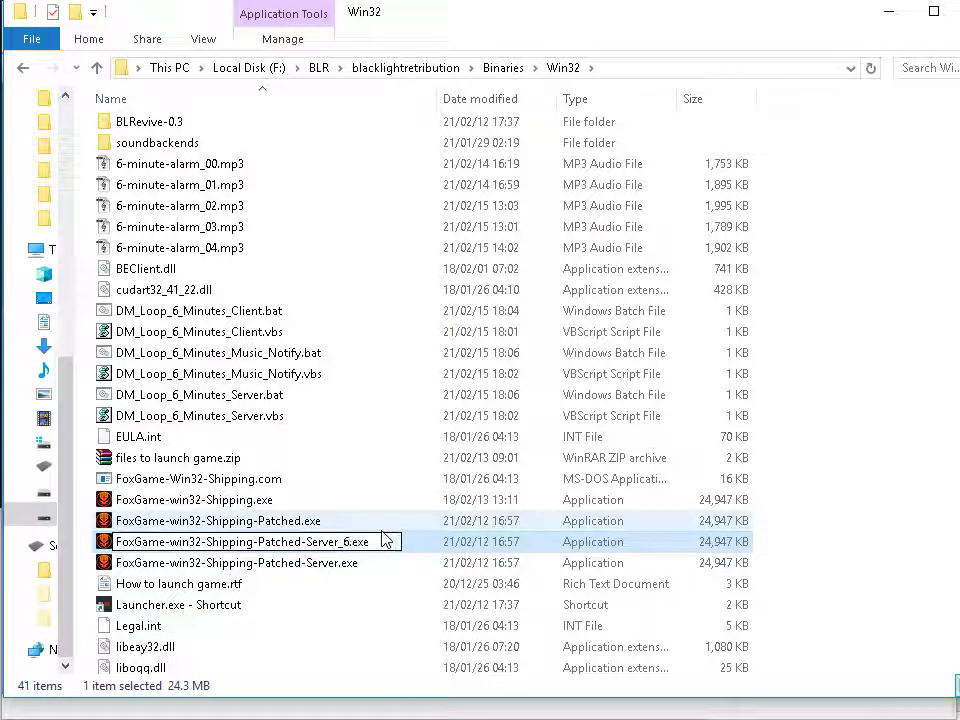
pyautogui.write('_minutes')
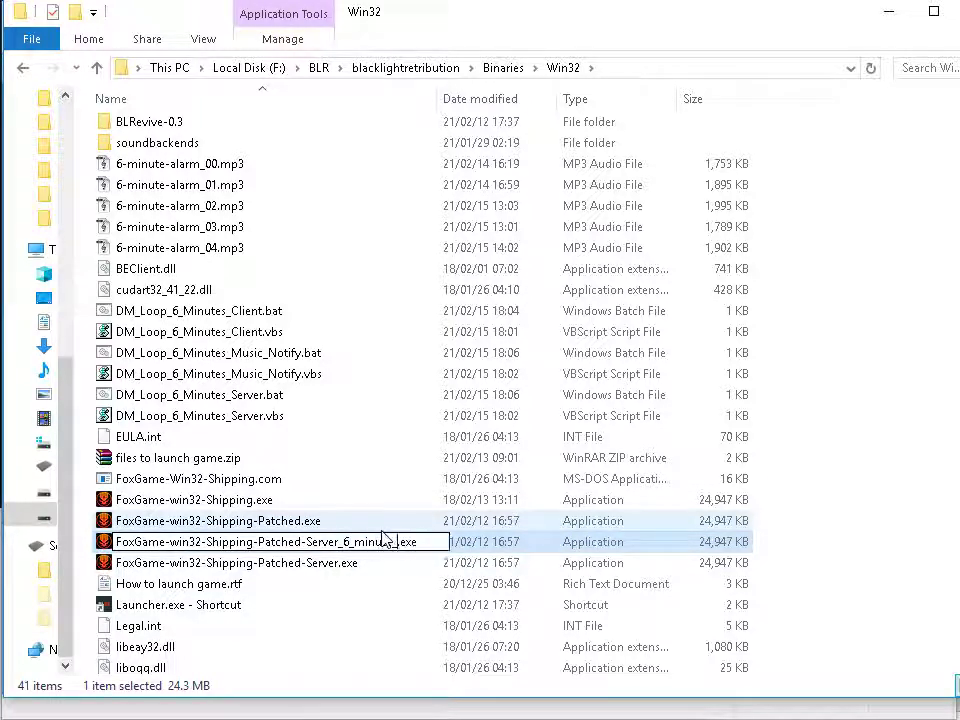
pyautogui.write('_loop')
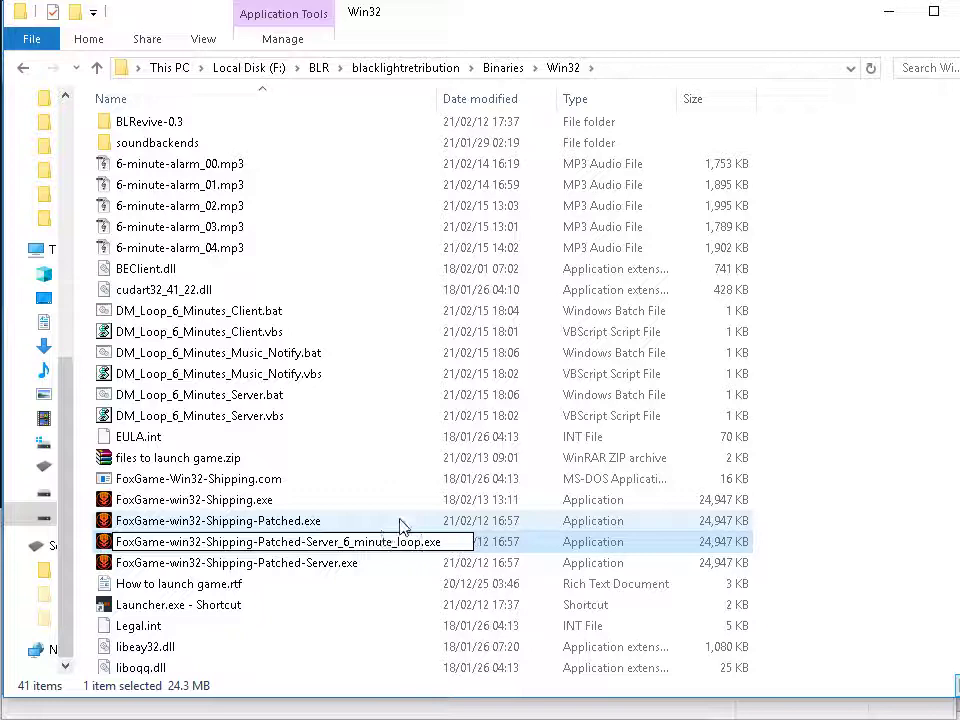
pyautogui.press('Return')
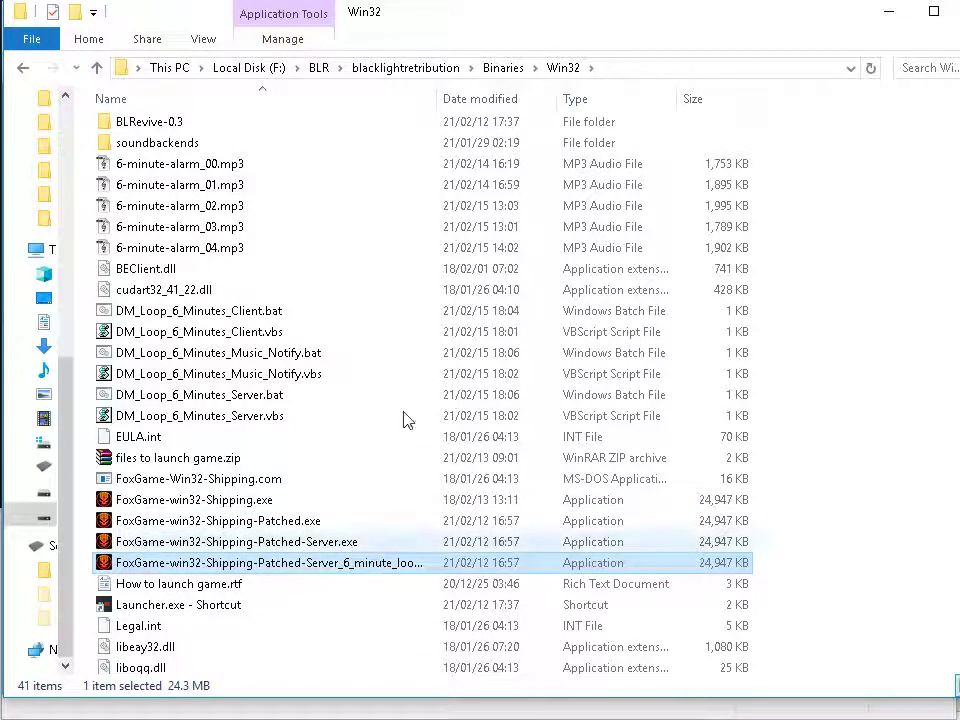
# Copy the renamed executable's name and replace the program name with it in the taskkill line of DM_Loop_6_Minutes_Server.bat
pyautogui.moveTo(439, 94); pyautogui.dragTo(508, 96)
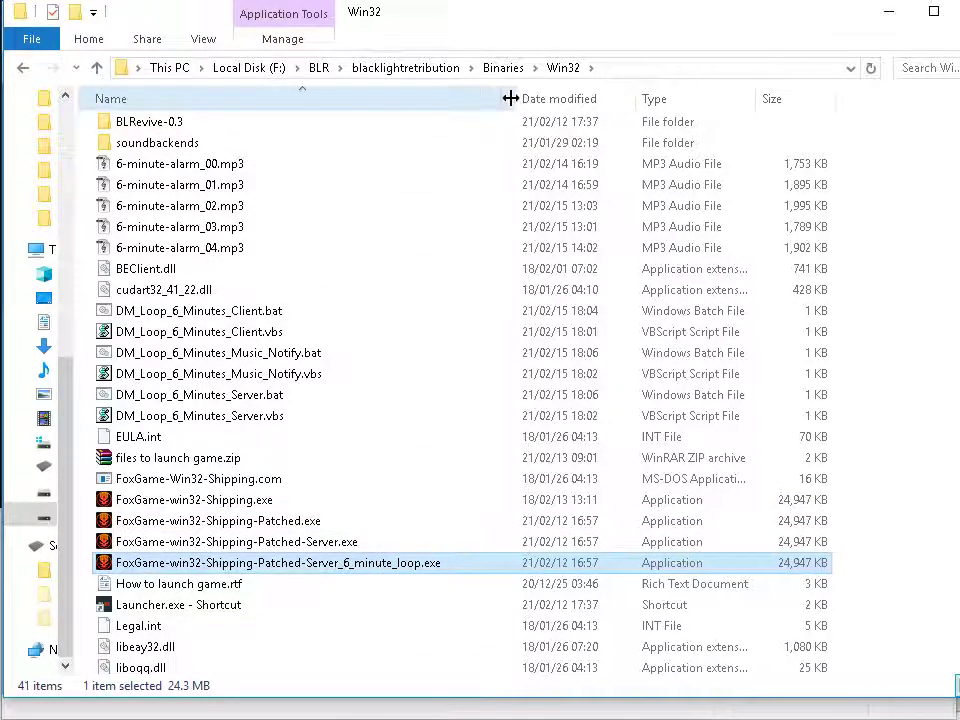
pyautogui.click(350, 567)
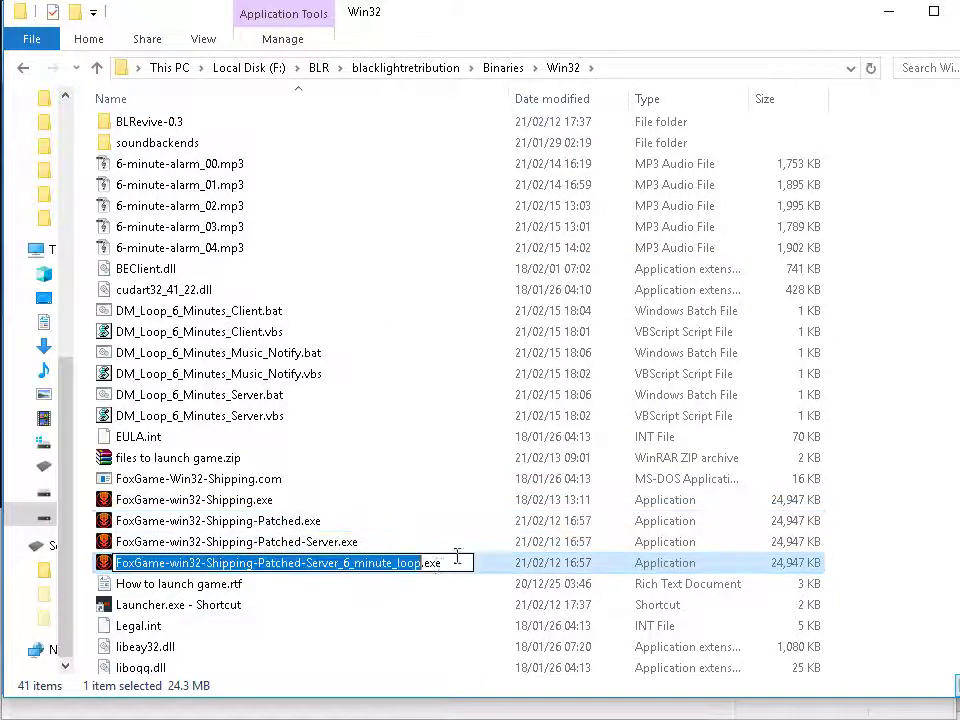
pyautogui.rightClick(396, 563)
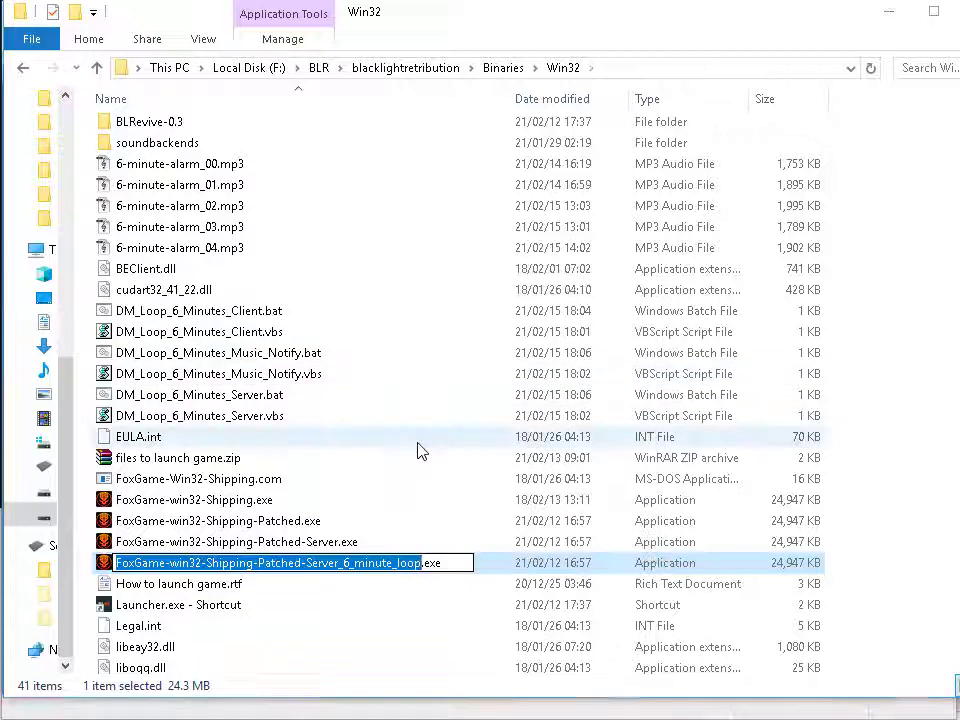
pyautogui.hotkey('alt', 'Tab')
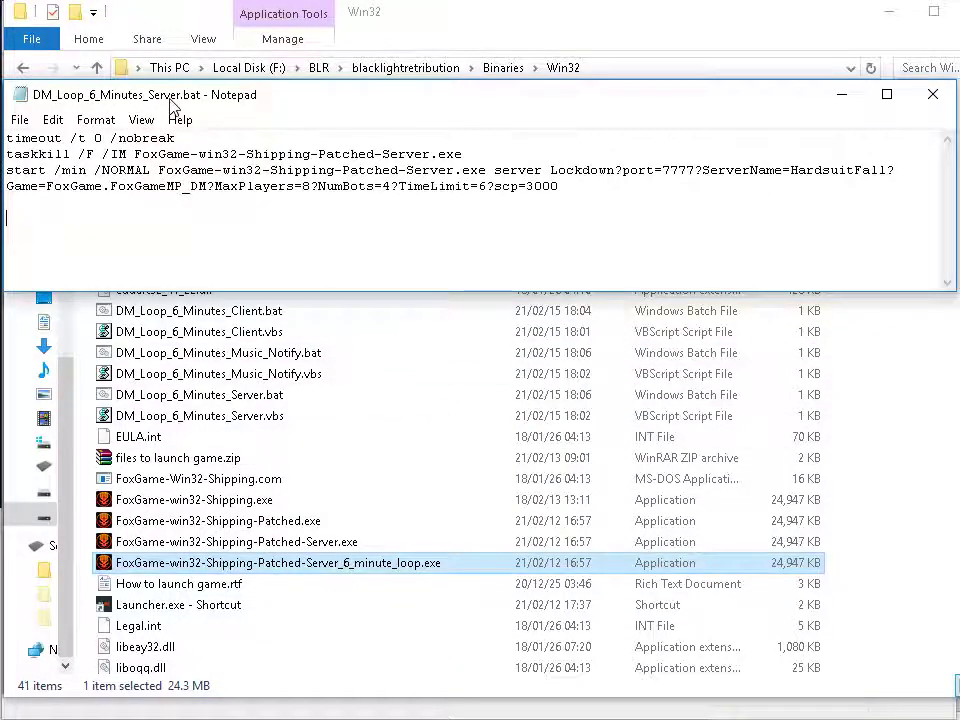
pyautogui.click(142, 154)
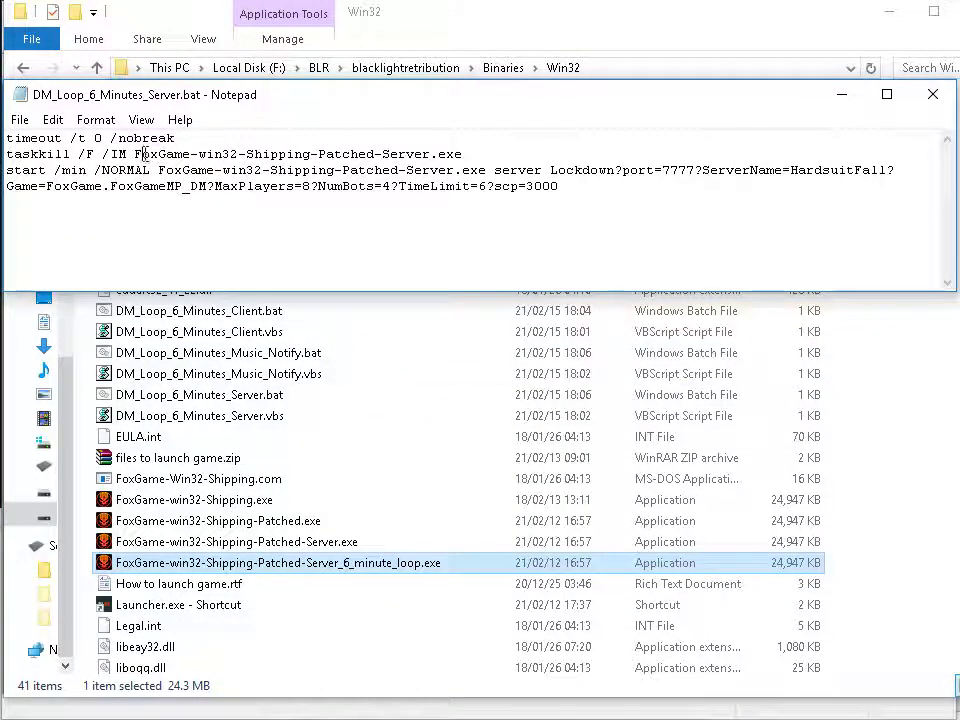
pyautogui.moveTo(136, 154); pyautogui.dragTo(432, 154)
pyautogui.hotkey('ctrl', 'v')
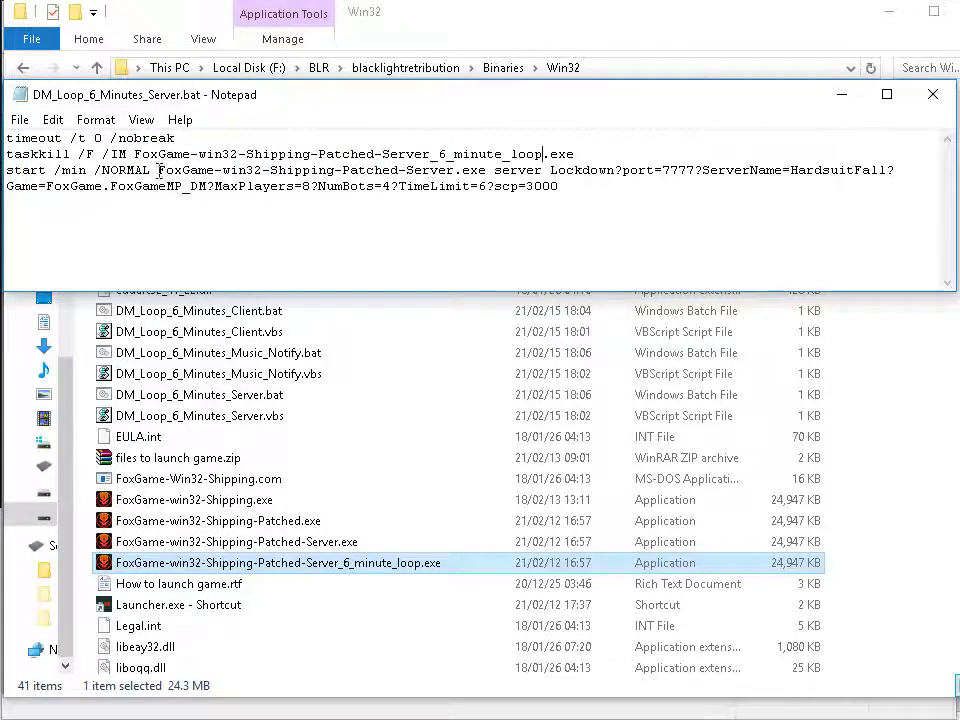
# Replace the executable name in the start line with FoxGame-win32-Shipping-Patched-Server_6_minute_loop and save the batch file
pyautogui.moveTo(158, 170); pyautogui.dragTo(458, 170)
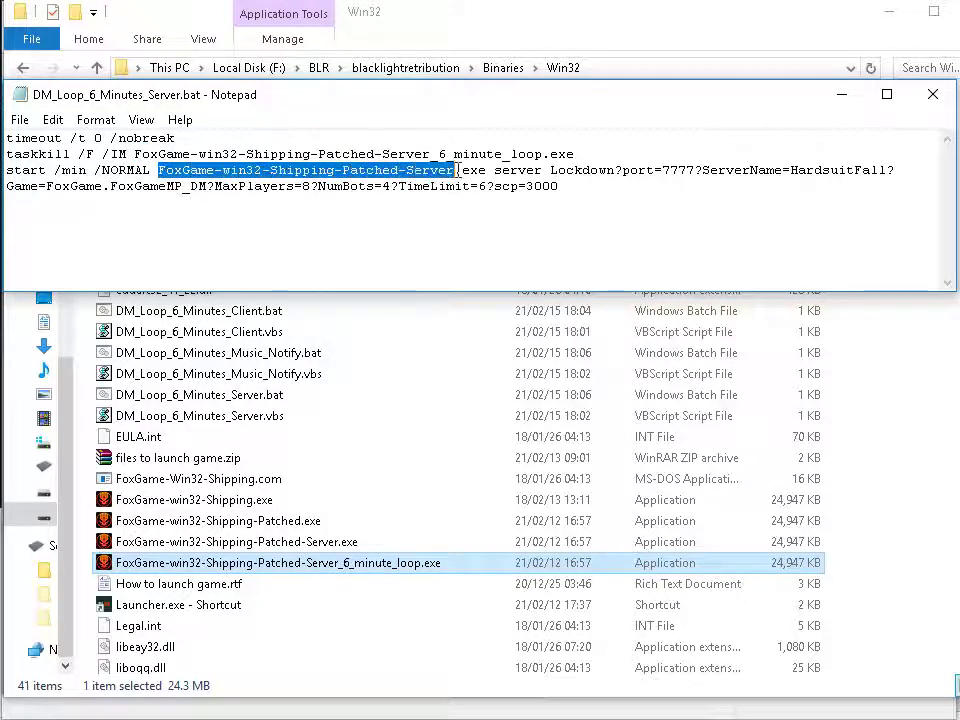
pyautogui.hotkey('ctrl', 'v')
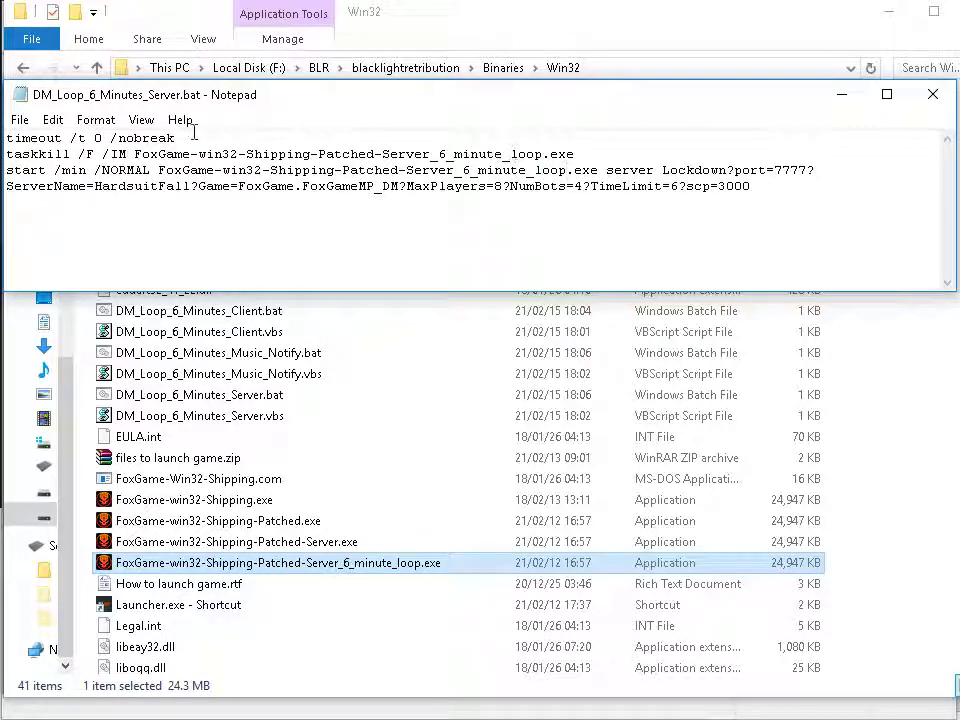
pyautogui.click(19, 119)
pyautogui.click(17, 187)
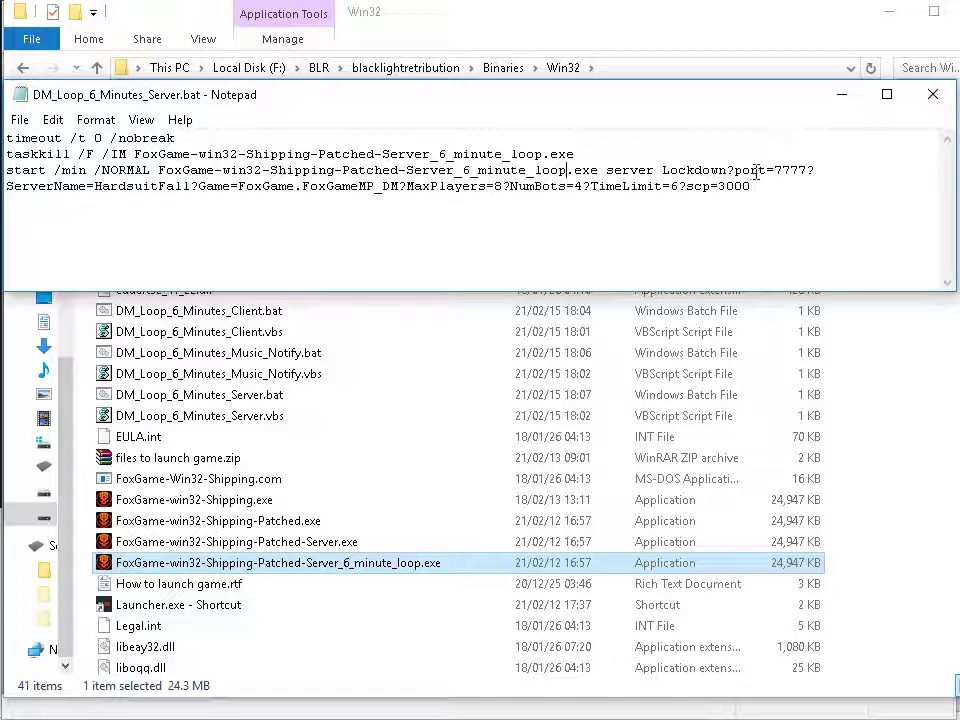
# Check the port and map name in the server start line, and save and close the batch file
pyautogui.moveTo(776, 172); pyautogui.dragTo(803, 173)
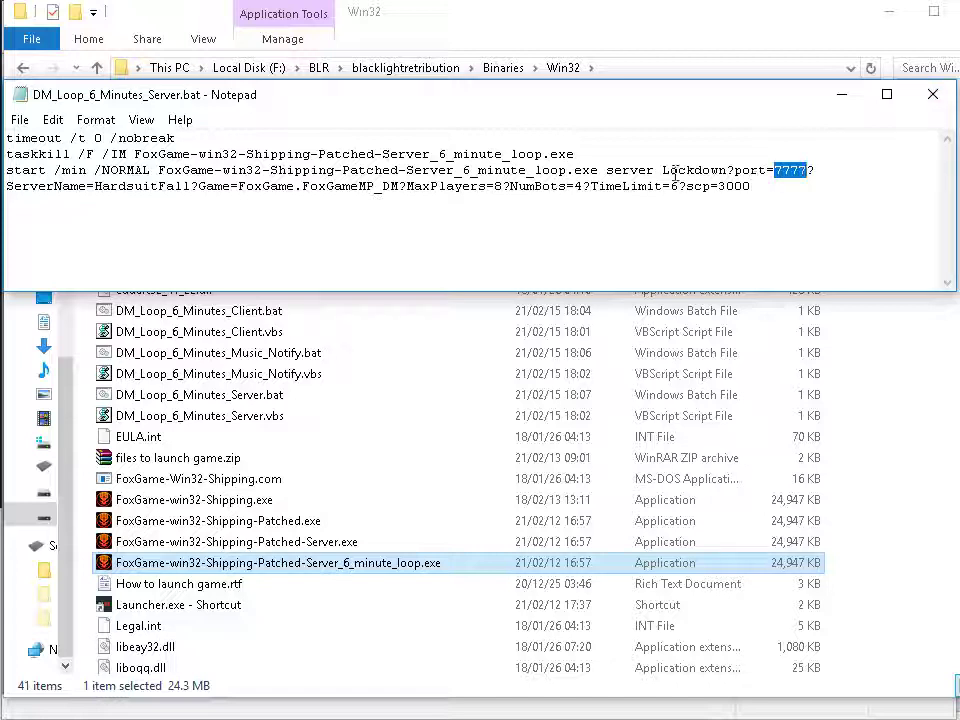
pyautogui.moveTo(664, 170); pyautogui.dragTo(724, 172)
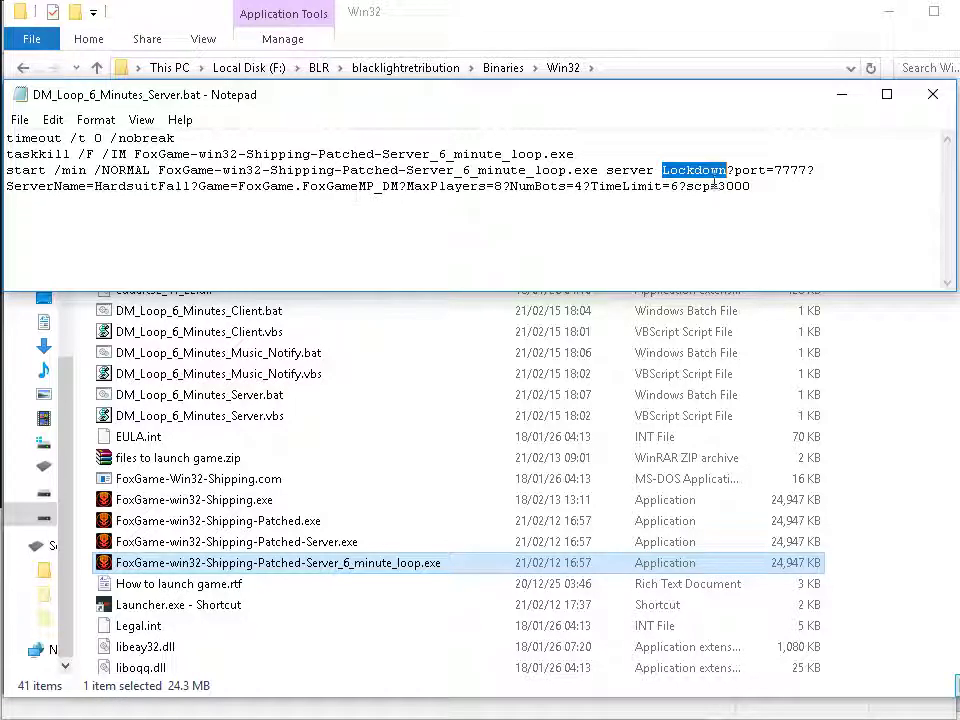
pyautogui.click(661, 196)
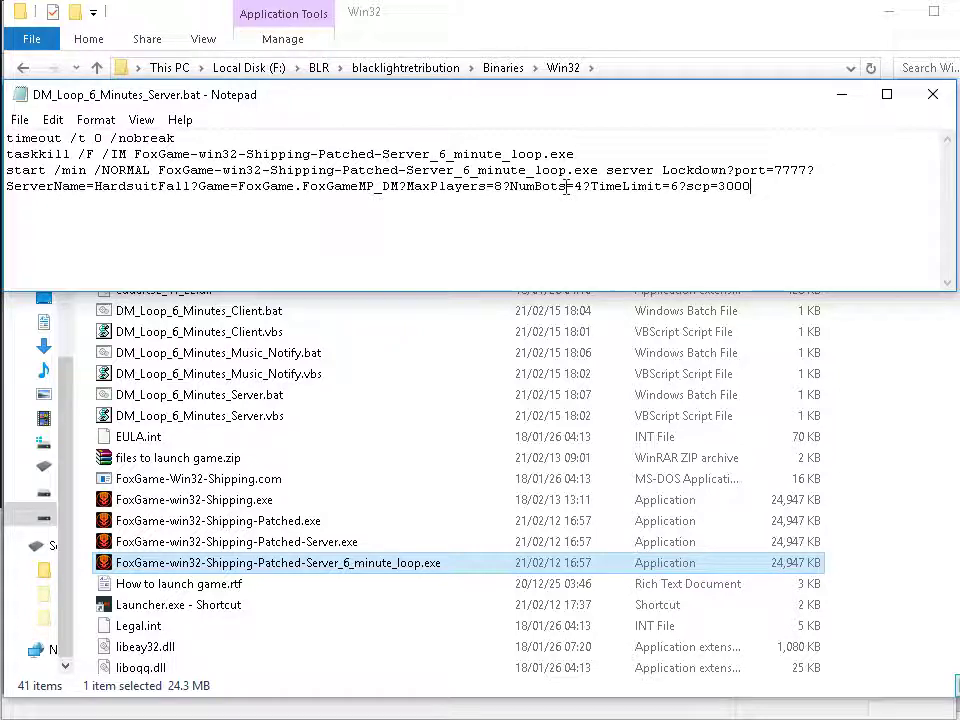
pyautogui.click(19, 119)
pyautogui.press('Escape')
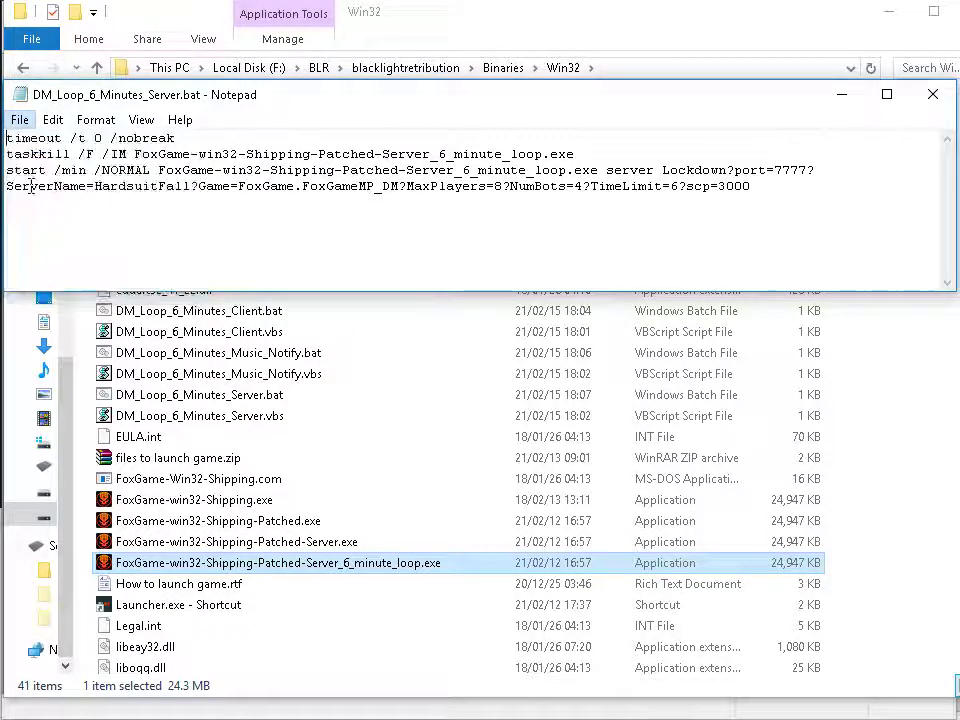
pyautogui.click(931, 99)
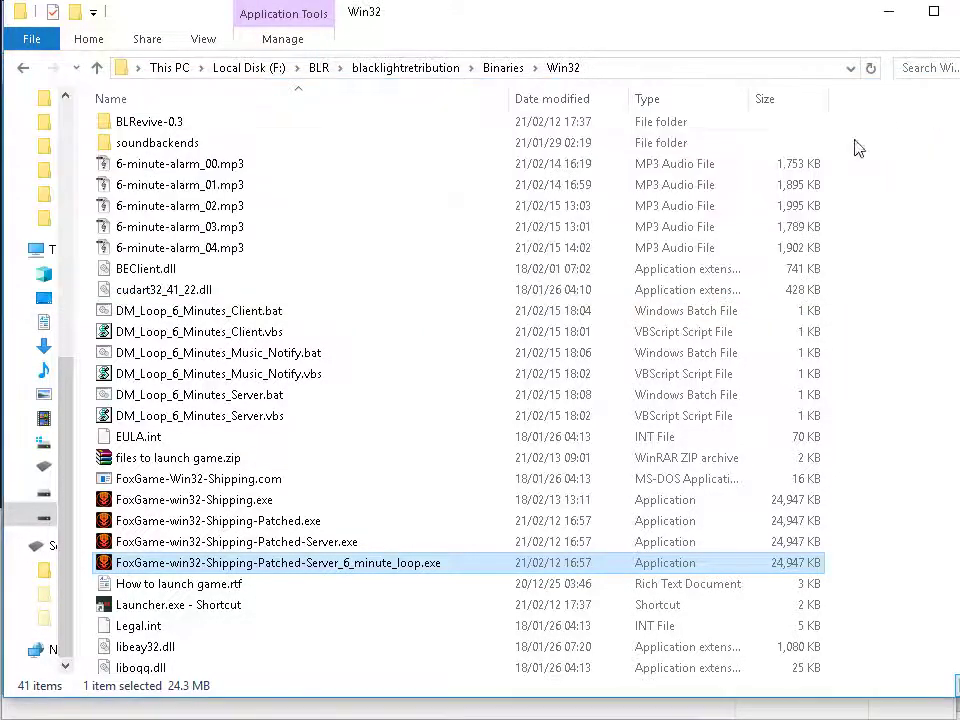
# Switch to Task Scheduler and enable the BLR_Music task
pyautogui.click(493, 313)
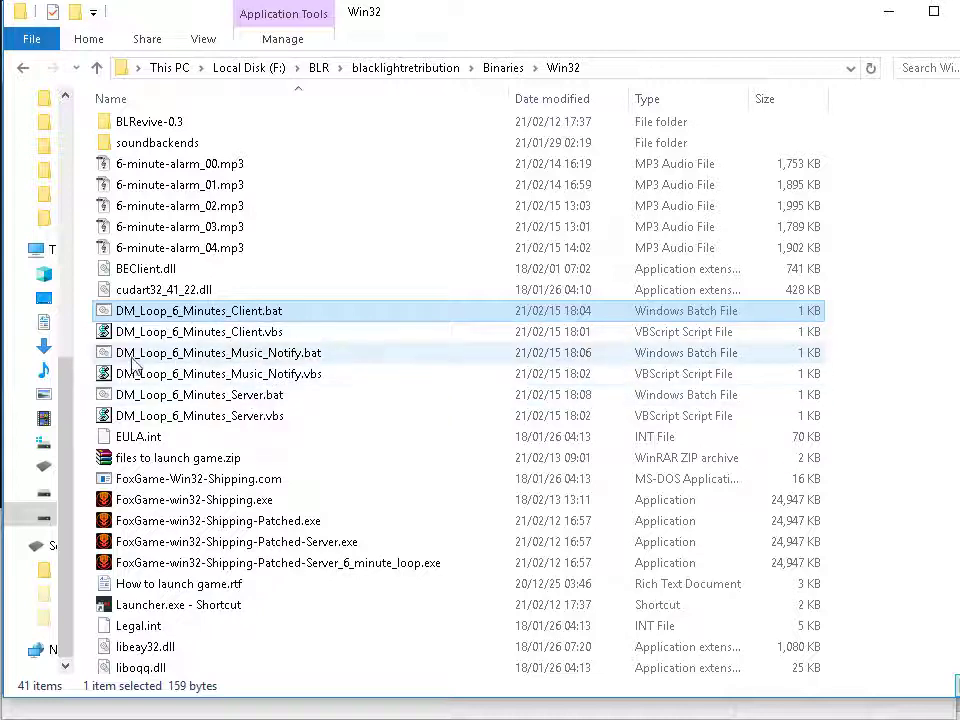
pyautogui.click(229, 358)
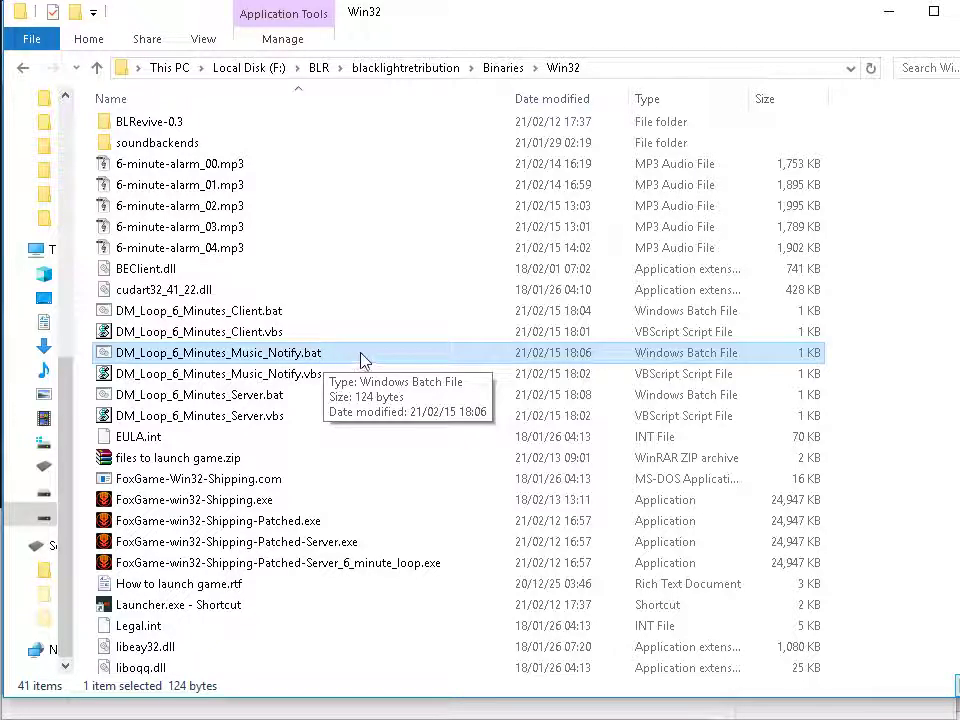
pyautogui.hotkey('alt', 'Tab')
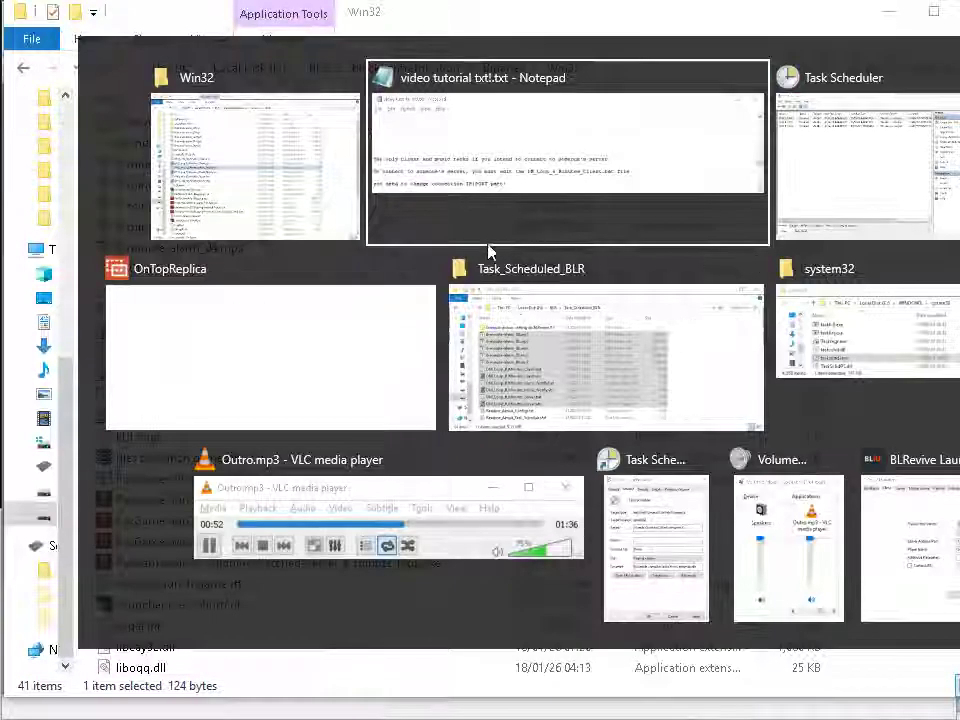
pyautogui.hotkey('alt', 'Tab')
pyautogui.click(163, 149)
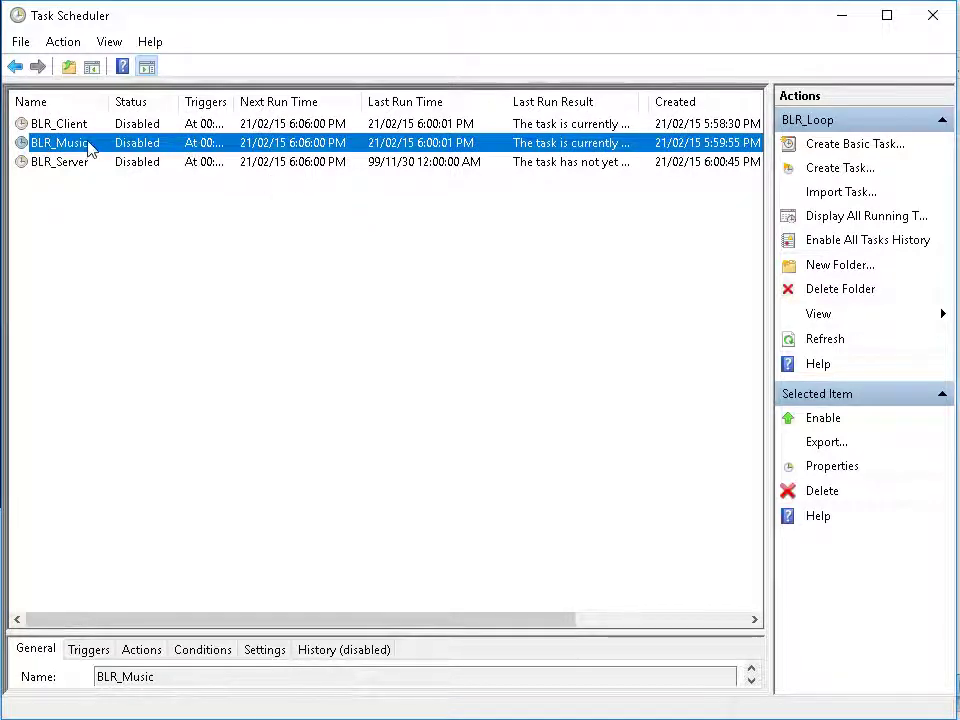
pyautogui.rightClick(88, 148)
pyautogui.click(113, 155)
# Enable the BLR_Client and BLR_Server tasks
pyautogui.click(132, 129)
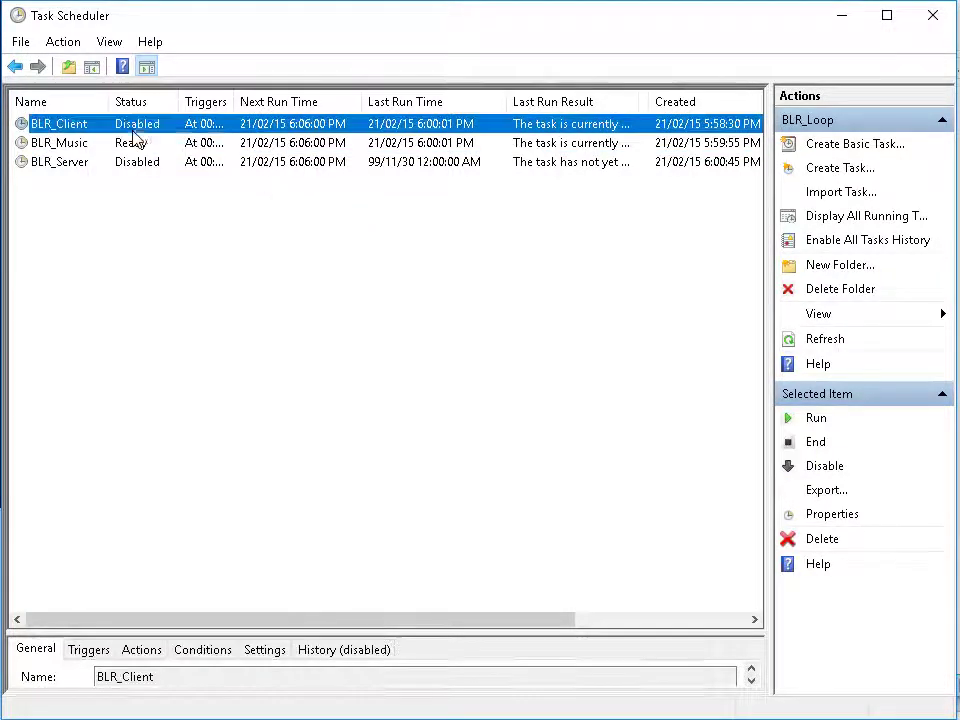
pyautogui.rightClick(135, 137)
pyautogui.click(141, 145)
pyautogui.click(130, 168)
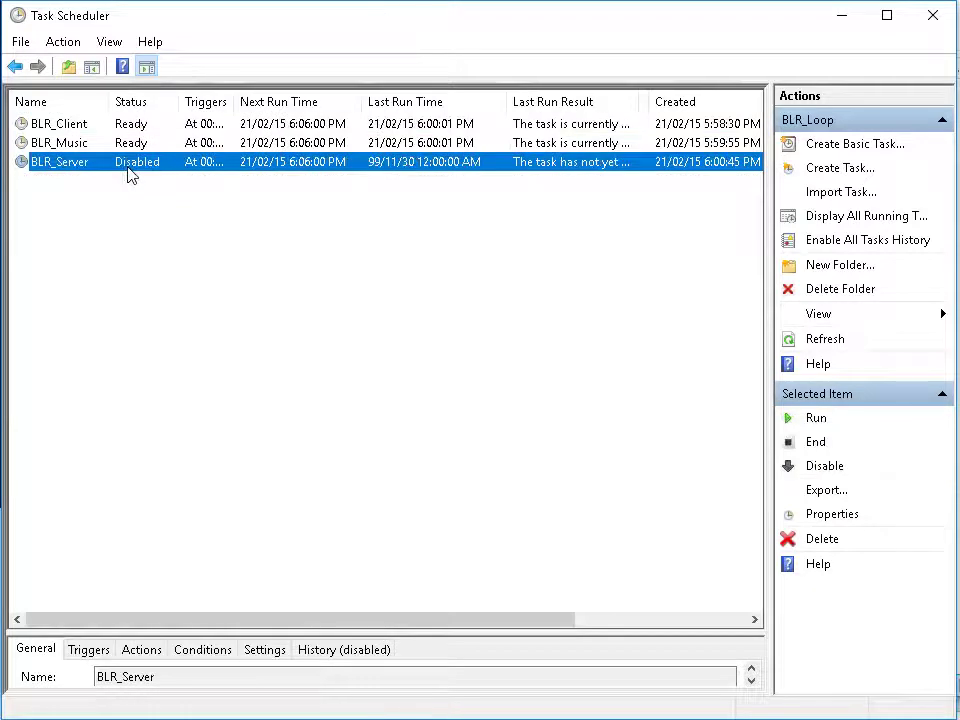
pyautogui.rightClick(130, 175)
pyautogui.click(139, 183)
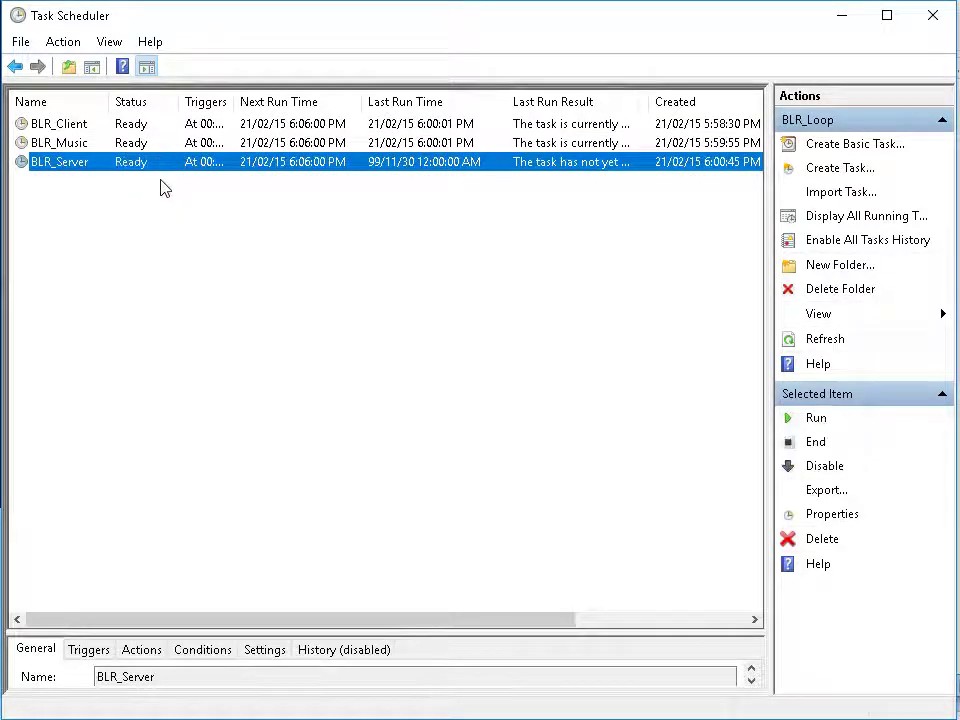
# Refresh the BLR_Loop task list and compare the next run times with the system clock
pyautogui.press('F5')
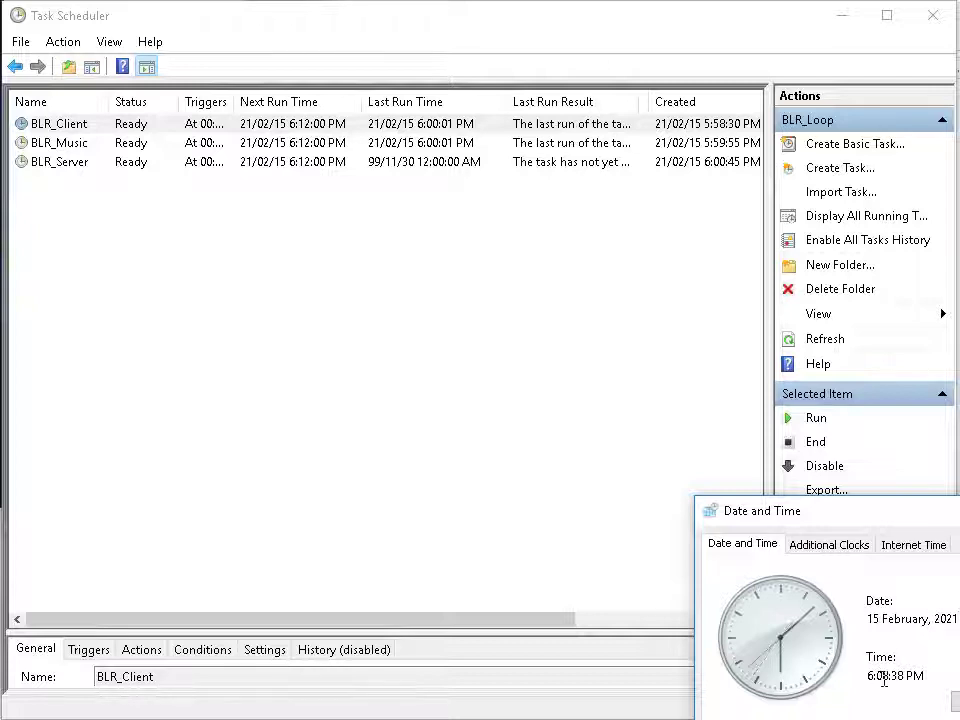
pyautogui.moveTo(868, 677)
pyautogui.mouseDown()
pyautogui.moveTo(902, 677)
pyautogui.moveTo(866, 684)
pyautogui.mouseUp()
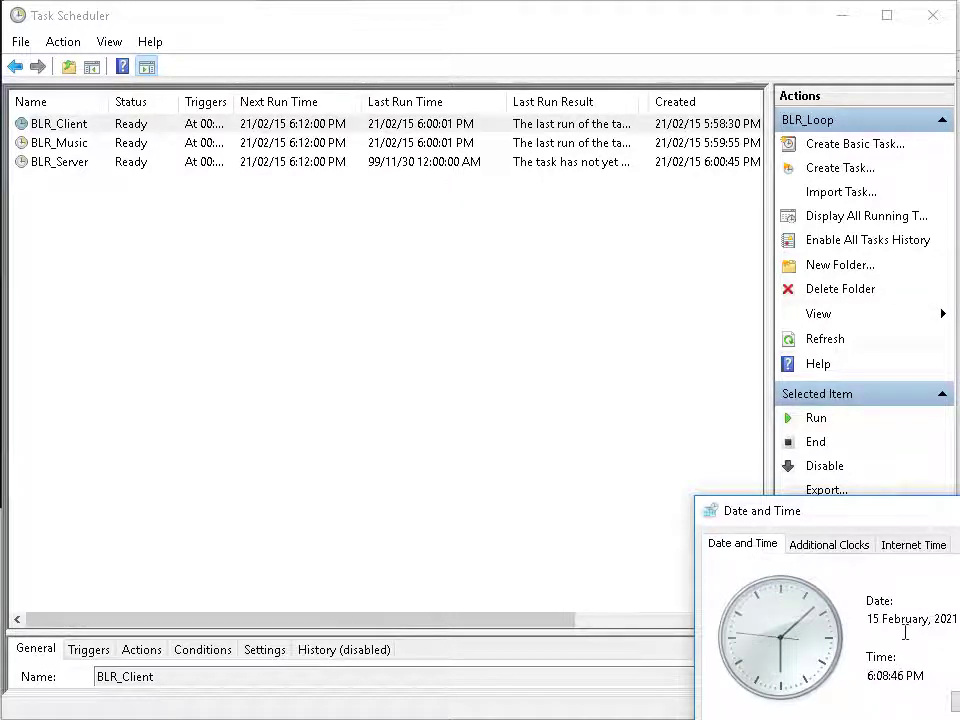
pyautogui.click(317, 222)
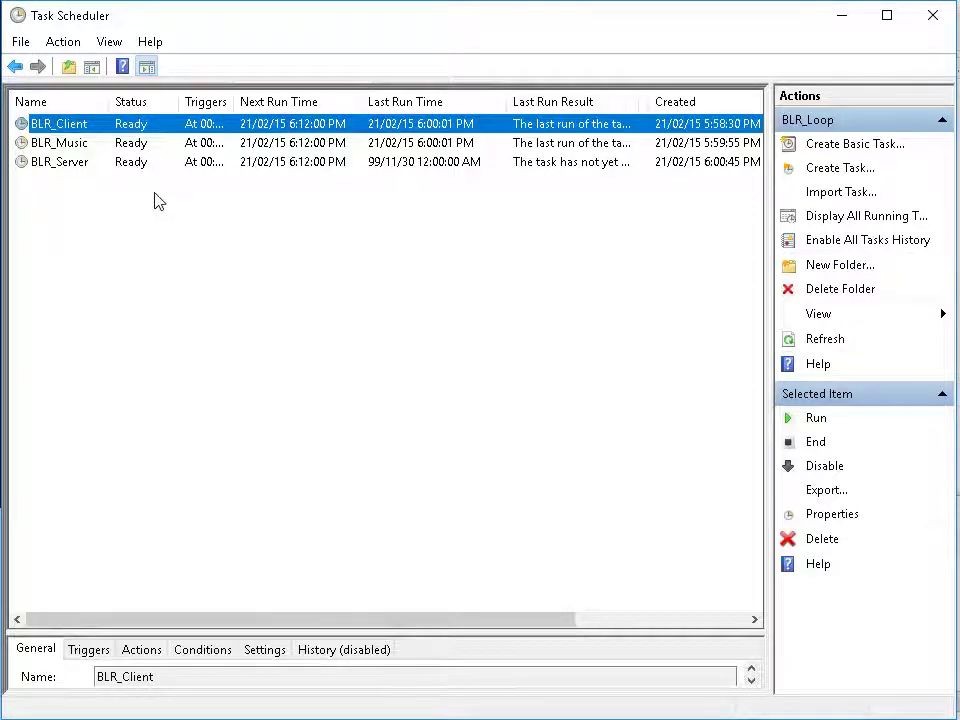
# Switch to the video tutorial notes in Notepad and write the line "now we just wait" in an empty area
pyautogui.hotkey('alt', 'Tab')
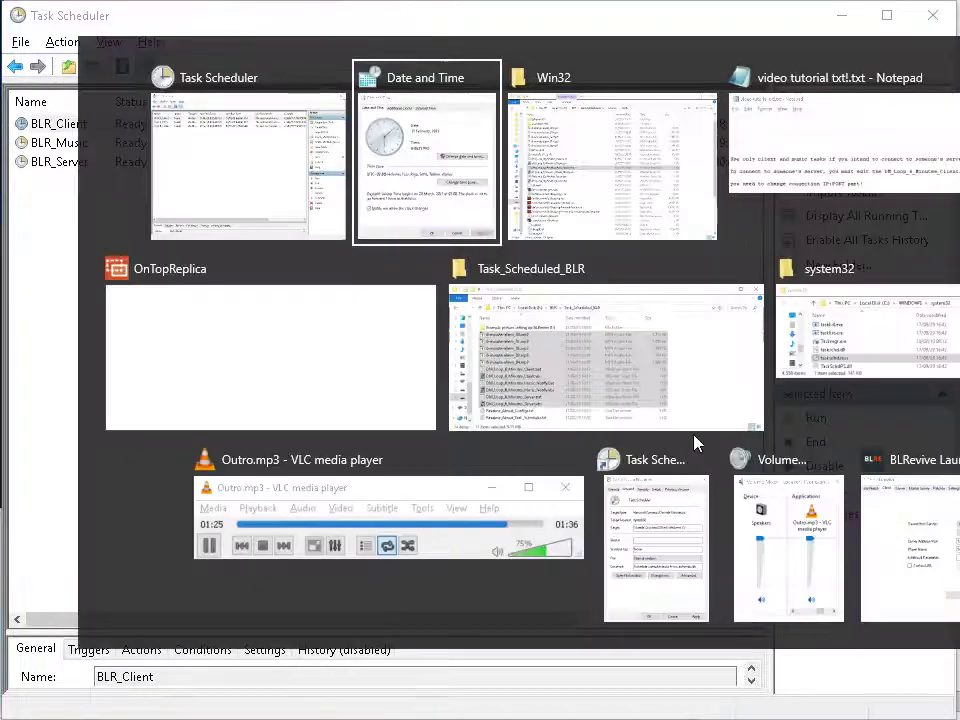
pyautogui.hotkey('alt', 'Tab')
pyautogui.hotkey('alt', 'Tab')
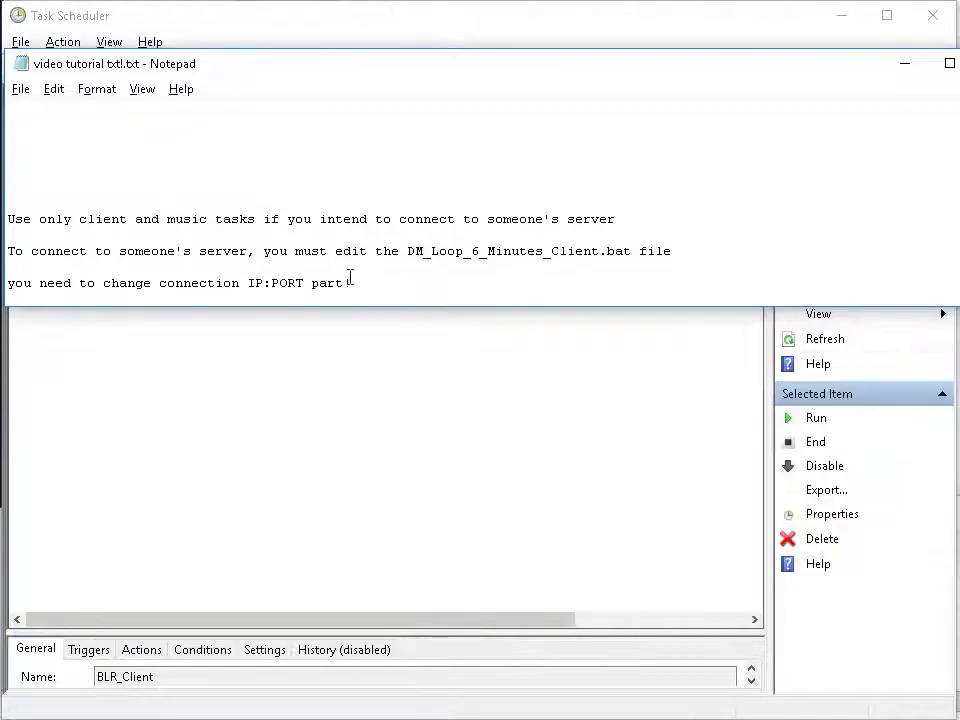
pyautogui.scroll(-5, 350, 278)
pyautogui.scroll(6, 350, 276)
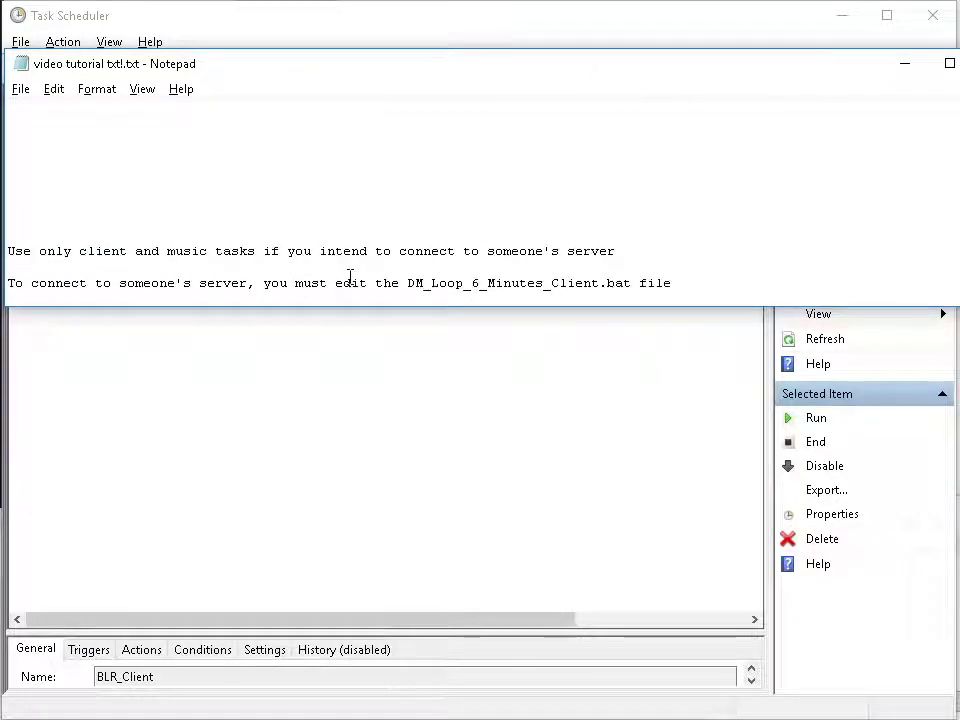
pyautogui.scroll(8, 350, 278)
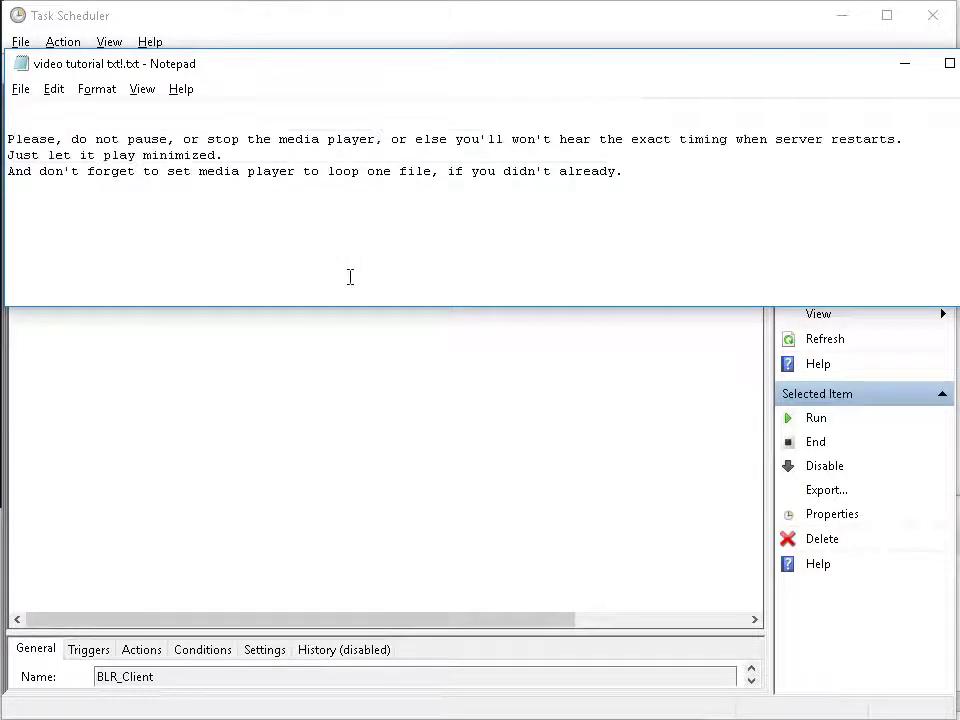
pyautogui.scroll(2, 350, 277)
pyautogui.scroll(-5, 350, 277)
pyautogui.scroll(4, 350, 277)
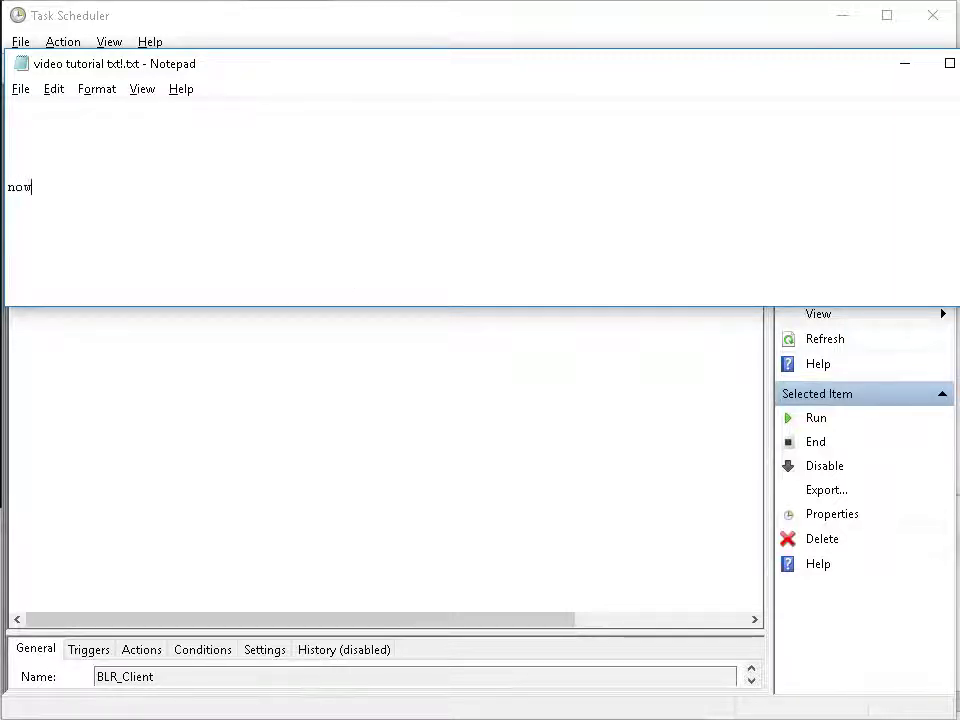
pyautogui.write('we j')
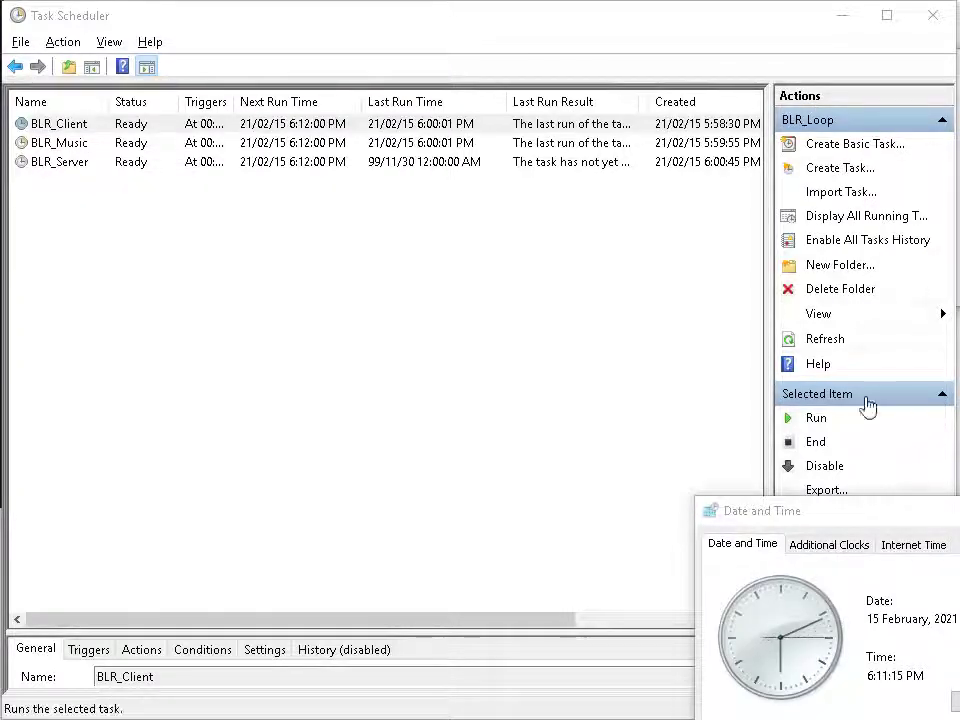
# Replace the "now we just wait" note with "we can set our programs to higher priority process"
pyautogui.hotkey('alt', 'Tab')
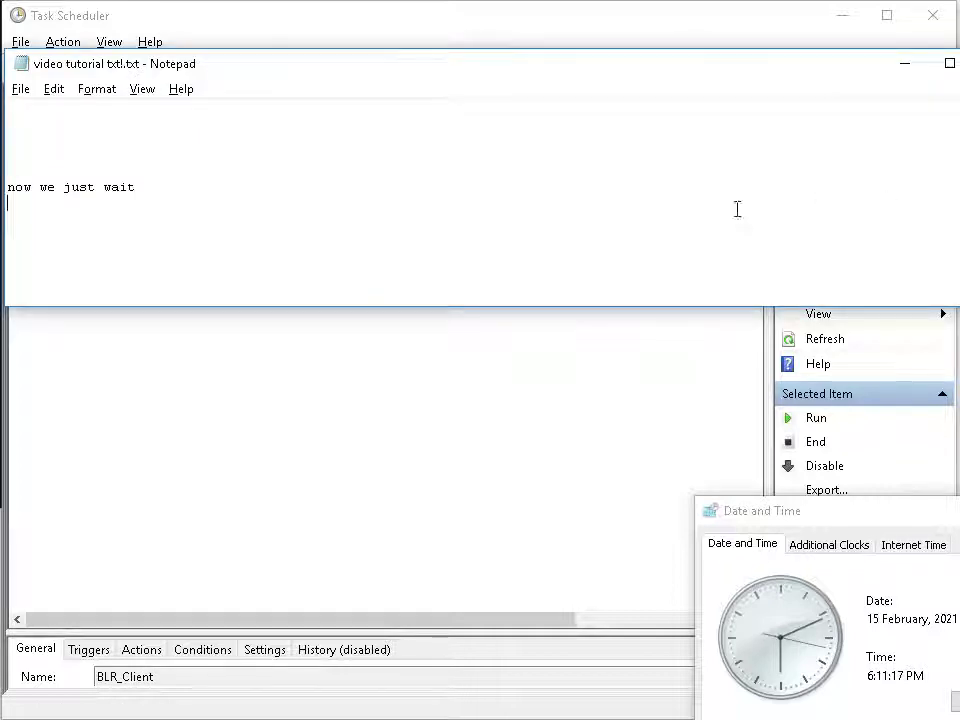
pyautogui.moveTo(136, 187); pyautogui.dragTo(6, 187)
pyautogui.write('we')
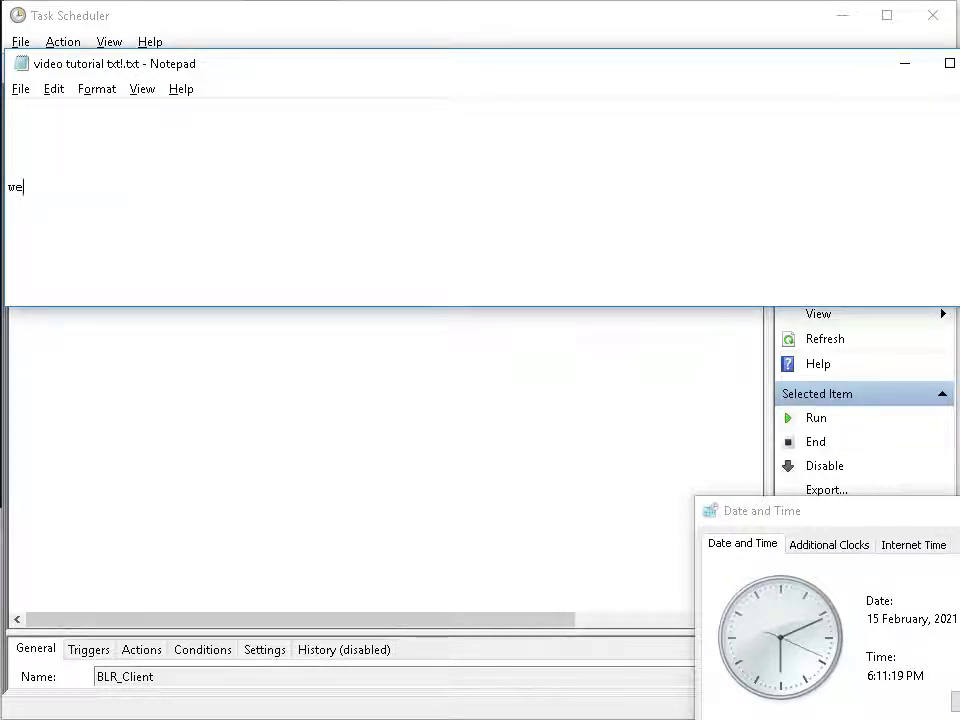
pyautogui.write(' can set our')
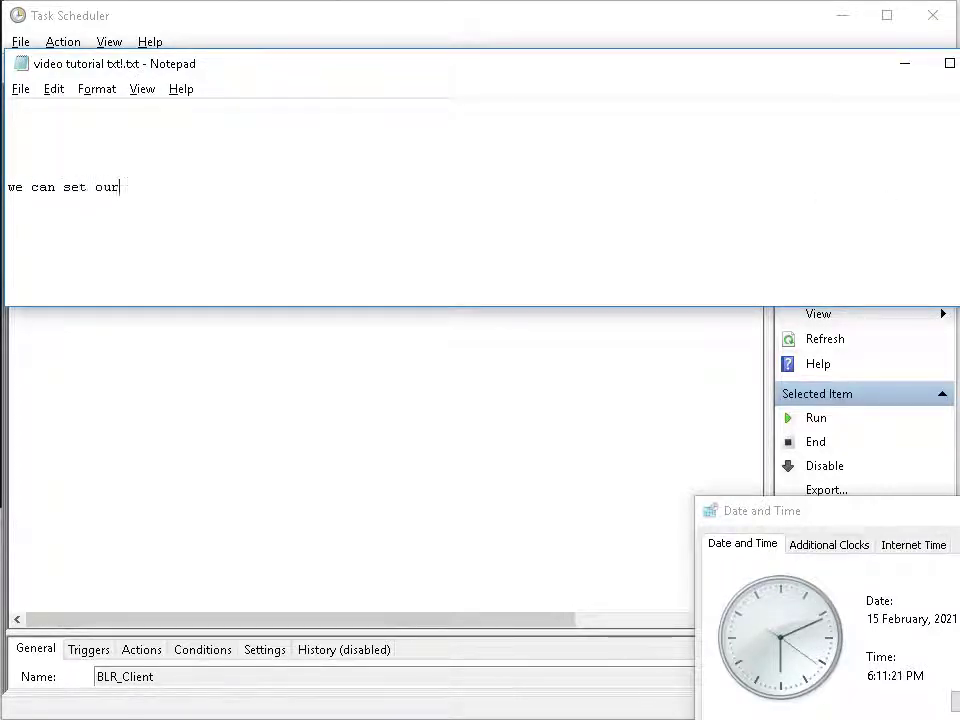
pyautogui.write(' programs ')
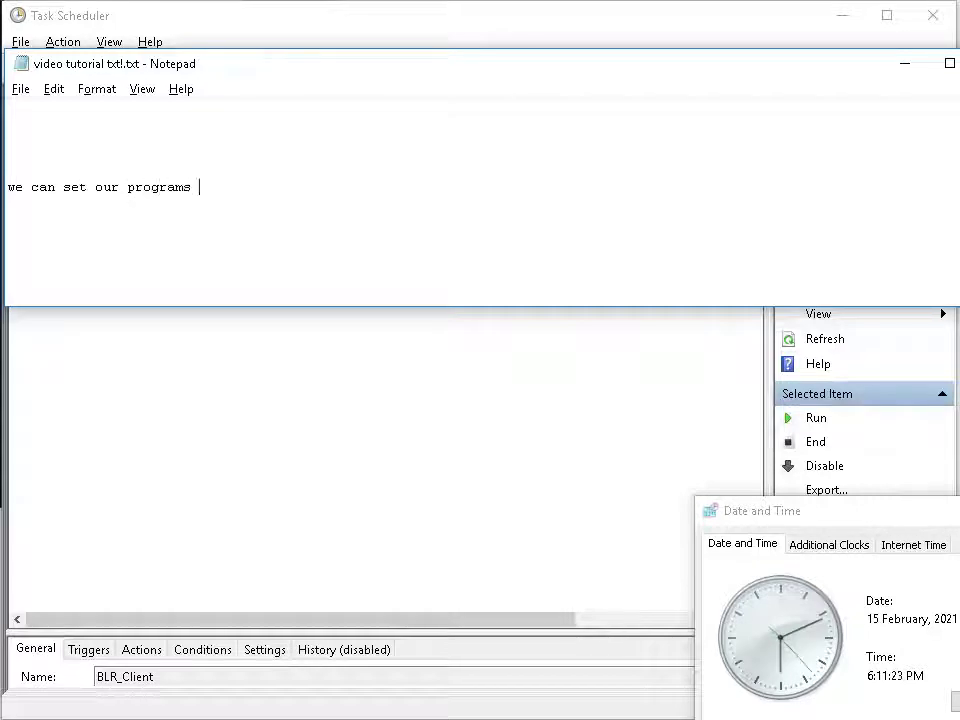
pyautogui.write('to higher pri')
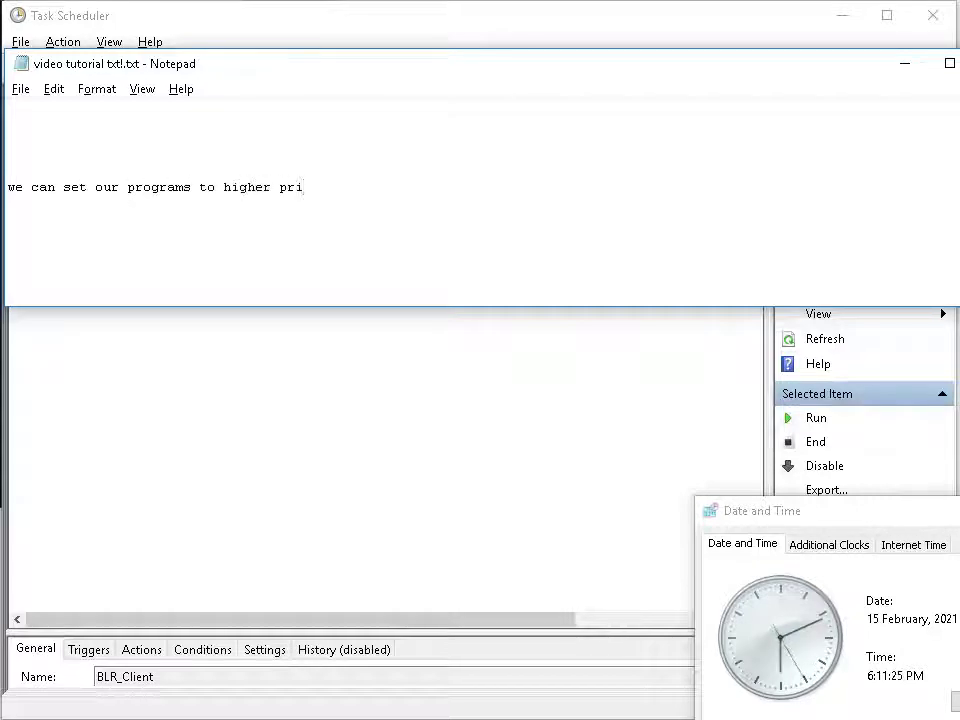
pyautogui.write('ority process')
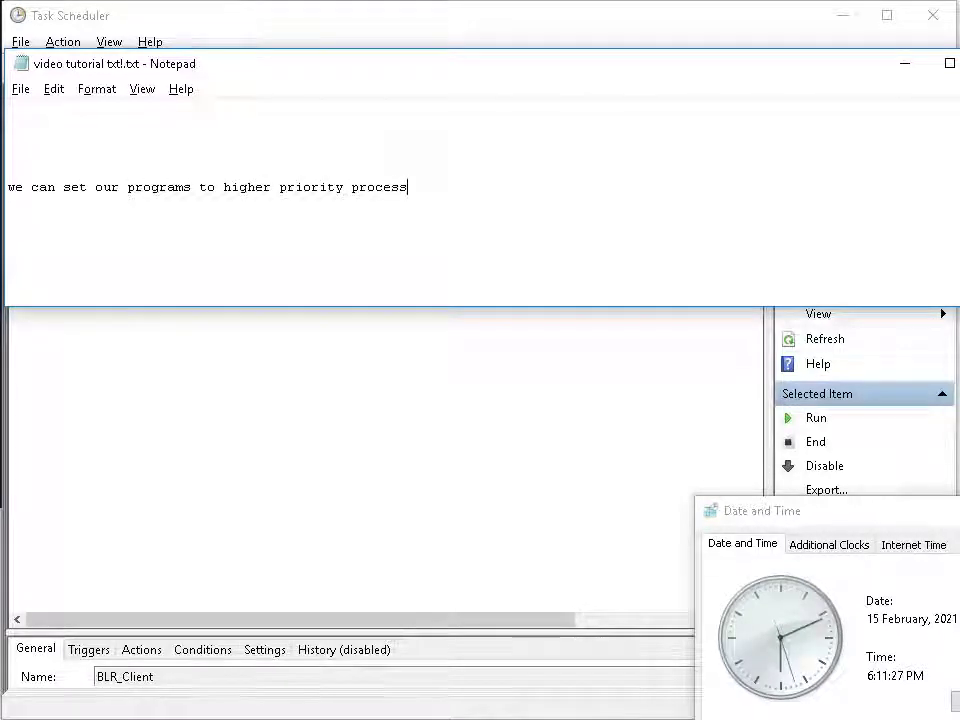
# Switch to the Win32 folder, set the start priority in DM_Loop_6_Minutes_Client.bat to HIGH, and save and close the file
pyautogui.hotkey('alt', 'Tab')
pyautogui.click(483, 365)
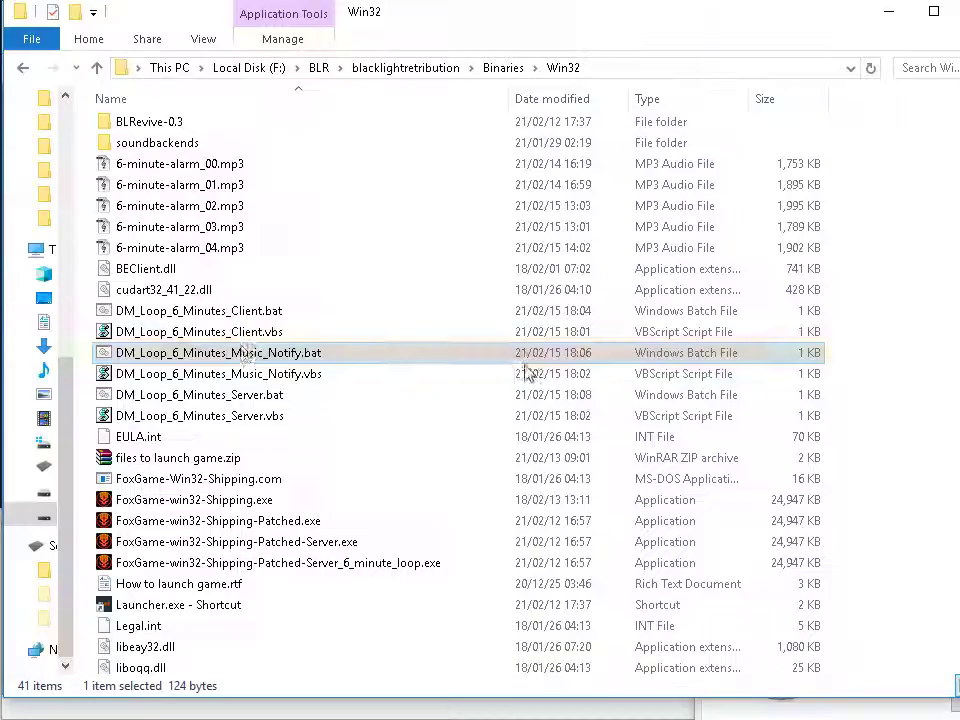
pyautogui.click(255, 311)
pyautogui.rightClick(287, 302)
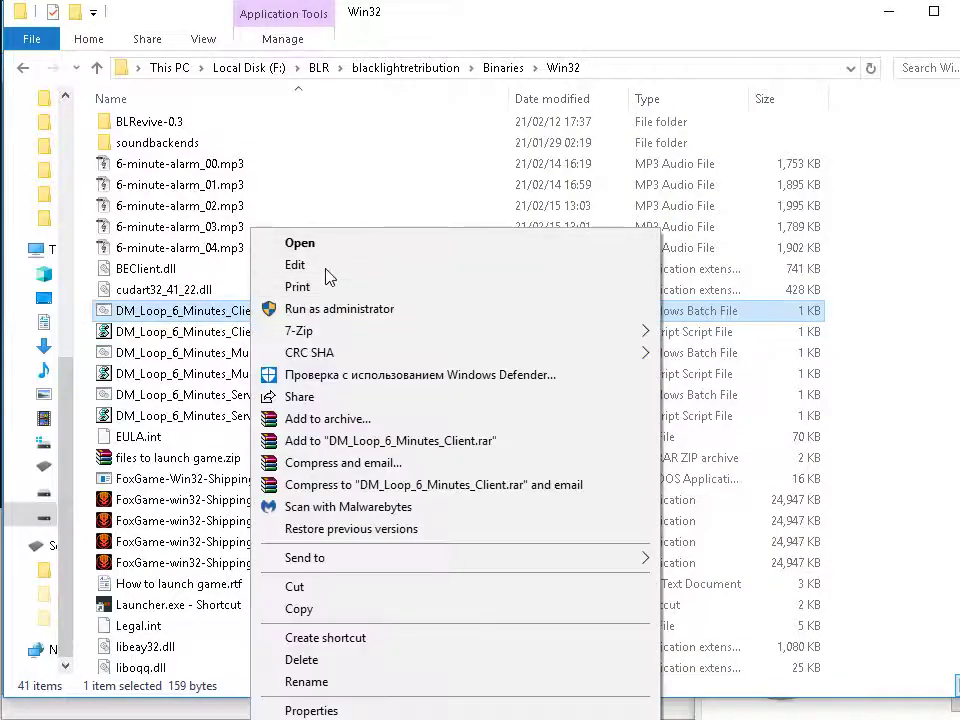
pyautogui.click(323, 265)
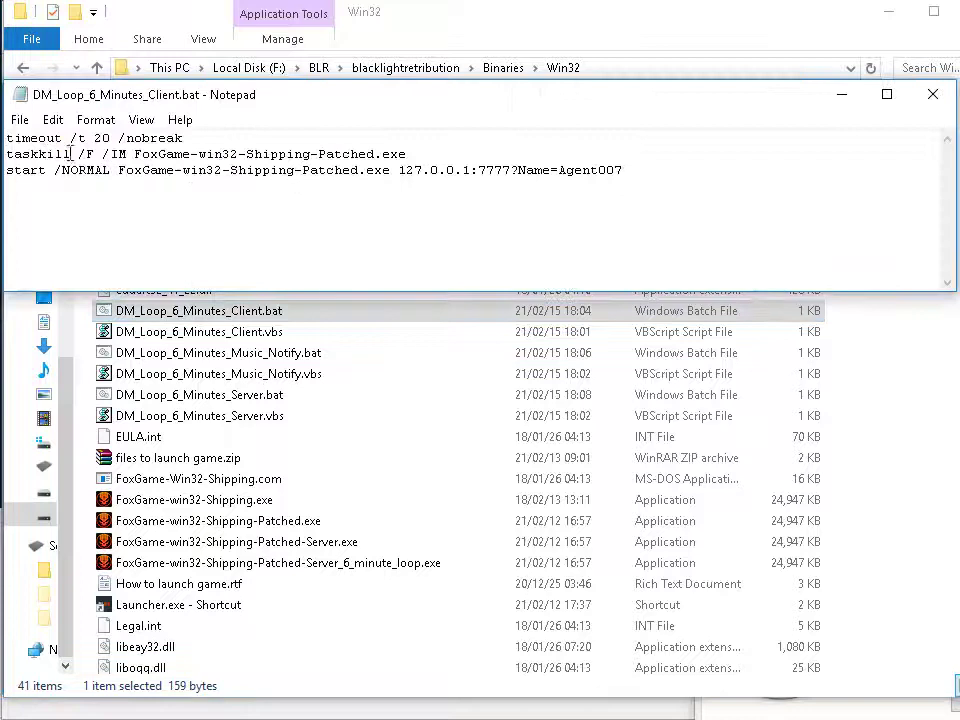
pyautogui.doubleClick(63, 172)
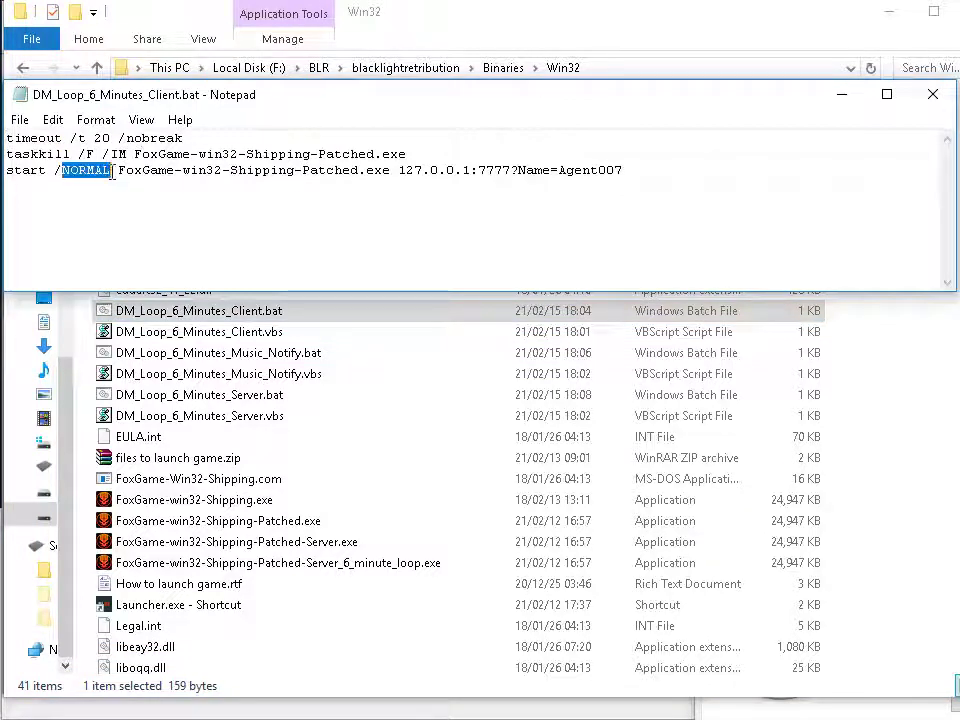
pyautogui.write('HIGH')
pyautogui.click(16, 124)
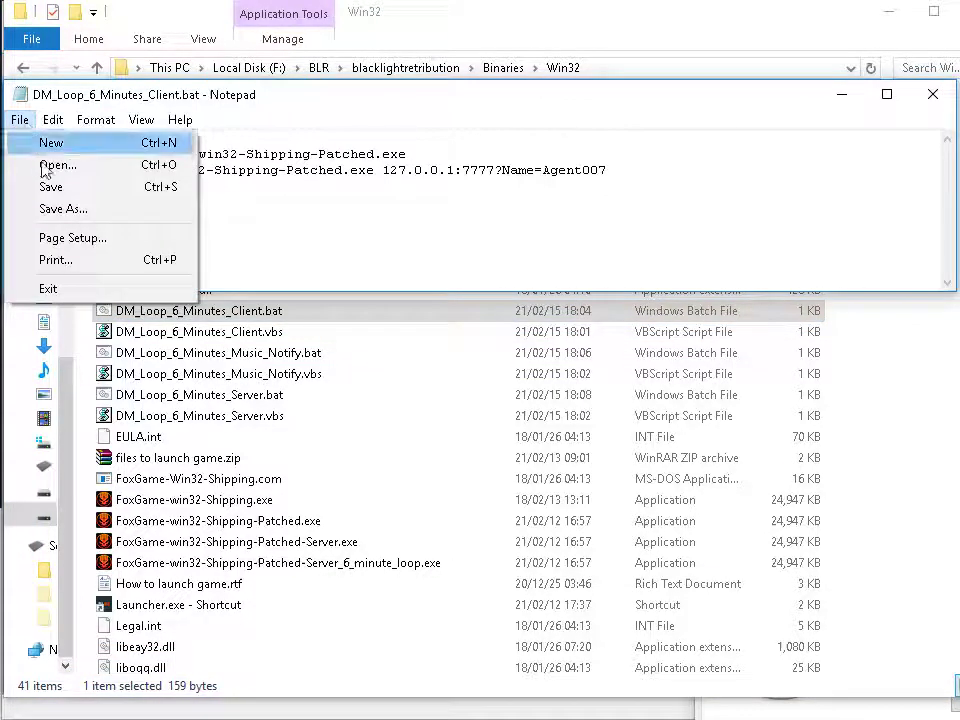
pyautogui.click(267, 193)
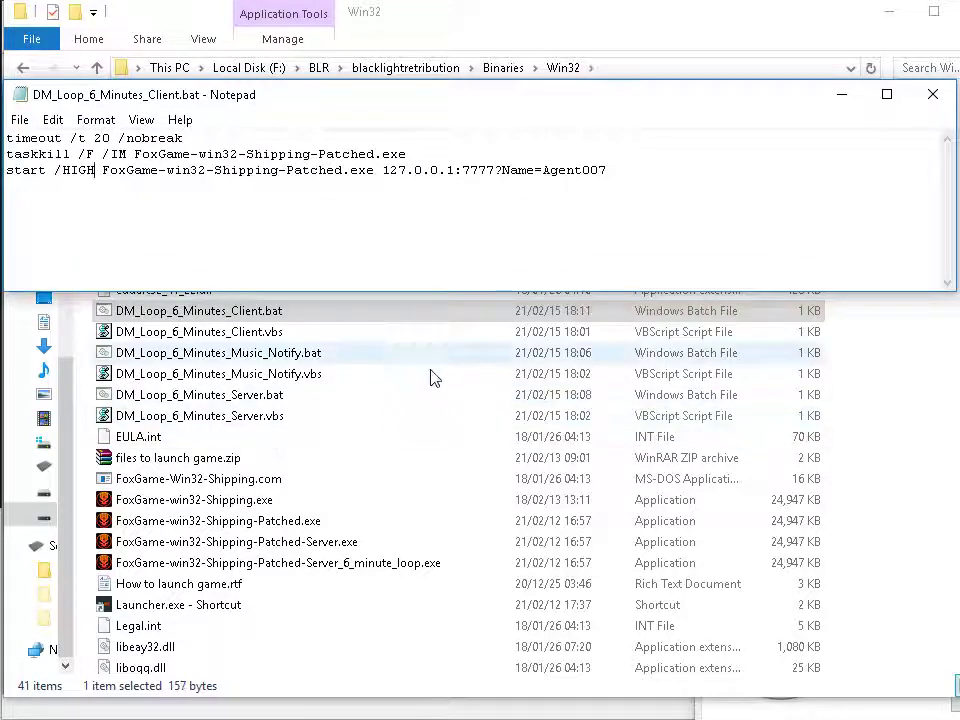
pyautogui.click(932, 94)
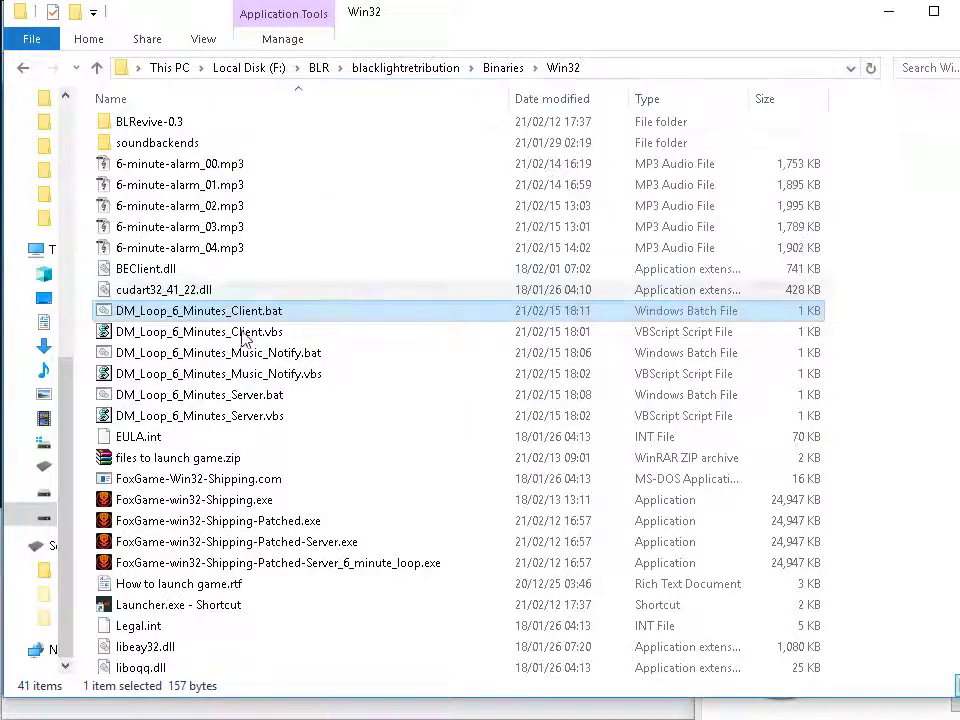
# Edit DM_Loop_6_Minutes_Server.bat to start the server with HIGH priority, and save and close it
pyautogui.click(268, 394)
pyautogui.rightClick(268, 394)
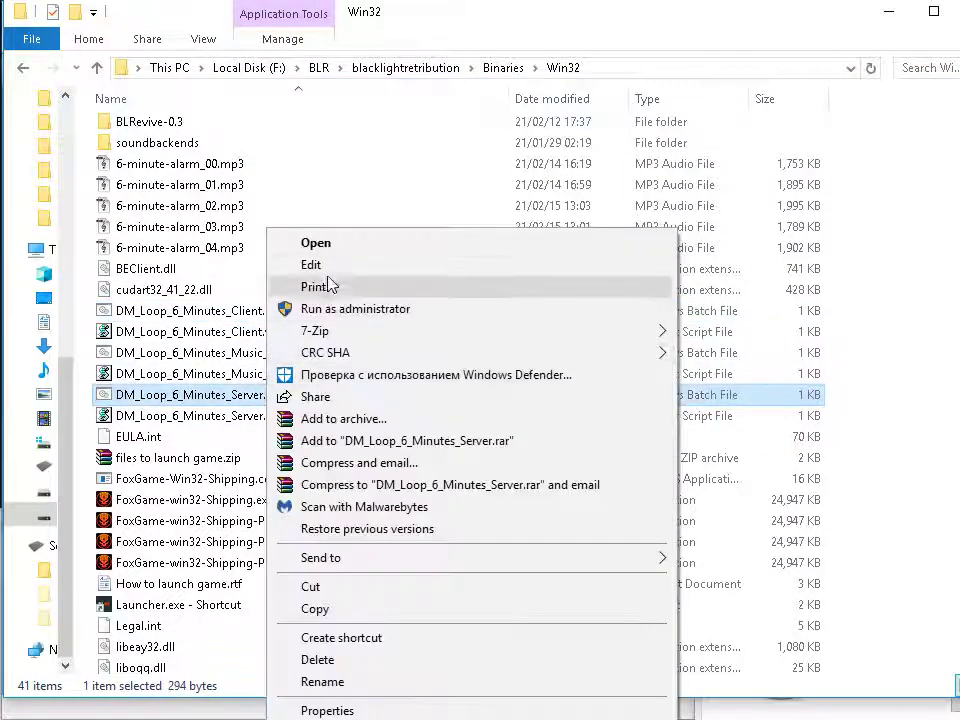
pyautogui.click(313, 264)
pyautogui.moveTo(102, 172); pyautogui.dragTo(152, 170)
pyautogui.write('HIGH')
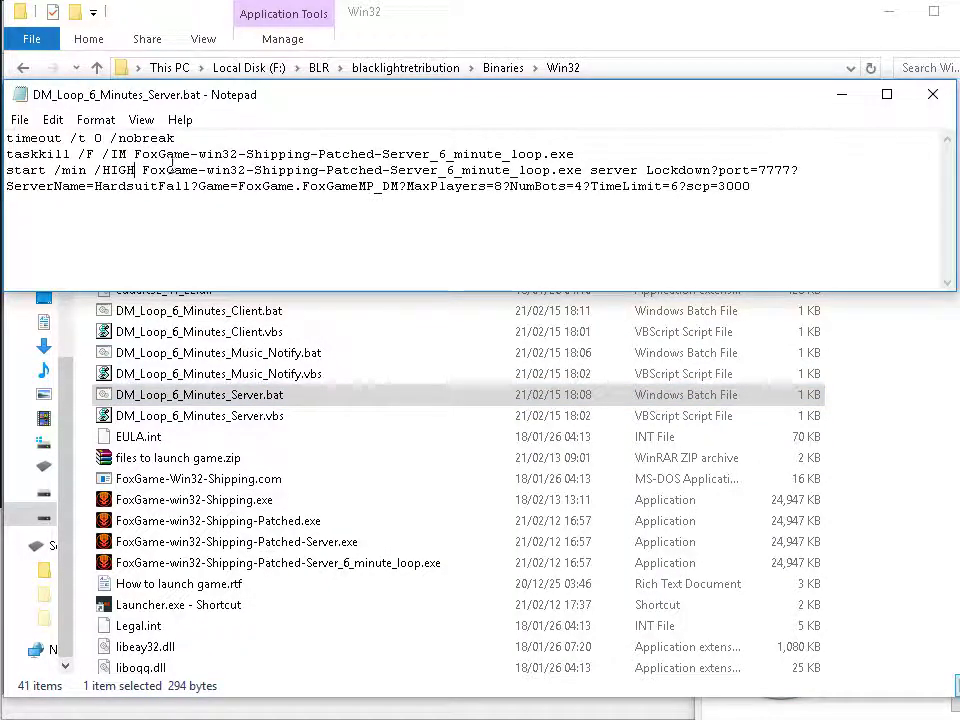
pyautogui.click(19, 119)
pyautogui.click(50, 186)
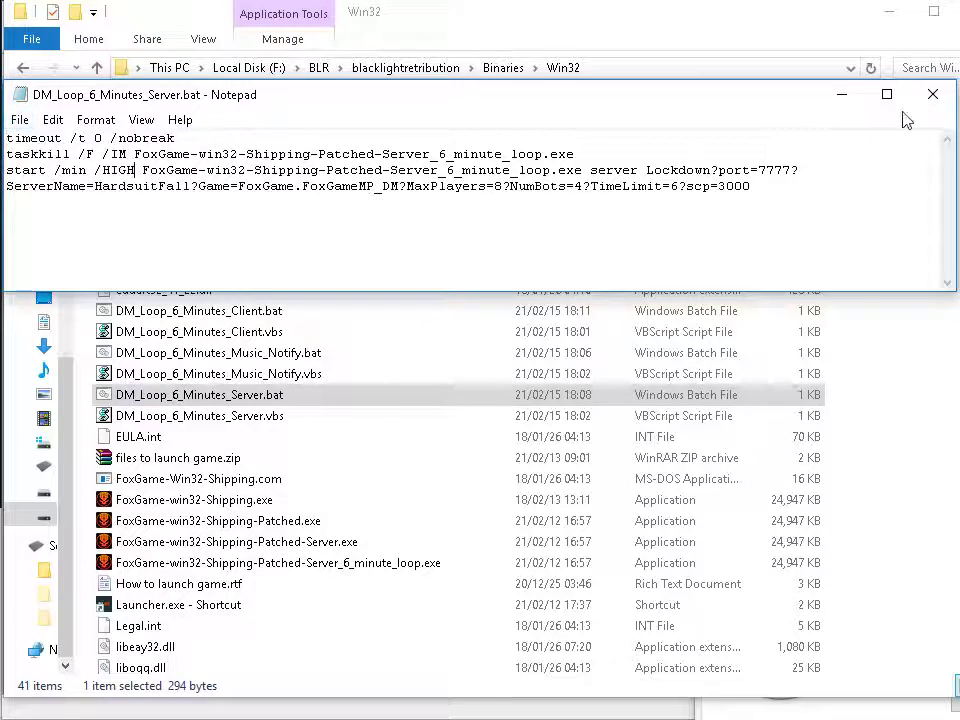
pyautogui.click(933, 94)
# Change the start priority in DM_Loop_6_Minutes_Music_Notify.bat to HIGH, and save and close the file
pyautogui.click(208, 353)
pyautogui.rightClick(208, 353)
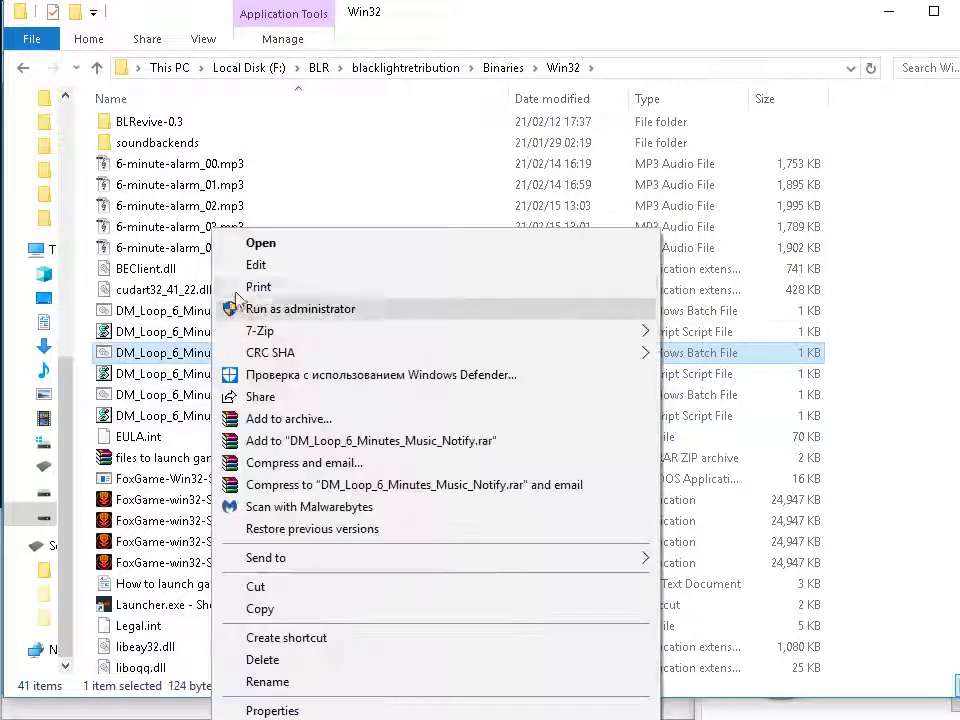
pyautogui.click(253, 265)
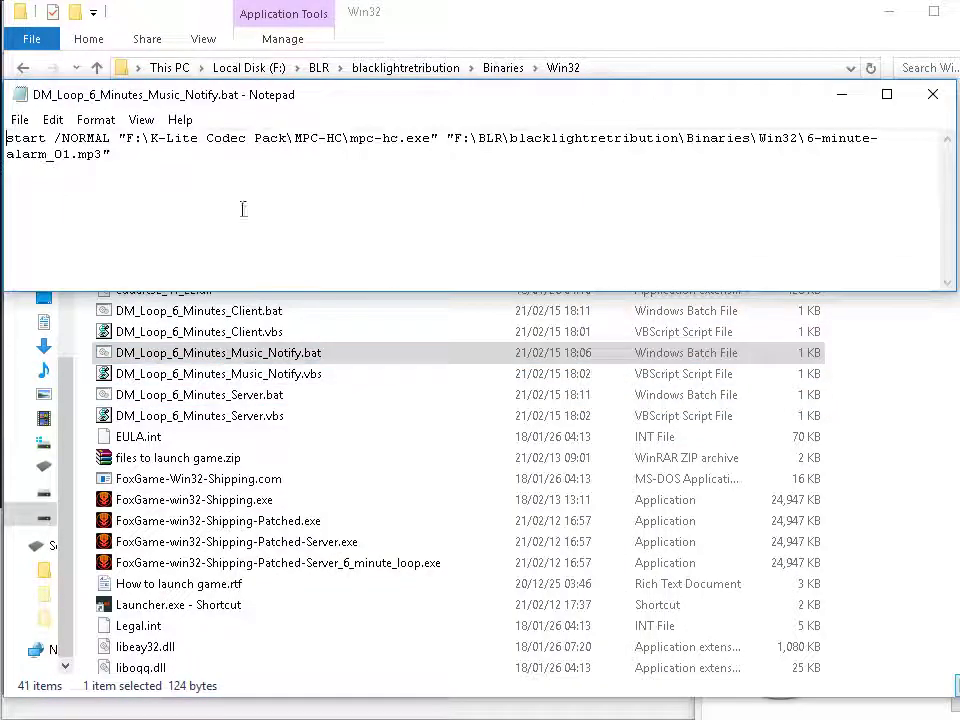
pyautogui.doubleClick(66, 142)
pyautogui.write('HIG')
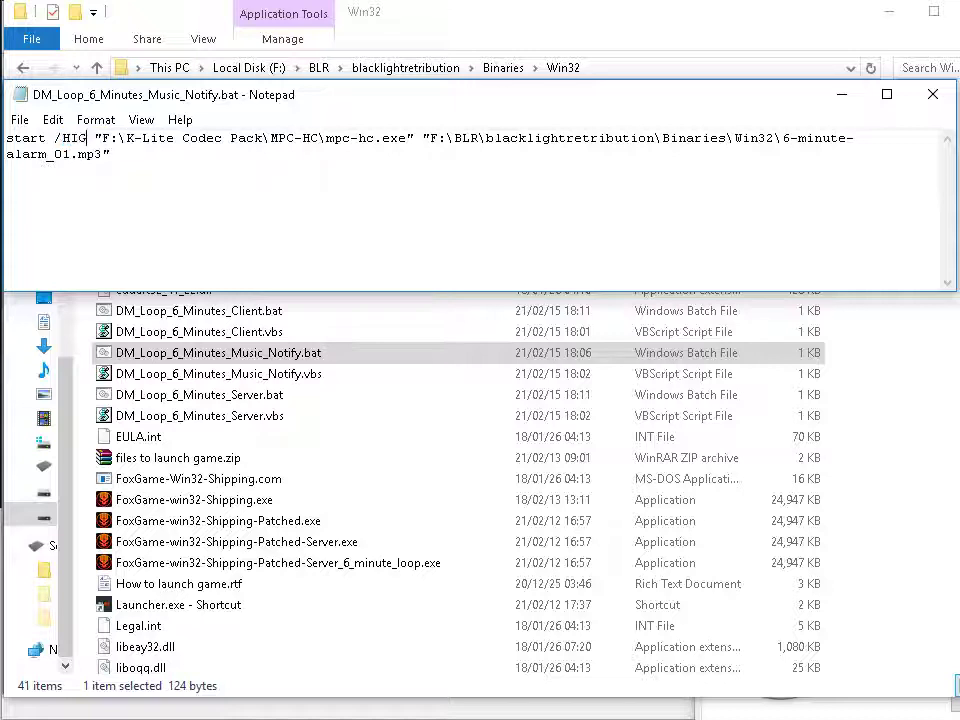
pyautogui.write('H')
pyautogui.click(19, 119)
pyautogui.click(39, 186)
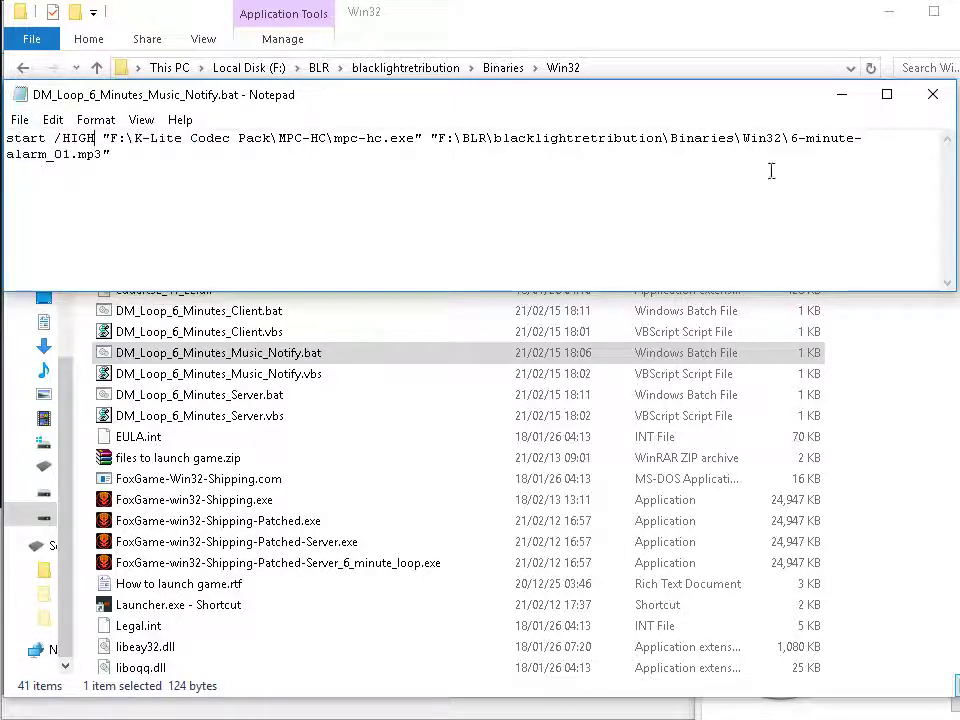
pyautogui.click(933, 94)
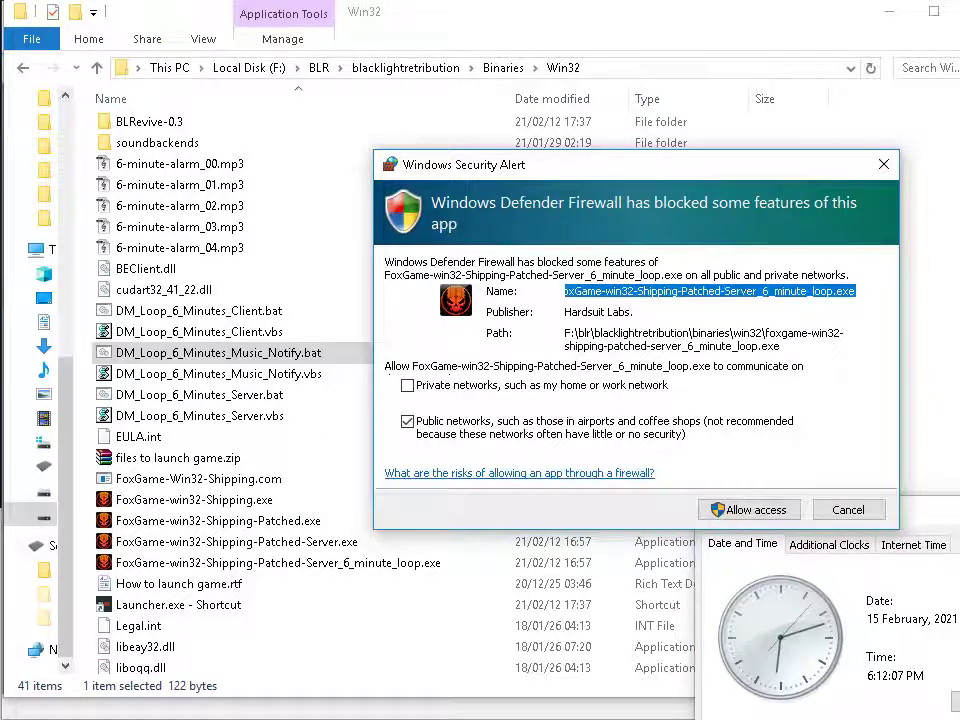
# Allow the 6-minute-loop server executable through Windows Defender Firewall on both private and public networks
pyautogui.click(615, 398)
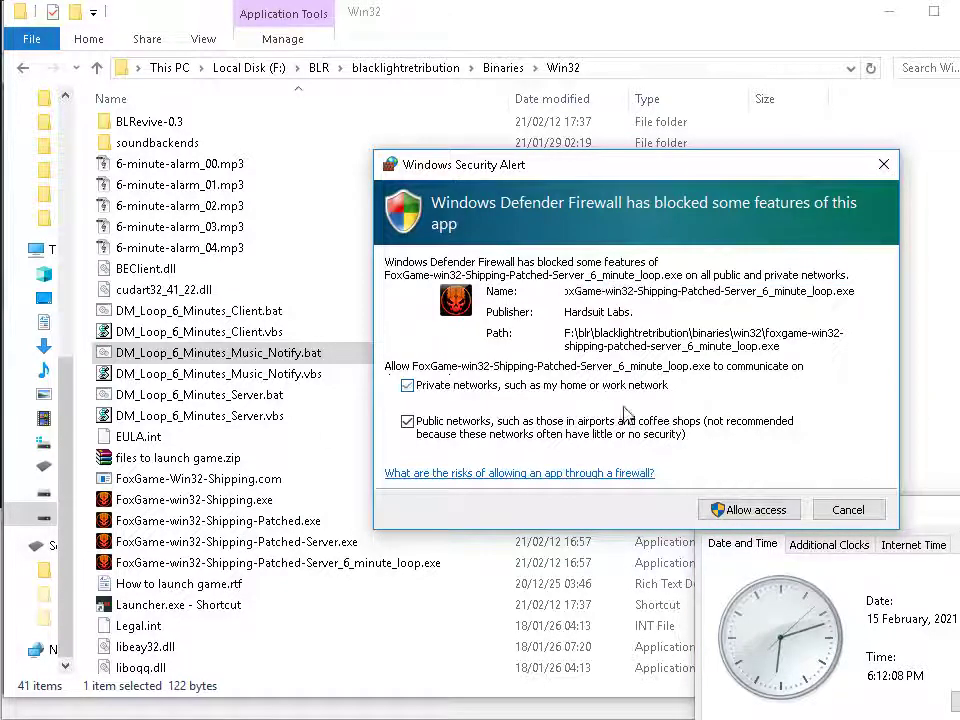
pyautogui.click(720, 507)
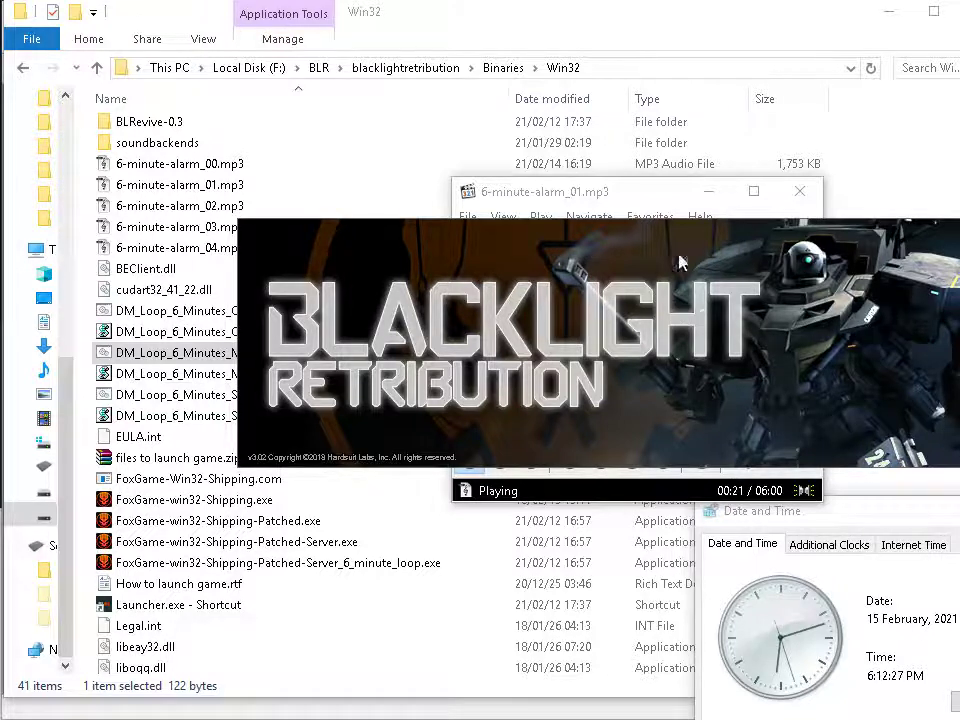
# Check the repeat settings of the media player playing 6-minute-alarm_01.mp3, and minimize the player
pyautogui.click(628, 197)
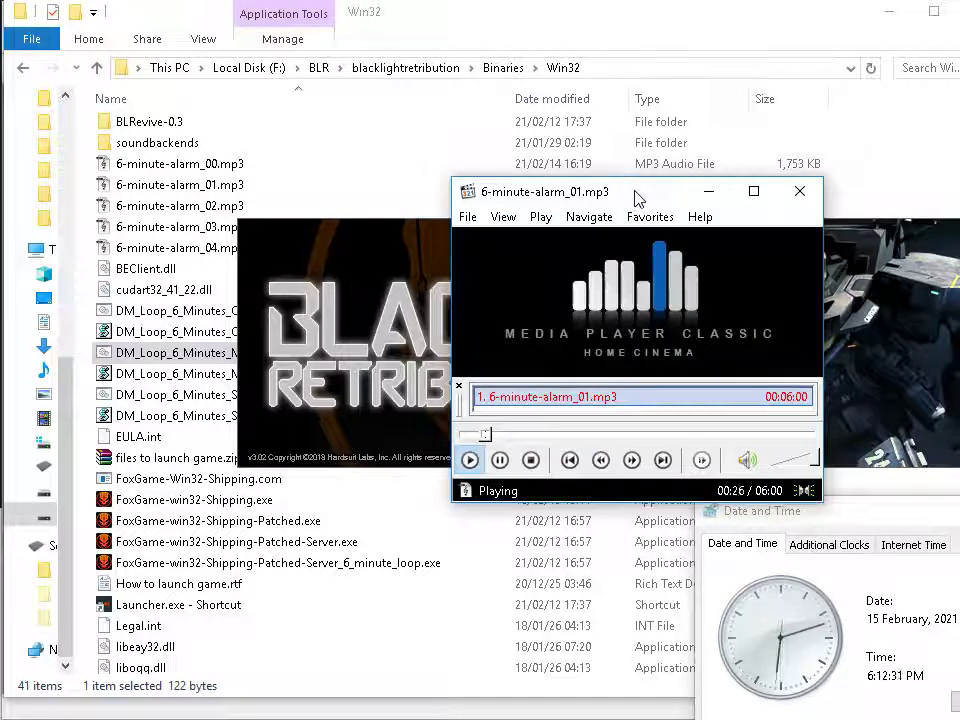
pyautogui.click(540, 217)
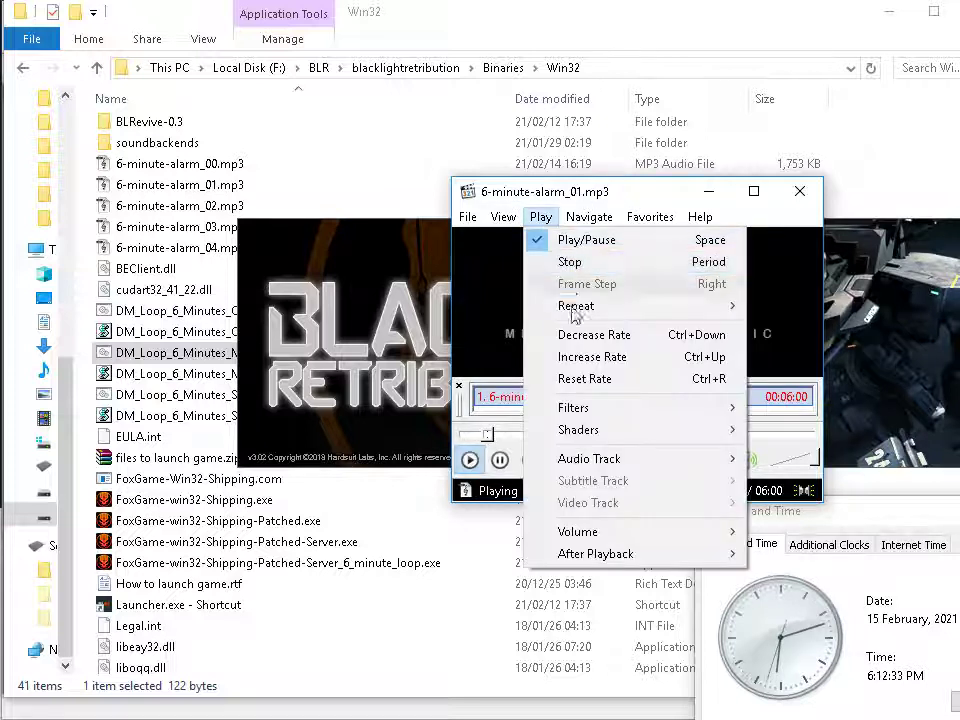
pyautogui.moveTo(576, 308)
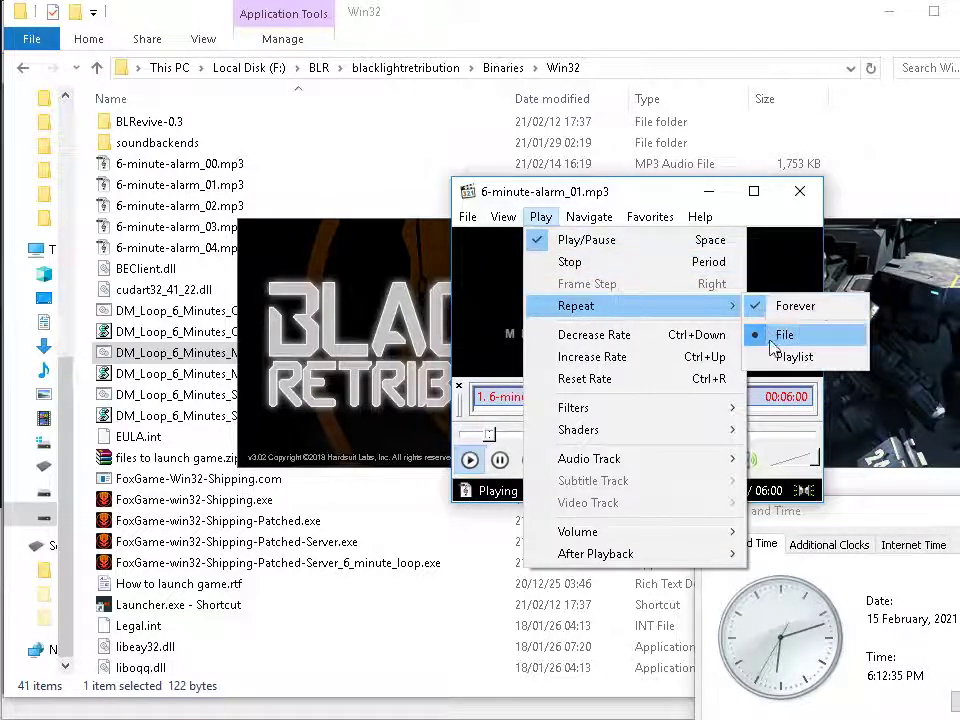
pyautogui.moveTo(505, 216)
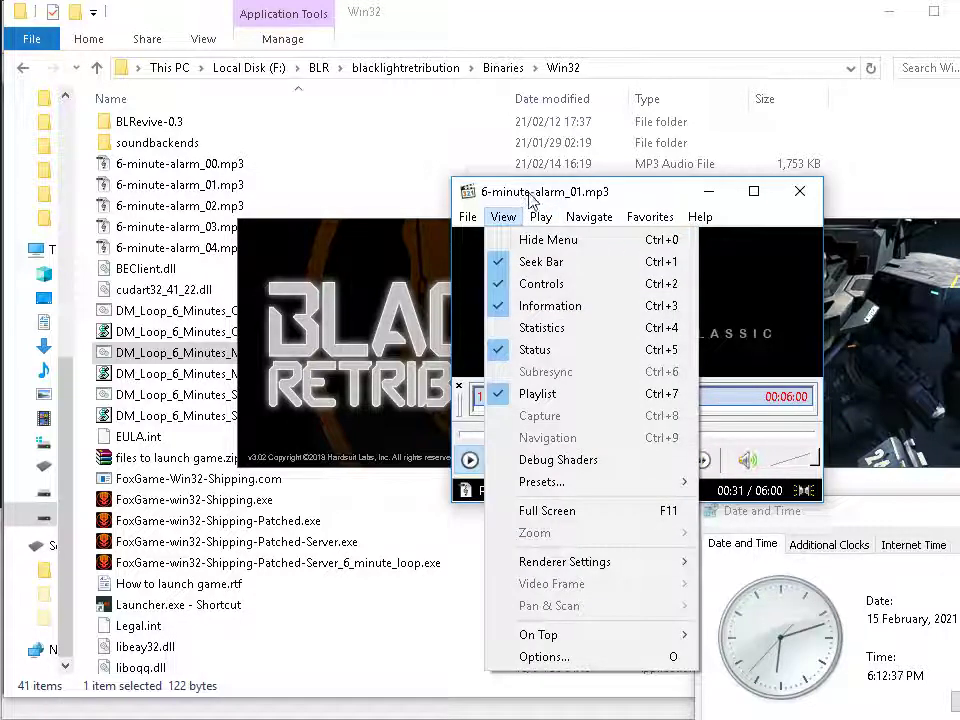
pyautogui.click(649, 199)
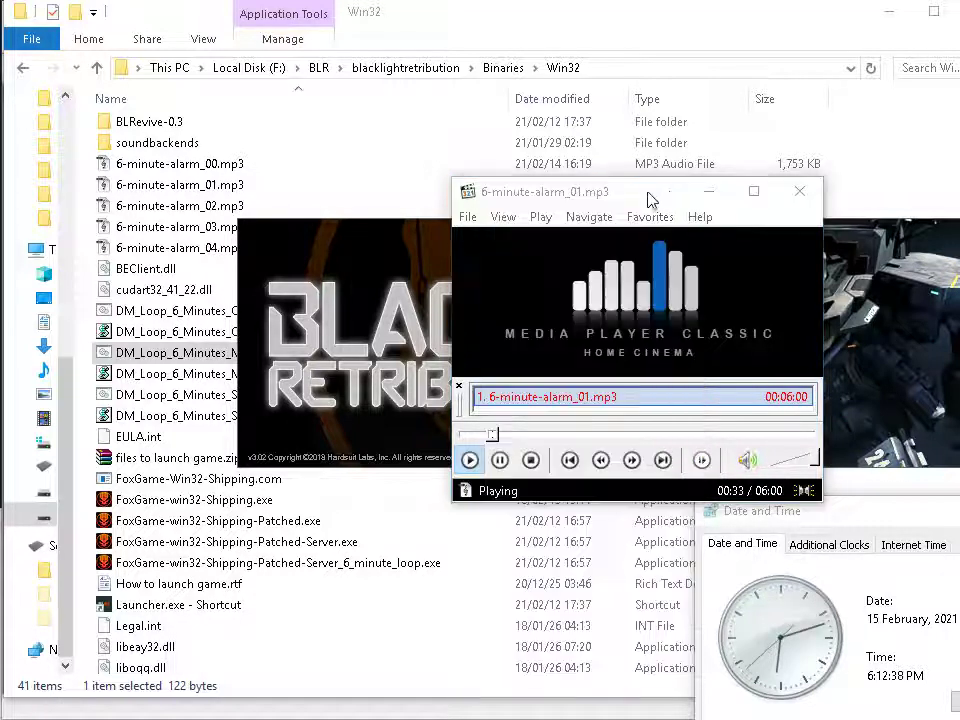
pyautogui.click(708, 192)
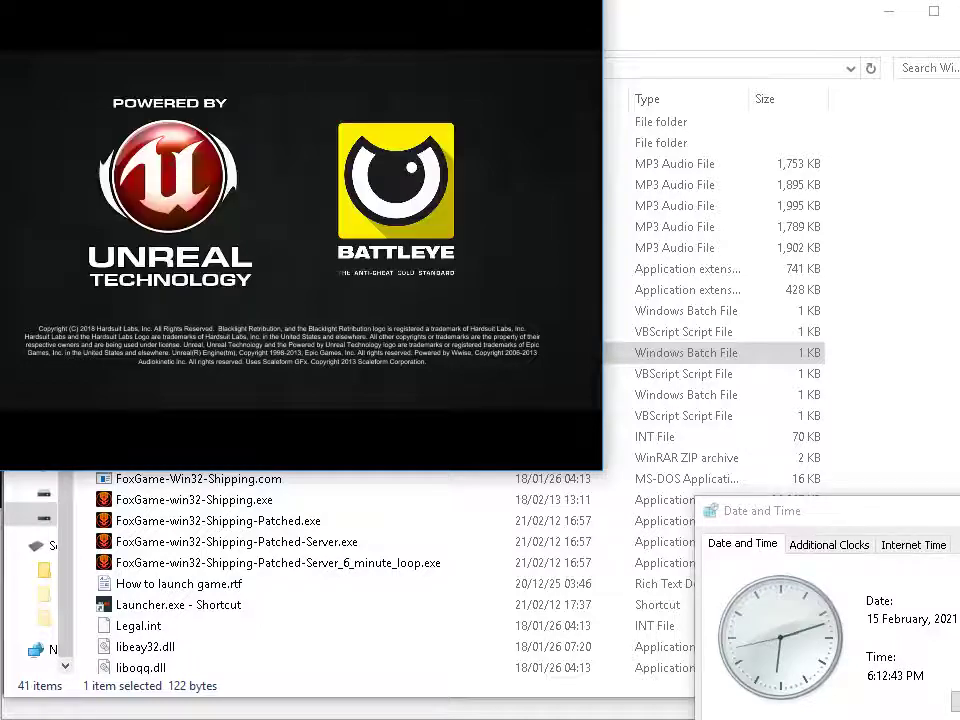
# In the video tutorial text file in Notepad, write the note "music needs to be enabled once per game session."
pyautogui.hotkey('alt', 'Tab')
pyautogui.moveTo(329, 193); pyautogui.dragTo(408, 189)
pyautogui.click(8, 189)
pyautogui.write('mu')
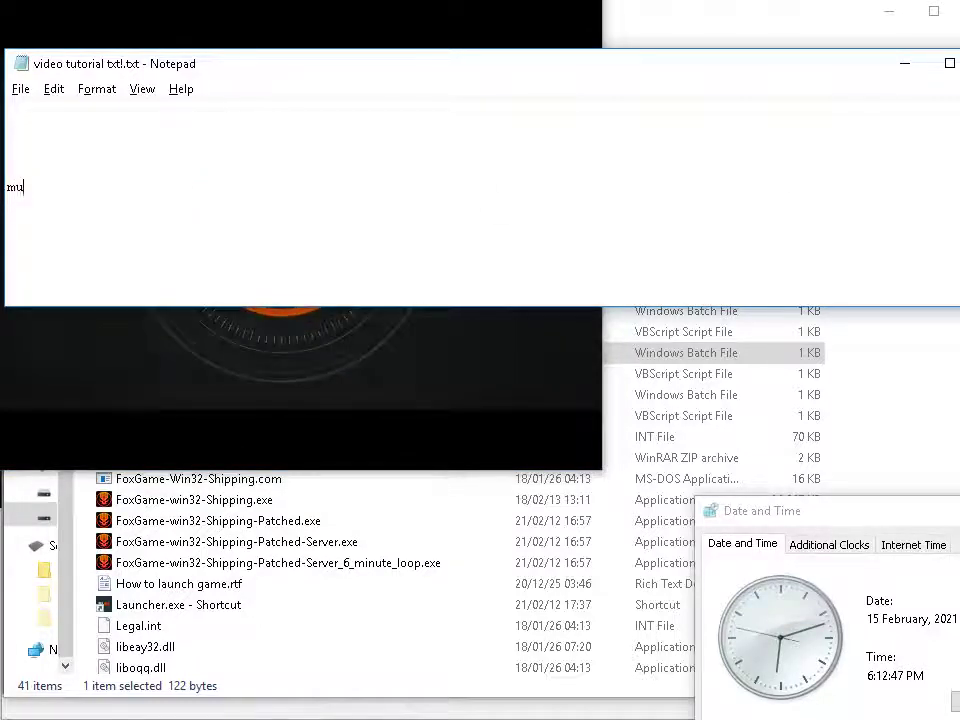
pyautogui.write('sic needs to ')
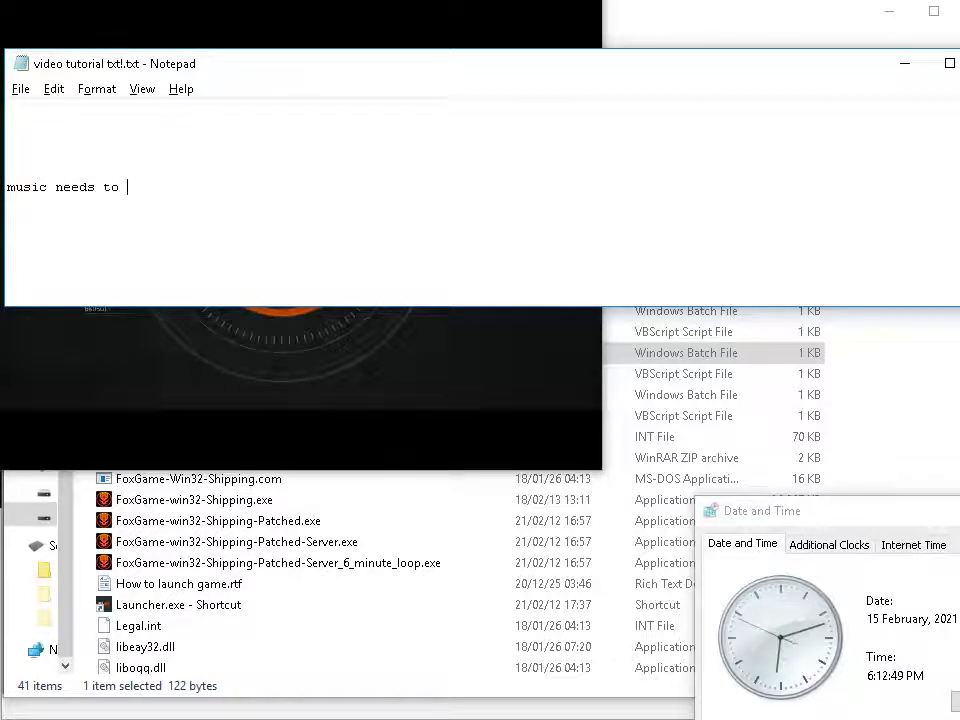
pyautogui.write('be enabl')
pyautogui.press('BackSpace')
pyautogui.press('BackSpace')
pyautogui.press('BackSpace')
pyautogui.press('BackSpace')
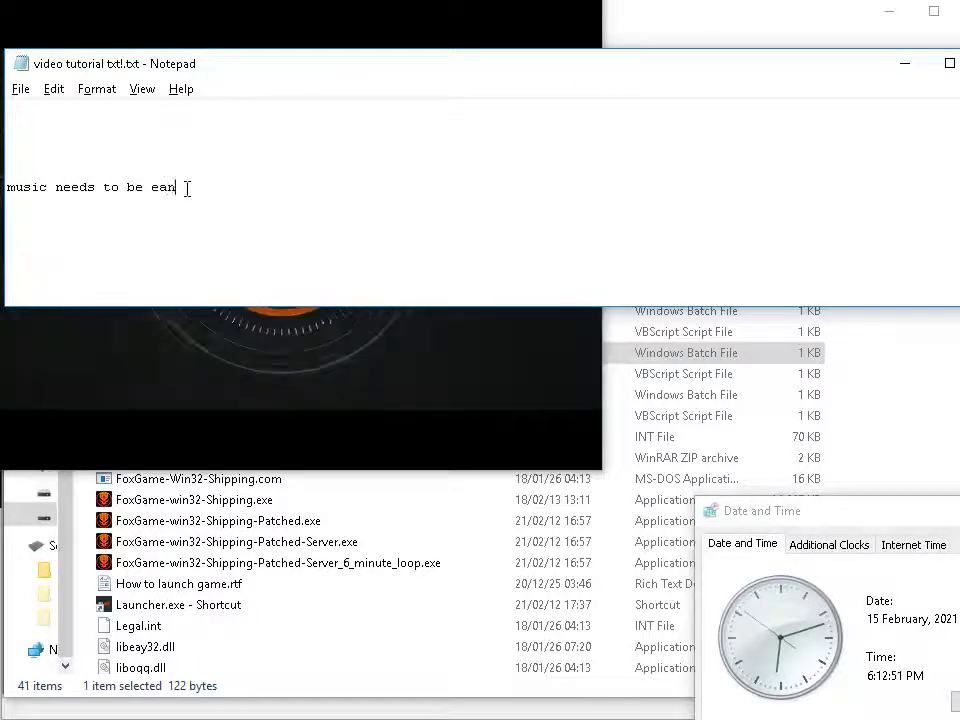
pyautogui.write('nabled onc')
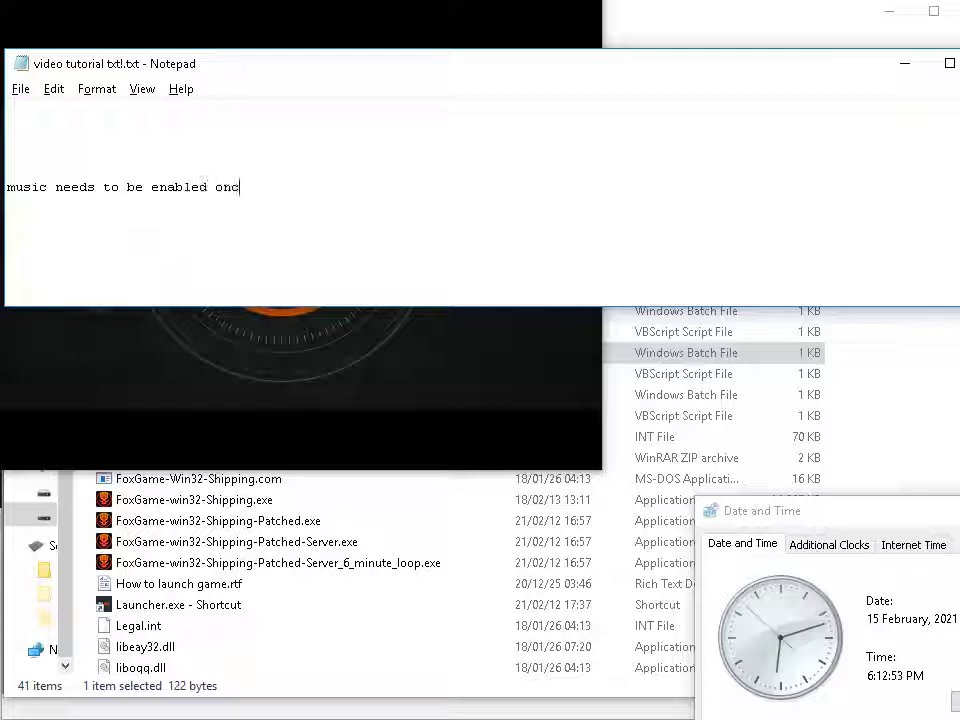
pyautogui.write('e per game sessi')
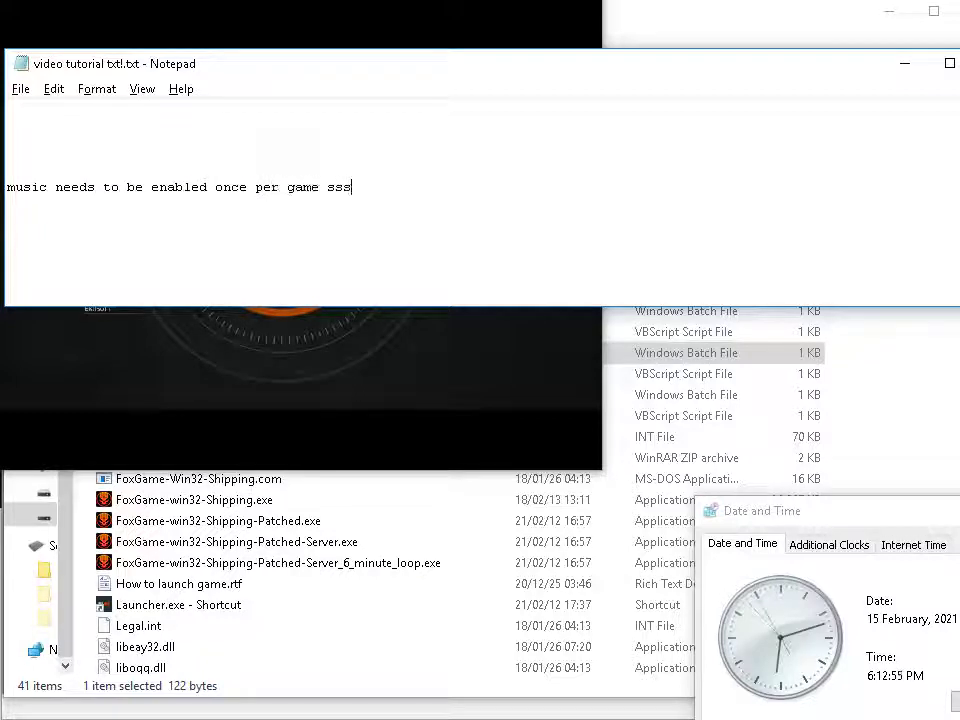
pyautogui.press('BackSpace')
pyautogui.press('BackSpace')
pyautogui.write('ssion')
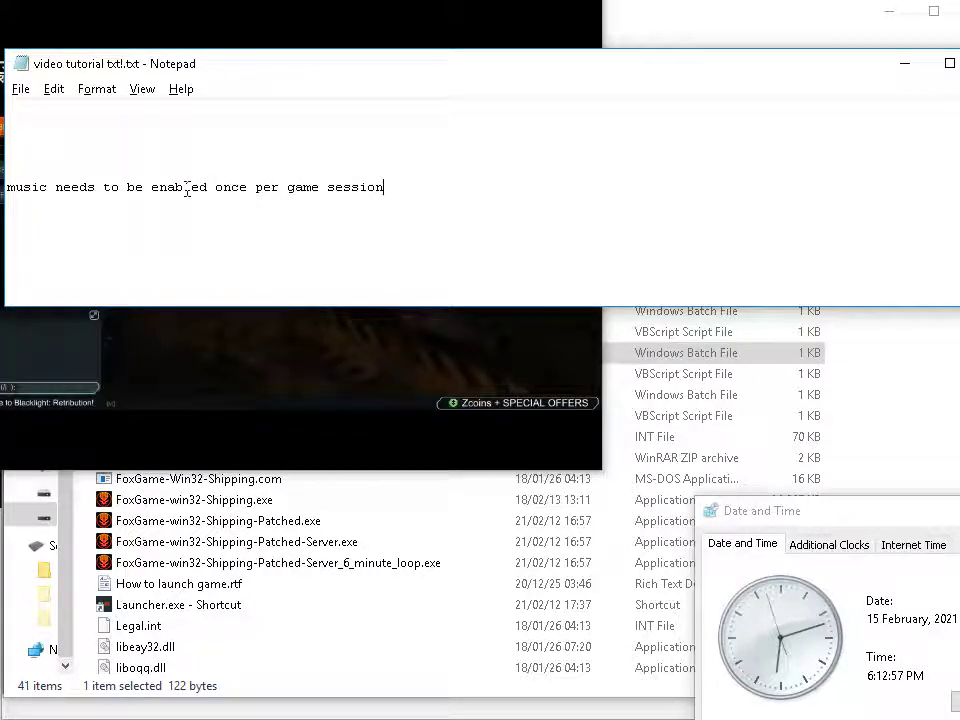
pyautogui.write('.')
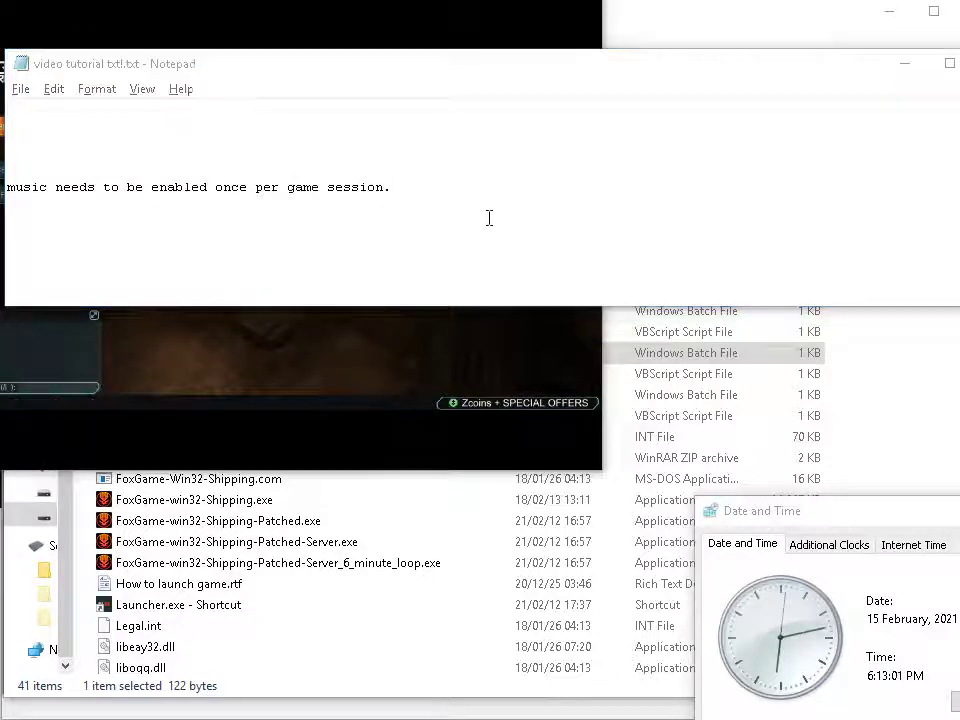
# Switch to Task Scheduler and disable the BLR_Music task
pyautogui.hotkey('alt', 'Tab')
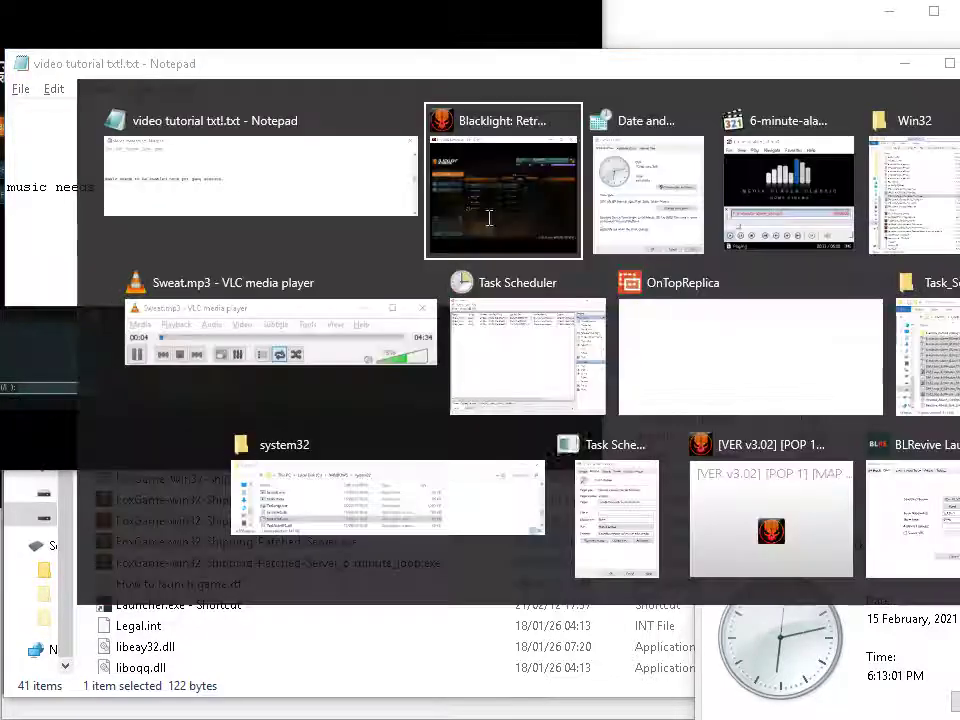
pyautogui.click(497, 349)
pyautogui.click(75, 146)
pyautogui.rightClick(64, 149)
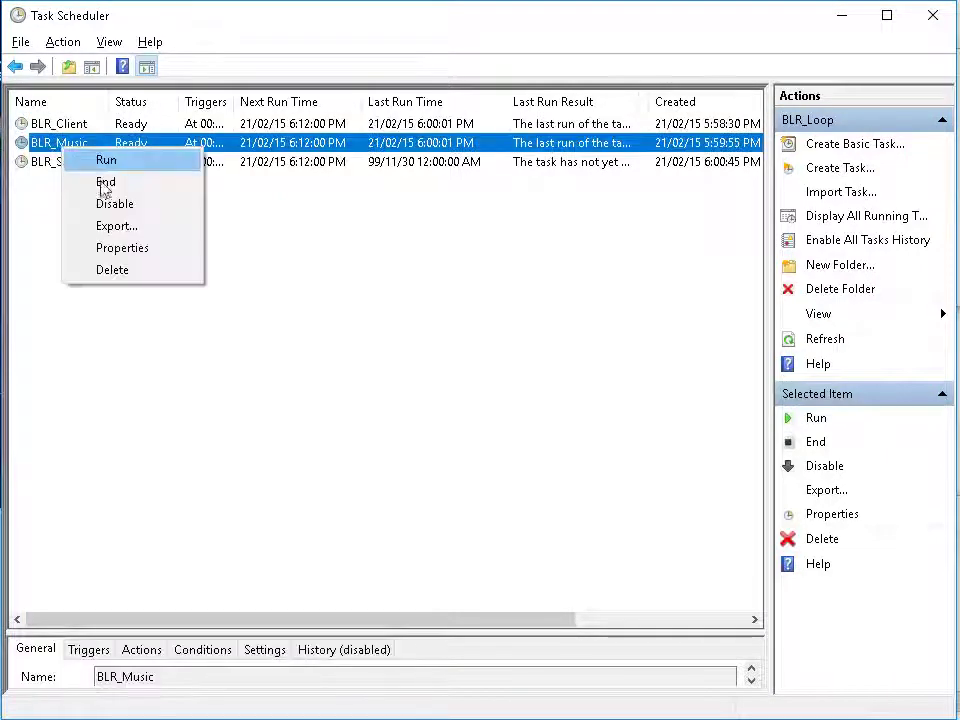
pyautogui.click(102, 208)
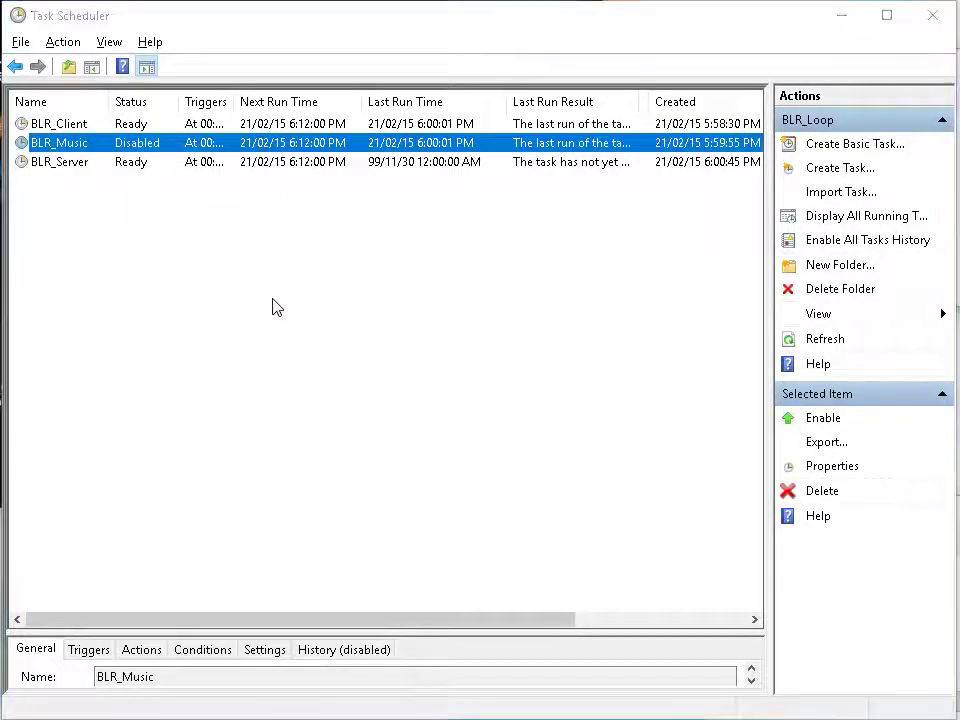
# Switch to Blacklight: Retribution, move its window fully into view, and set Mouse Sensitivity to 6.0 in the control settings
pyautogui.hotkey('alt', 'Tab')
pyautogui.hotkey('alt', 'Tab')
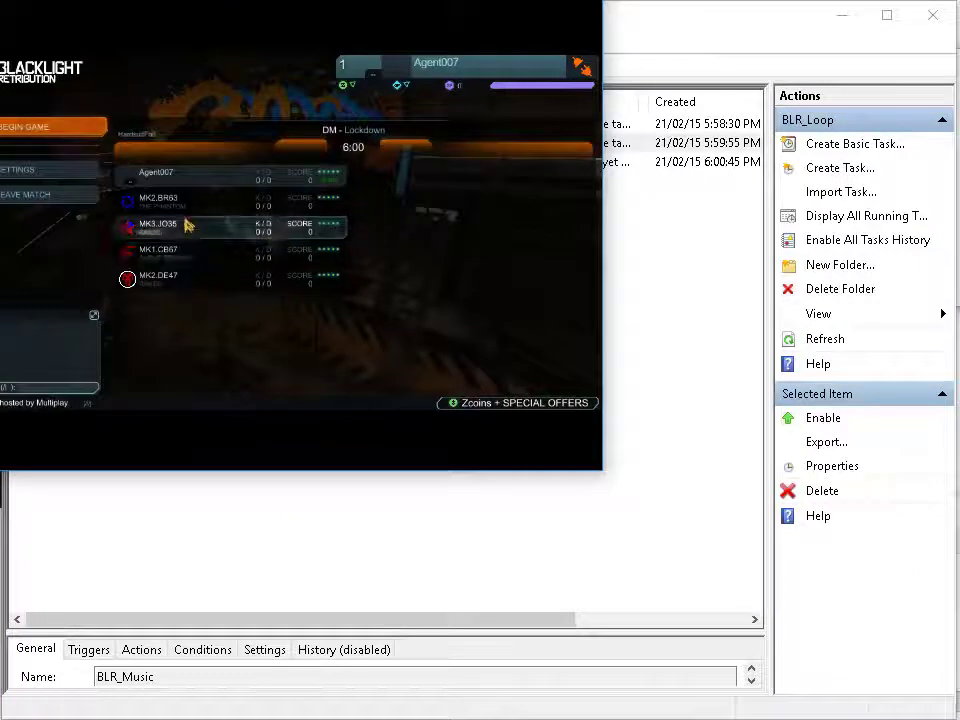
pyautogui.moveTo(223, 9); pyautogui.dragTo(327, 110)
pyautogui.click(231, 308)
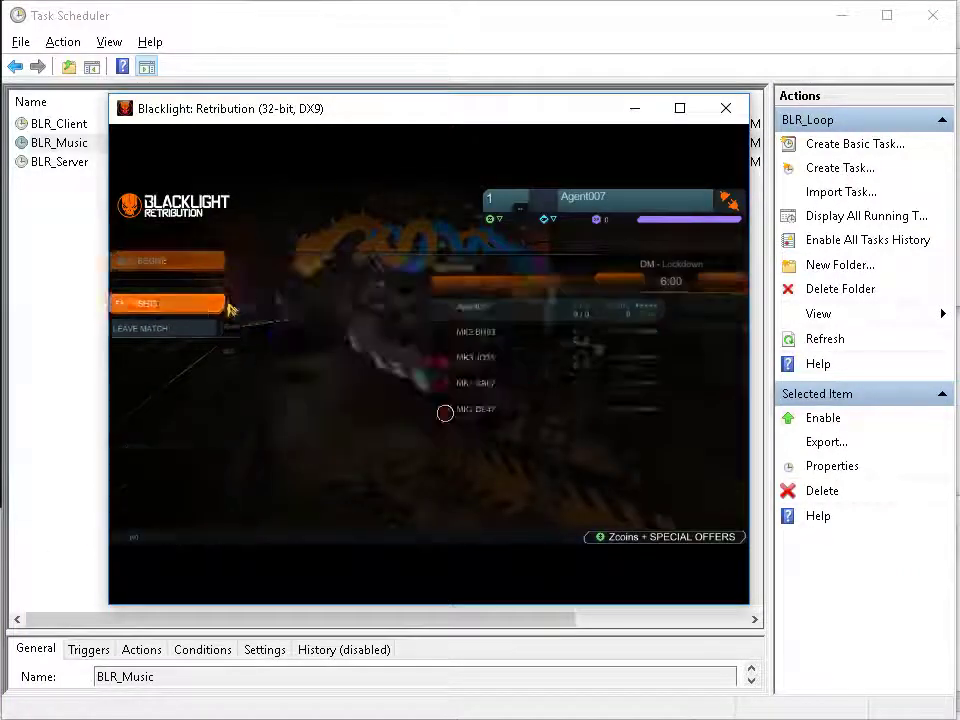
pyautogui.click(208, 358)
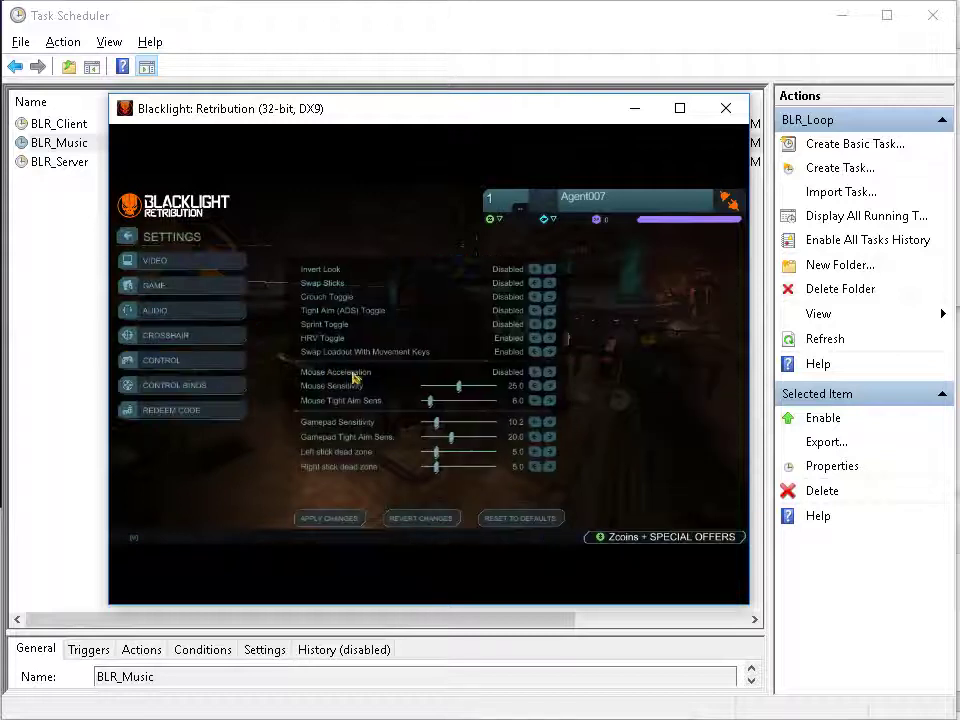
pyautogui.moveTo(458, 387); pyautogui.dragTo(432, 402)
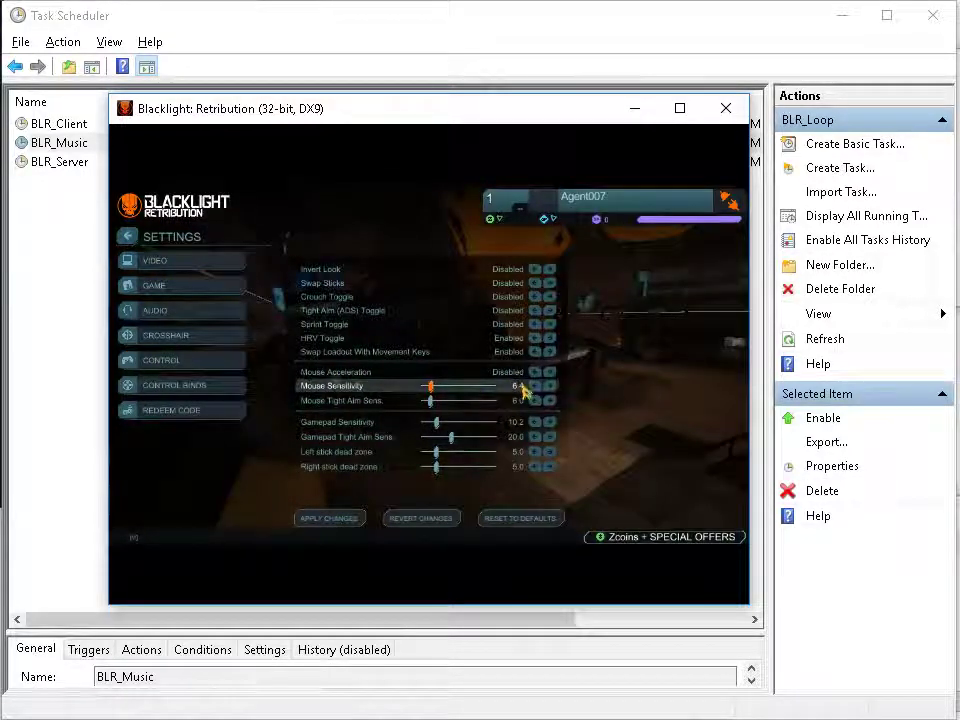
pyautogui.click(534, 387)
# Disable Swap Loadout With Movement Keys and HRV Toggle, then leave the settings and begin the game
pyautogui.click(535, 351)
pyautogui.click(535, 338)
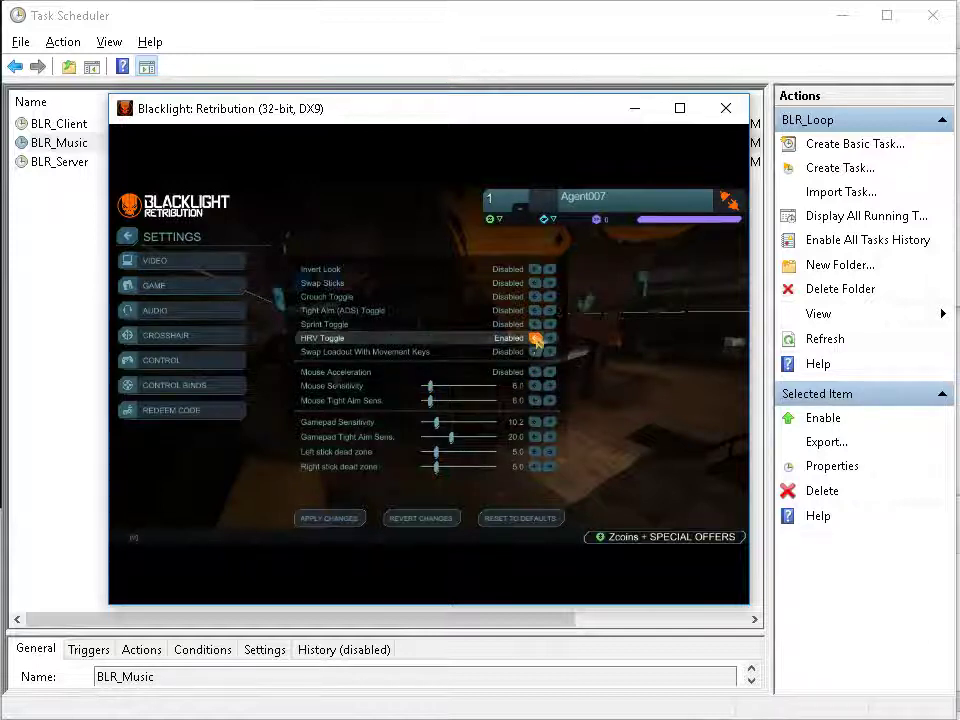
pyautogui.click(253, 229)
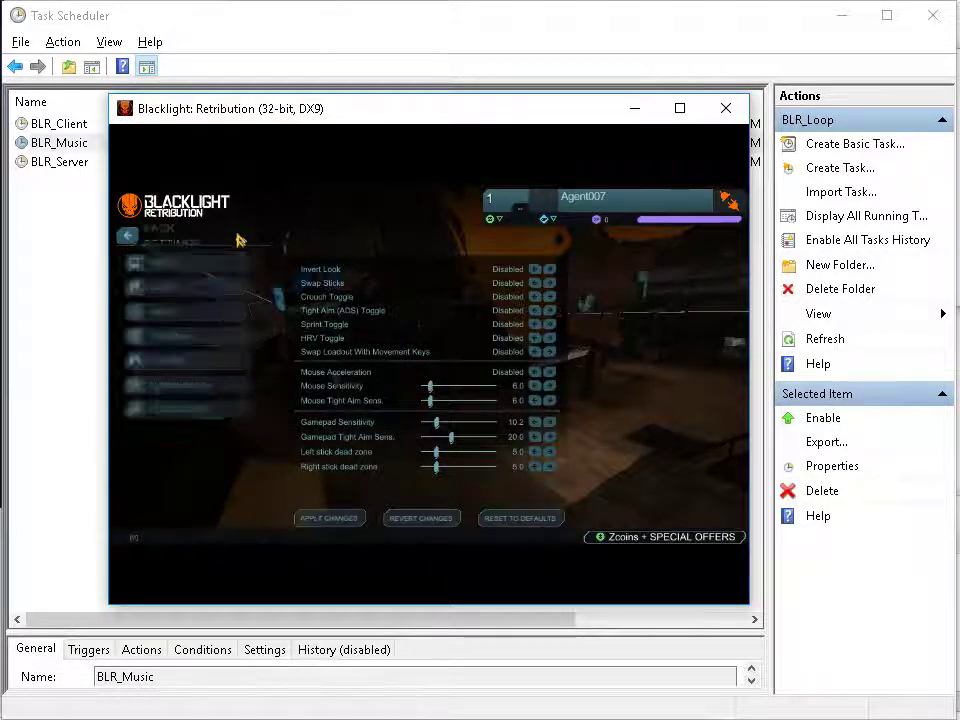
pyautogui.click(233, 276)
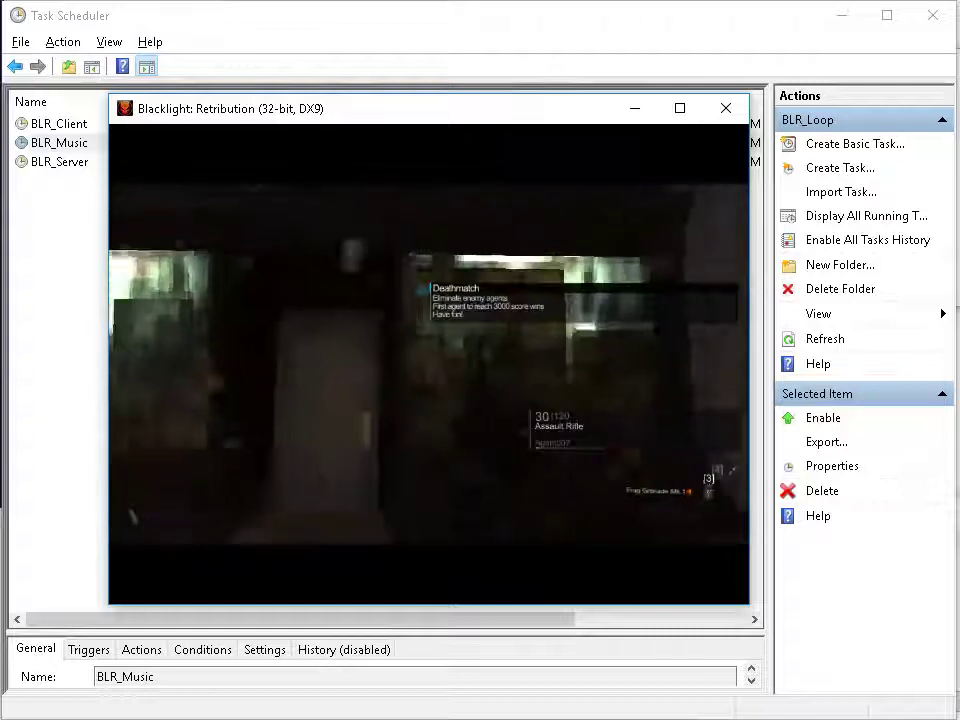